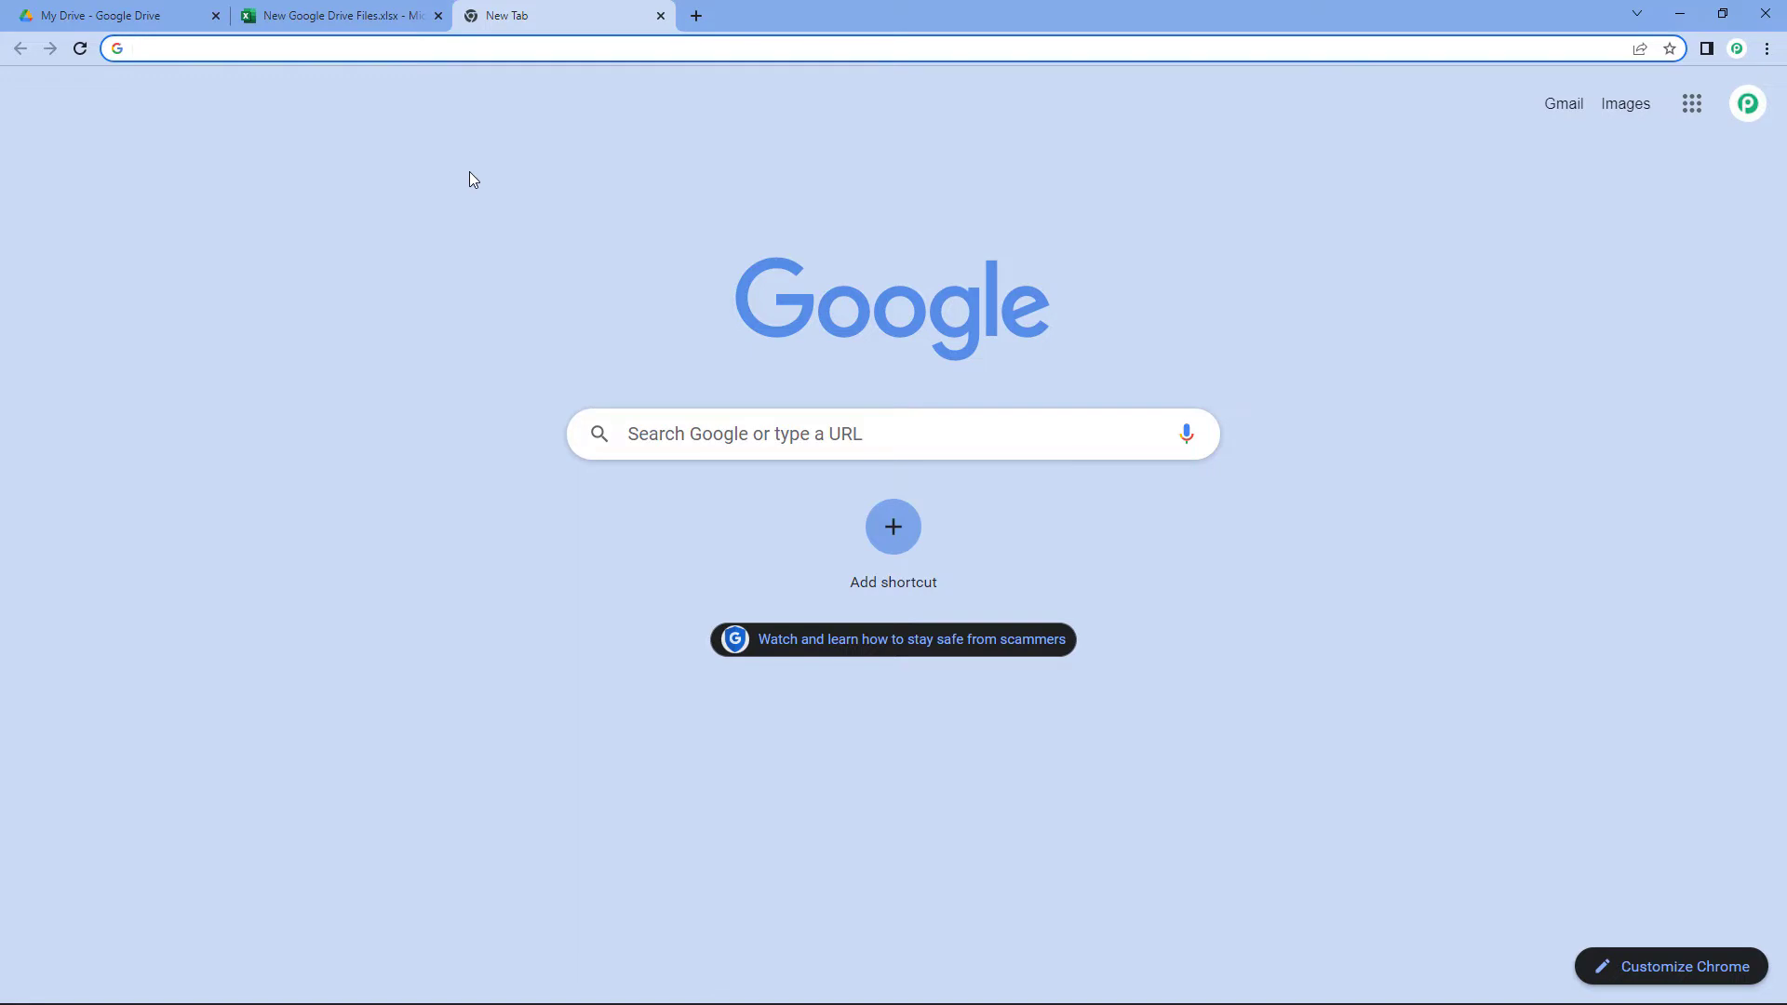
Go to pabbly.com/connect, sign in to the Pabbly account and open the Pabbly Connect dashboard.
type("pabbly.")
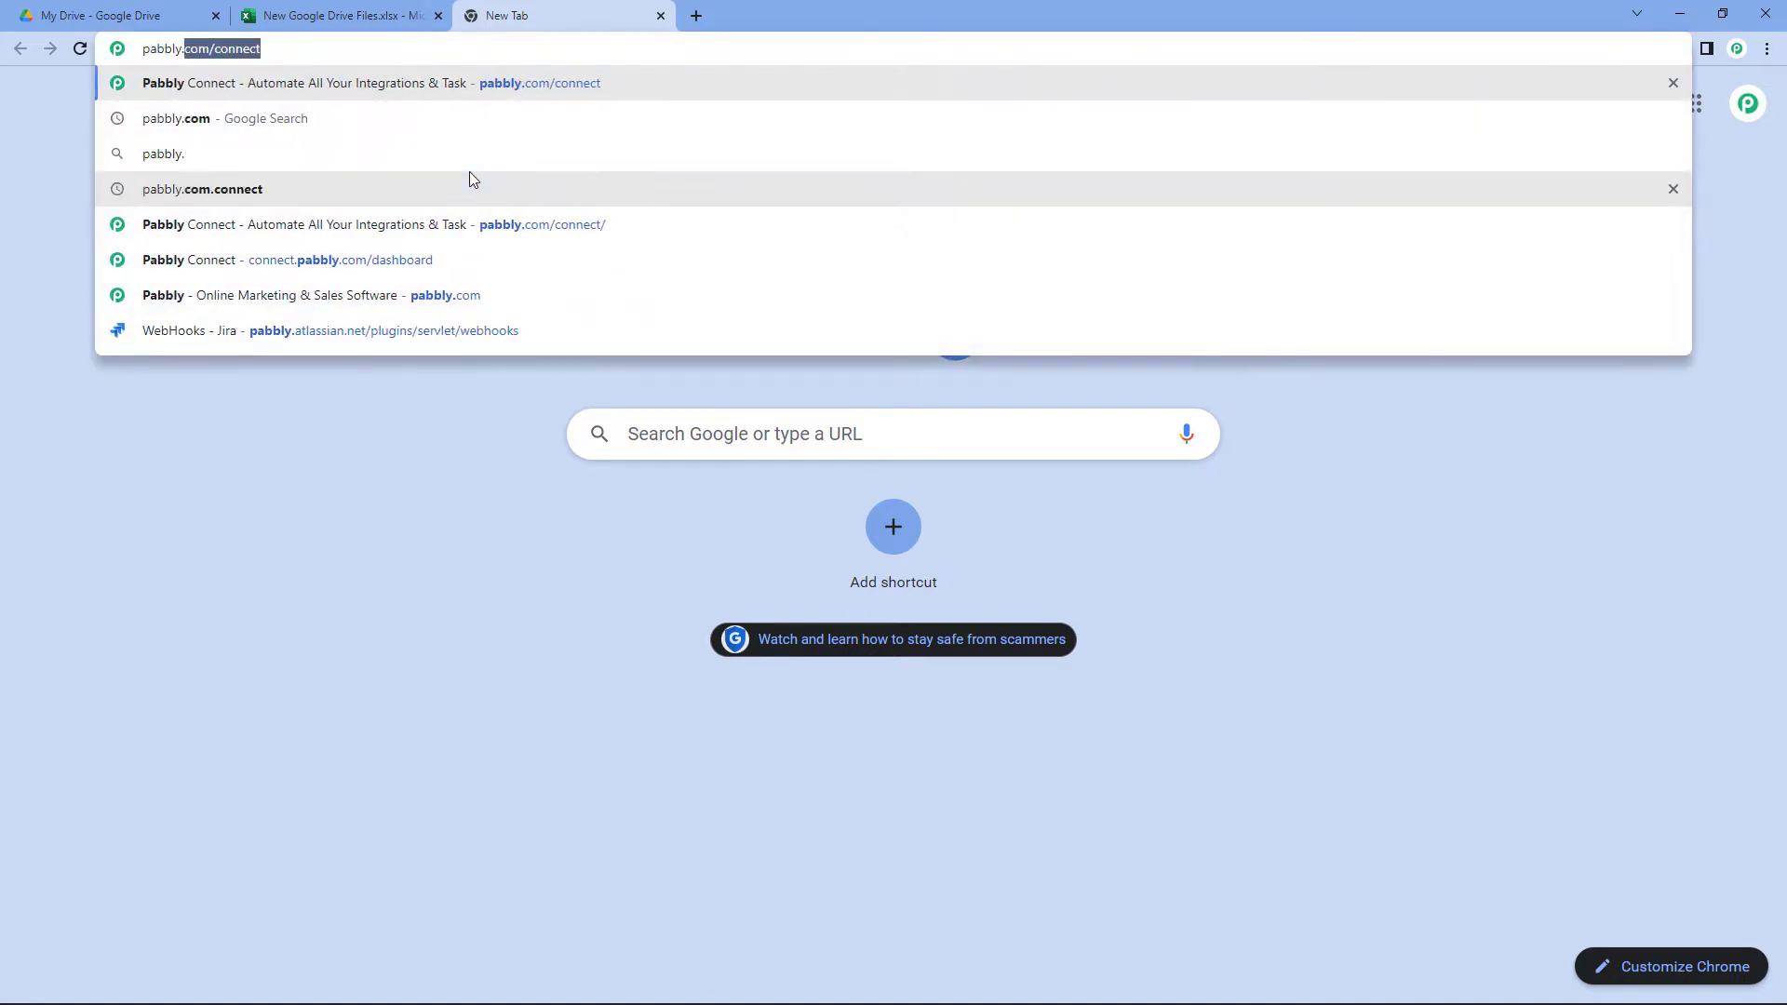
type("com/connec")
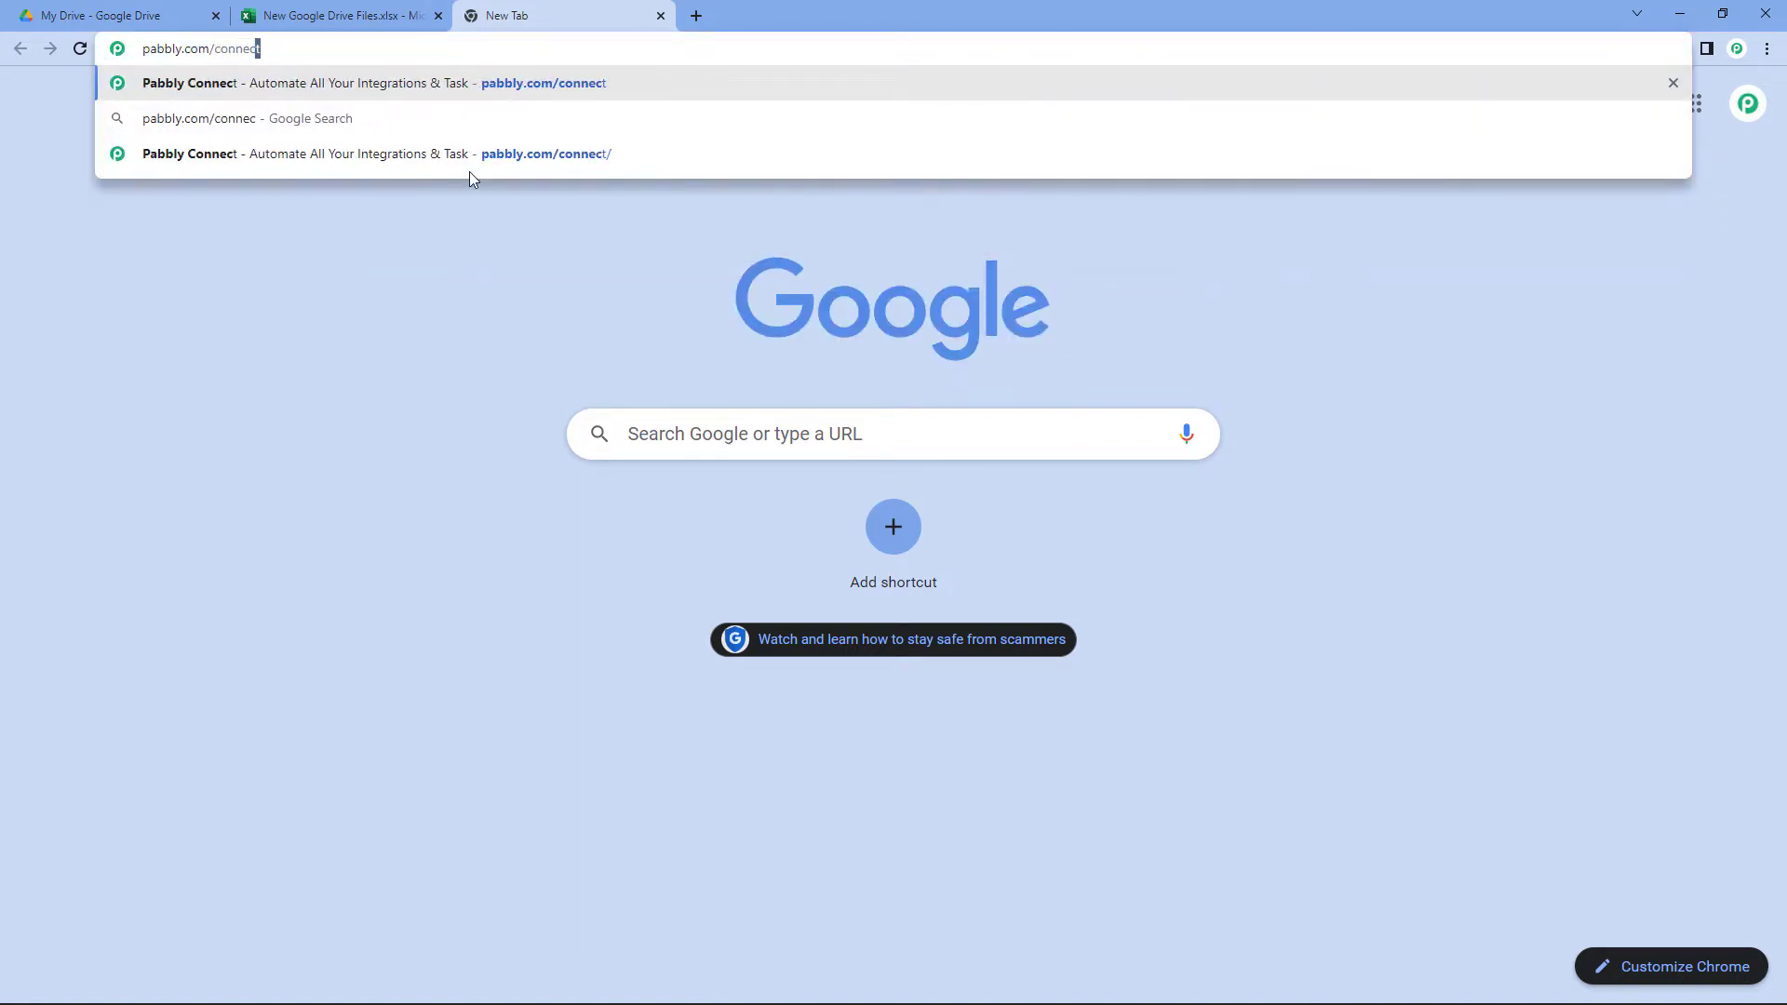
type("t")
key("Return")
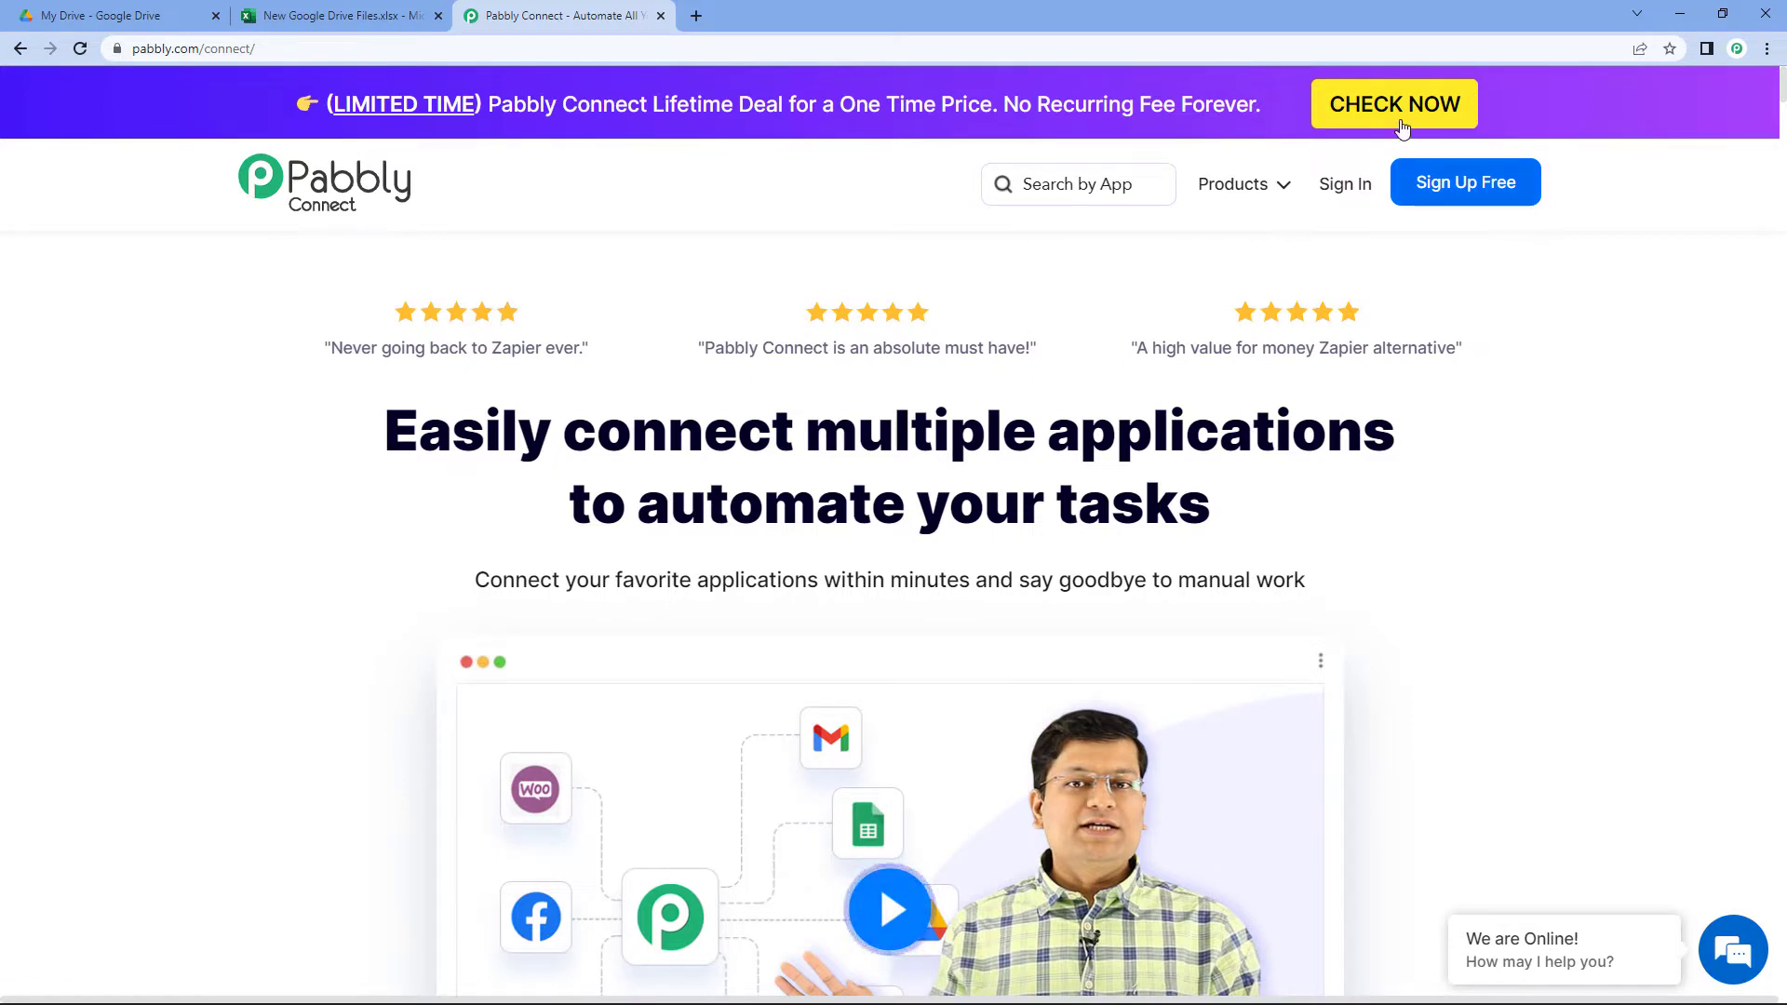
left_click(1347, 187)
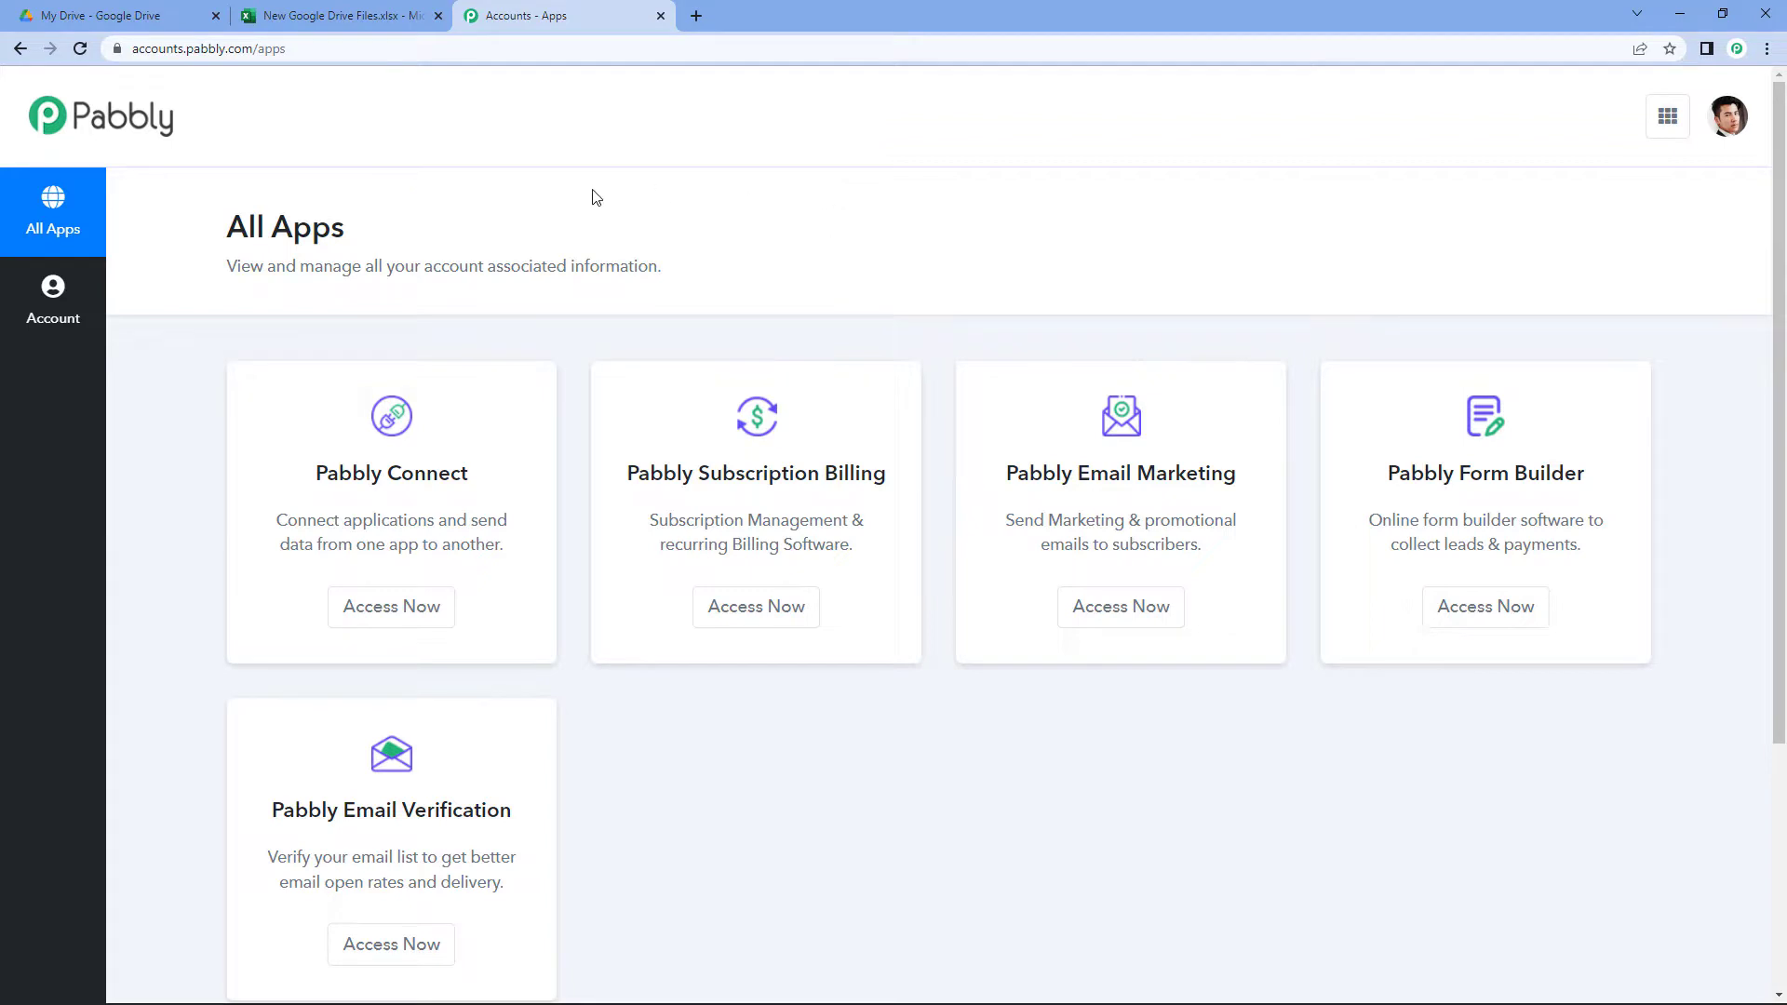
left_click(389, 617)
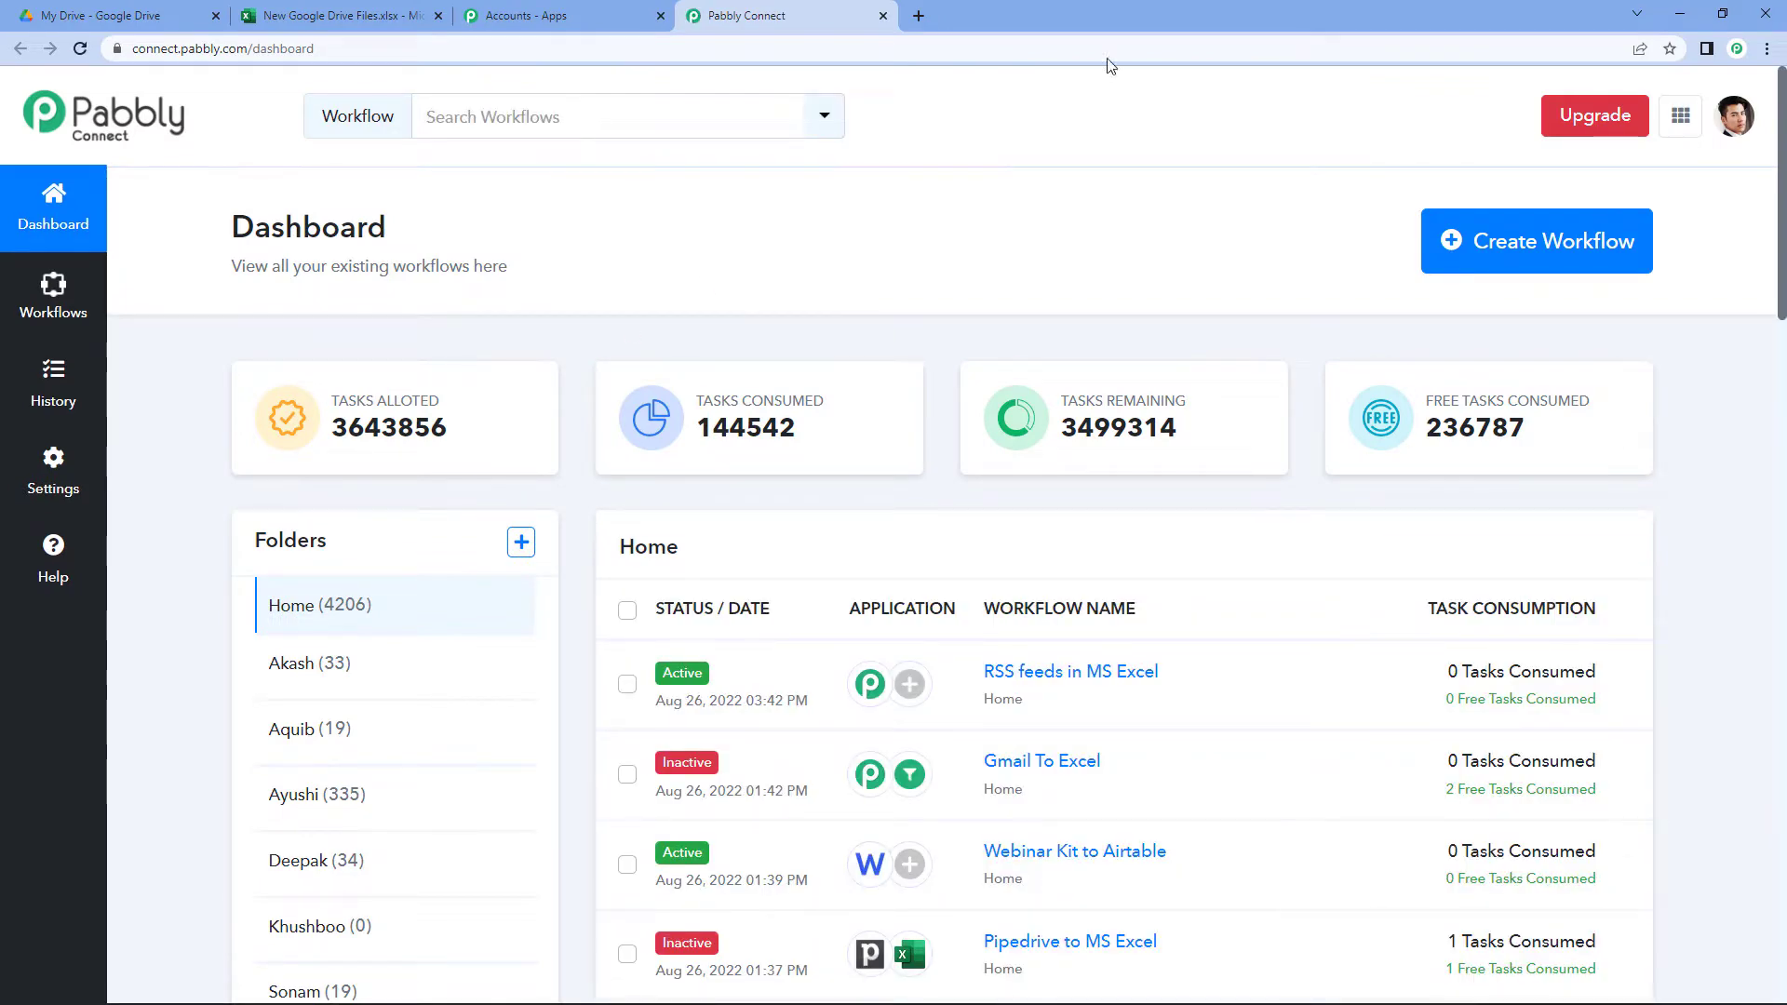
Create a new workflow named "Google Drive to MS Excel".
left_click(1499, 233)
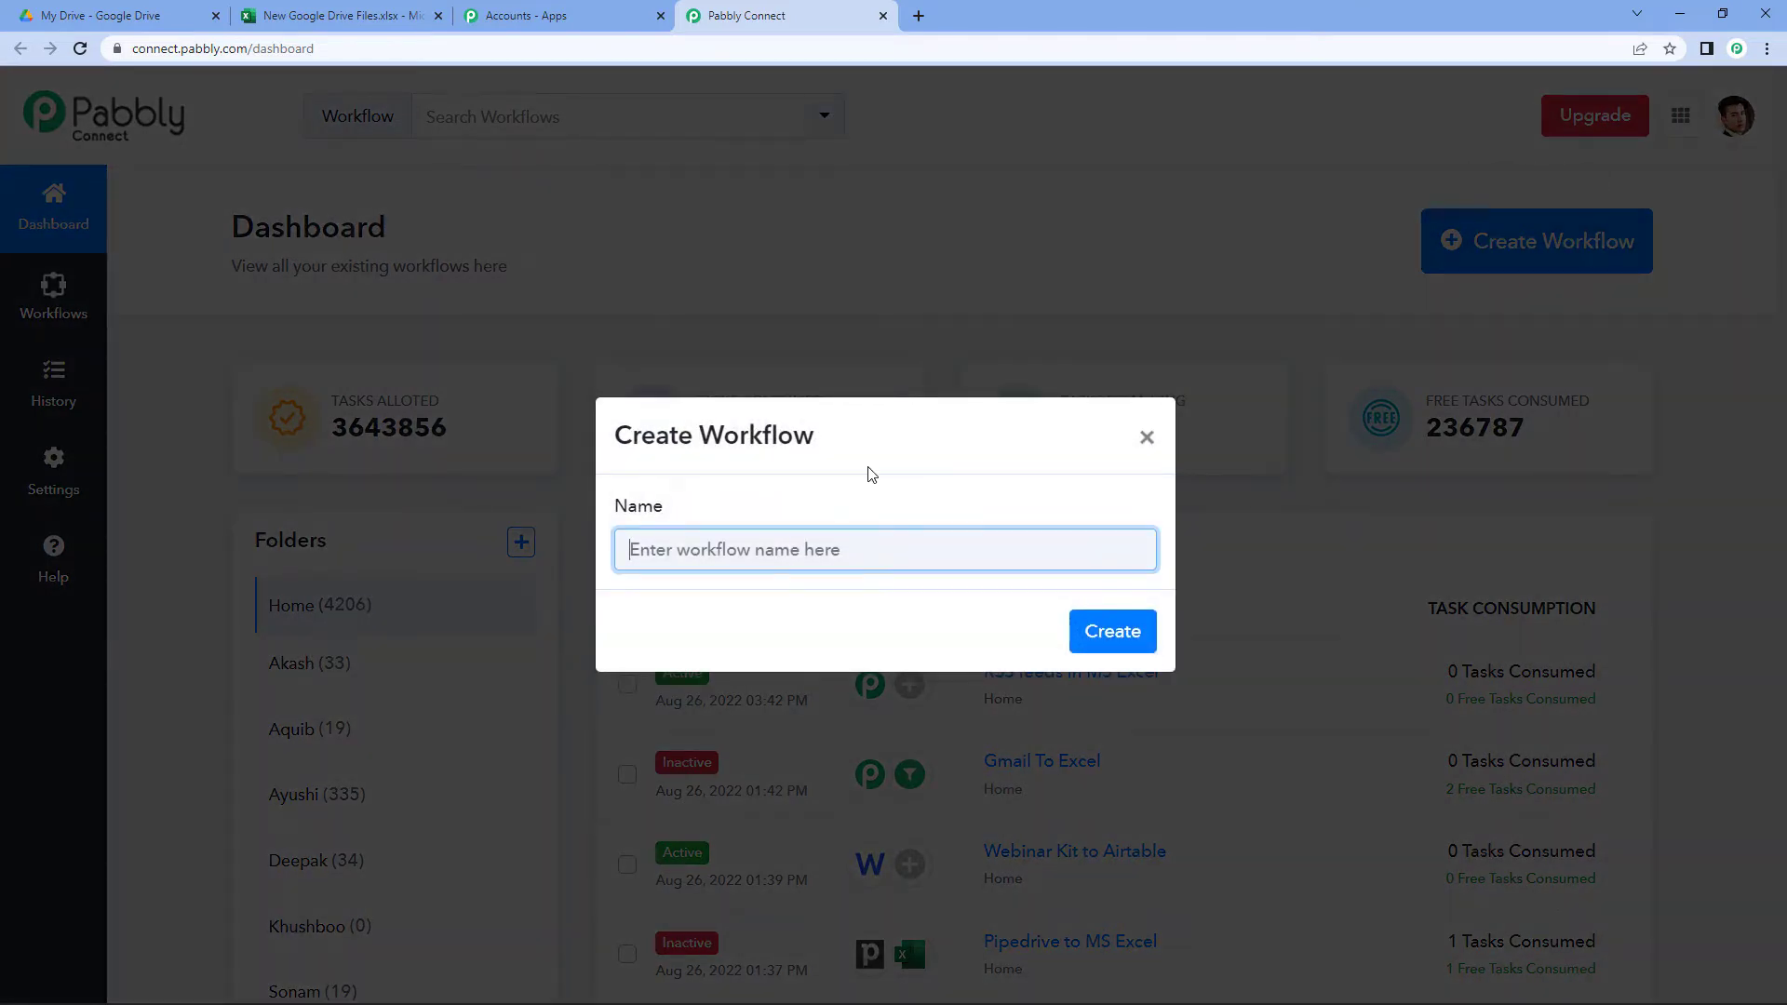
type("Google Drive to")
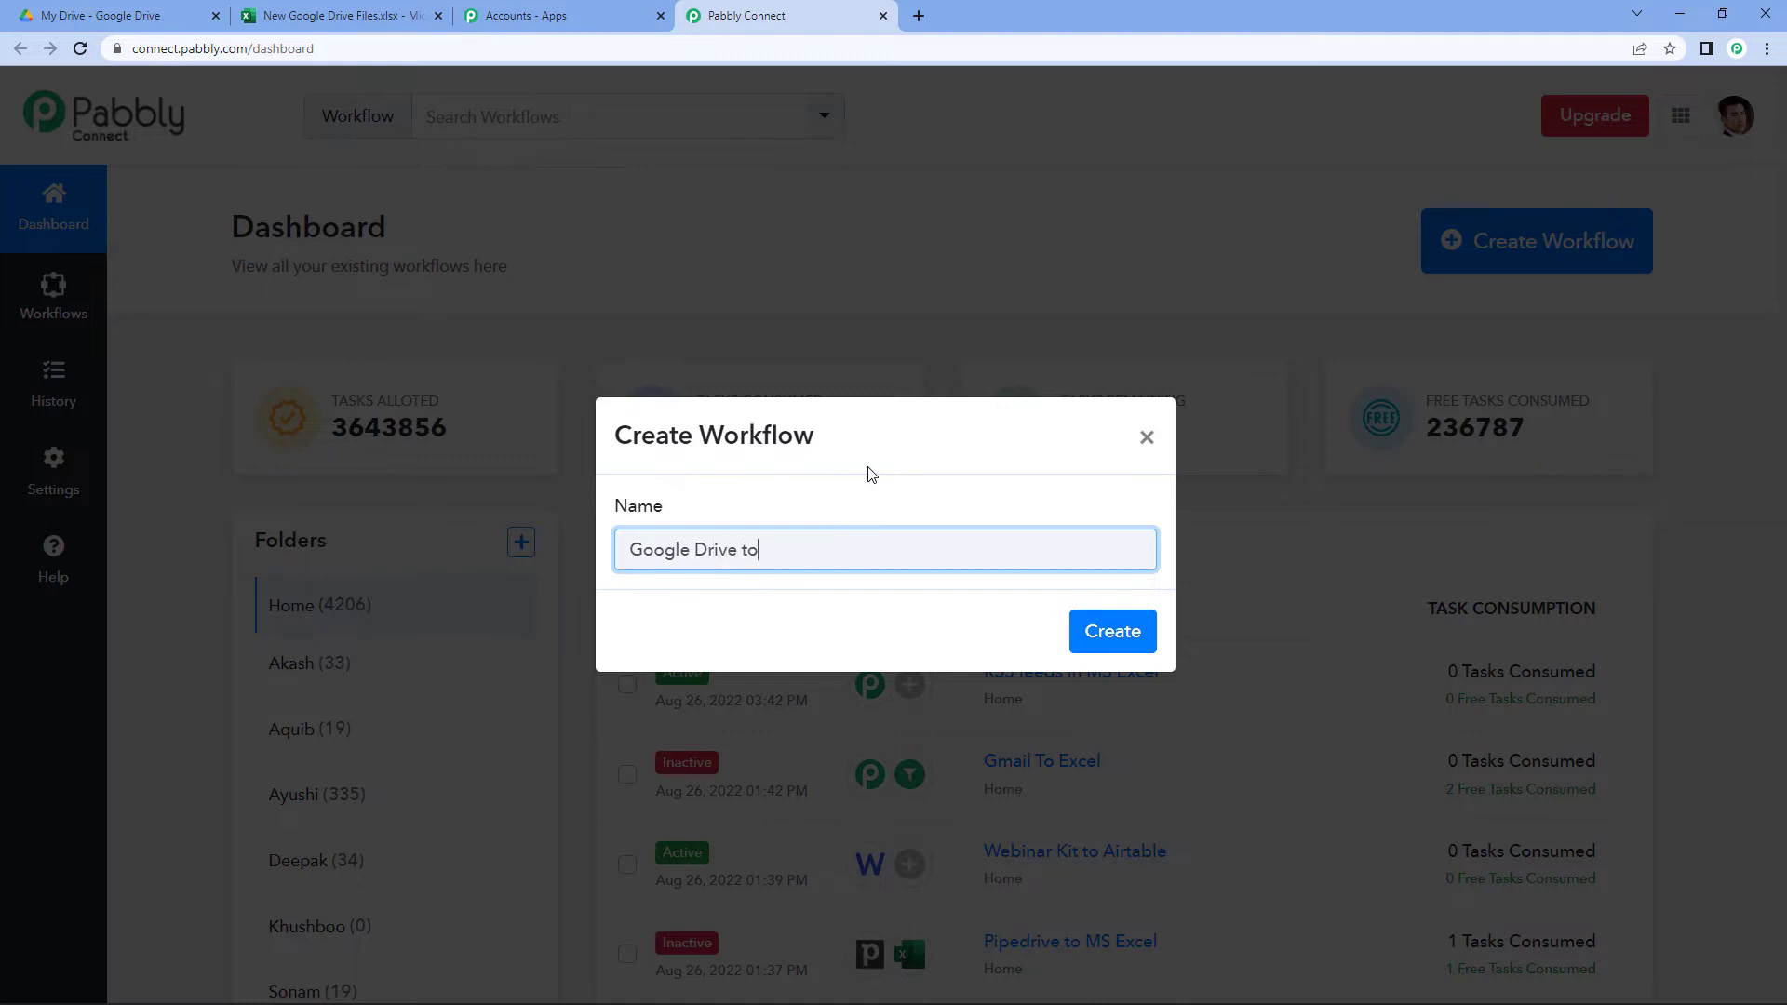
type(" MS Excel")
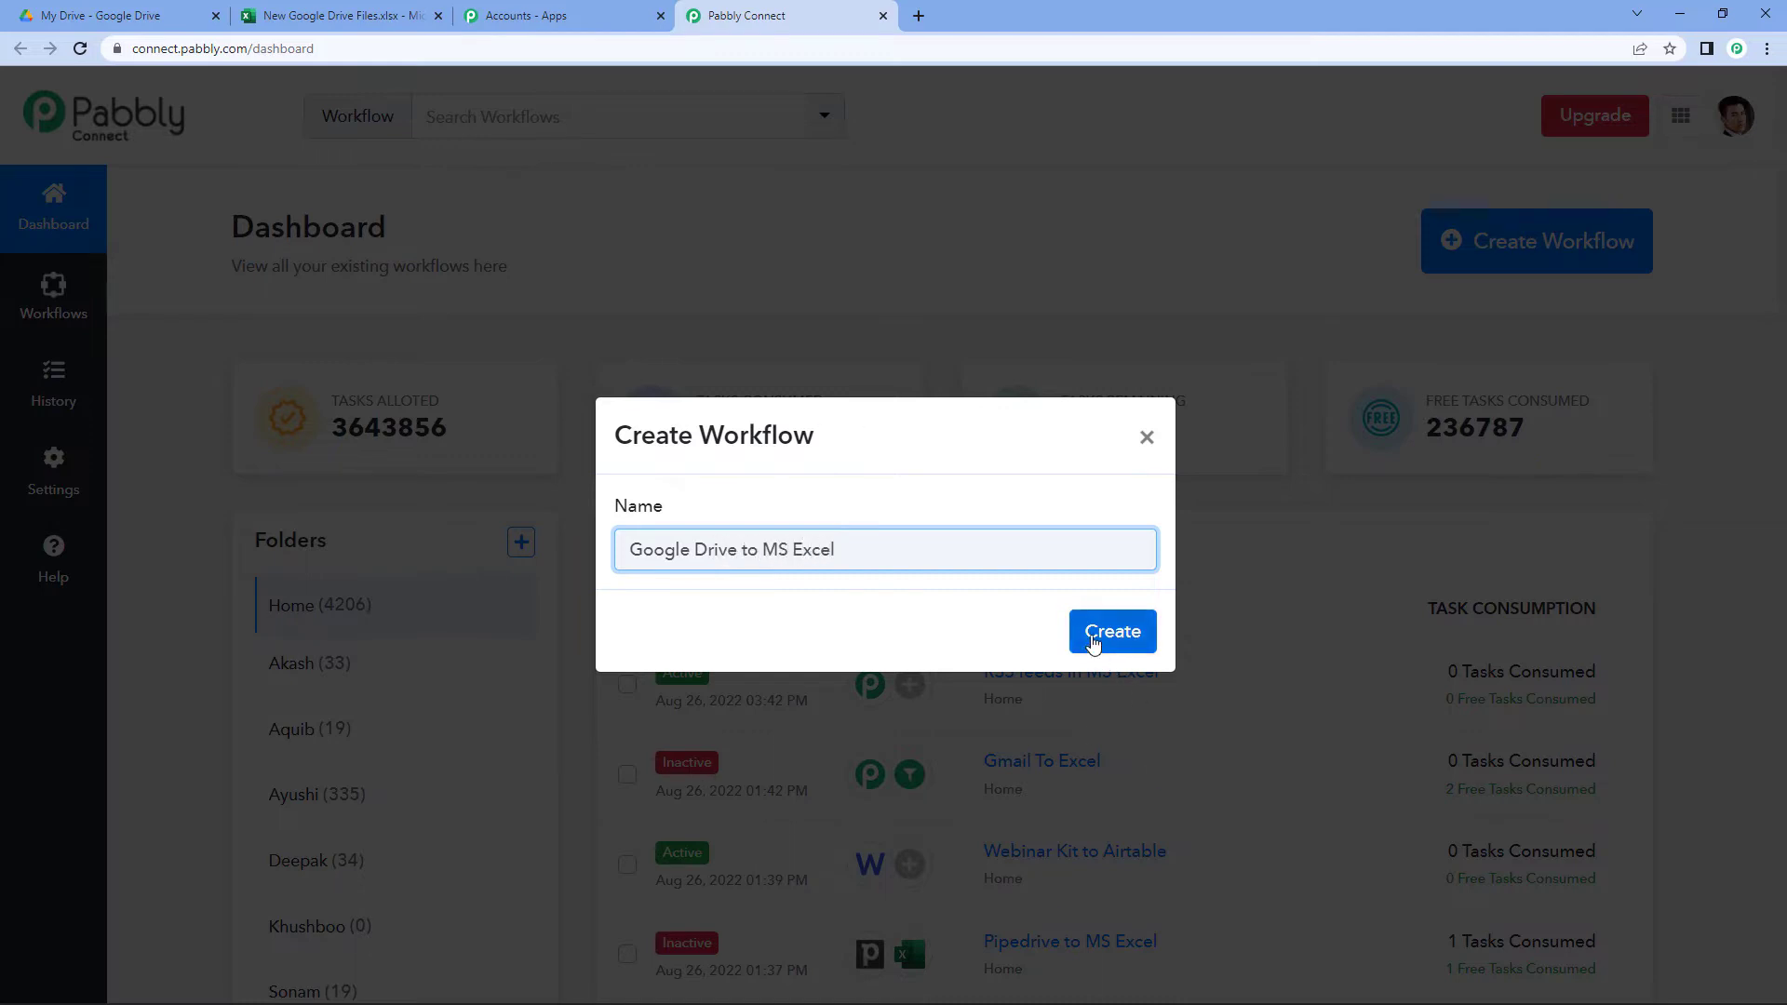
left_click(1094, 637)
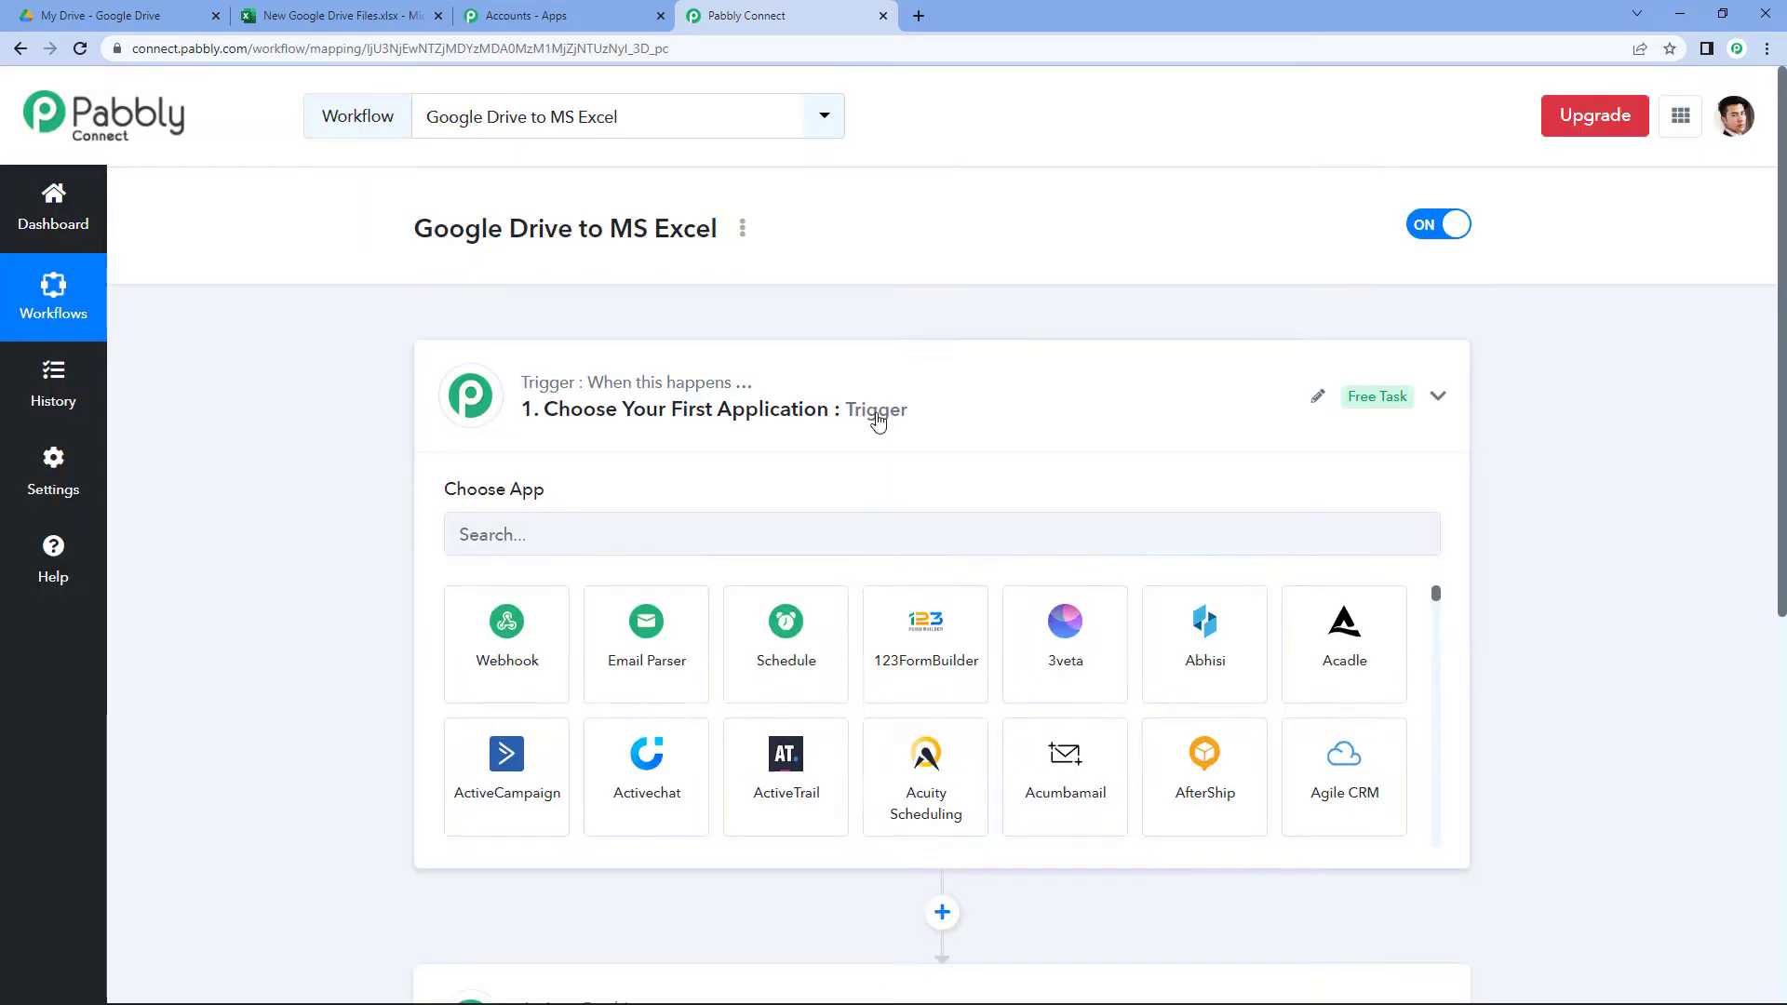
Look over the workflow's trigger and action sections and check the column headers in the New Google Drive Files workbook.
left_click(877, 410)
scroll(348, 419, "down", 1)
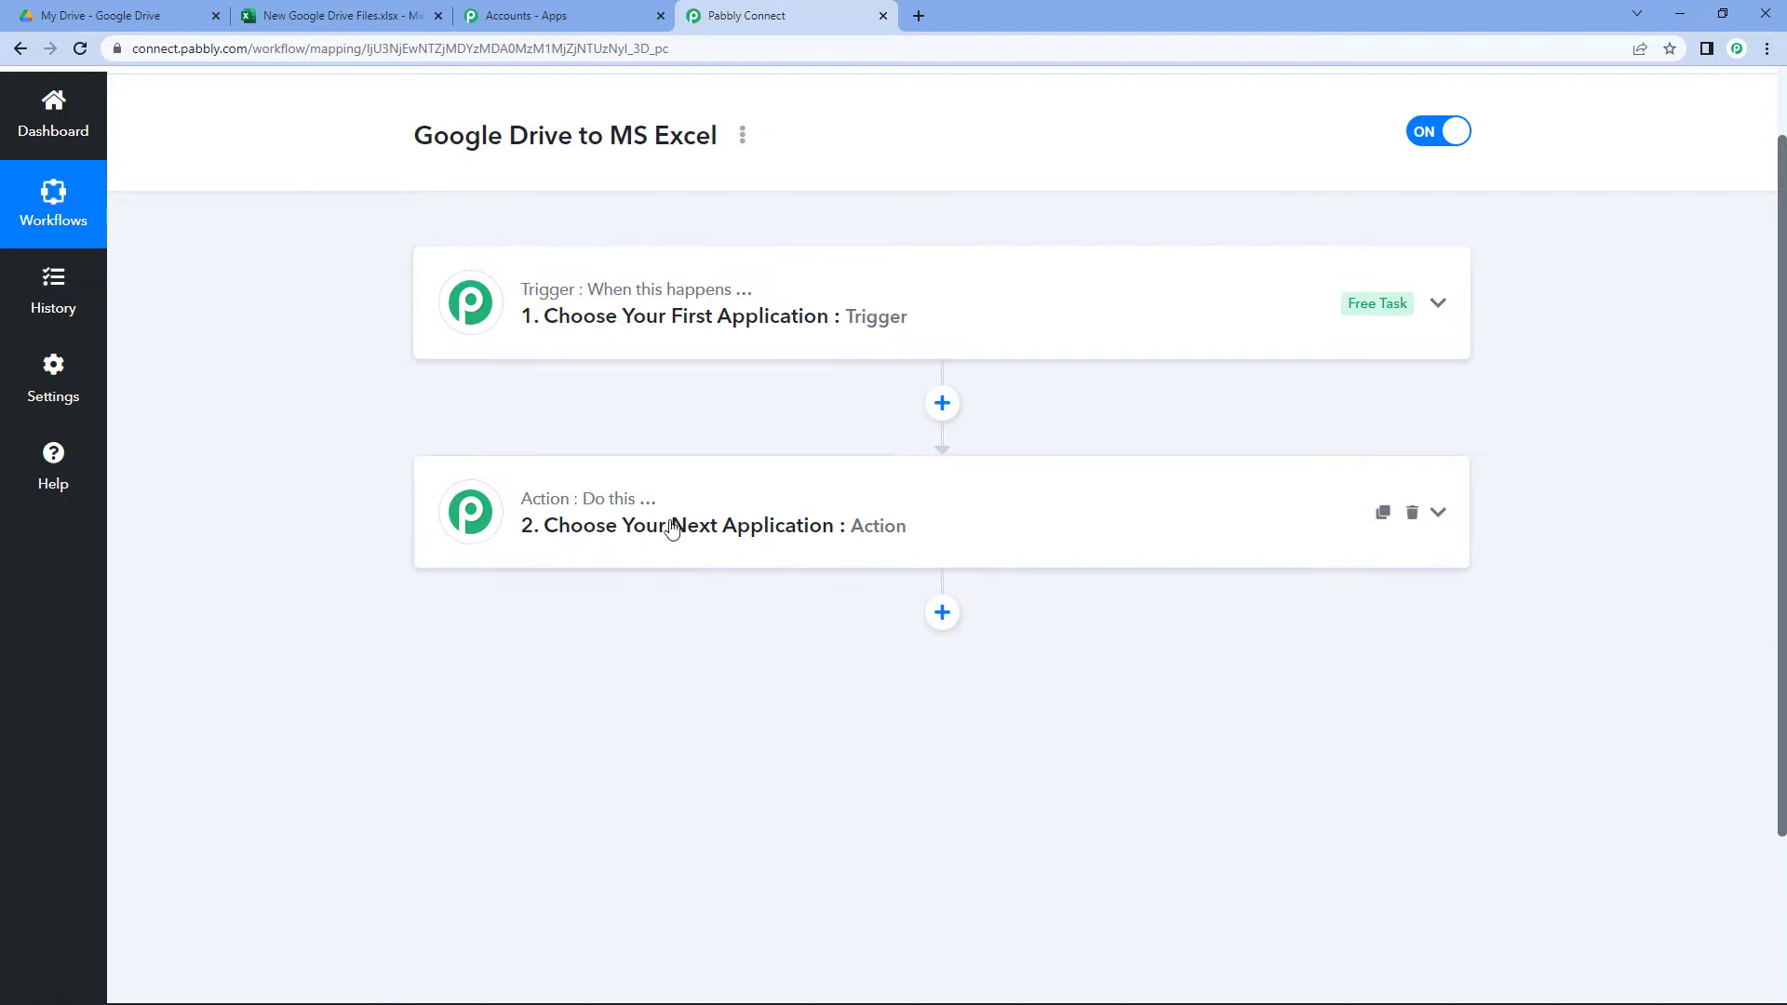
left_click(619, 321)
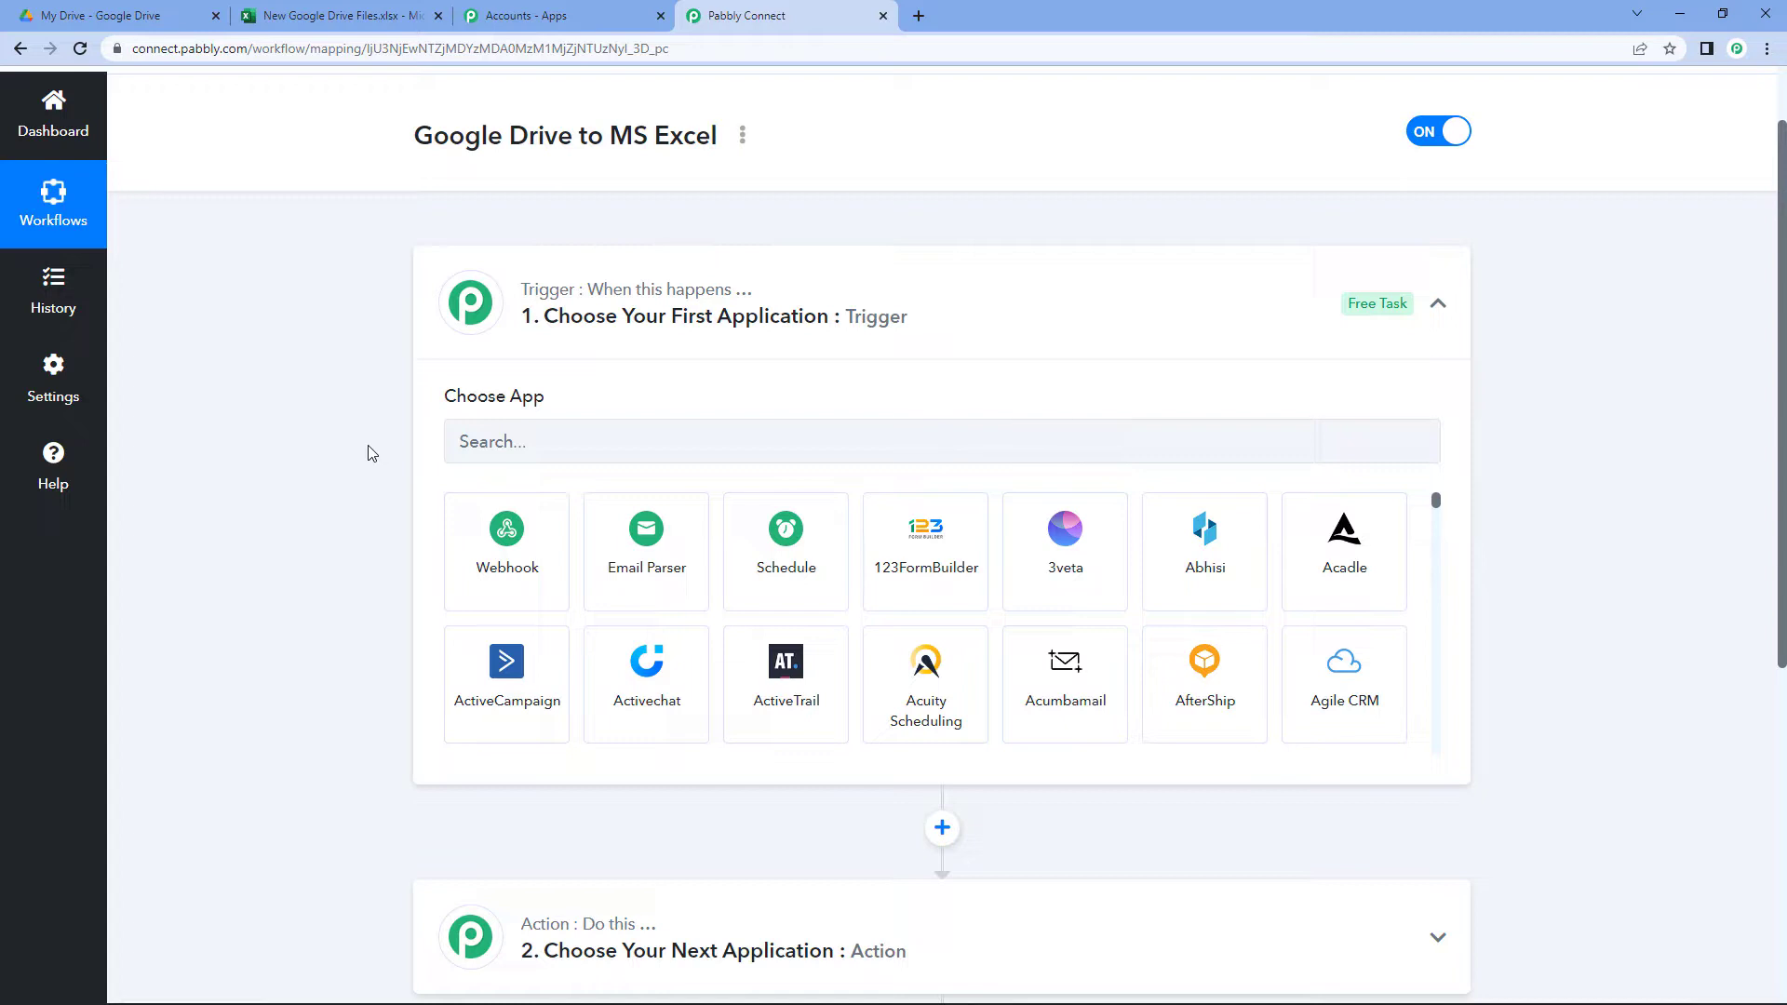
left_click(291, 12)
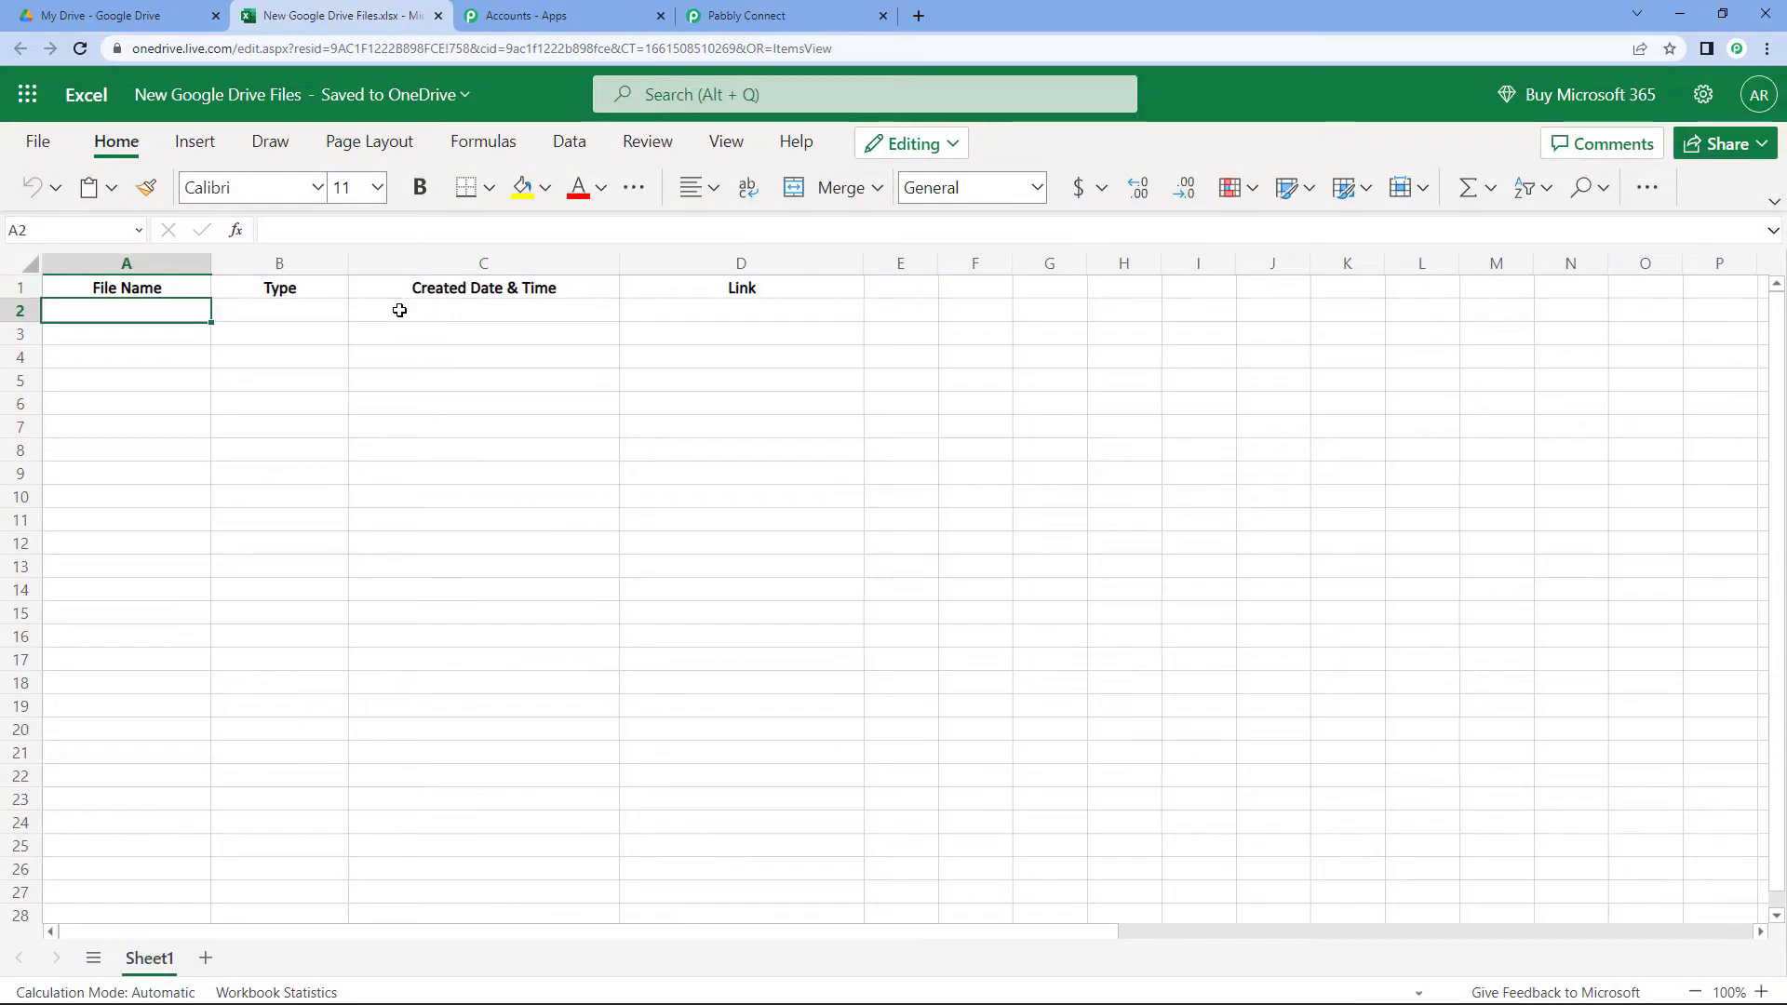
left_click(744, 15)
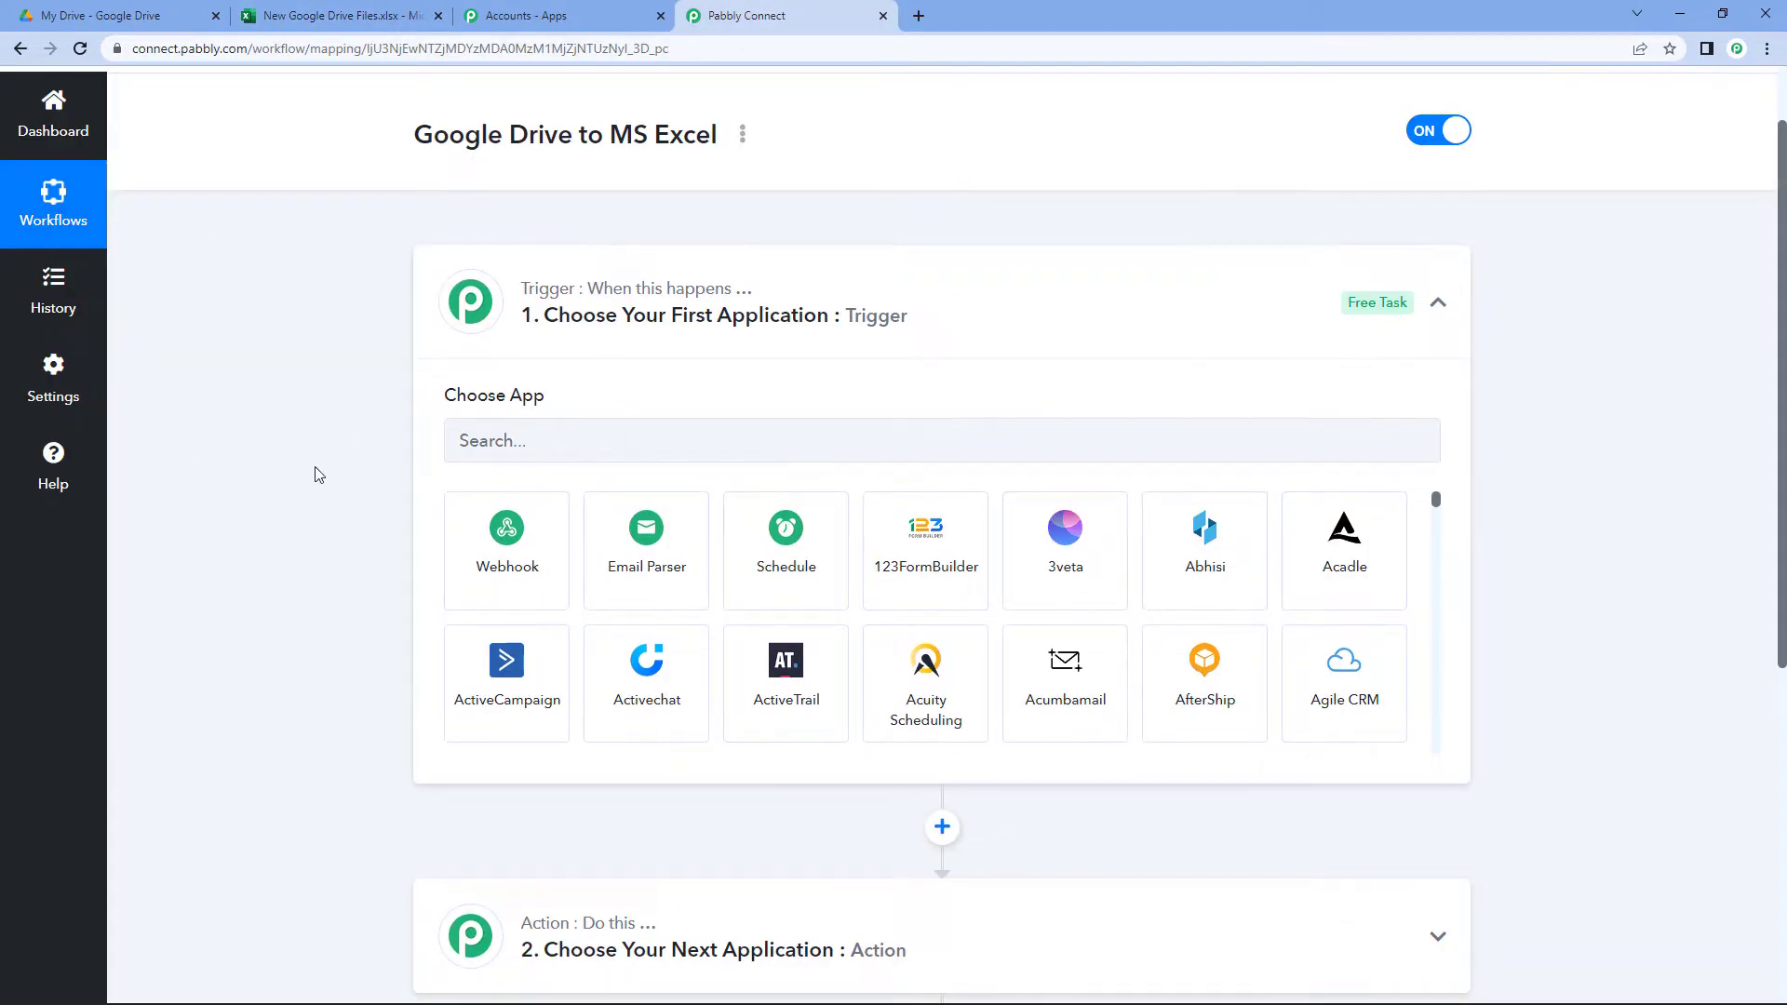
Set the workflow's trigger application to Google Drive with New File as the trigger event.
scroll(316, 473, "down", 1)
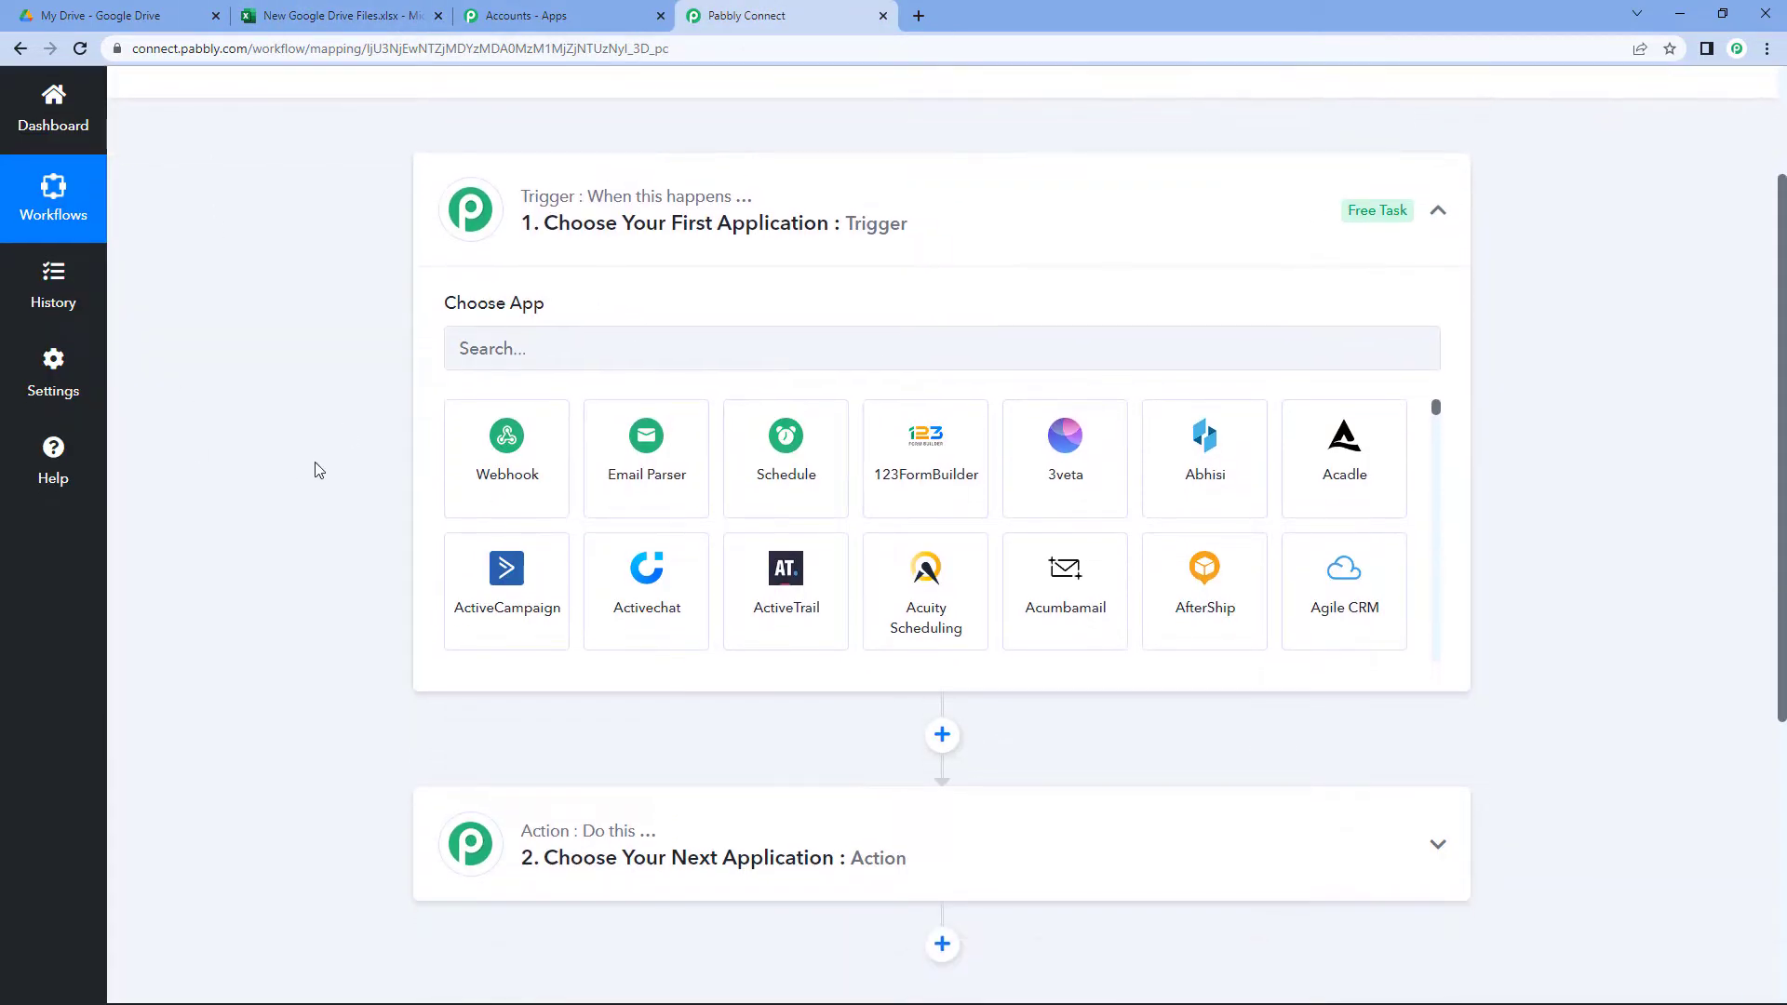
left_click(555, 335)
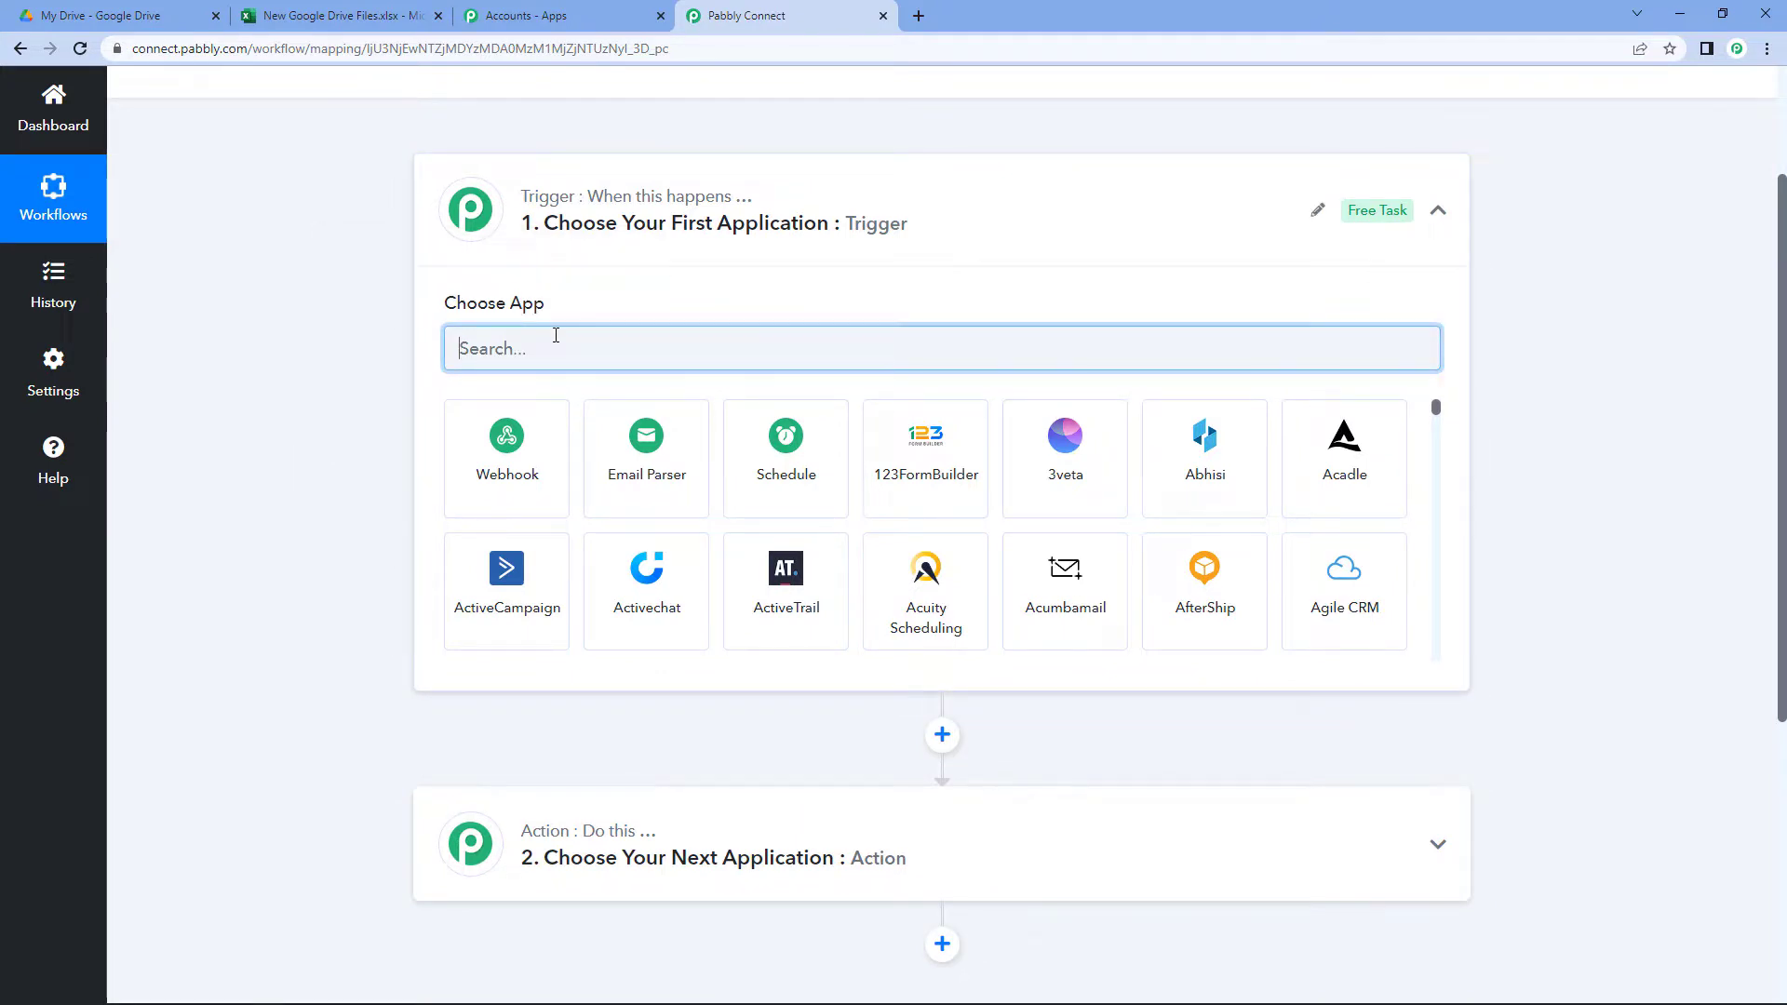
type("Goo")
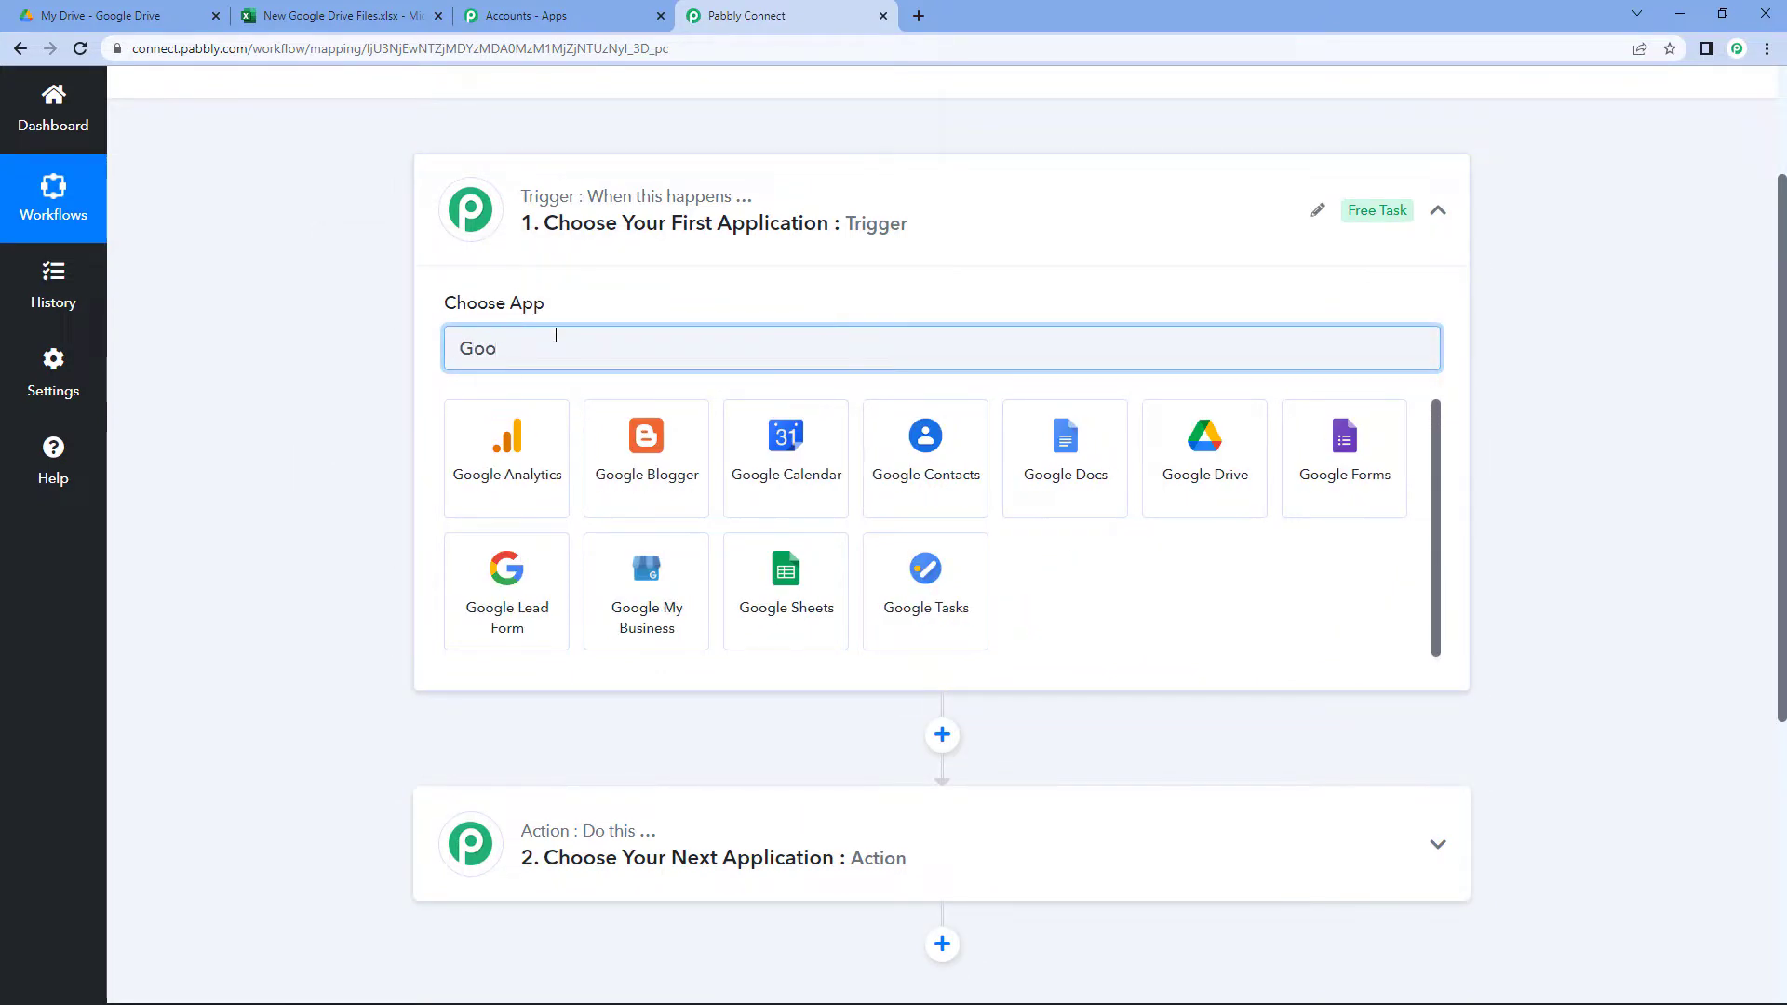
type("gle Dr")
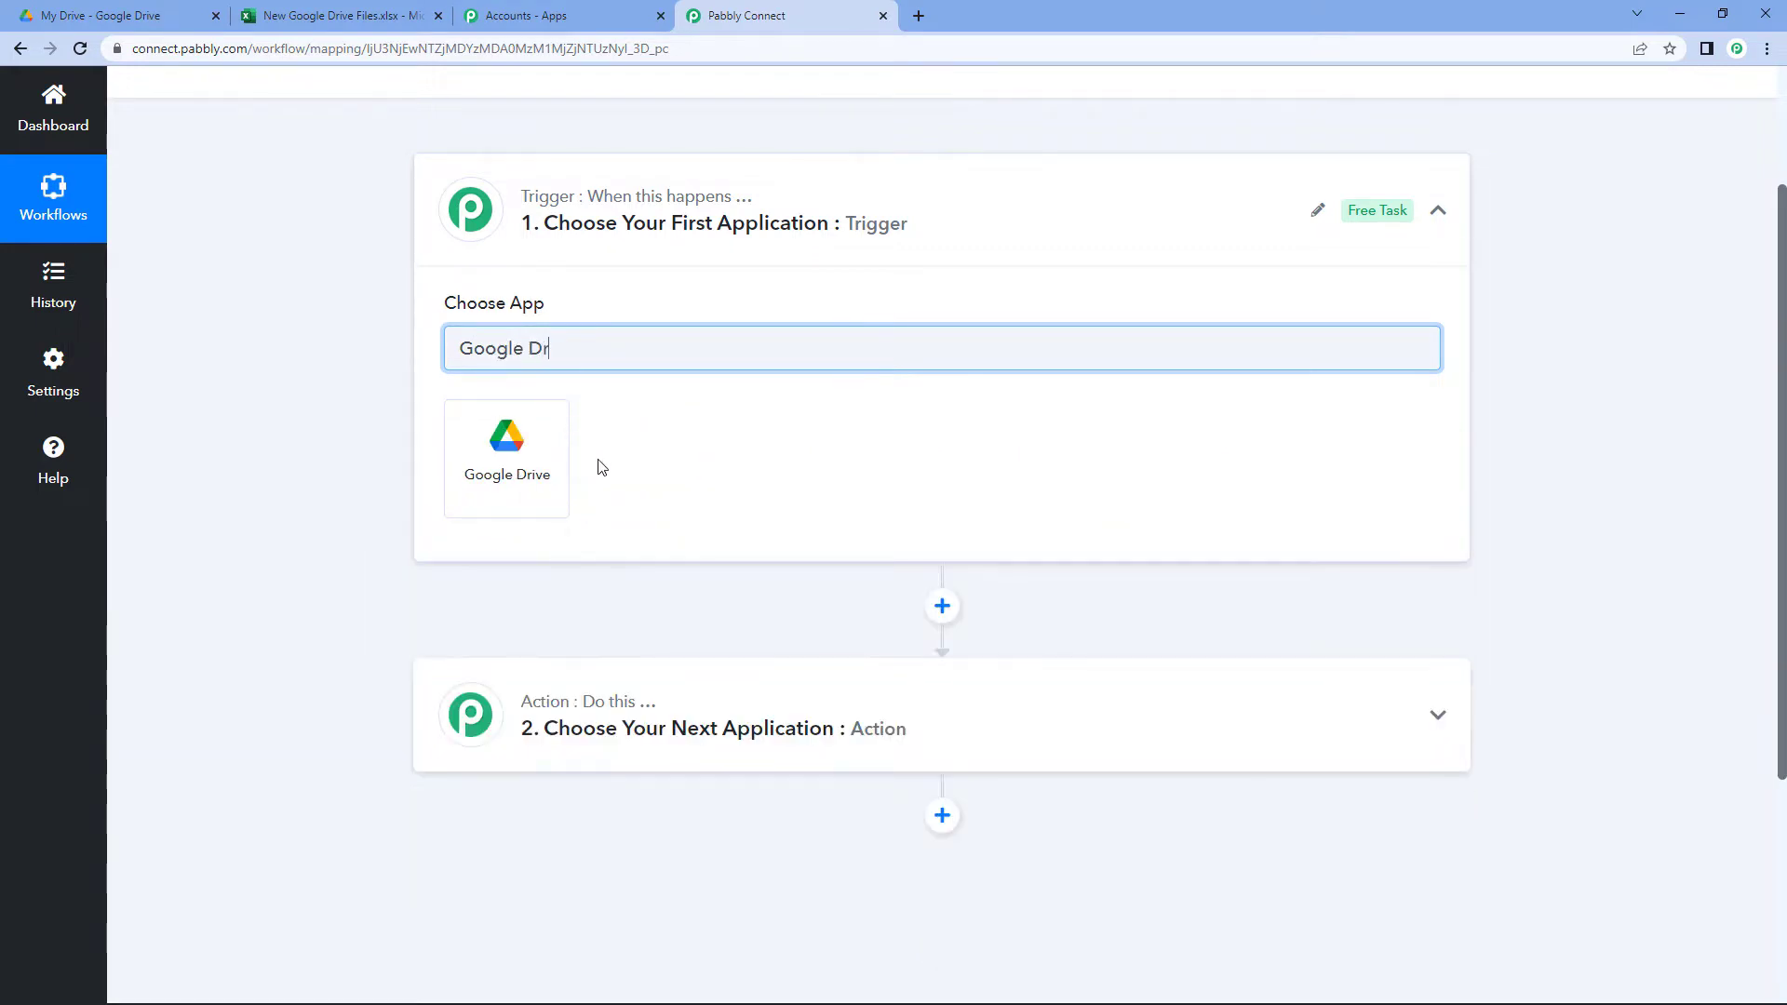
left_click(522, 461)
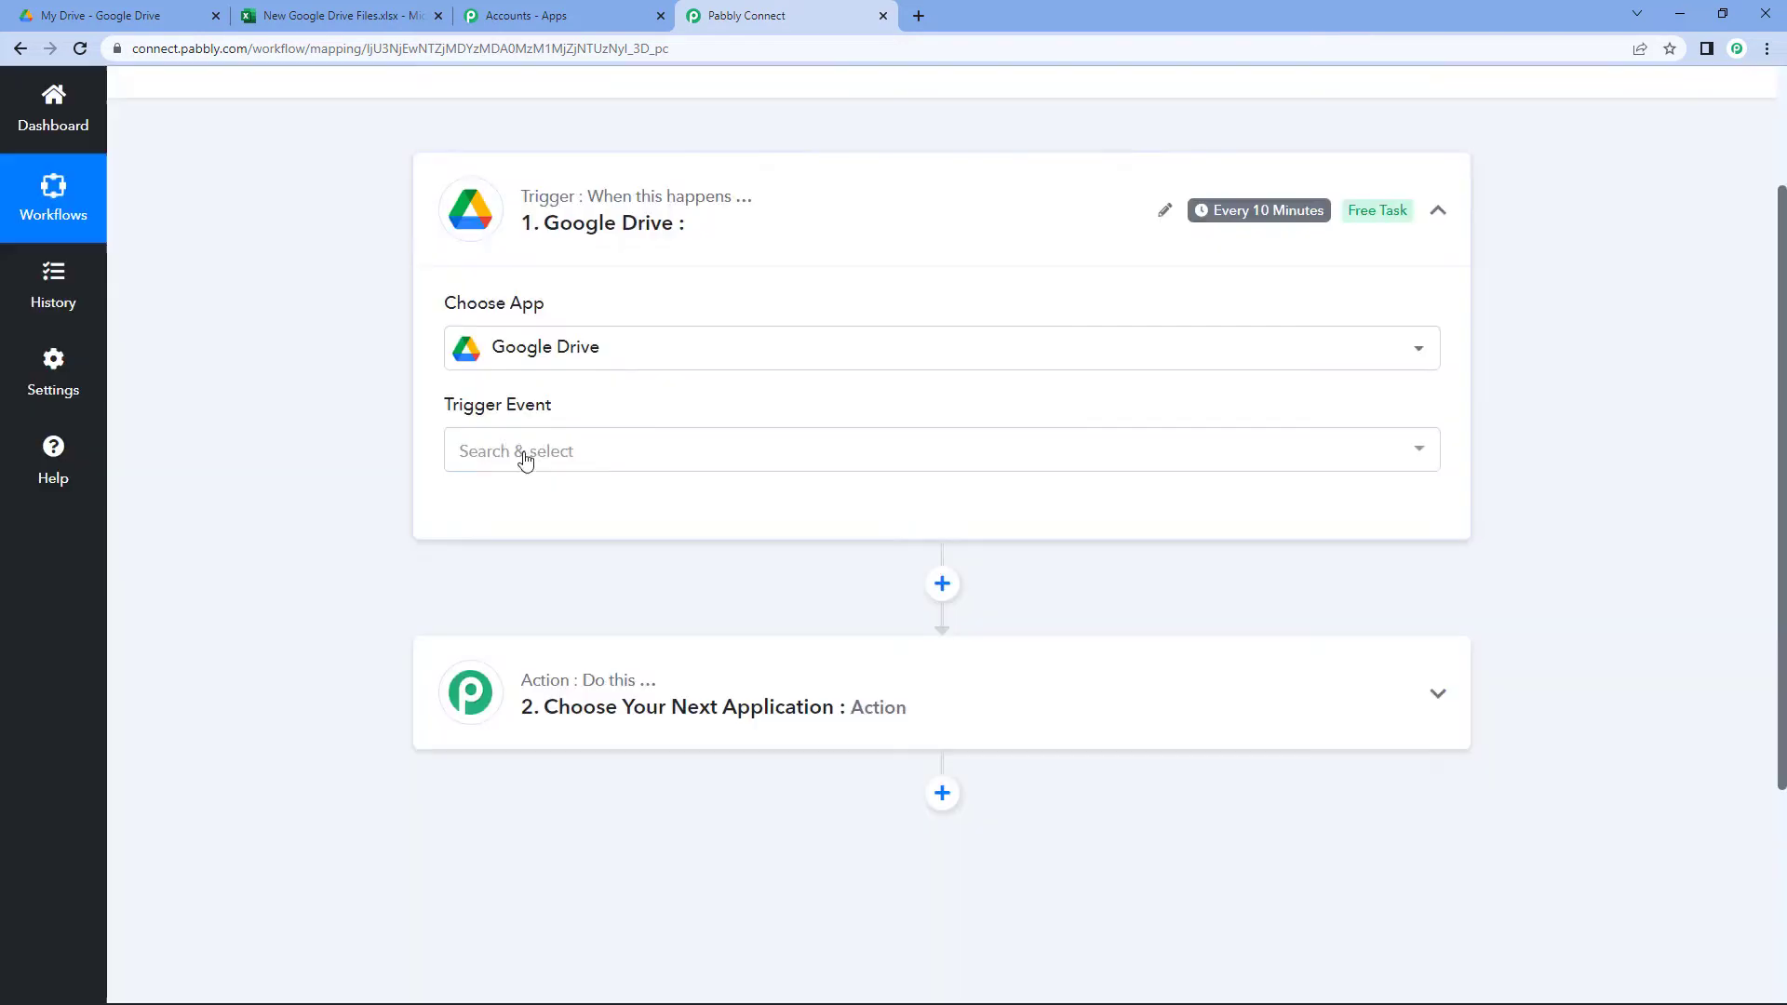
left_click(707, 455)
scroll(431, 503, "down", 1)
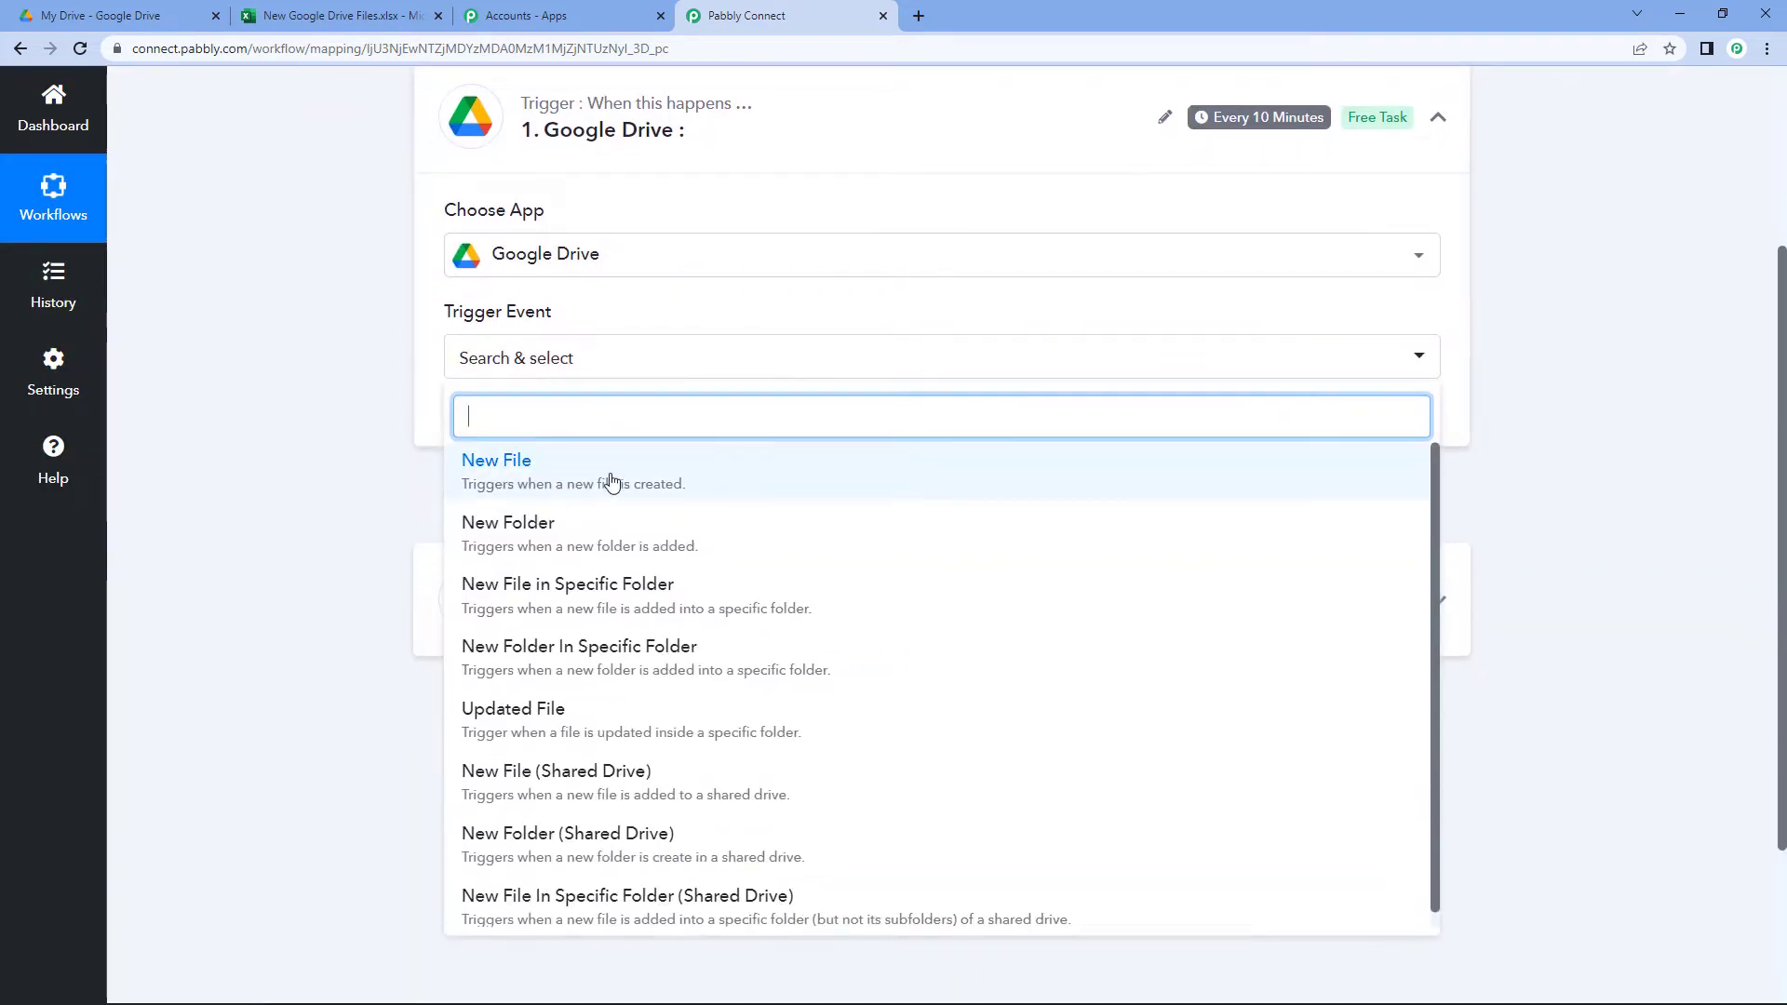
left_click(612, 481)
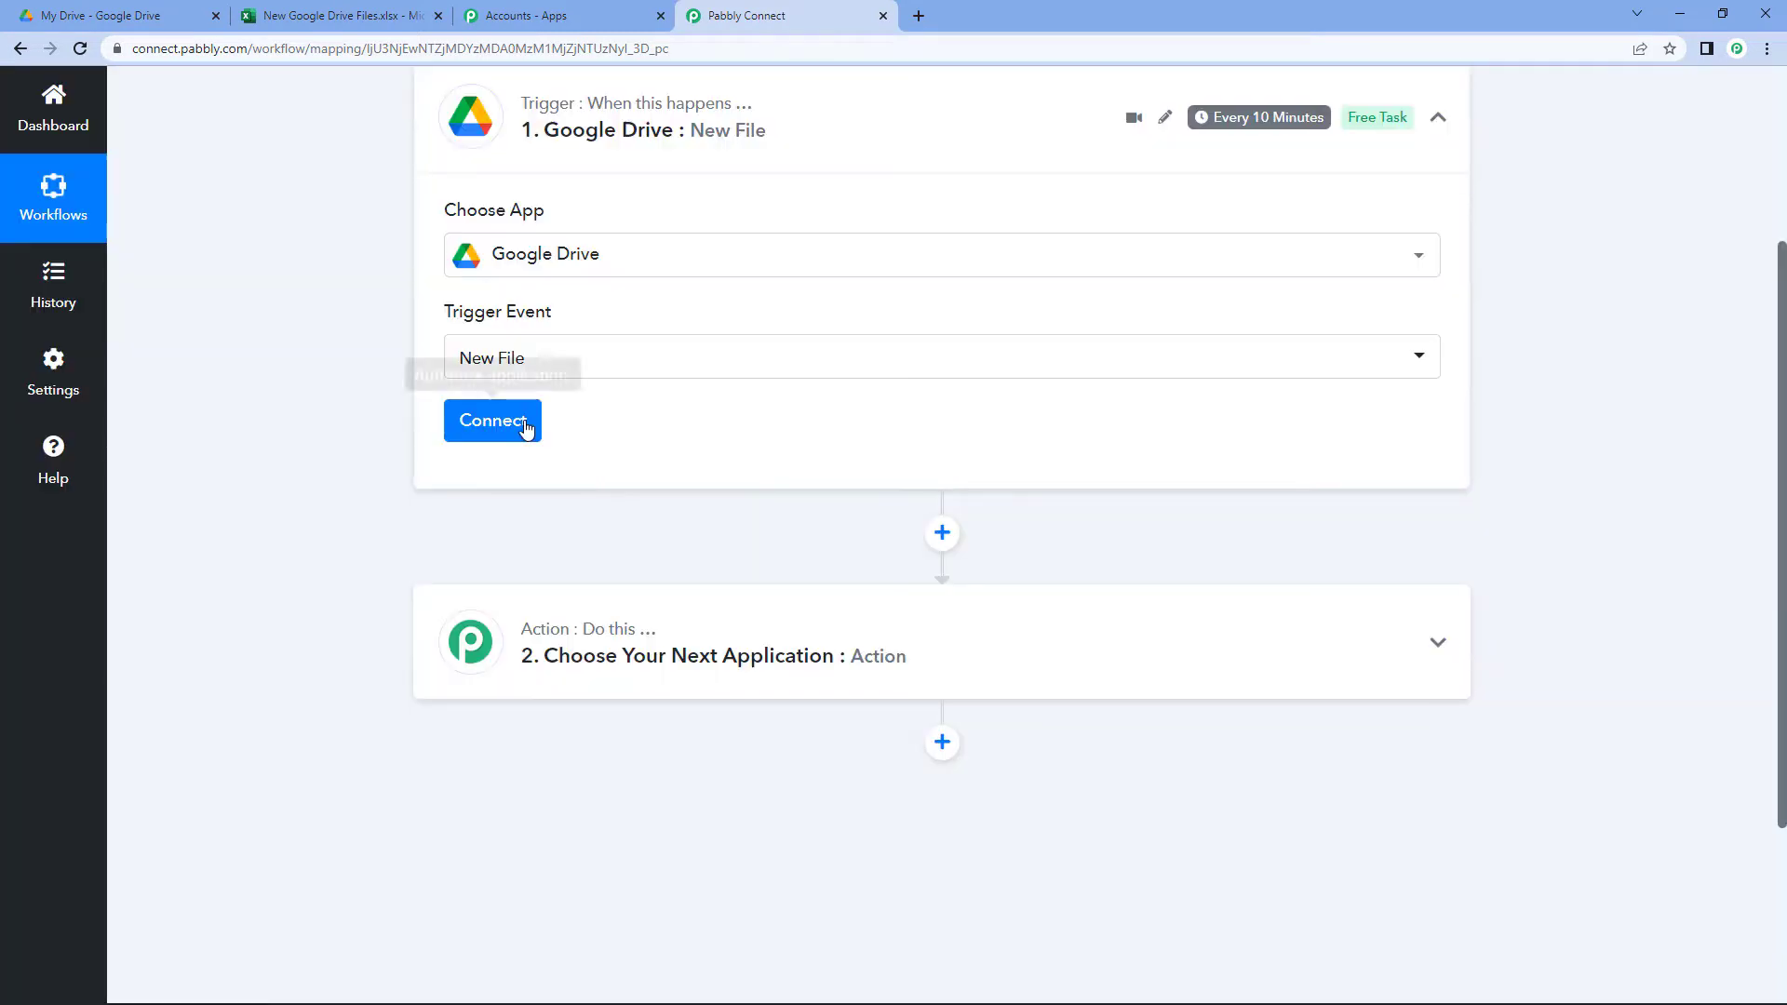
Add a new Google Drive connection for the trigger, choosing the Google account and granting both Drive file access and external service access.
left_click(519, 423)
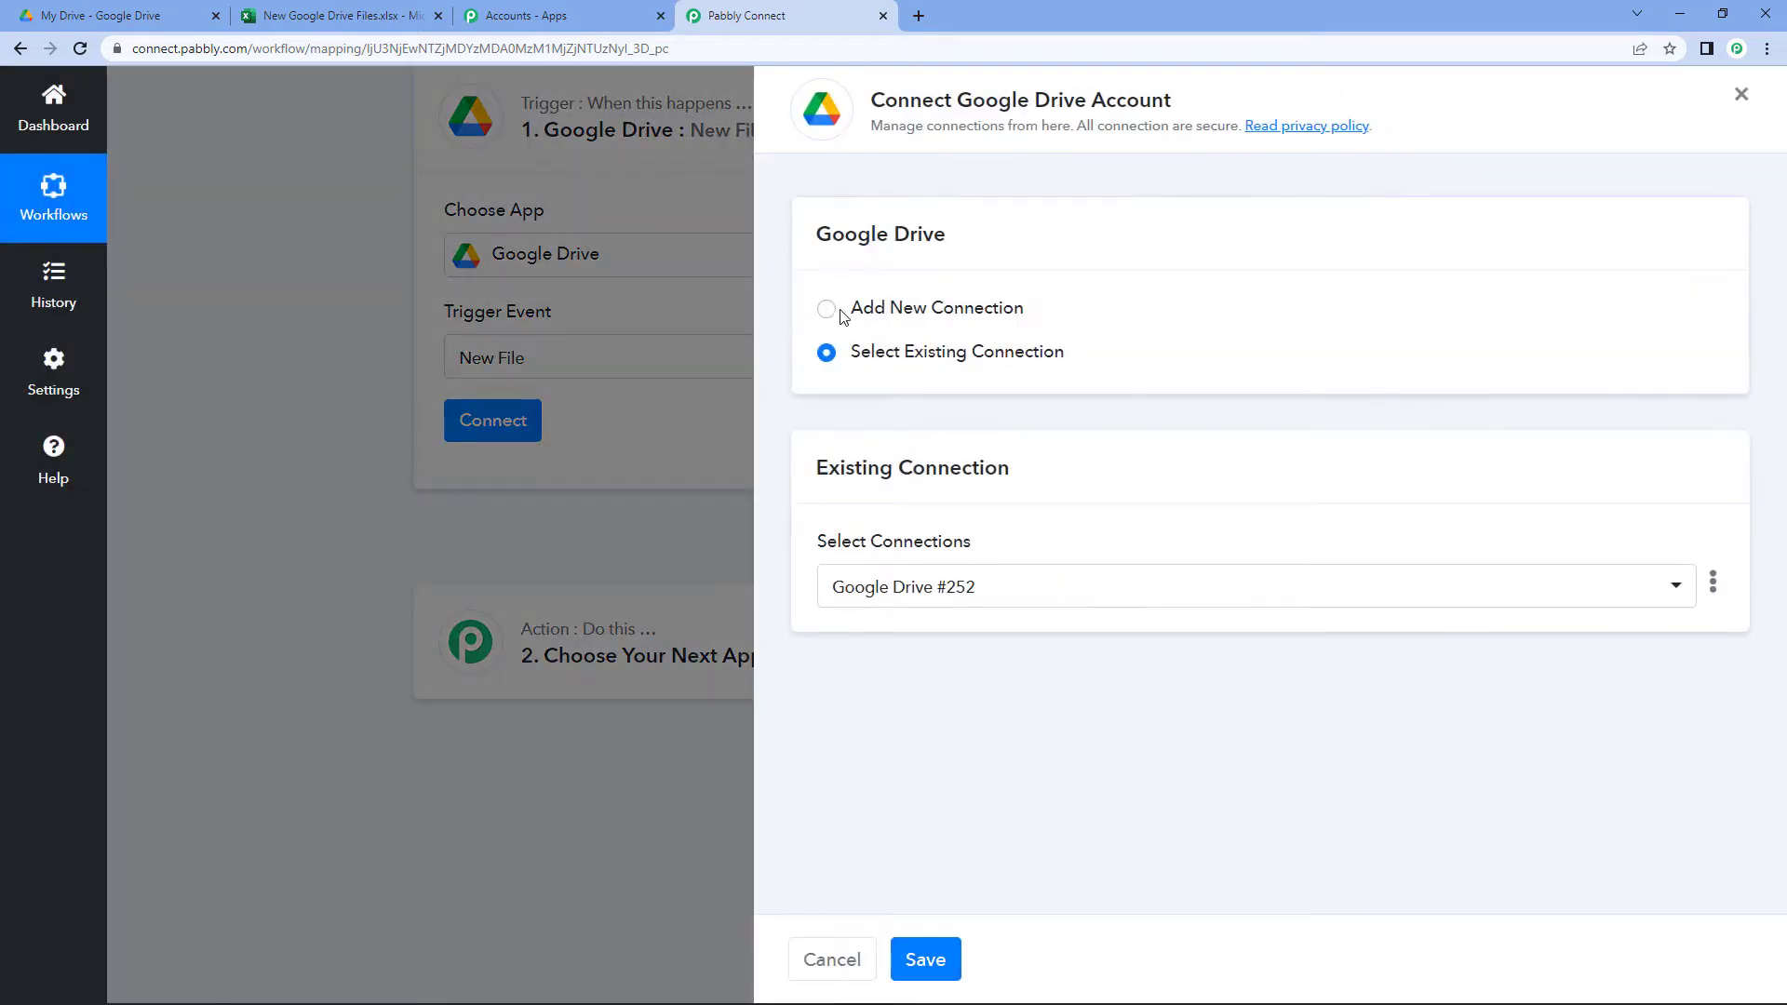
left_click(827, 309)
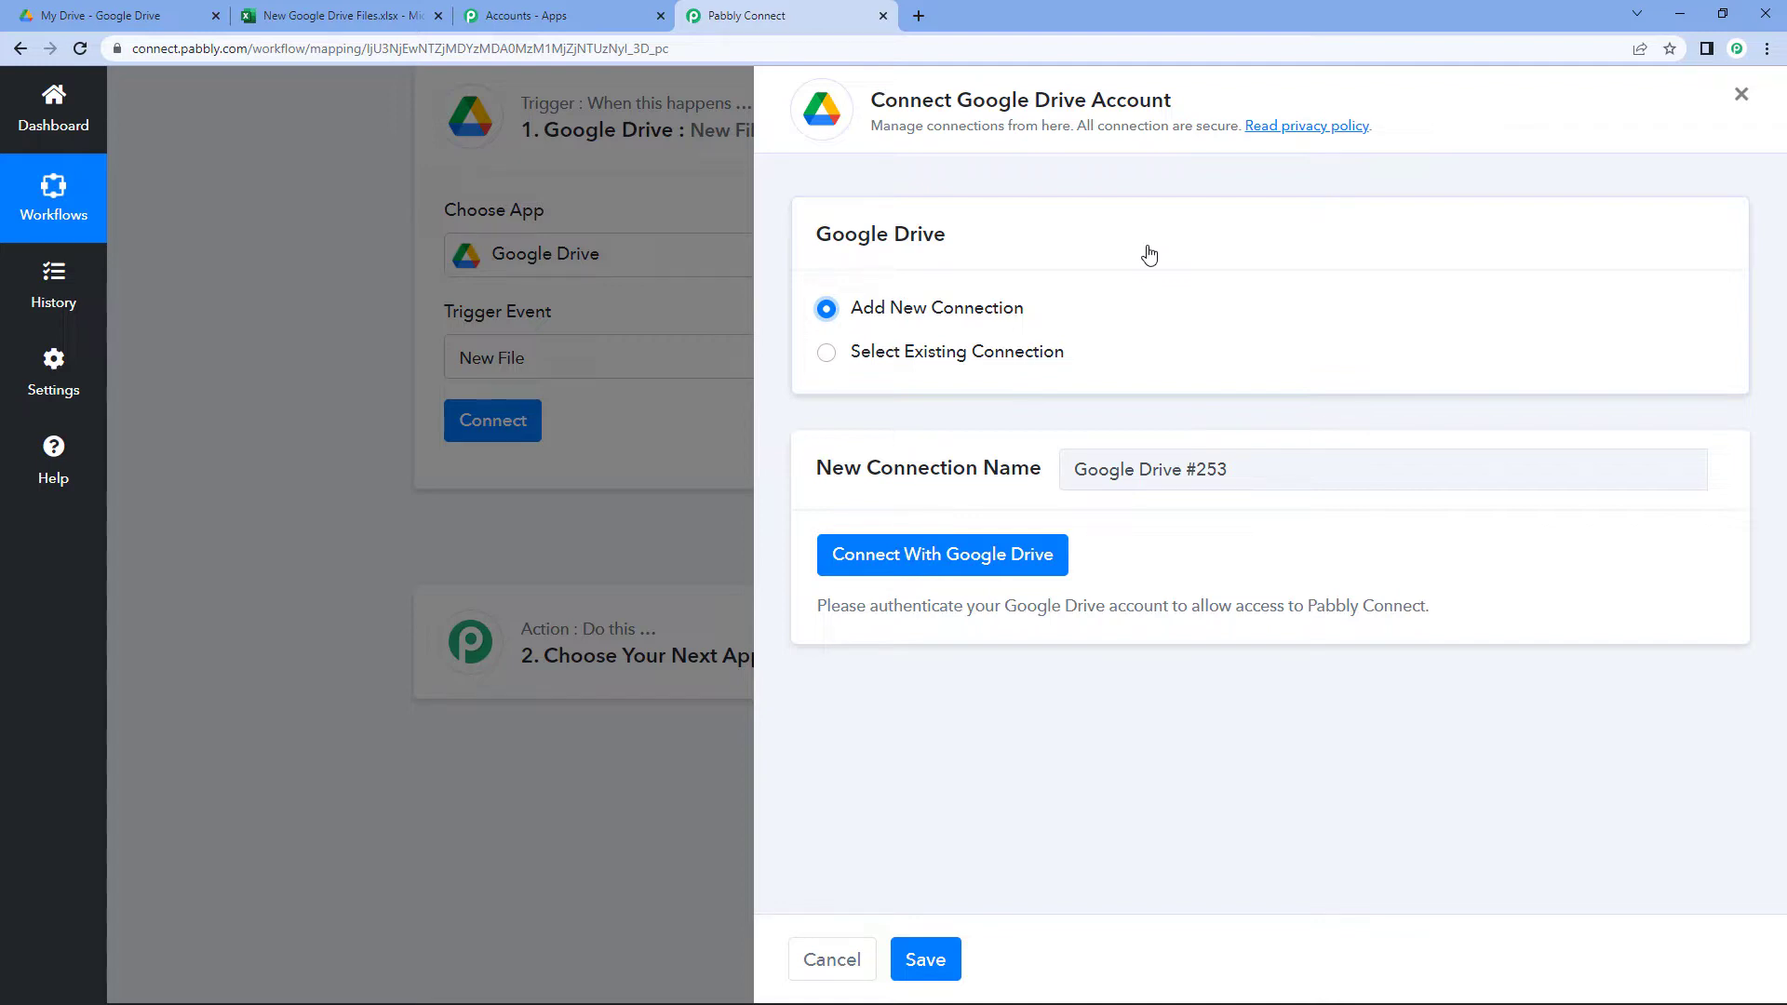
left_click(928, 565)
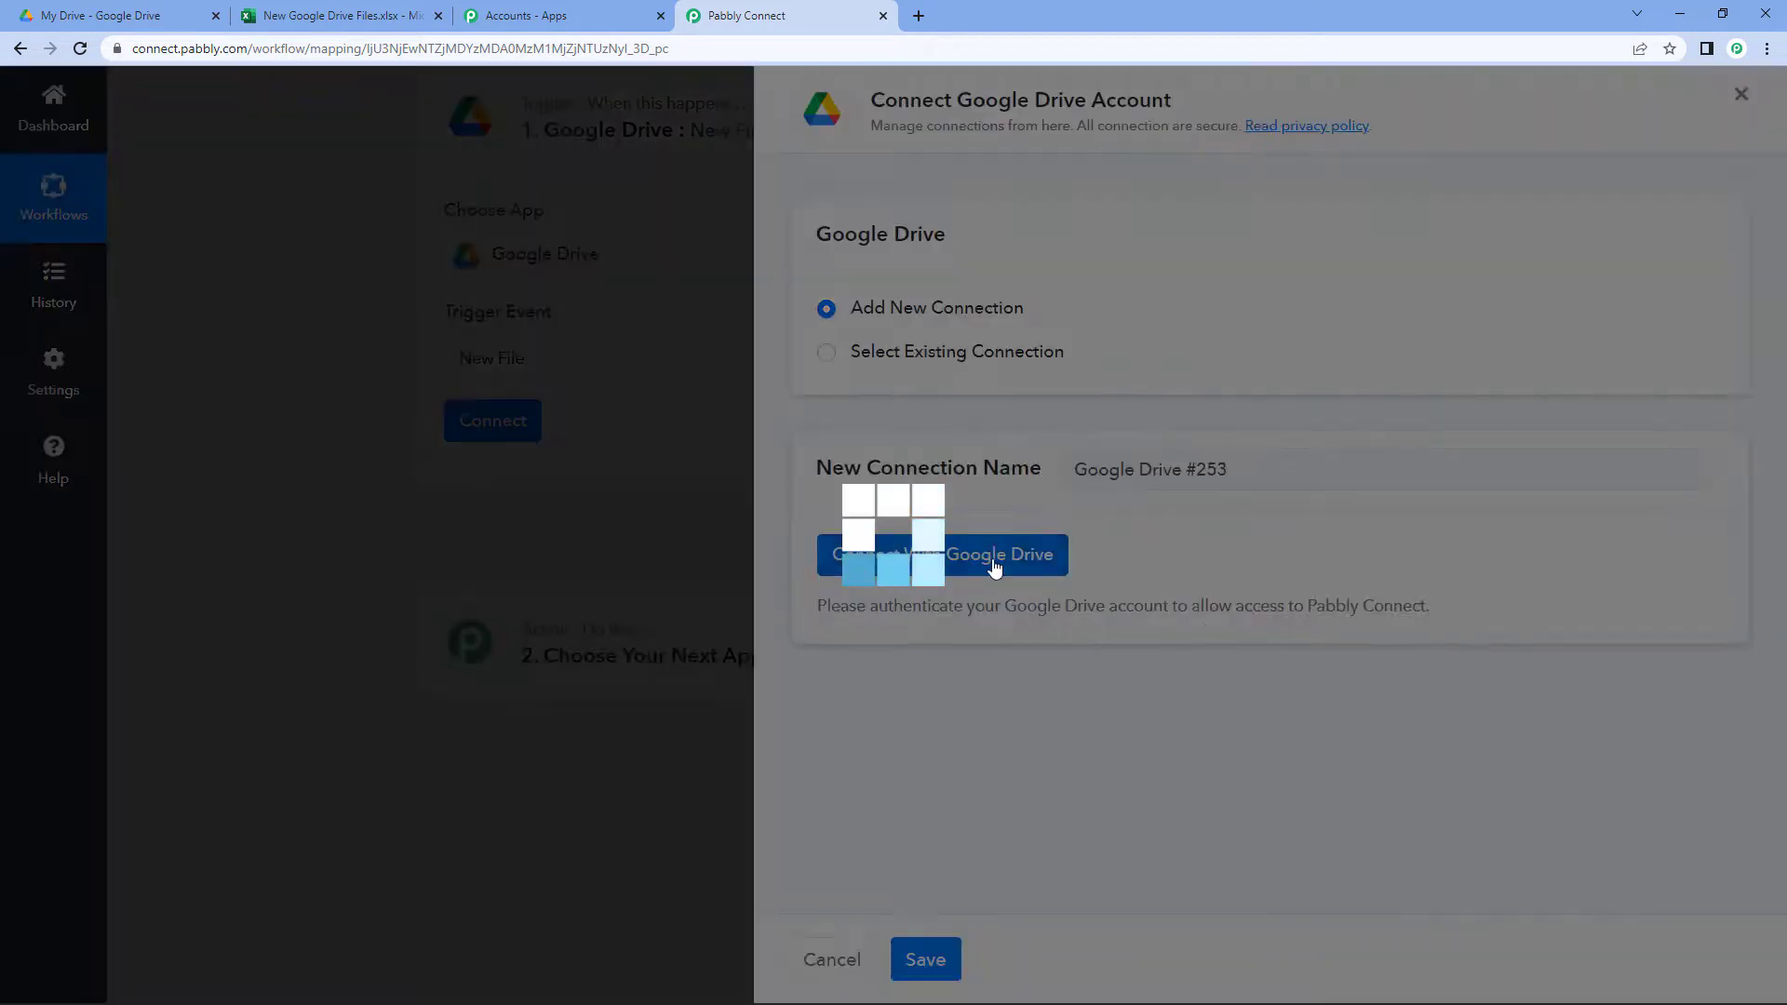
left_click(296, 455)
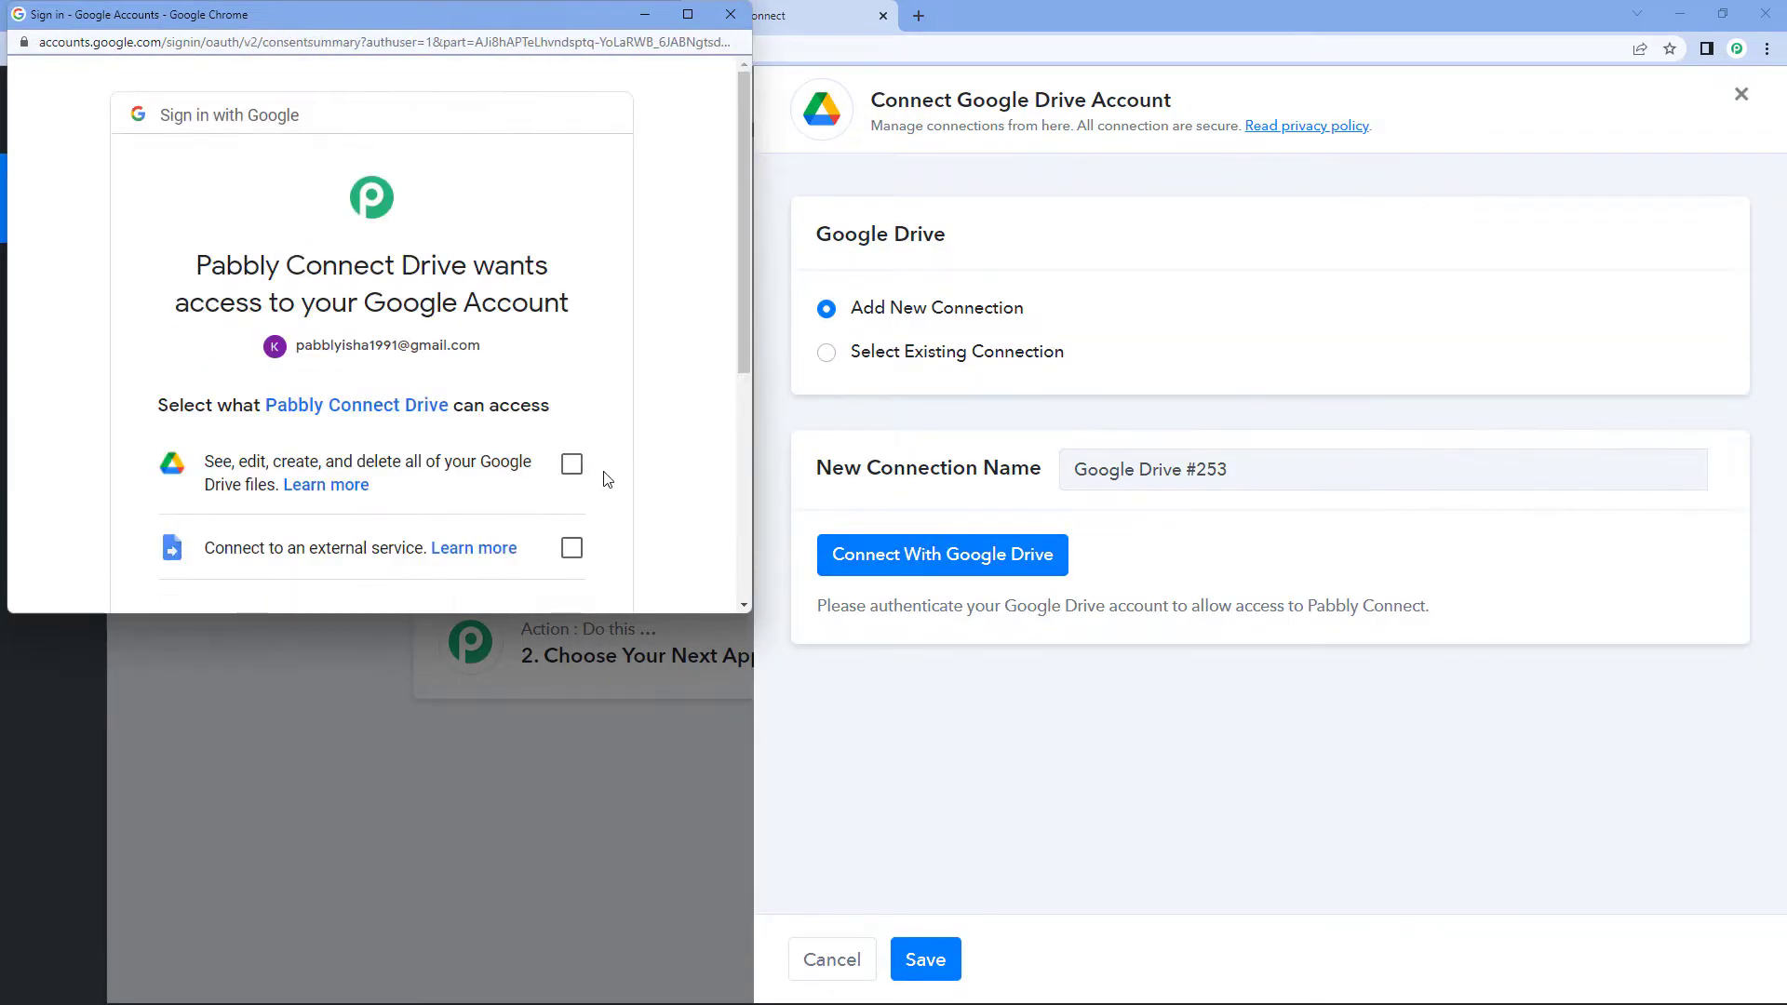
left_click(572, 464)
left_click(571, 547)
scroll(521, 446, "down", 4)
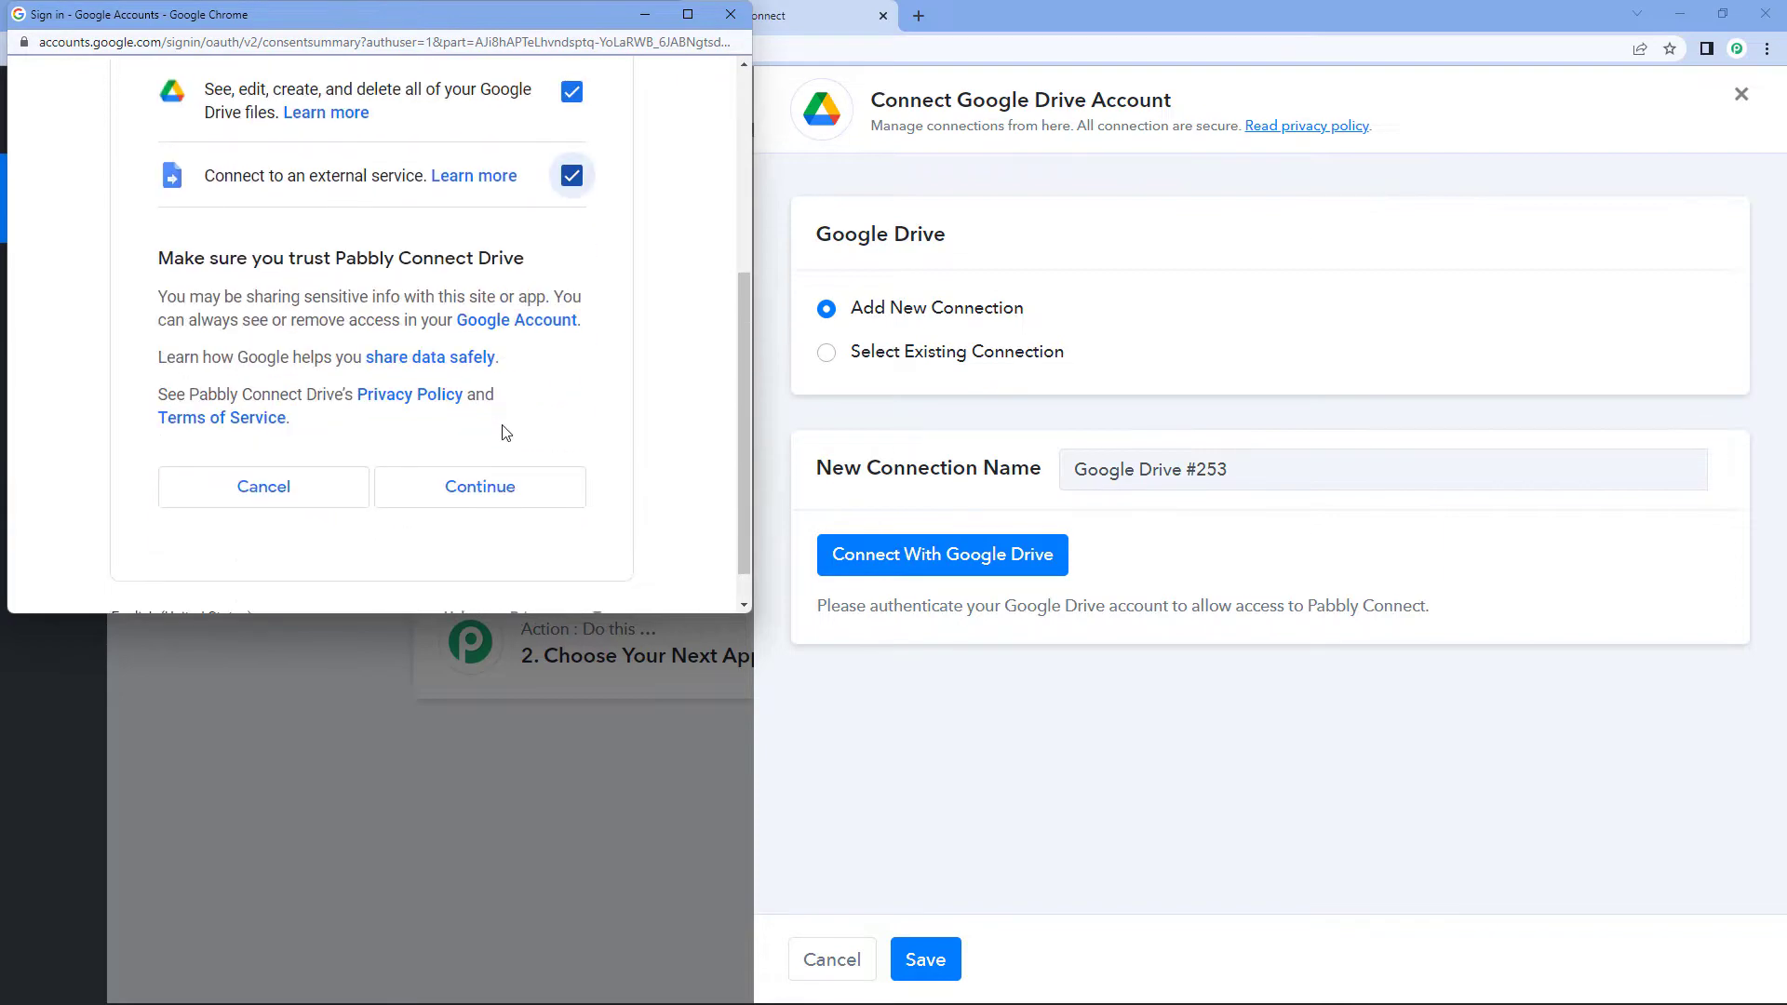
left_click(506, 487)
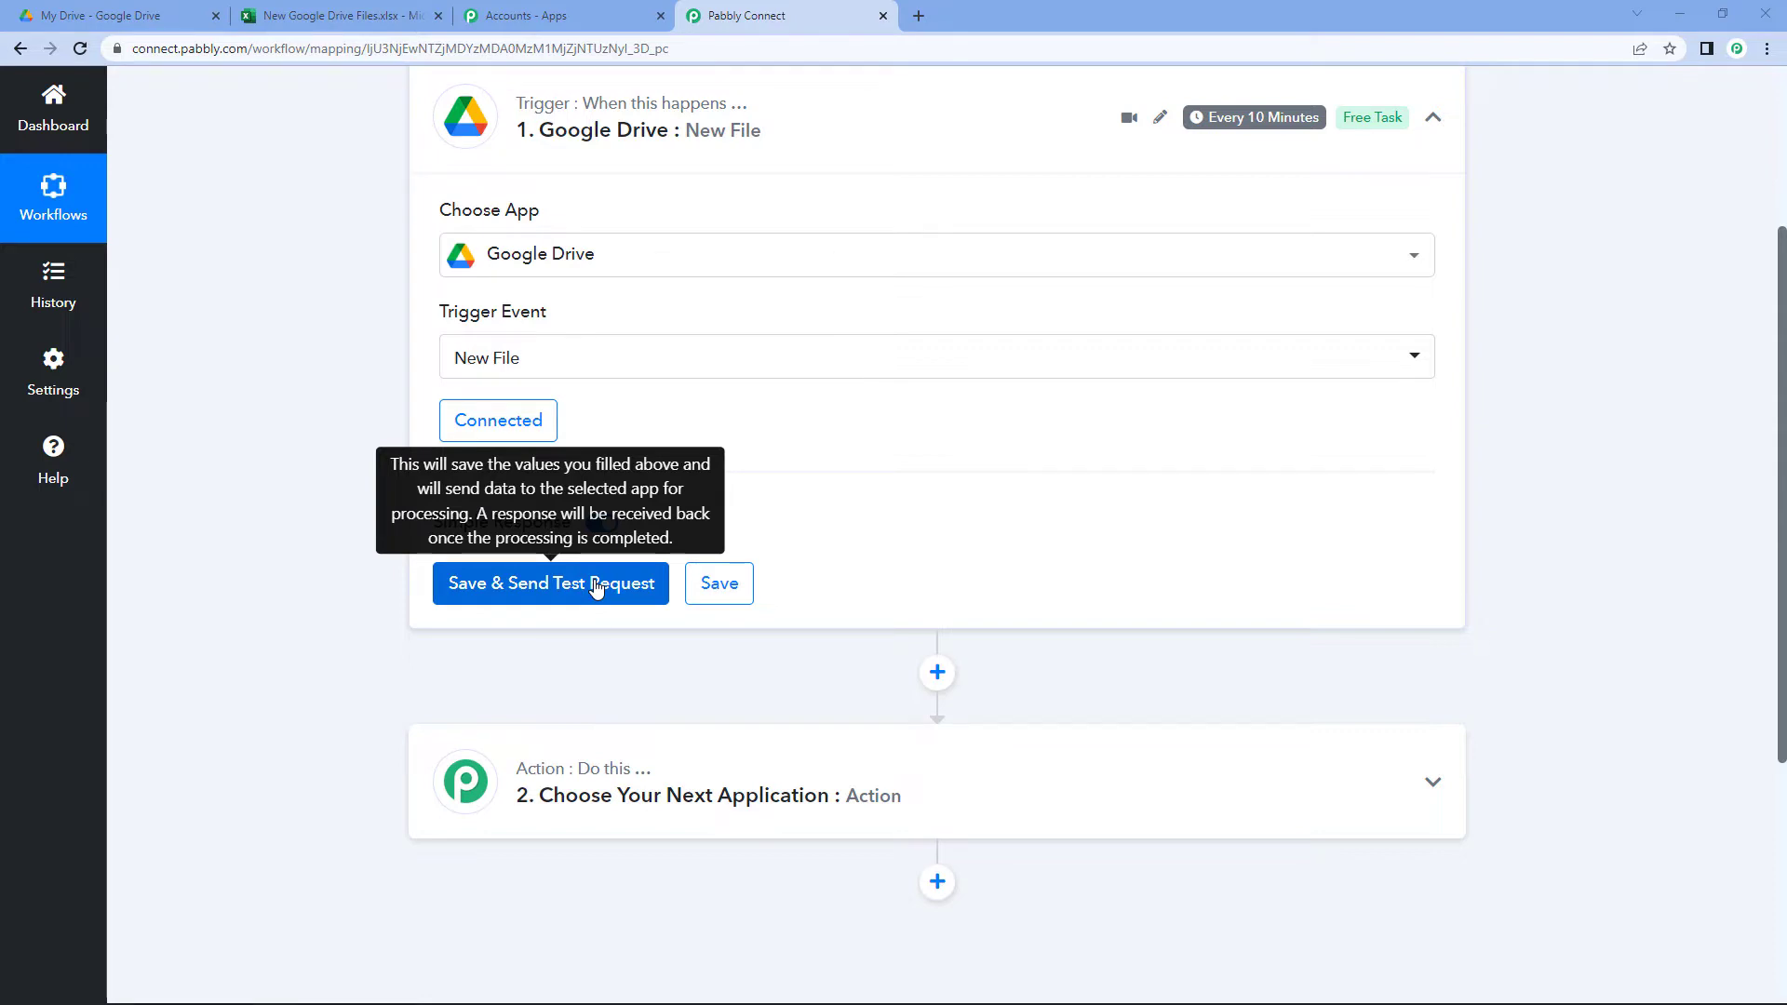
Switch to Google Drive and upload the New Photo file from the Downloads folder to My Drive.
left_click(125, 15)
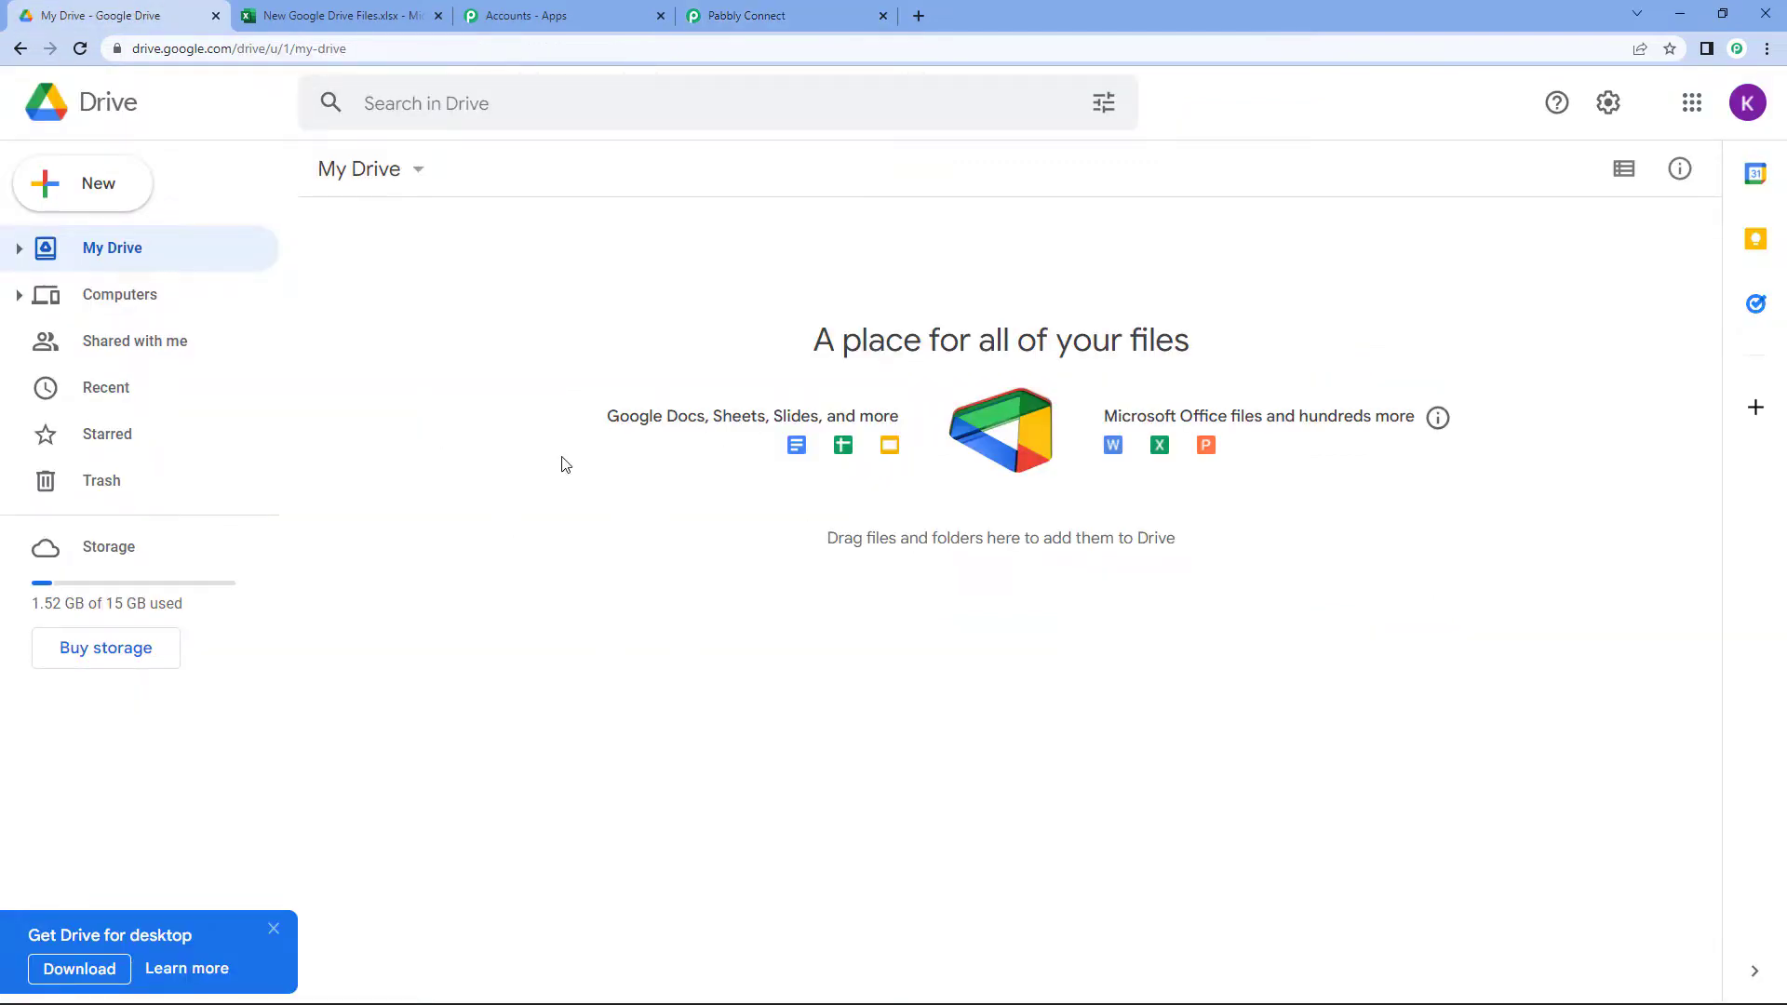
left_click(274, 930)
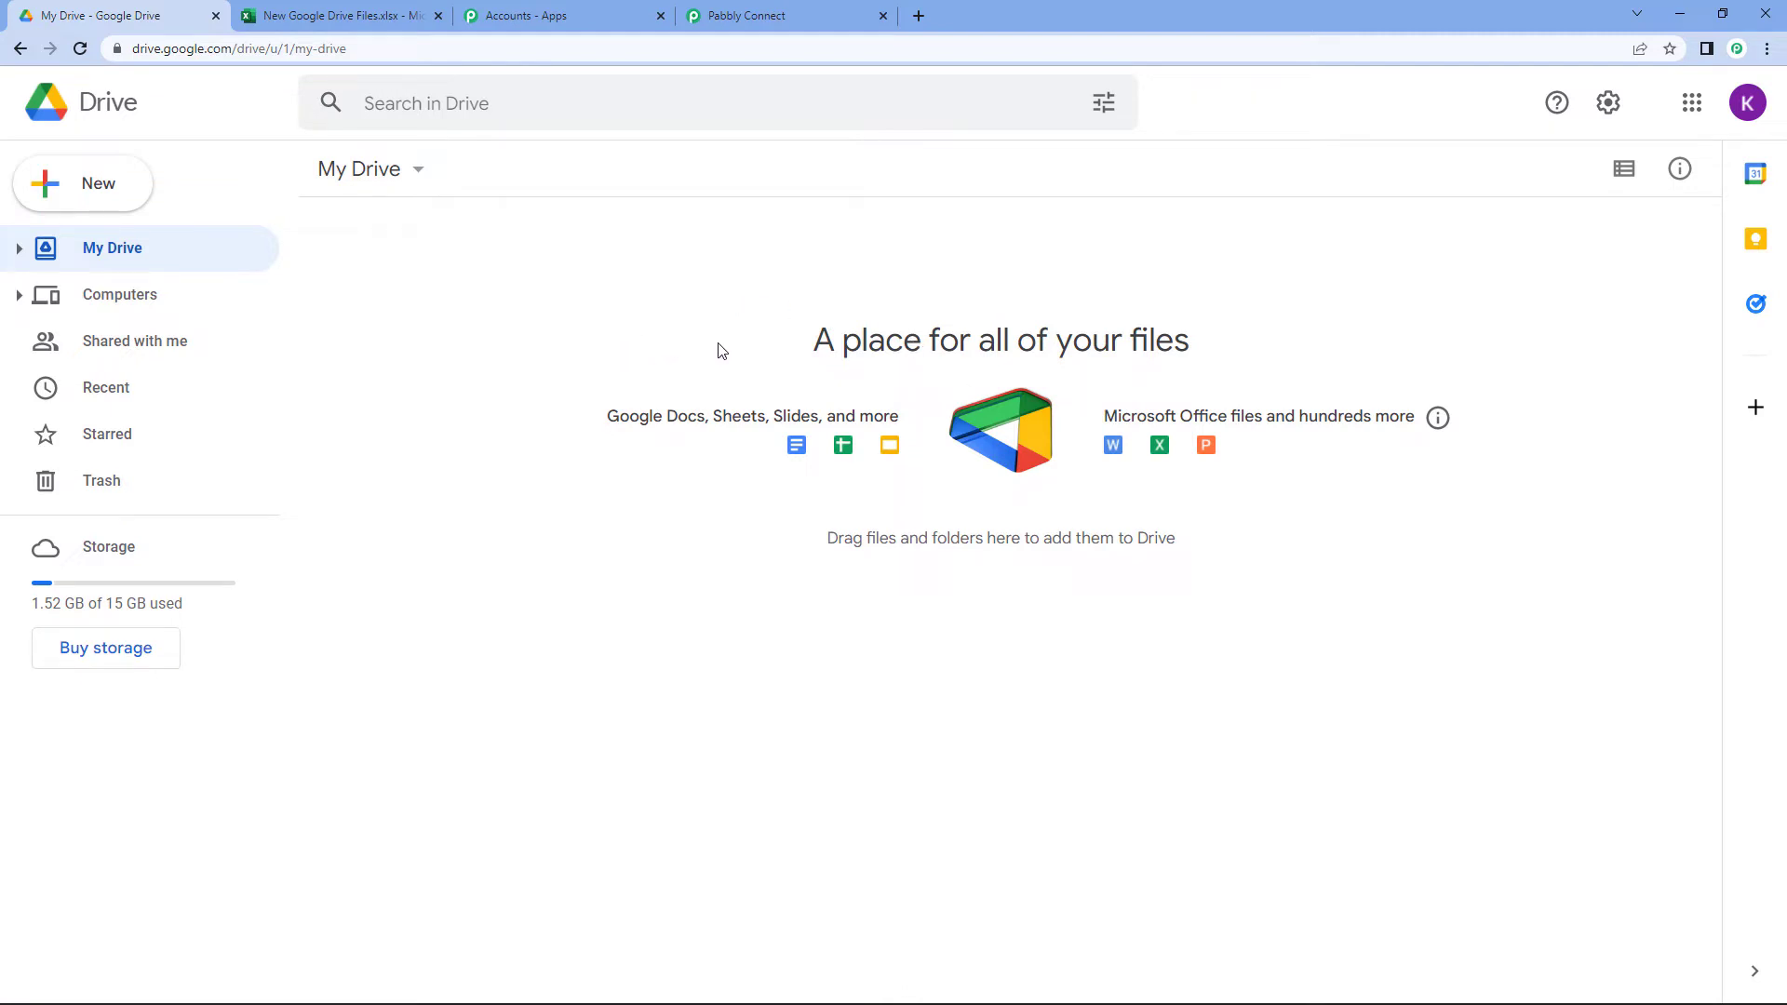
left_click(112, 191)
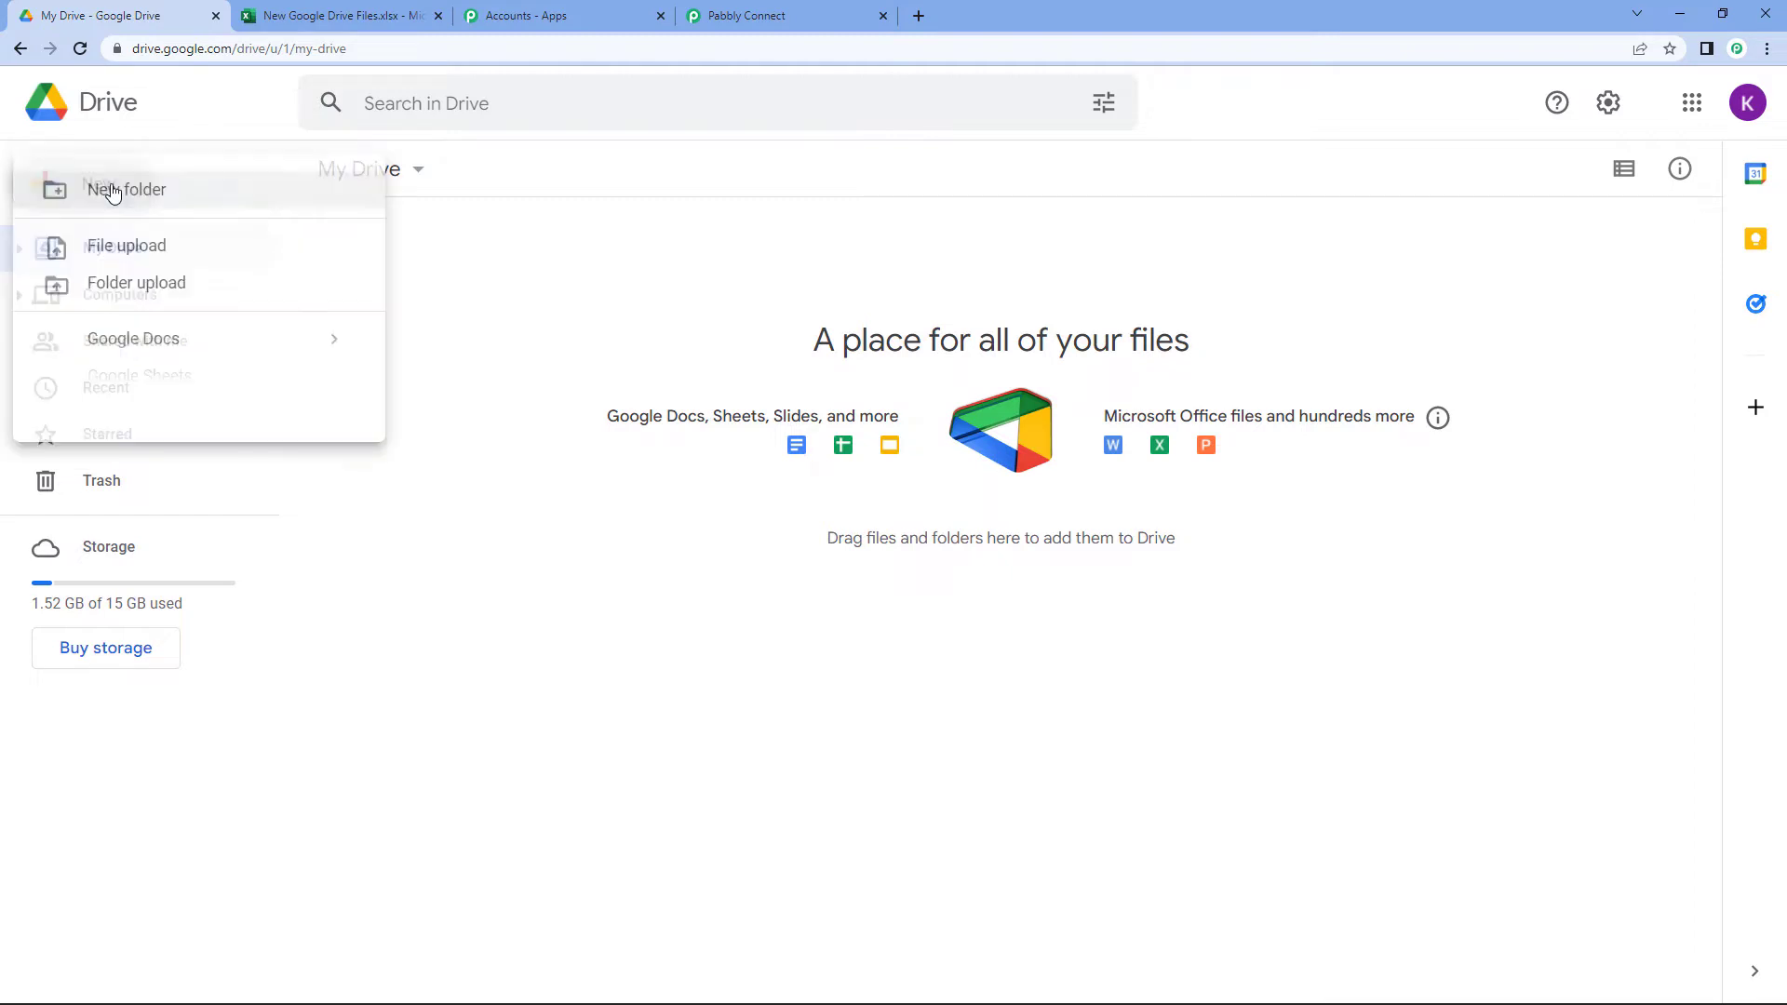
left_click(109, 251)
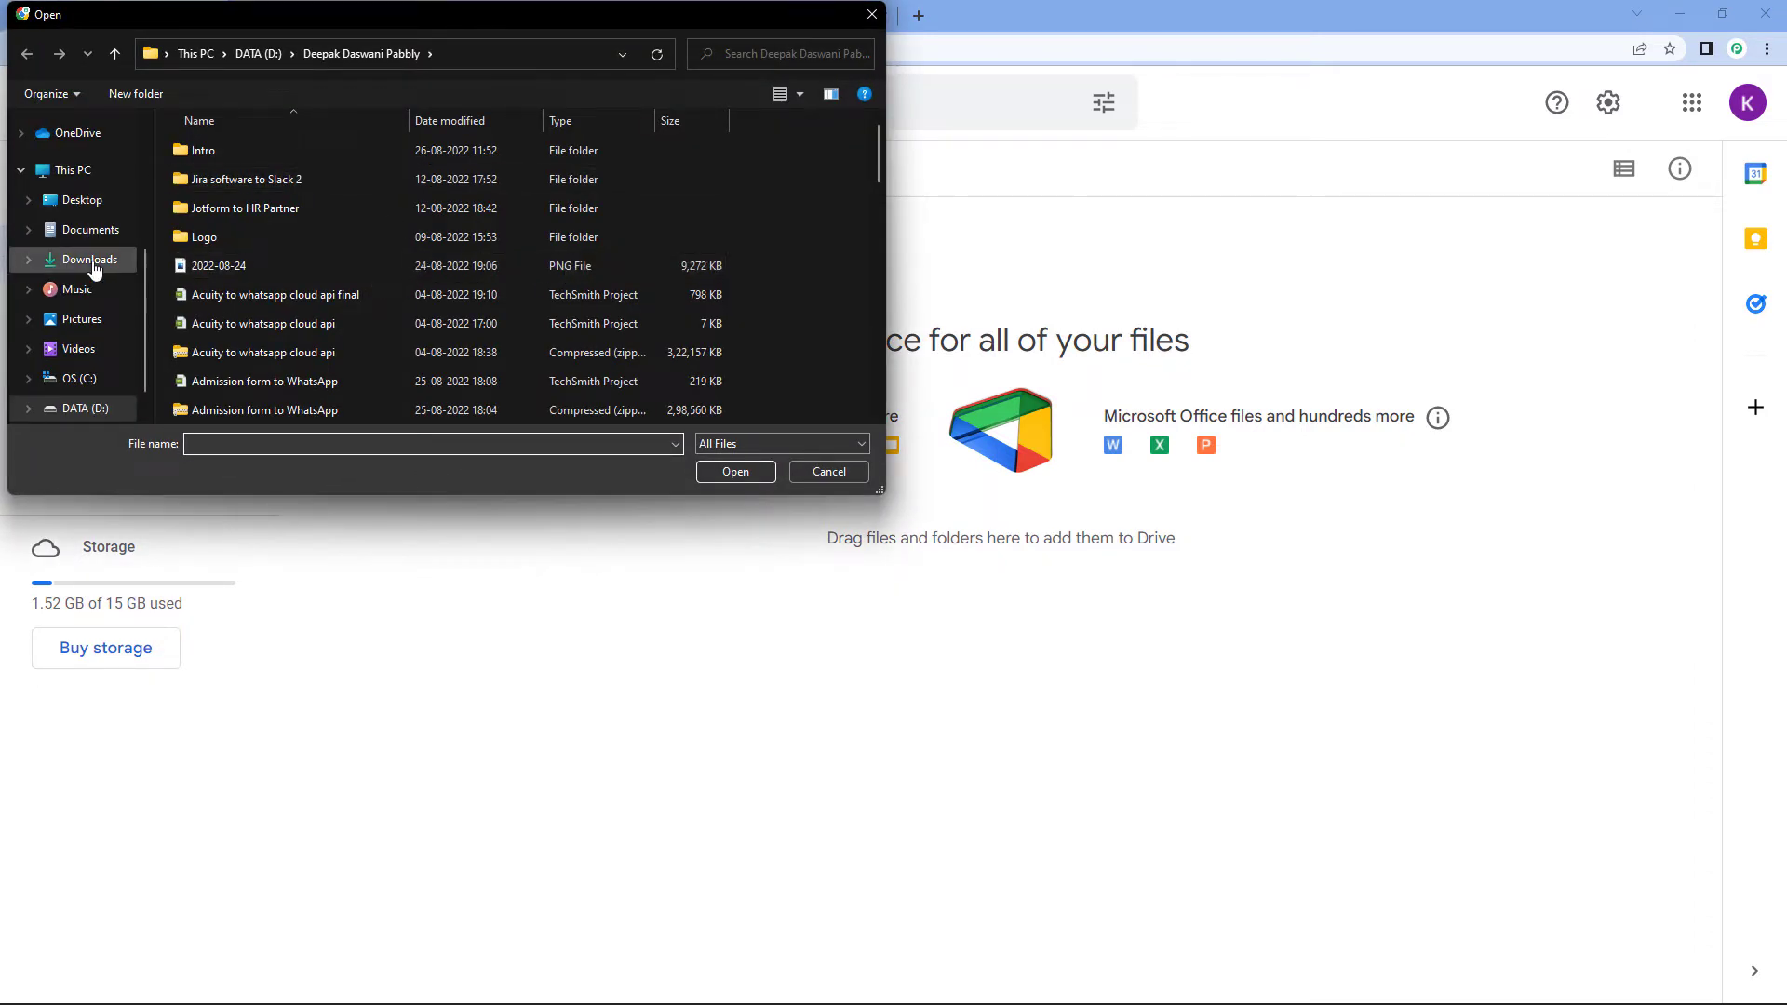
left_click(90, 259)
left_click(301, 181)
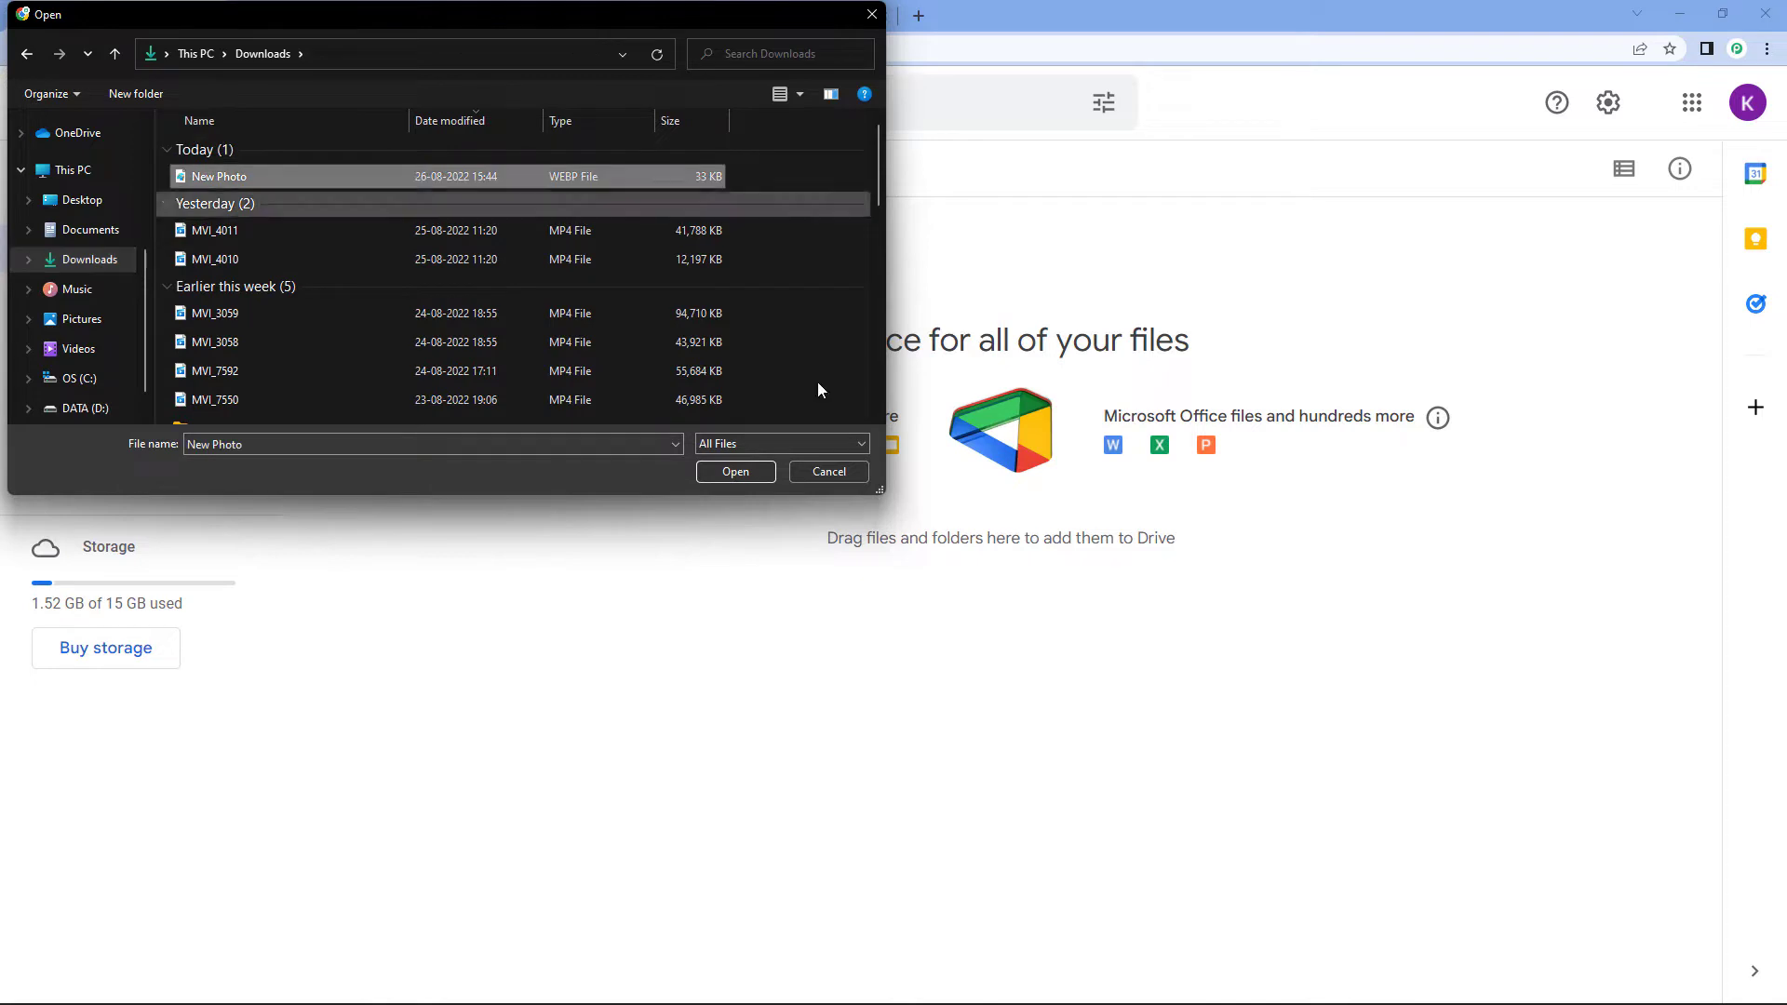
left_click(721, 472)
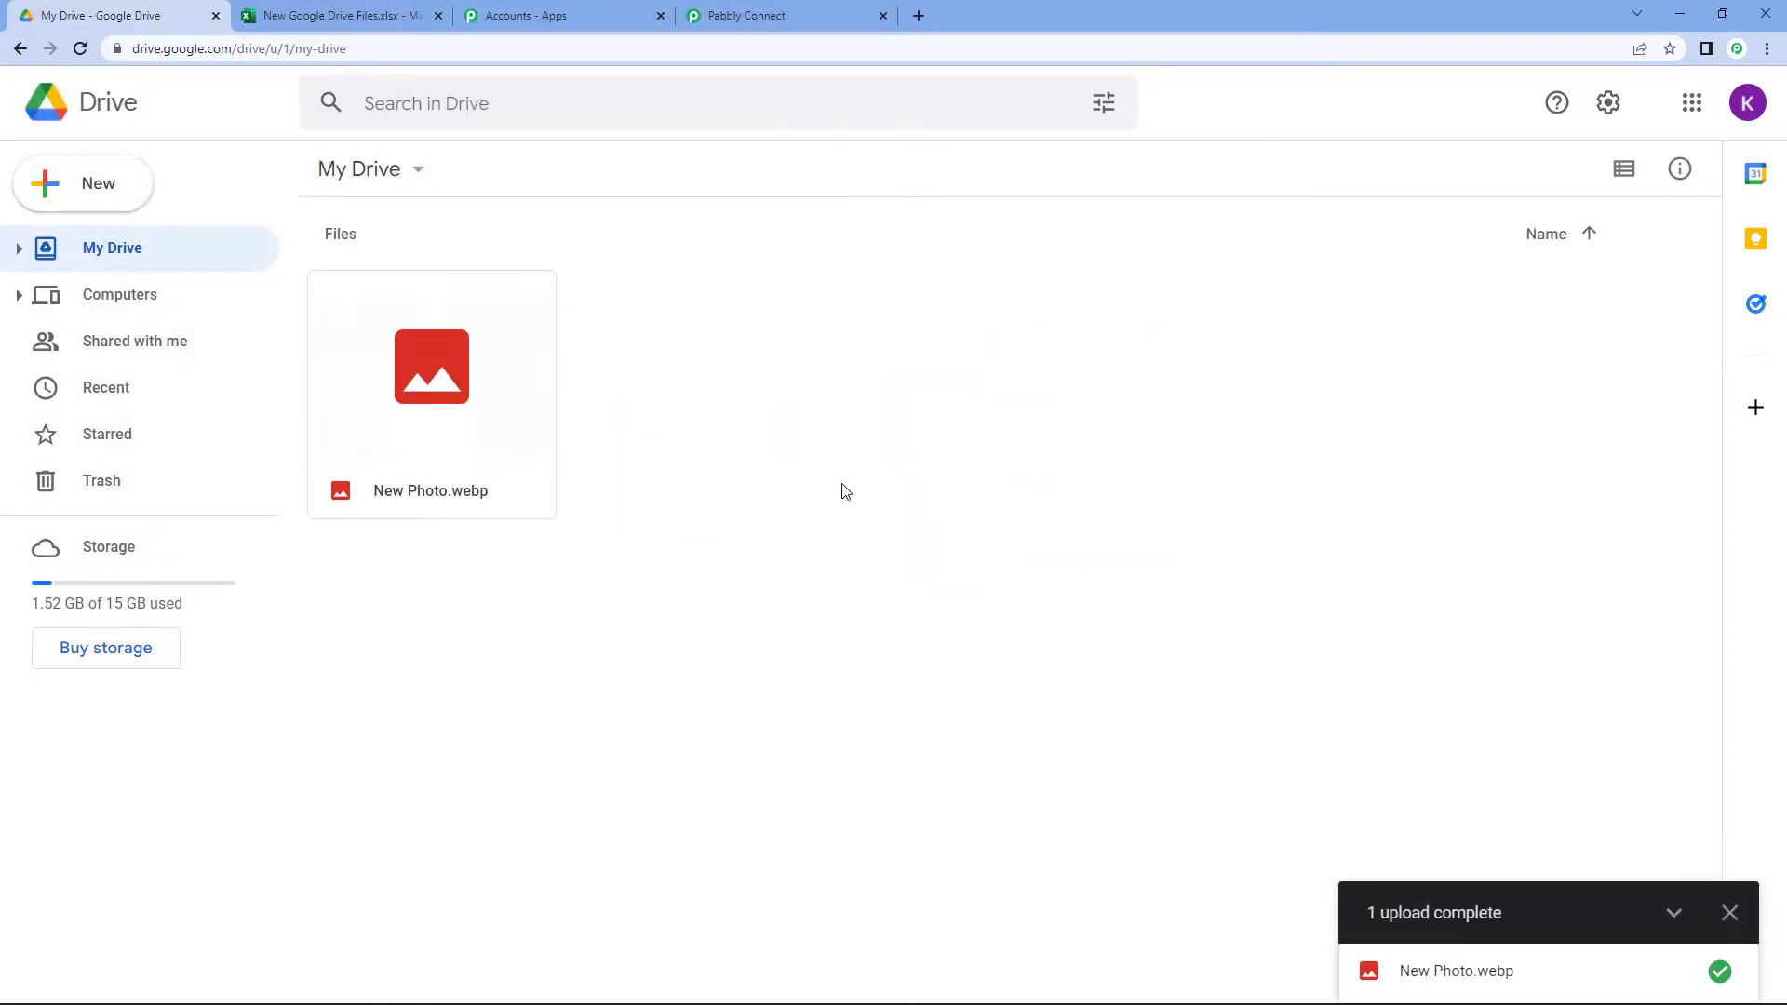
left_click(1729, 913)
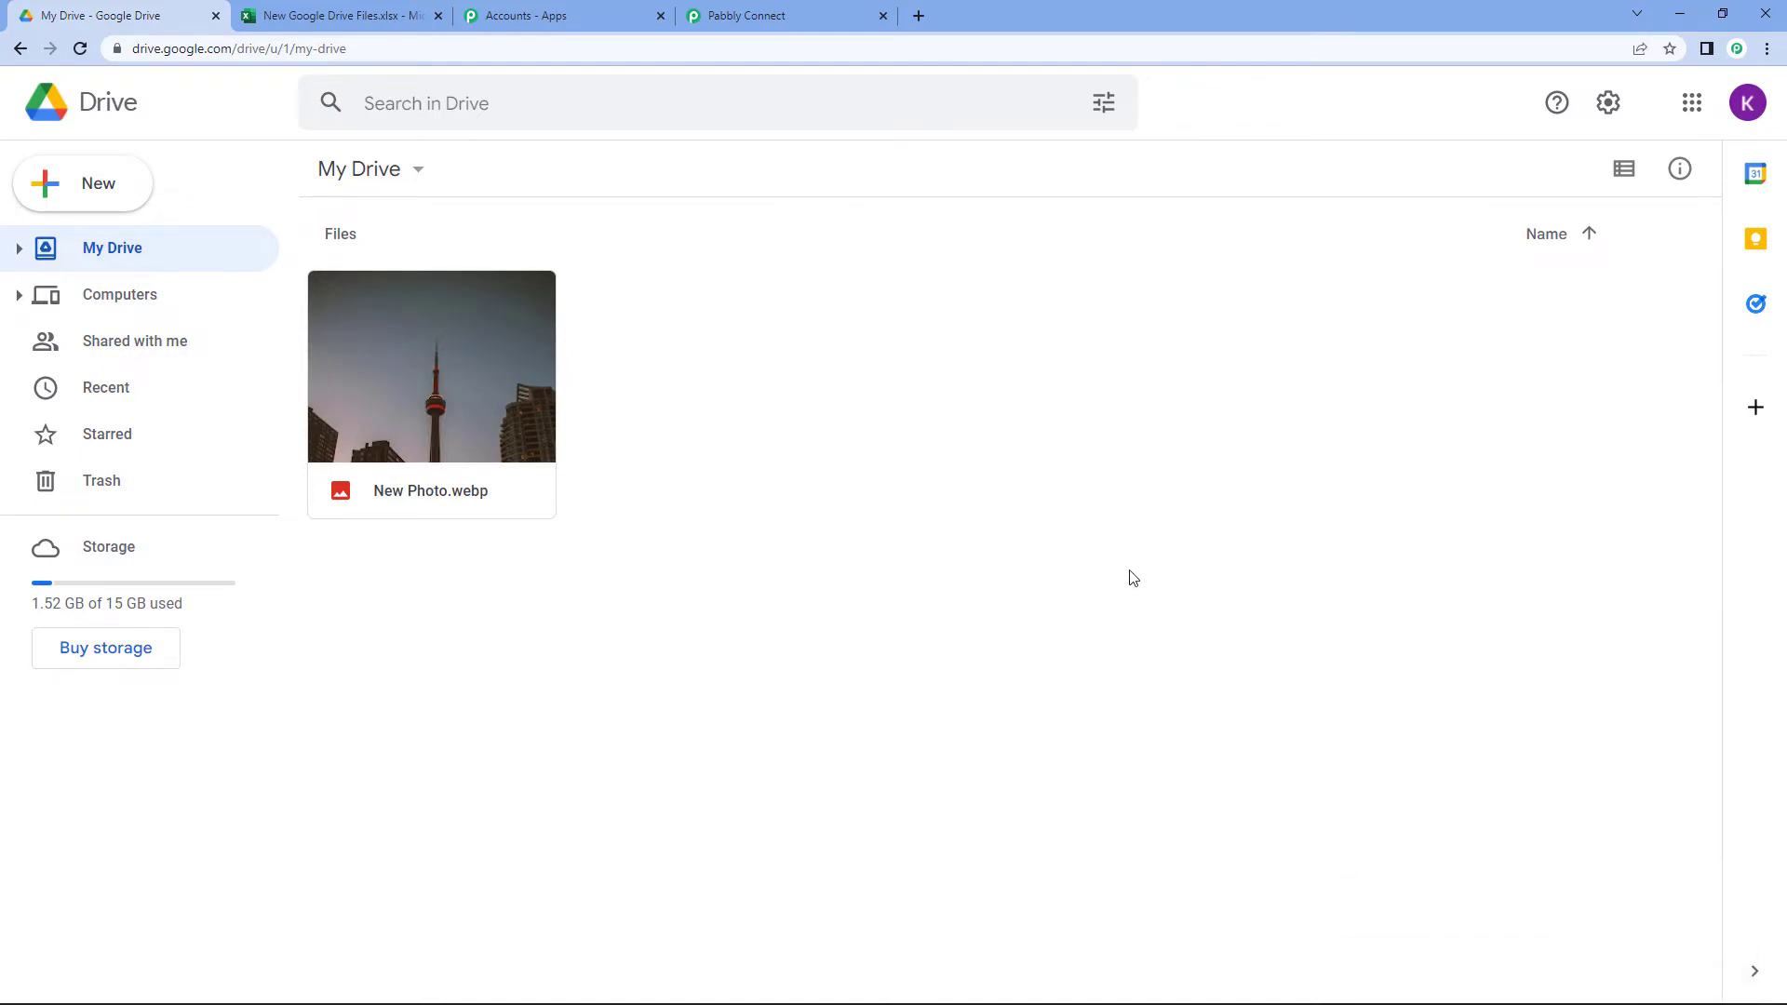
Preview the uploaded New Photo.webp in Google Drive and return to the My Drive file list.
left_click(482, 370)
double_click(482, 372)
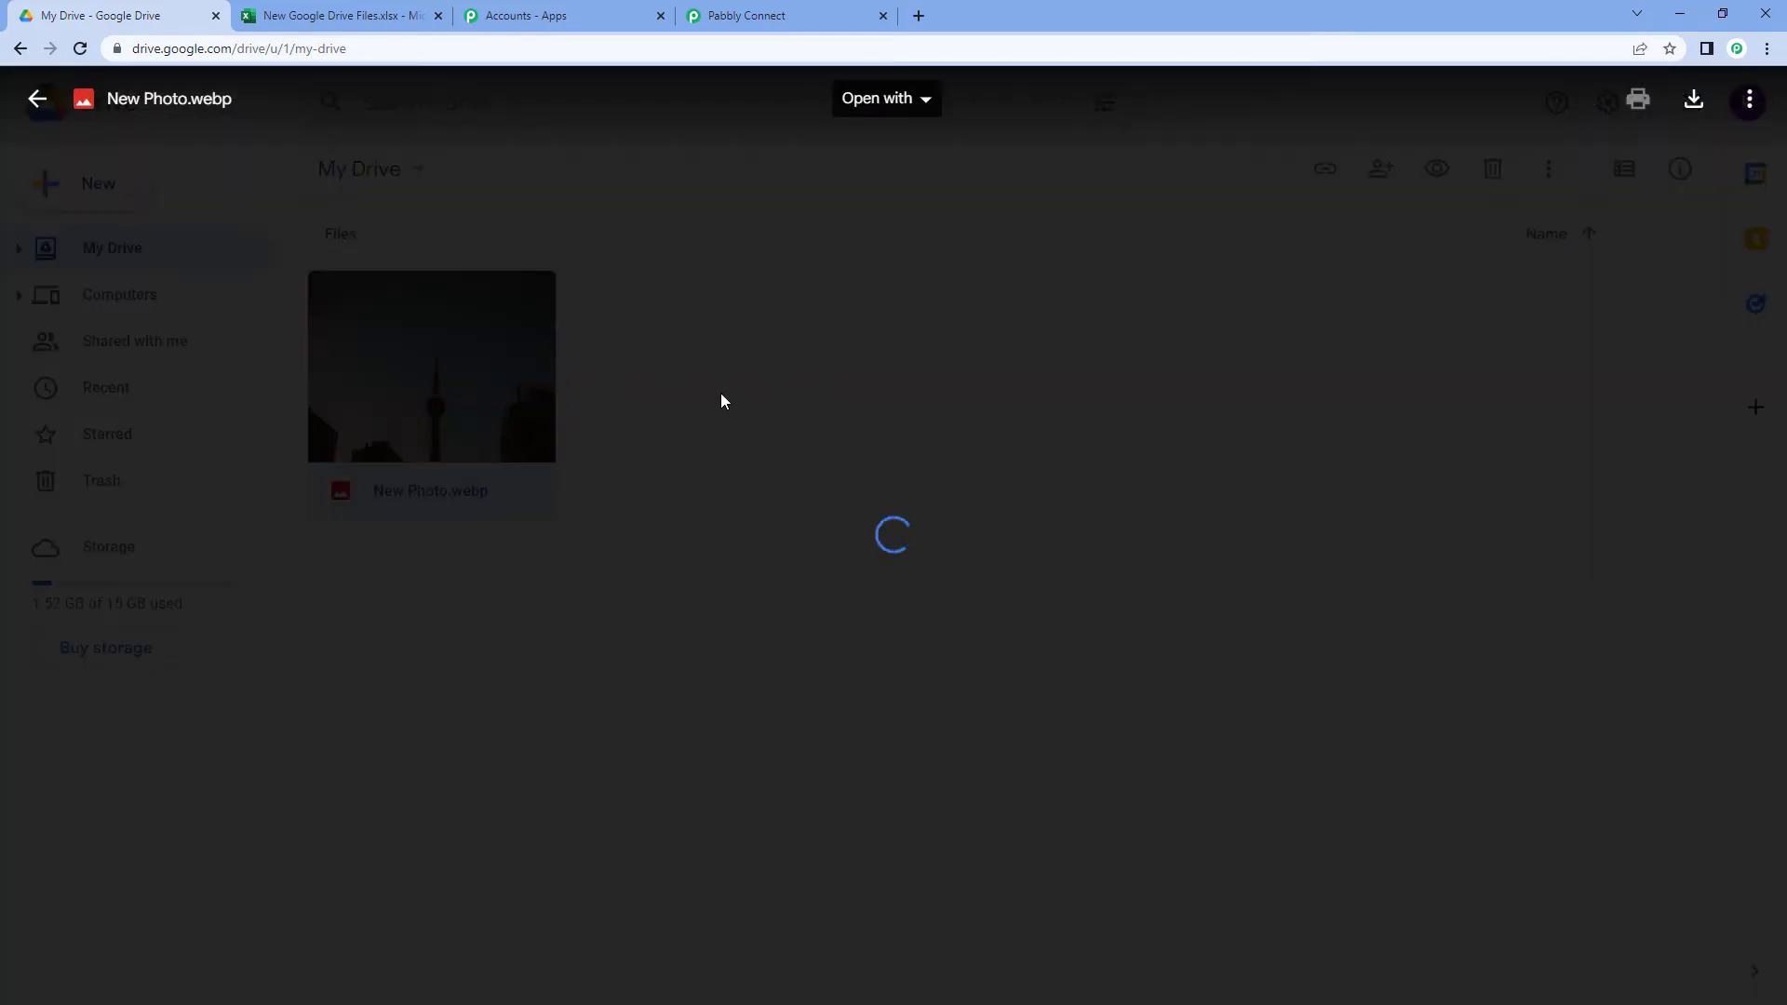
left_click(1306, 400)
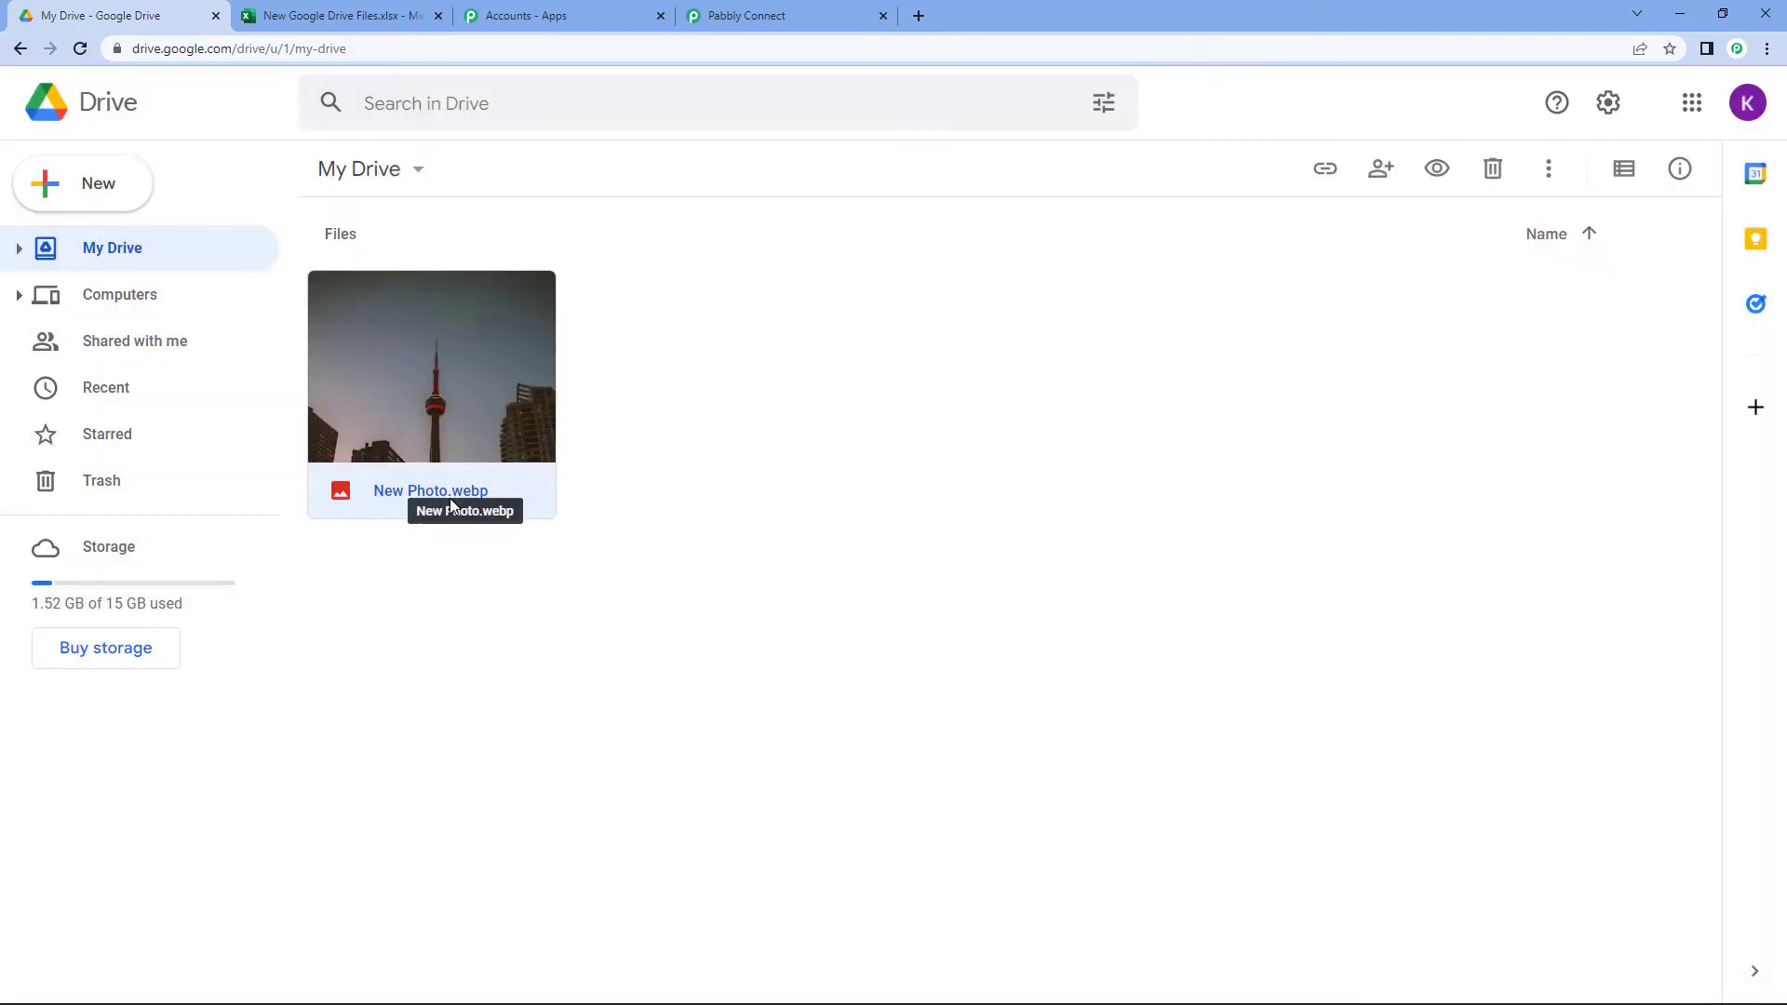
Switch back to Pabbly Connect, save the Google Drive New File trigger and send a test request.
left_click(791, 490)
left_click(777, 14)
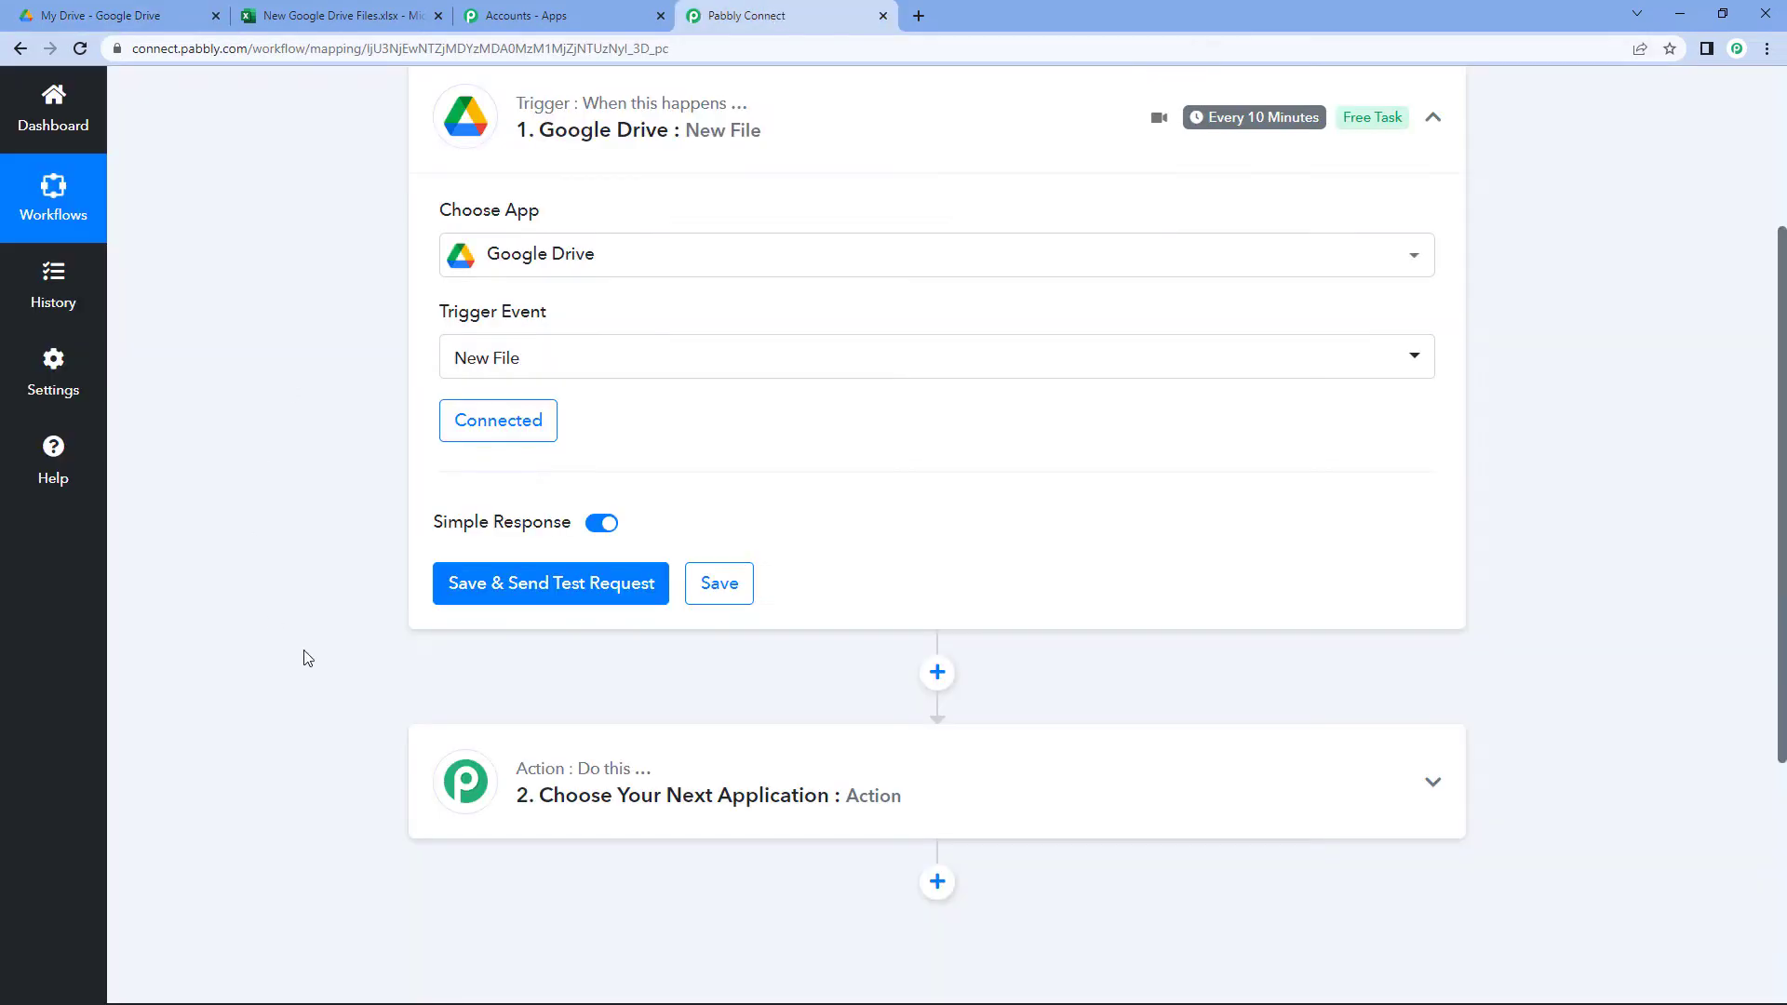
left_click(484, 587)
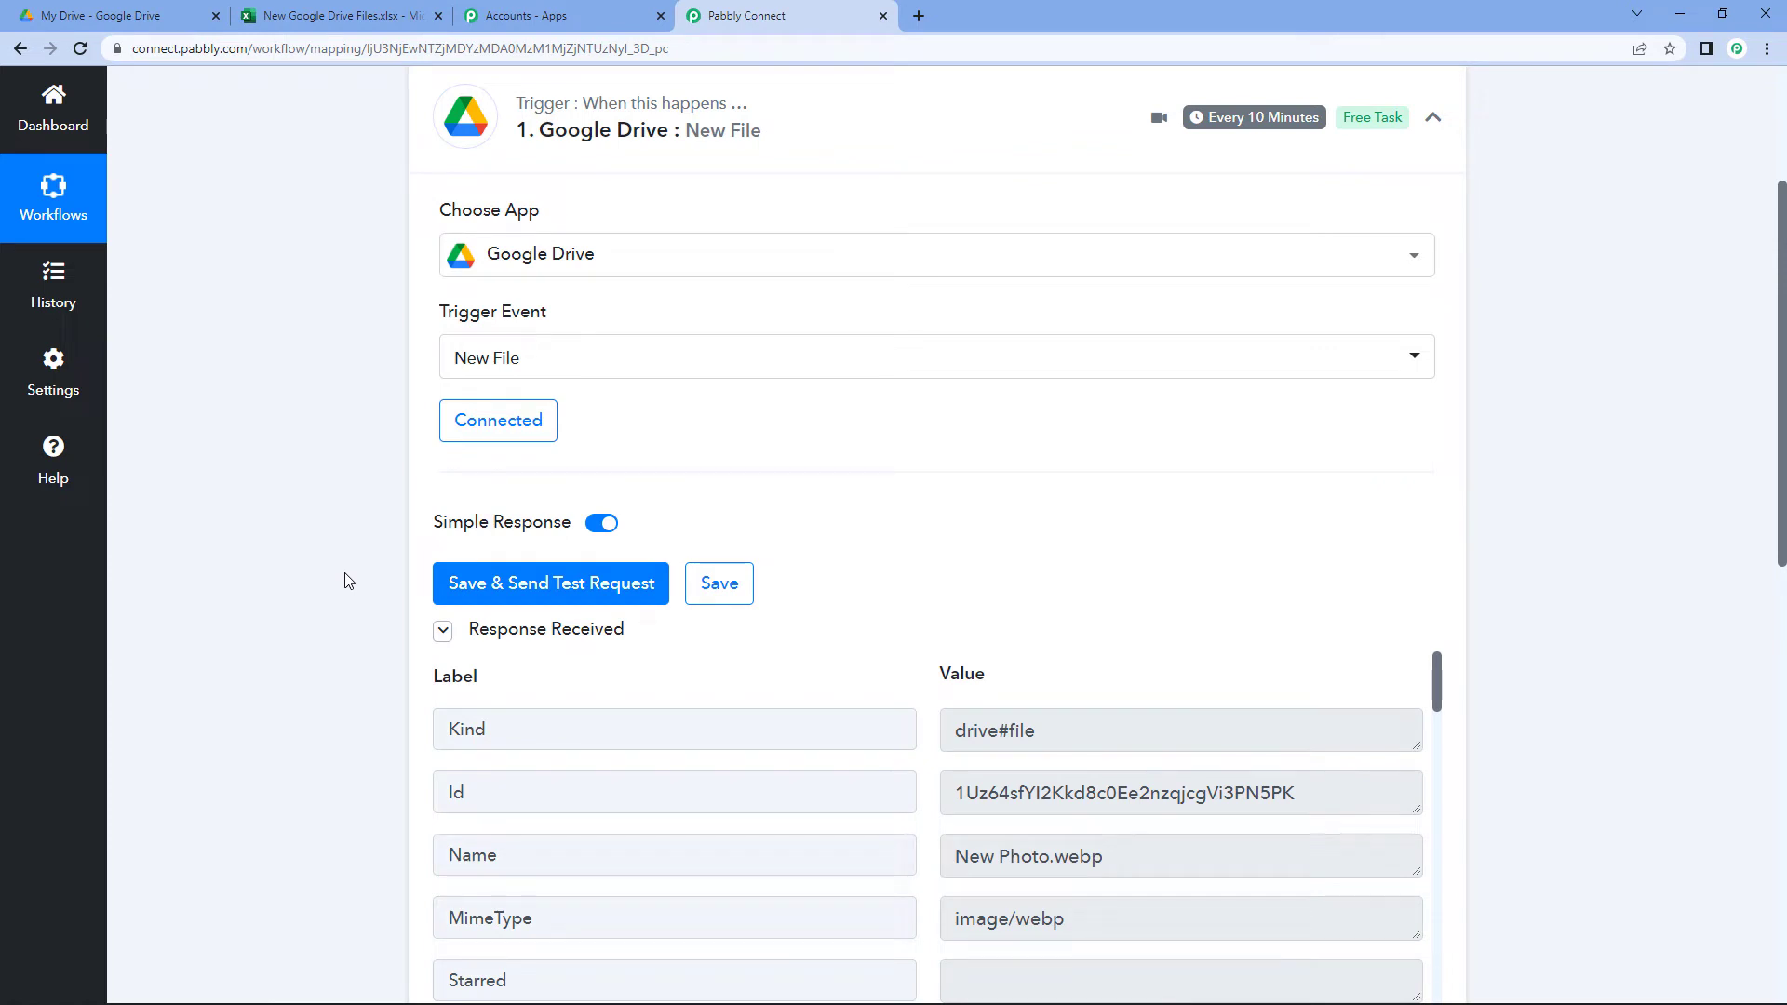
Check the Name and MimeType values in the trigger response against the uploaded file in Google Drive.
scroll(317, 566, "down", 2)
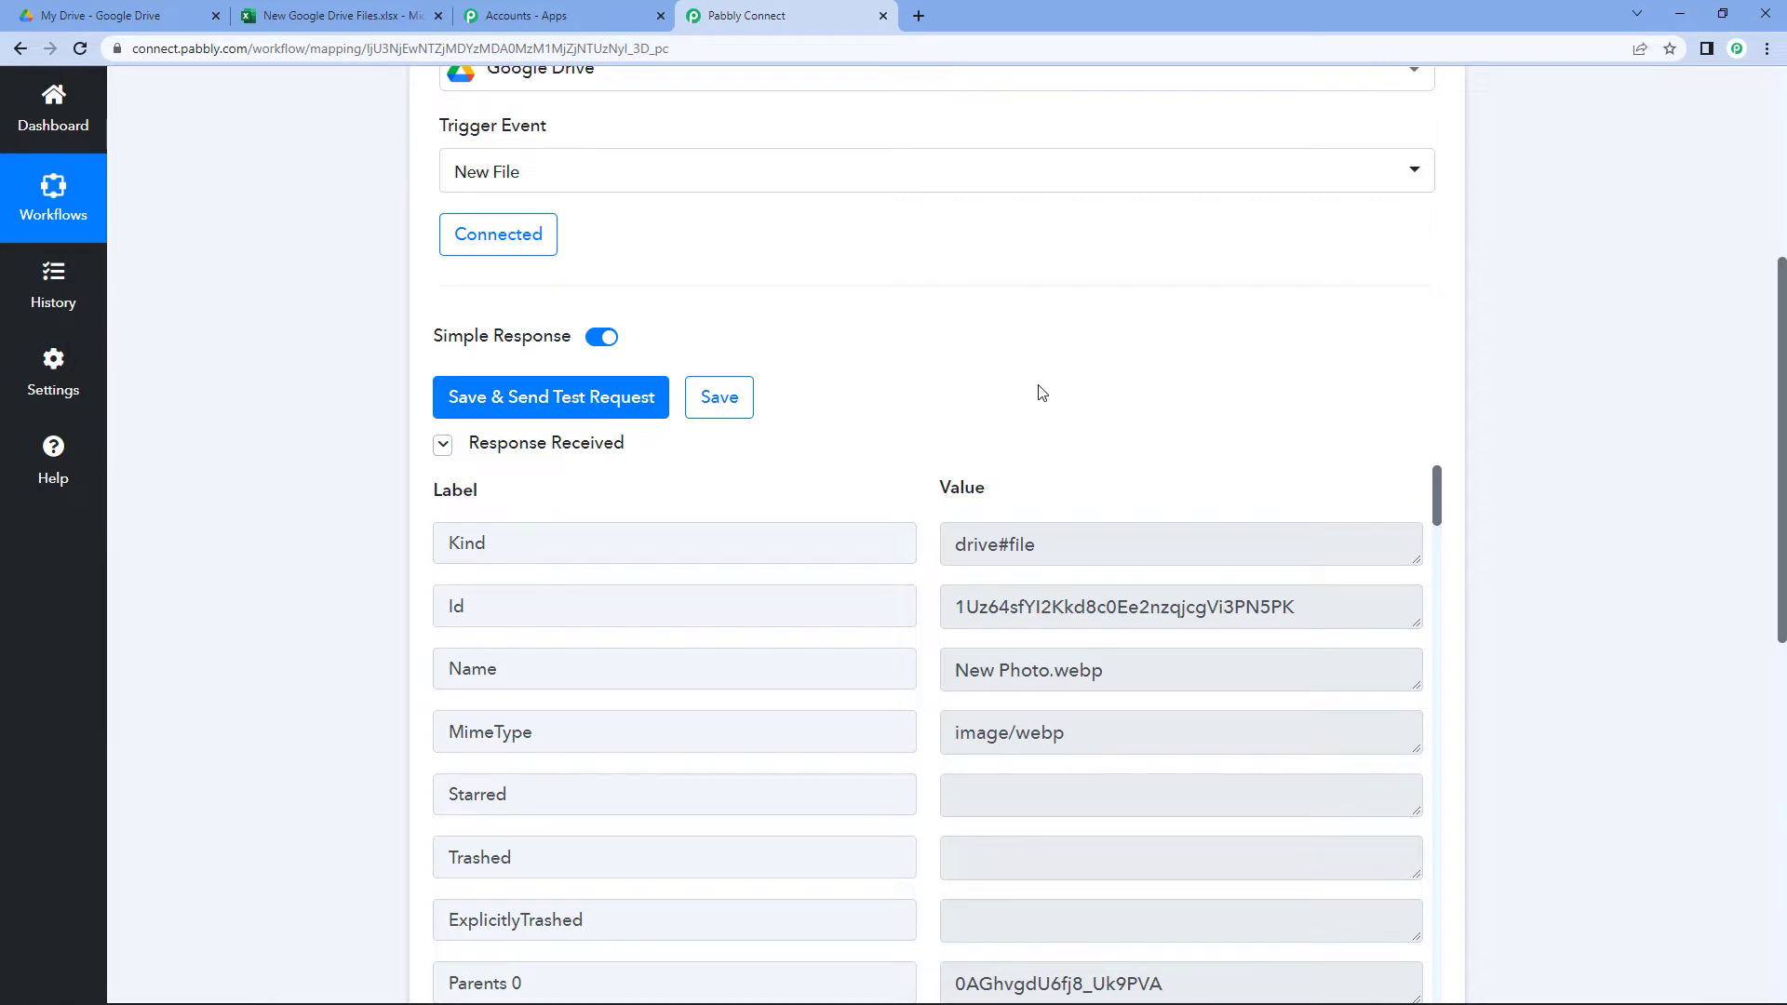
scroll(1041, 392, "down", 2)
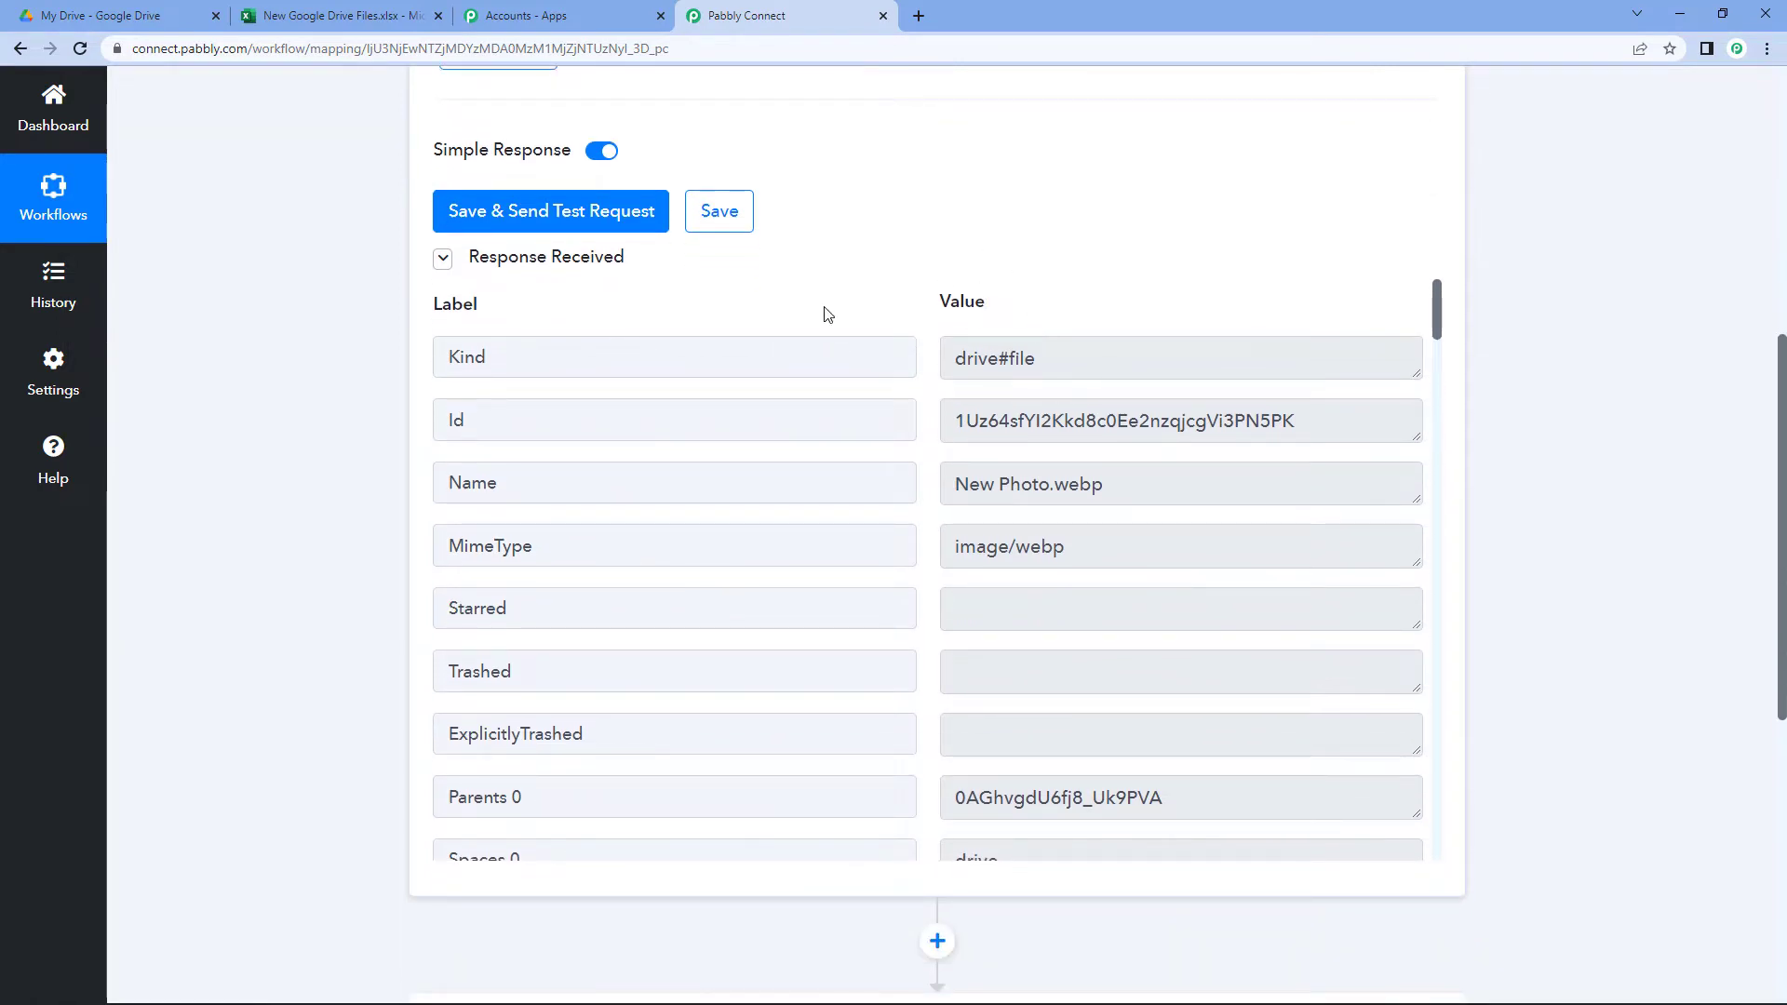
left_click(93, 13)
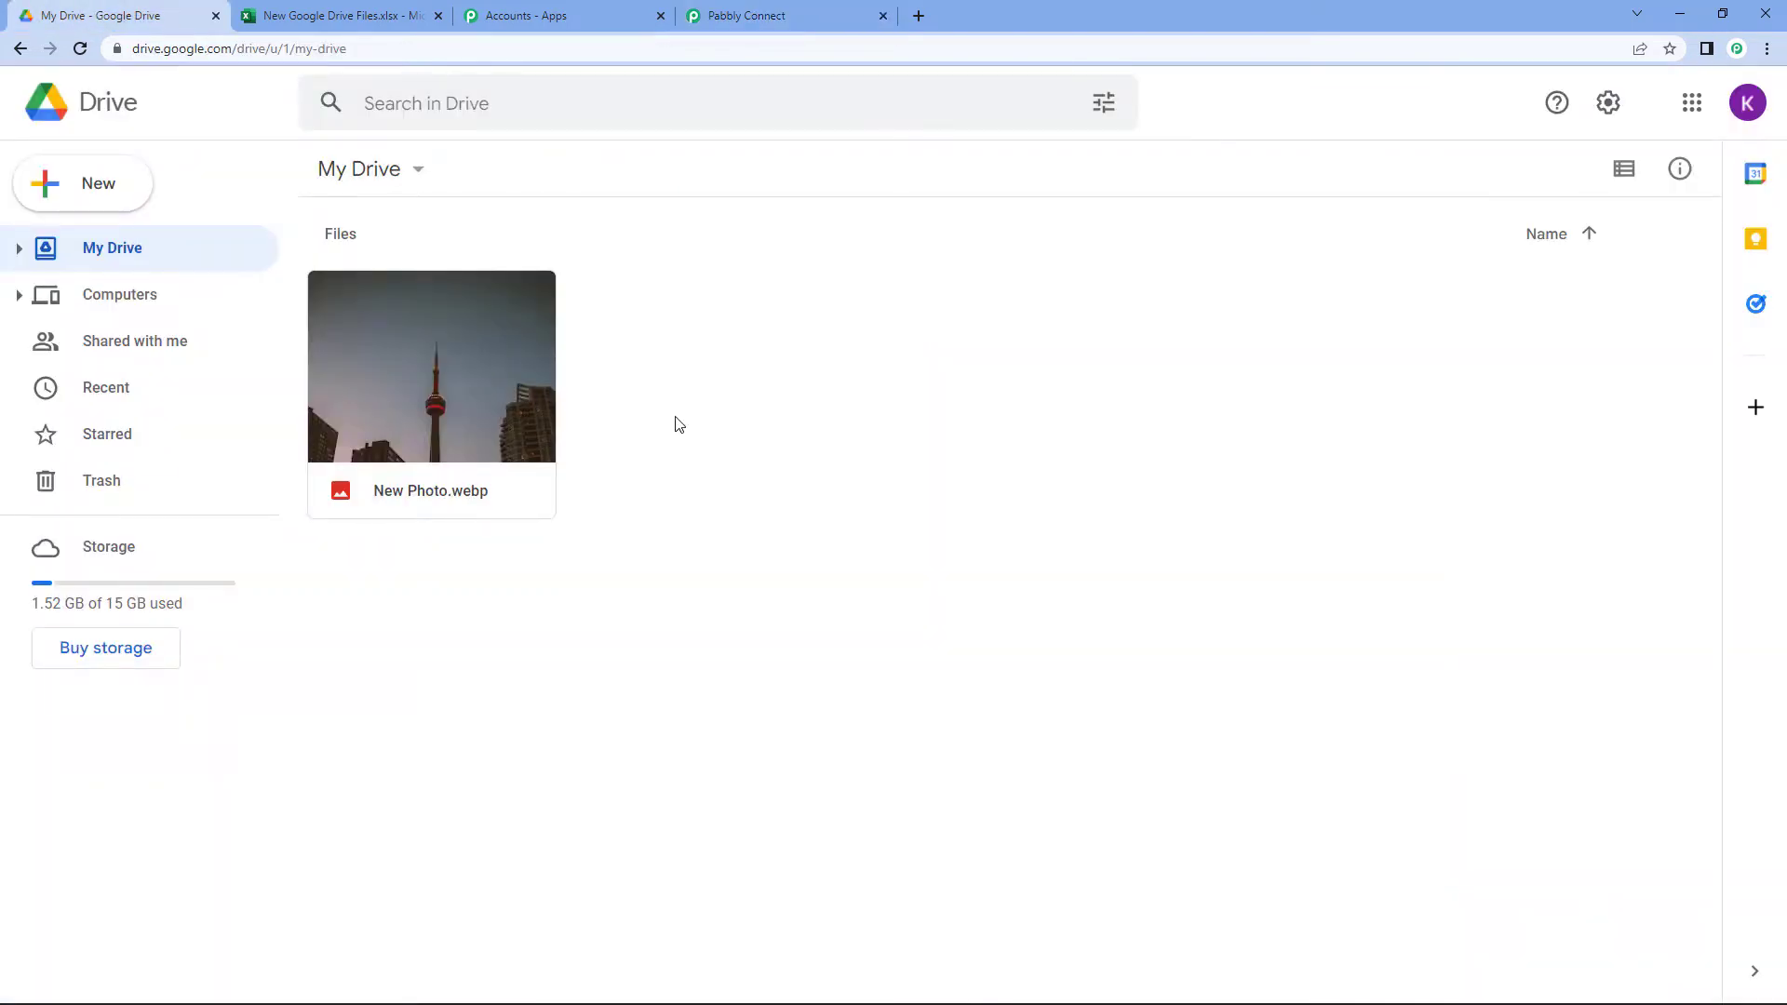
left_click(754, 13)
left_click(1112, 476)
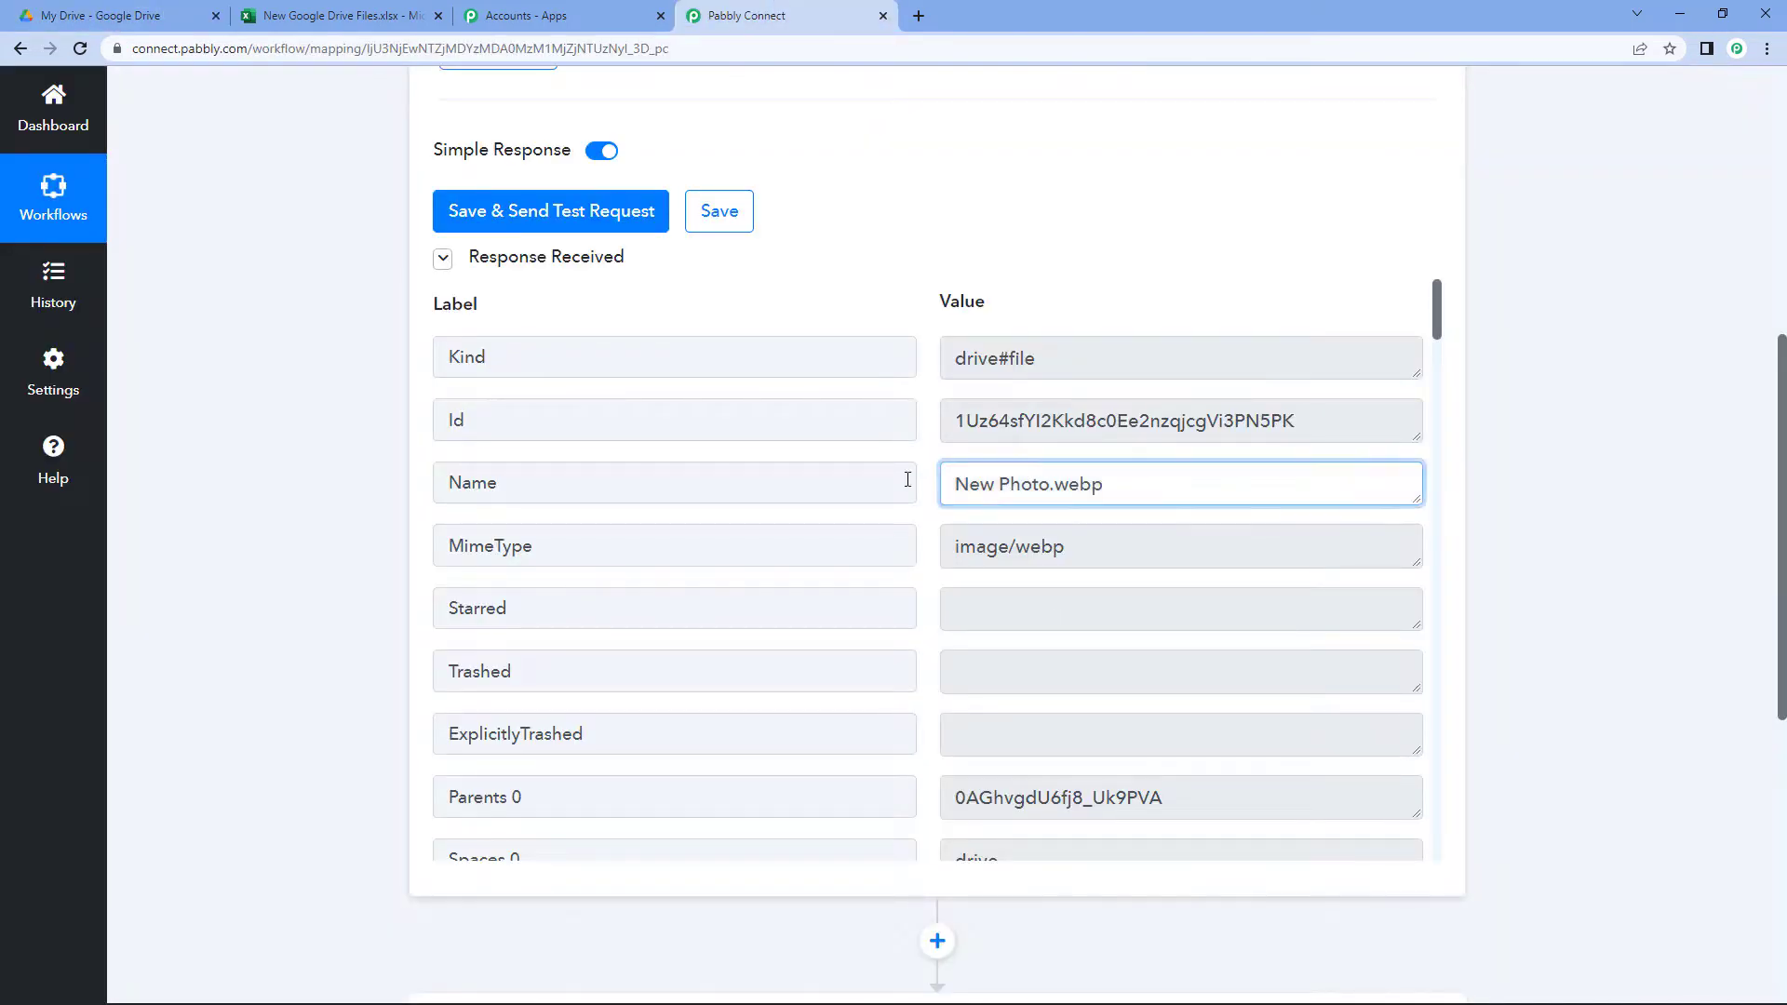
triple_click(1138, 506)
left_click(1139, 490)
left_click(919, 507)
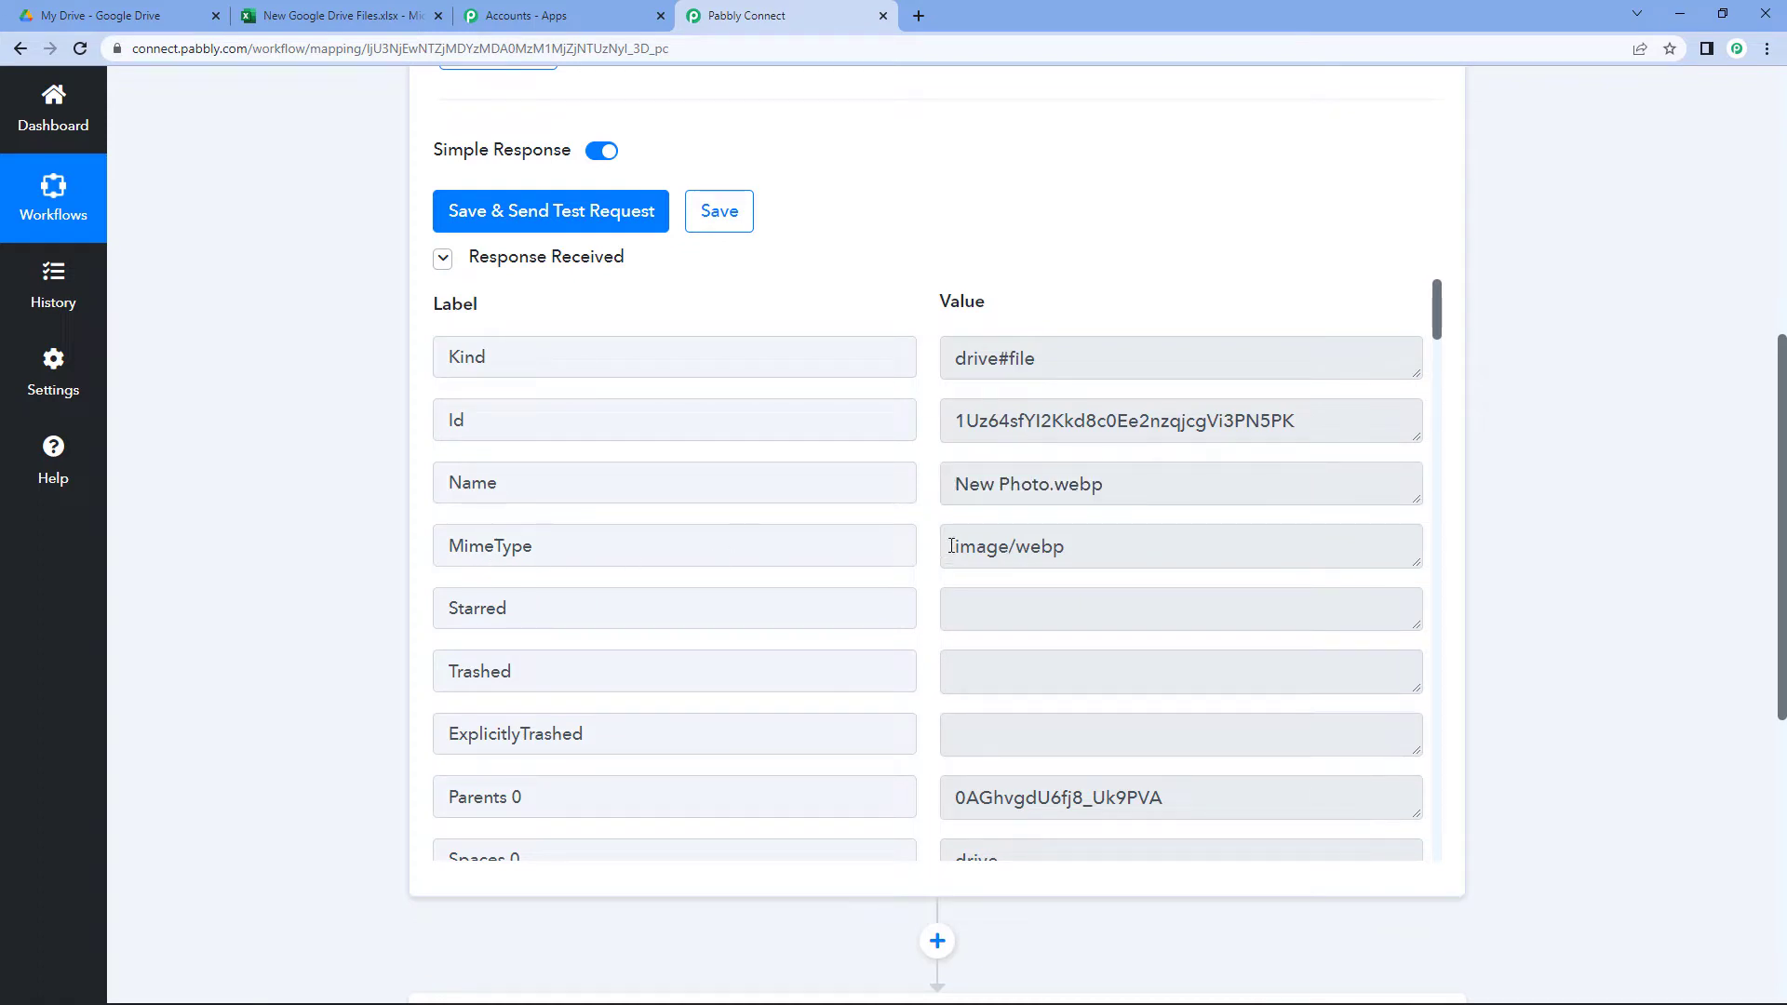
left_click_drag(950, 546, 1123, 561)
left_click(1086, 551)
left_click_drag(957, 549, 1017, 552)
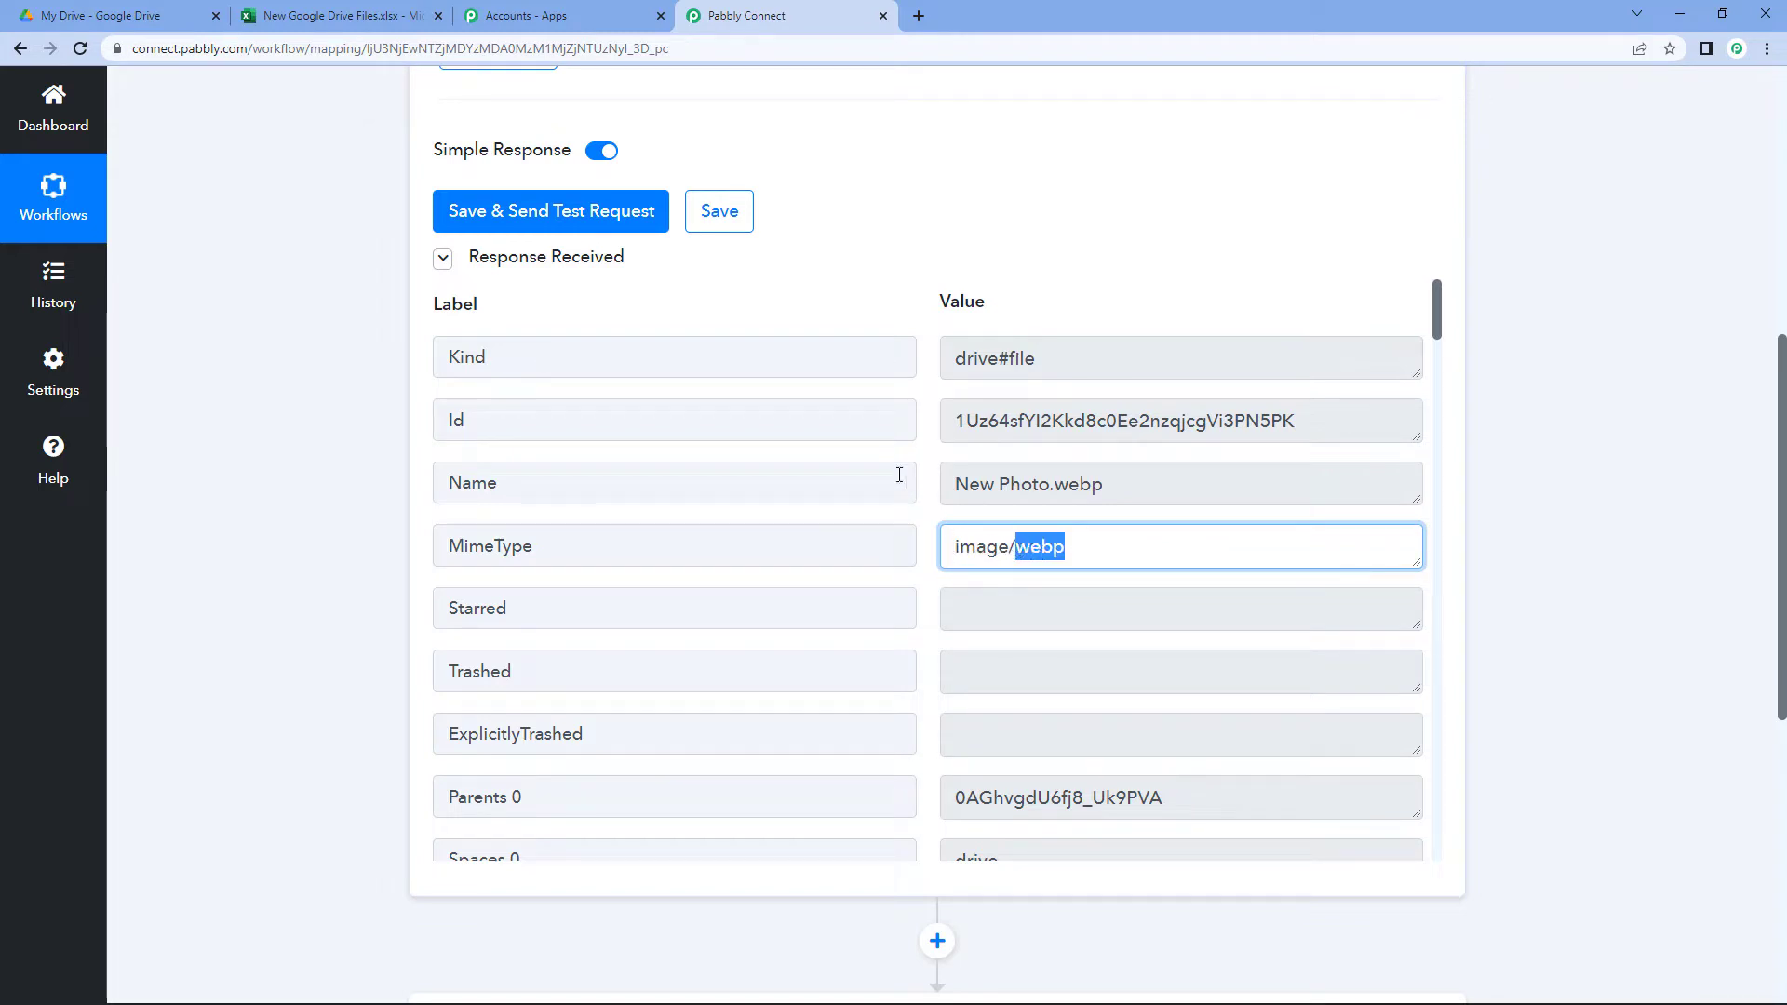
Find the WebContentLink field in the trigger response and expand its value to read the full download link.
scroll(928, 495, "down", 6)
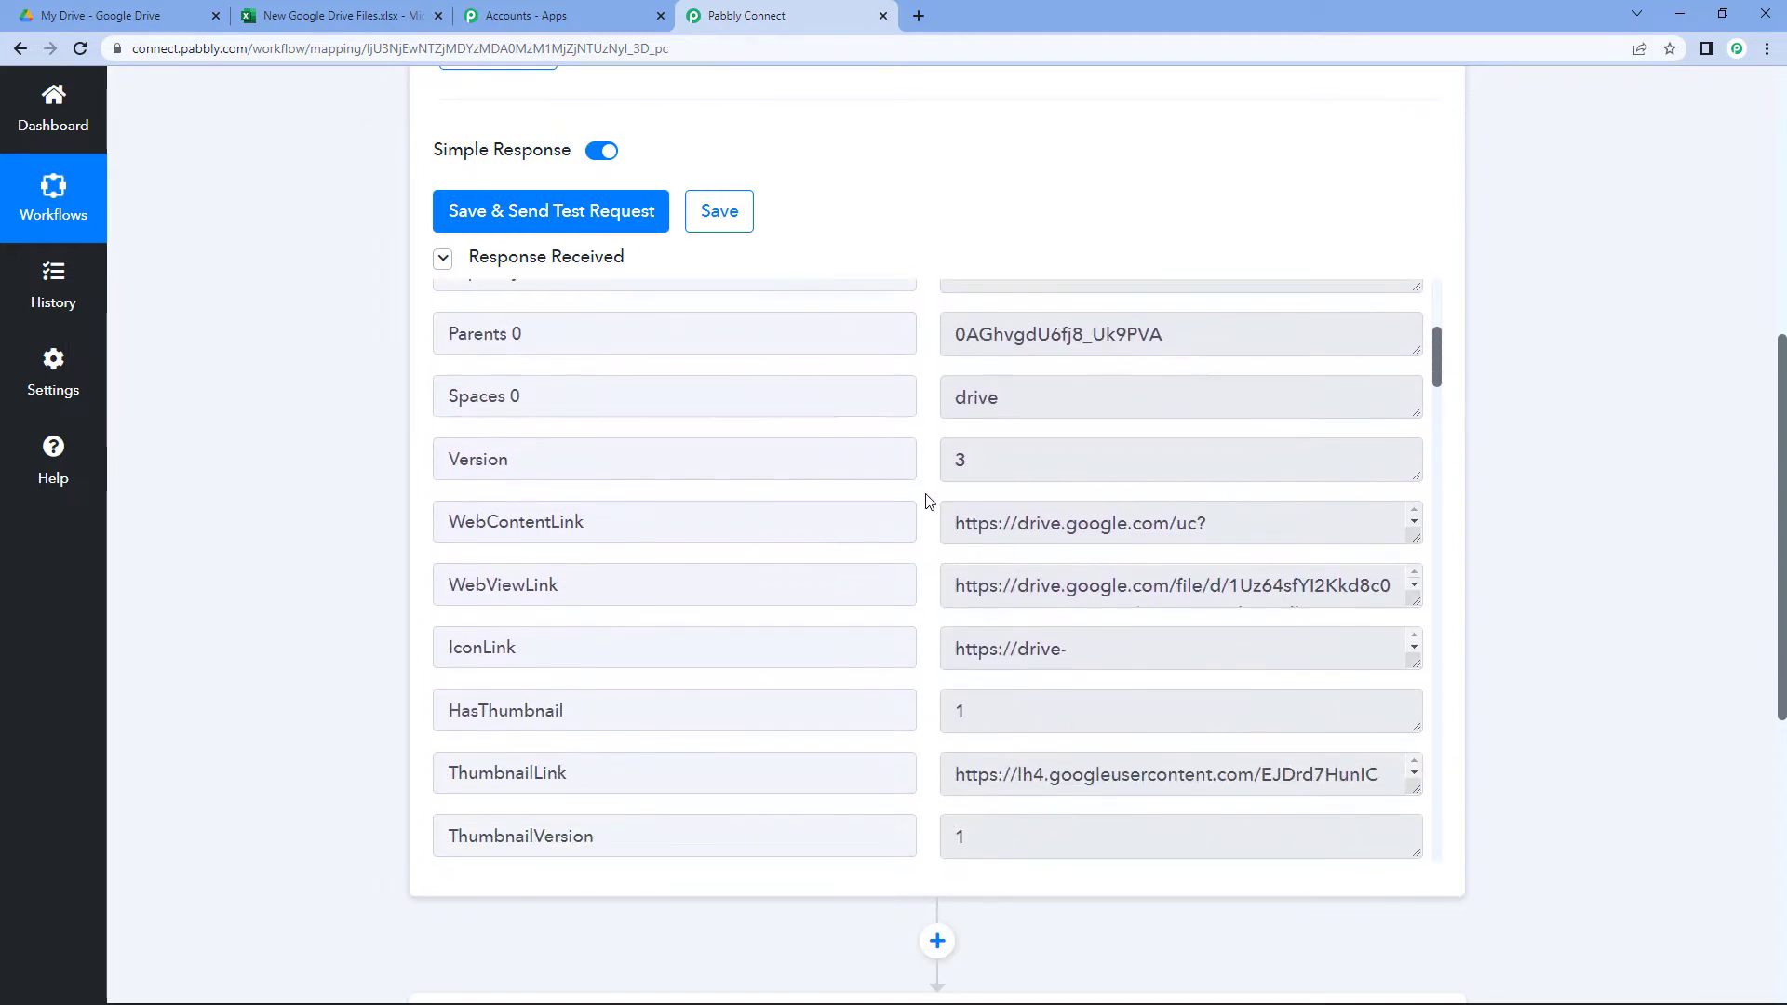
scroll(928, 495, "down", 1)
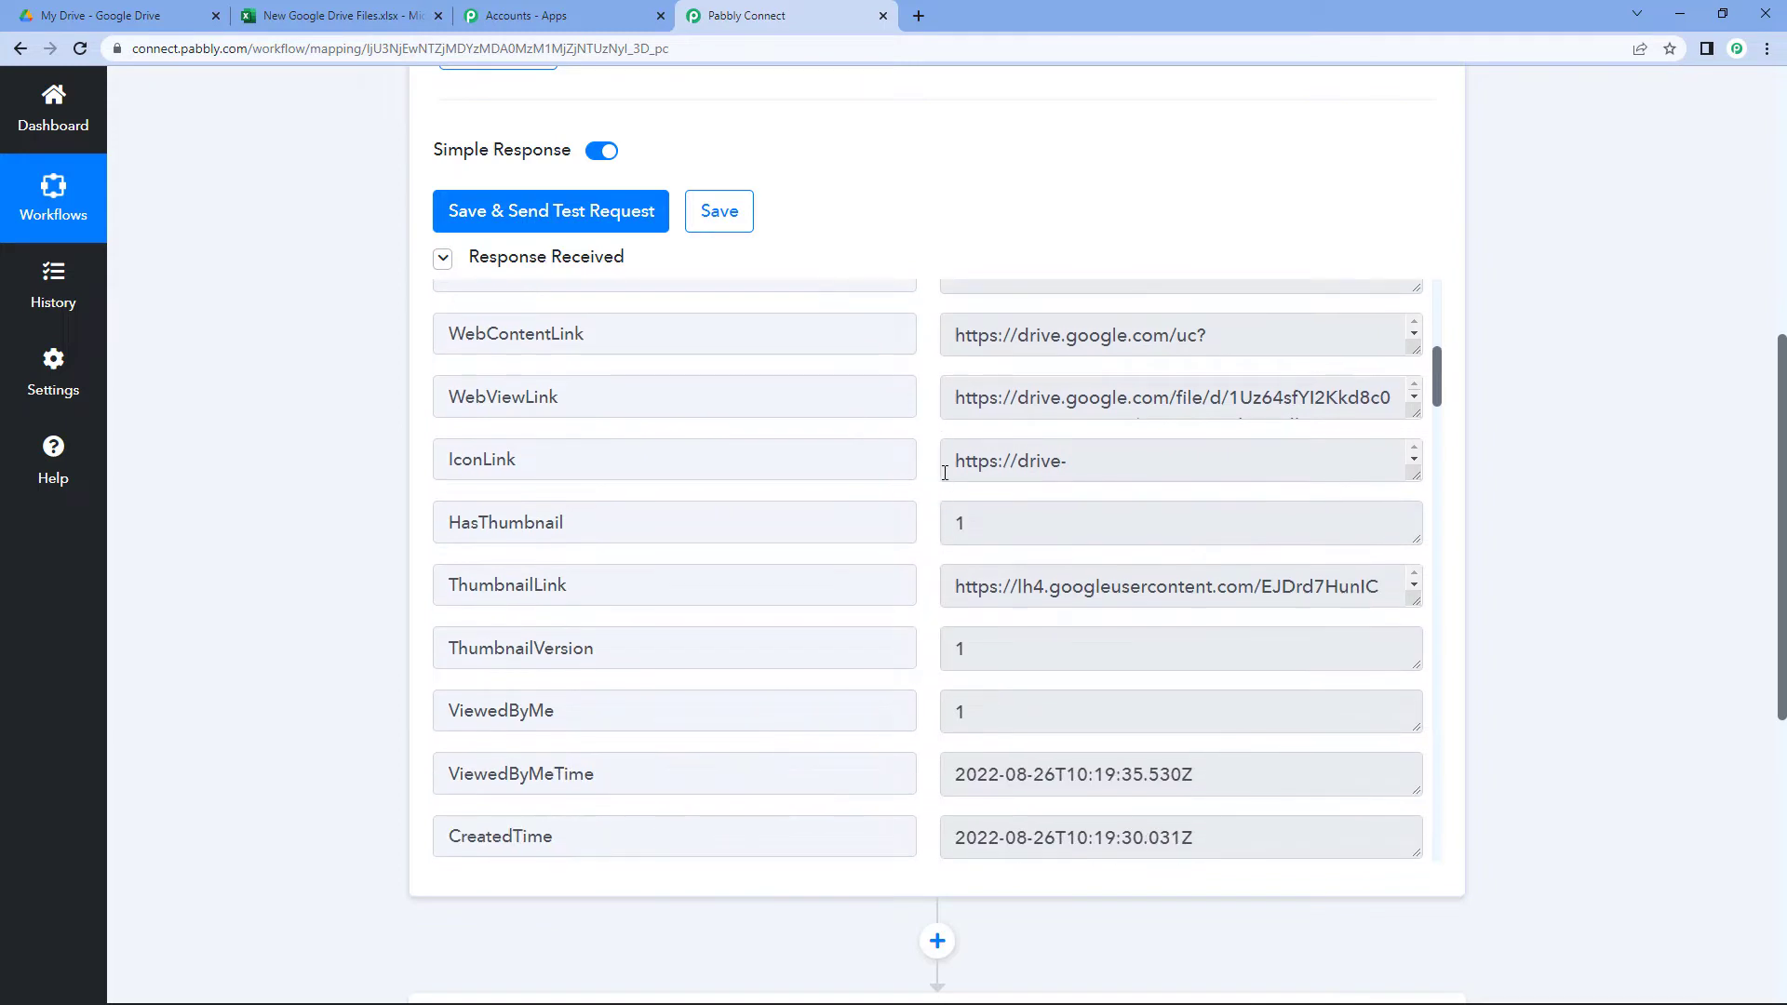
scroll(944, 473, "down", 1)
scroll(945, 473, "up", 3)
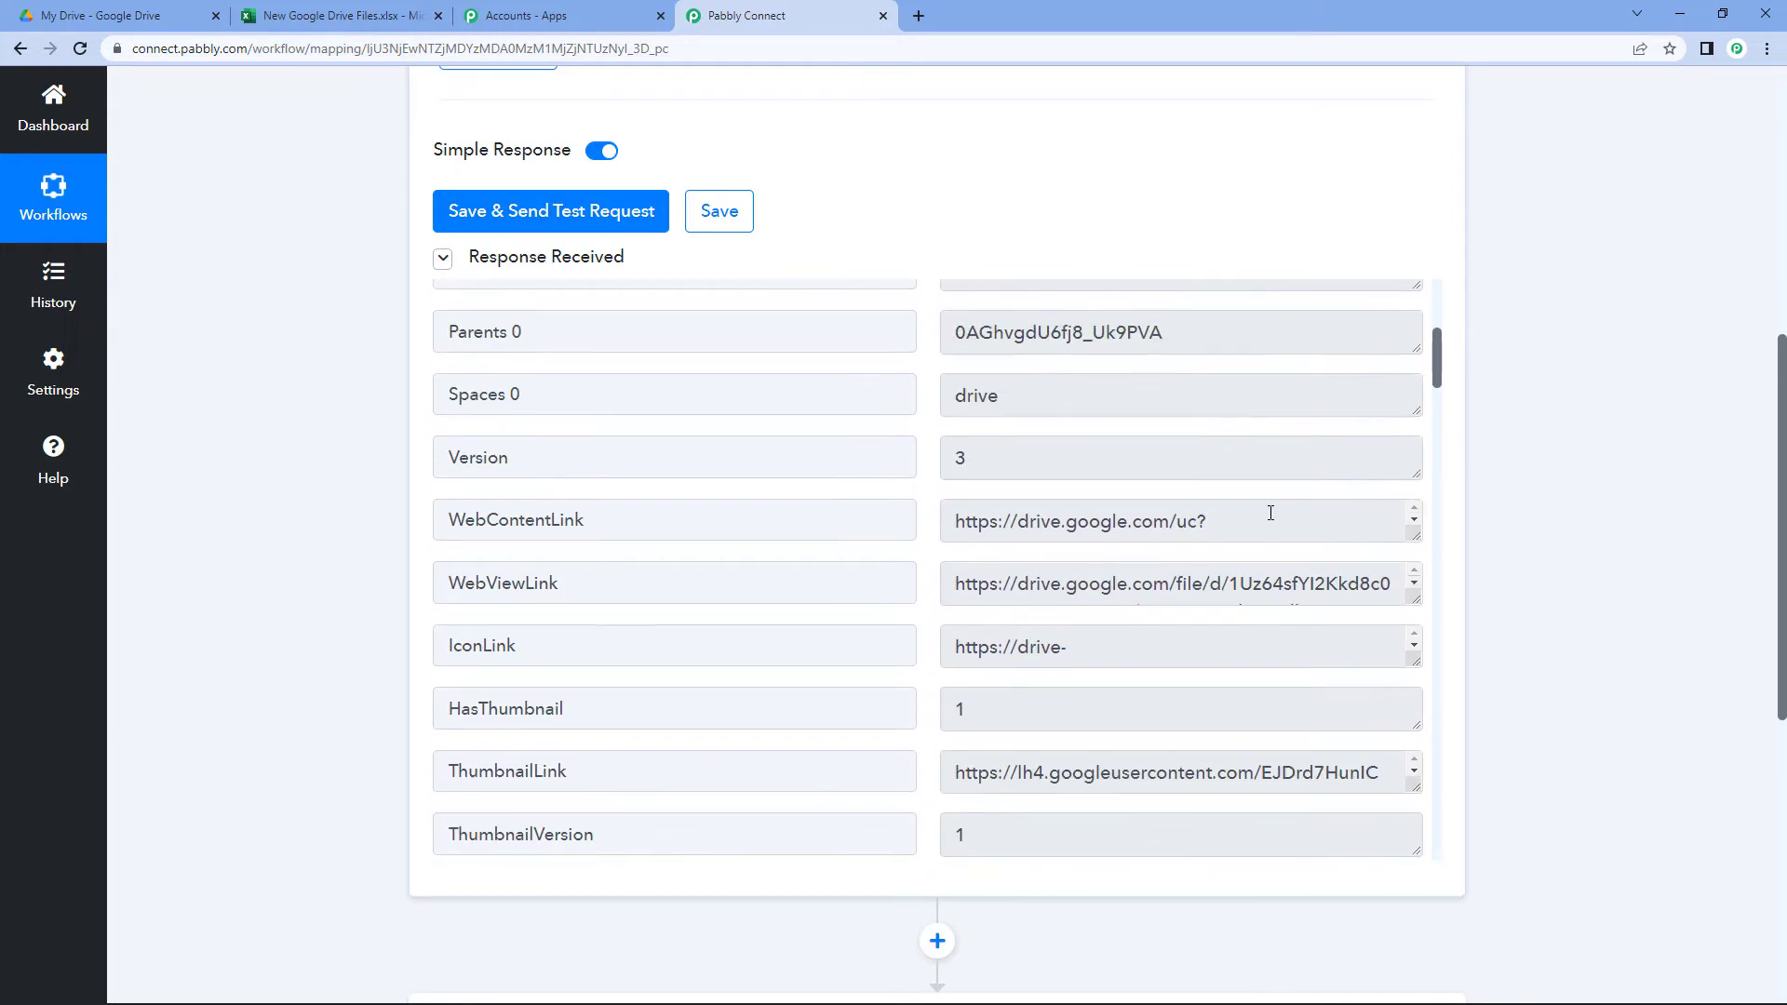
left_click(1396, 522)
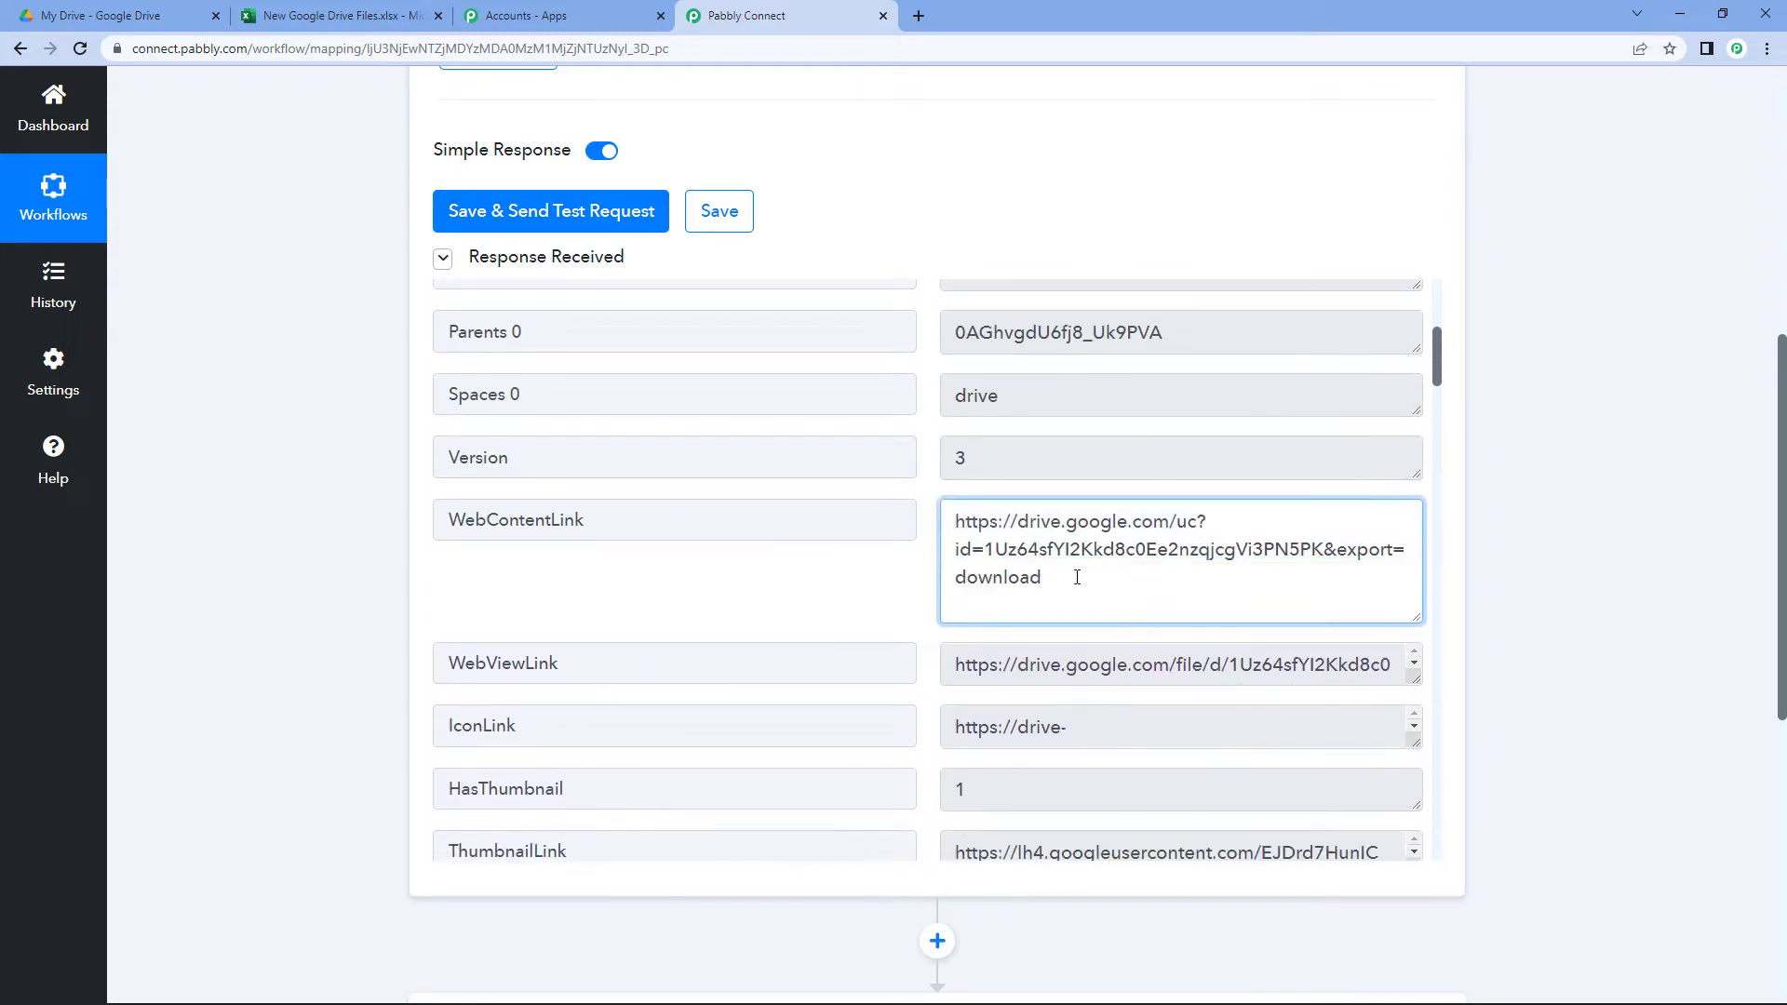
left_click_drag(1077, 577, 940, 496)
left_click(930, 486)
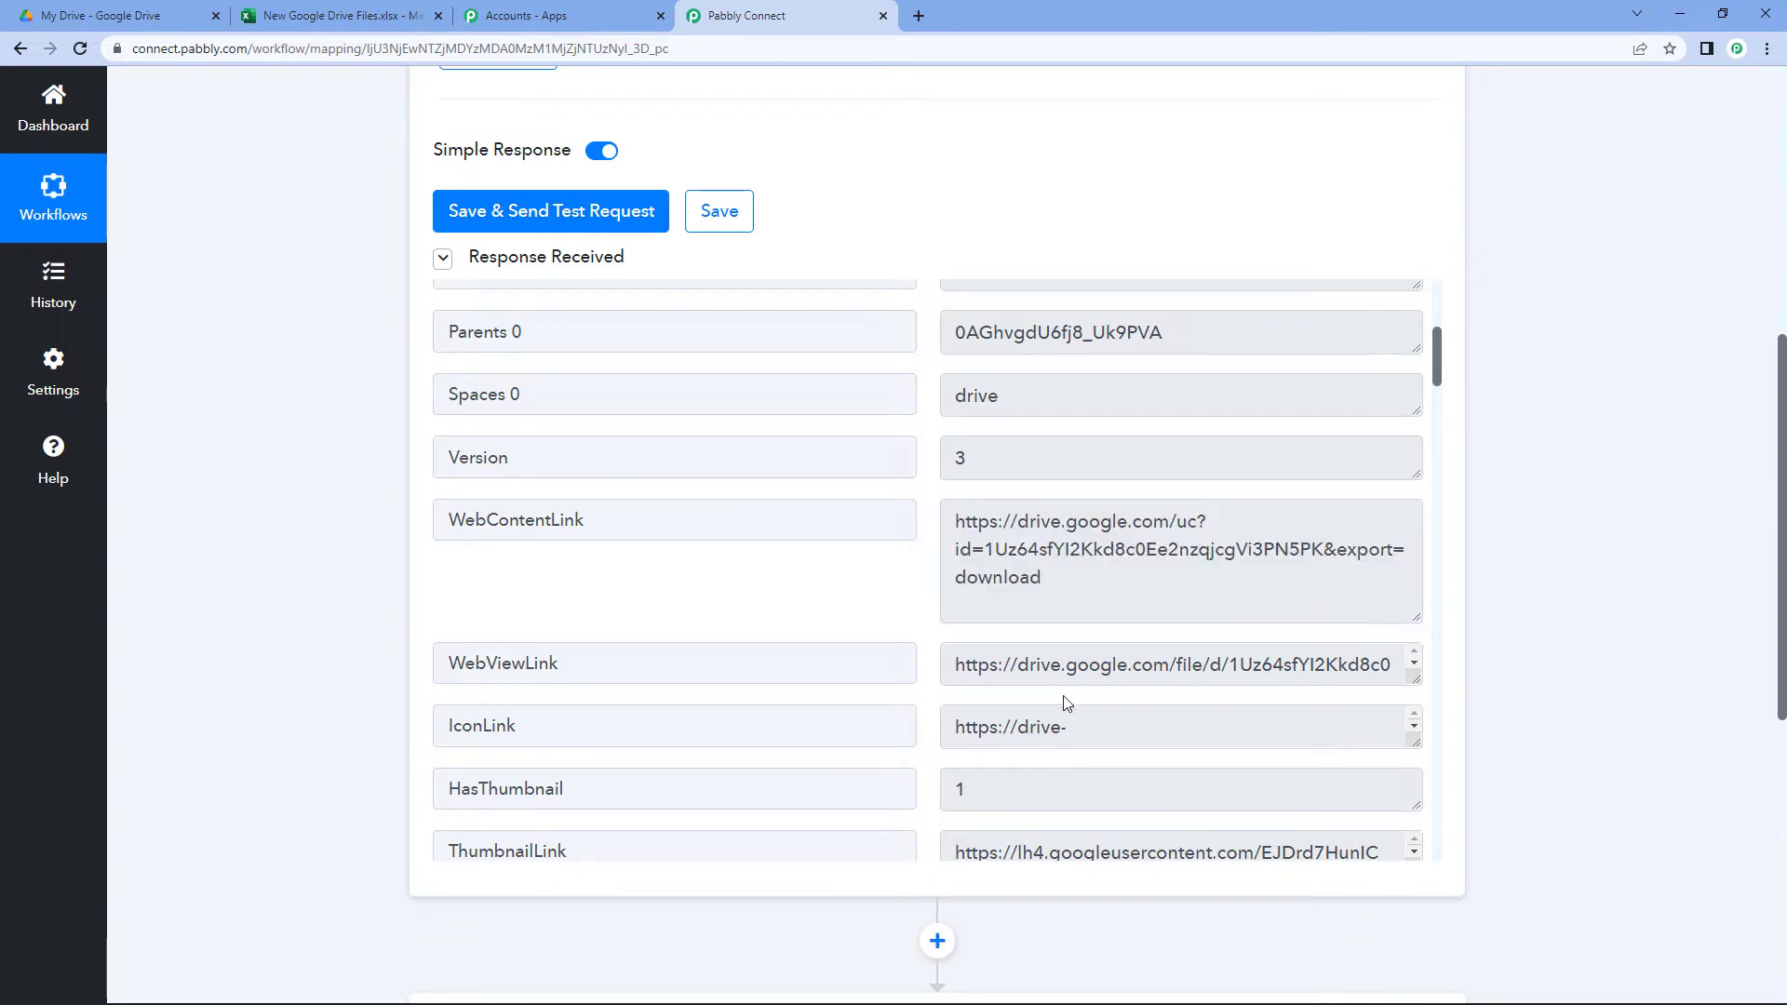
Copy the full WebViewLink value from the trigger response, open it in a new browser tab to check it, and close that tab.
left_click(1413, 677)
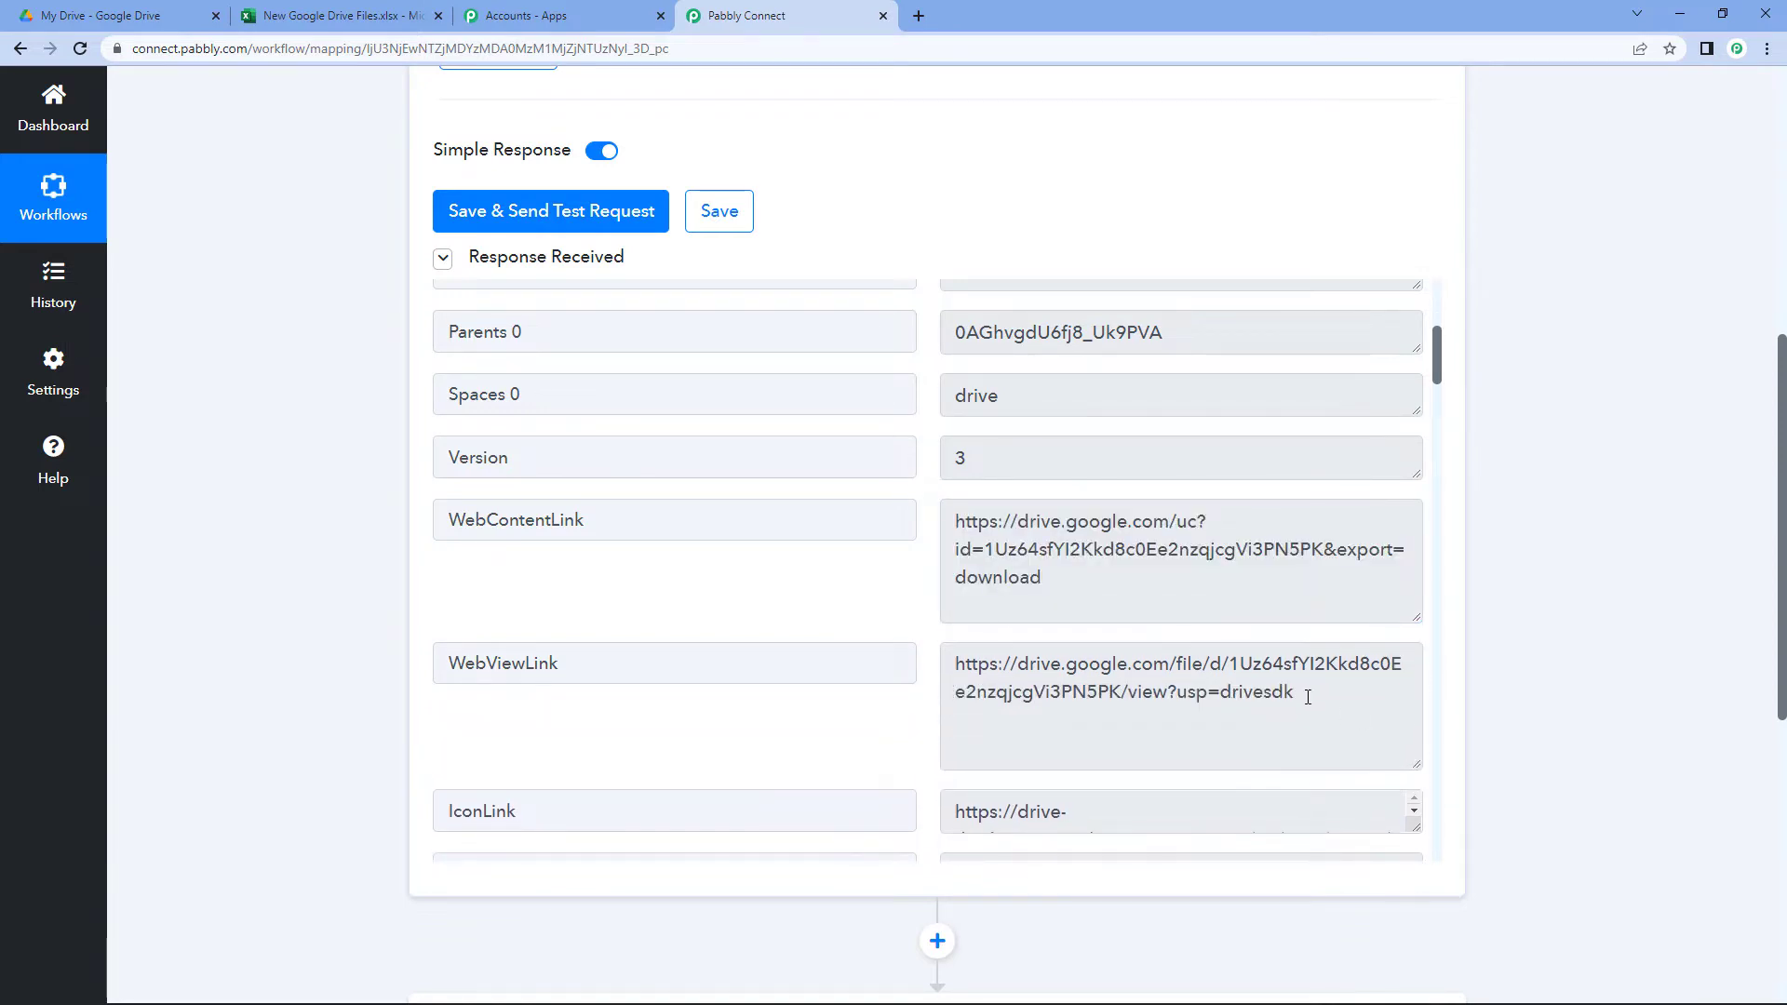
triple_click(1053, 671)
right_click(1052, 671)
left_click(1083, 689)
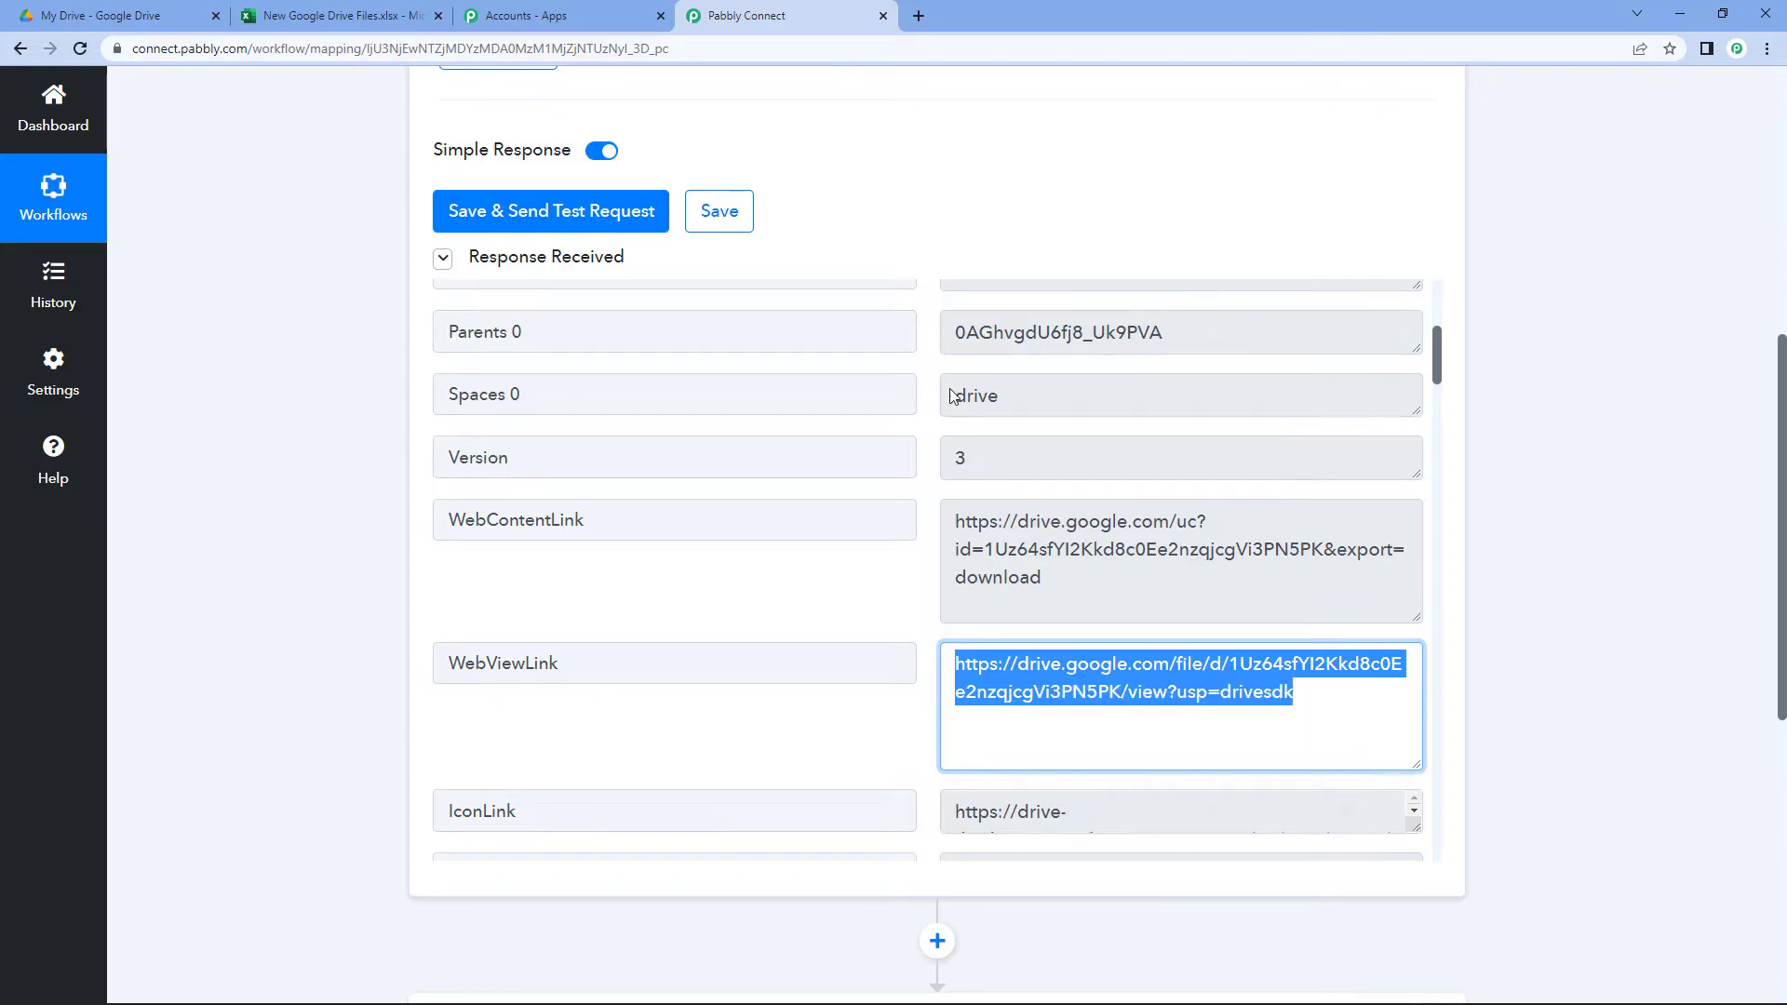
left_click(919, 16)
key("ctrl+v")
key("Return")
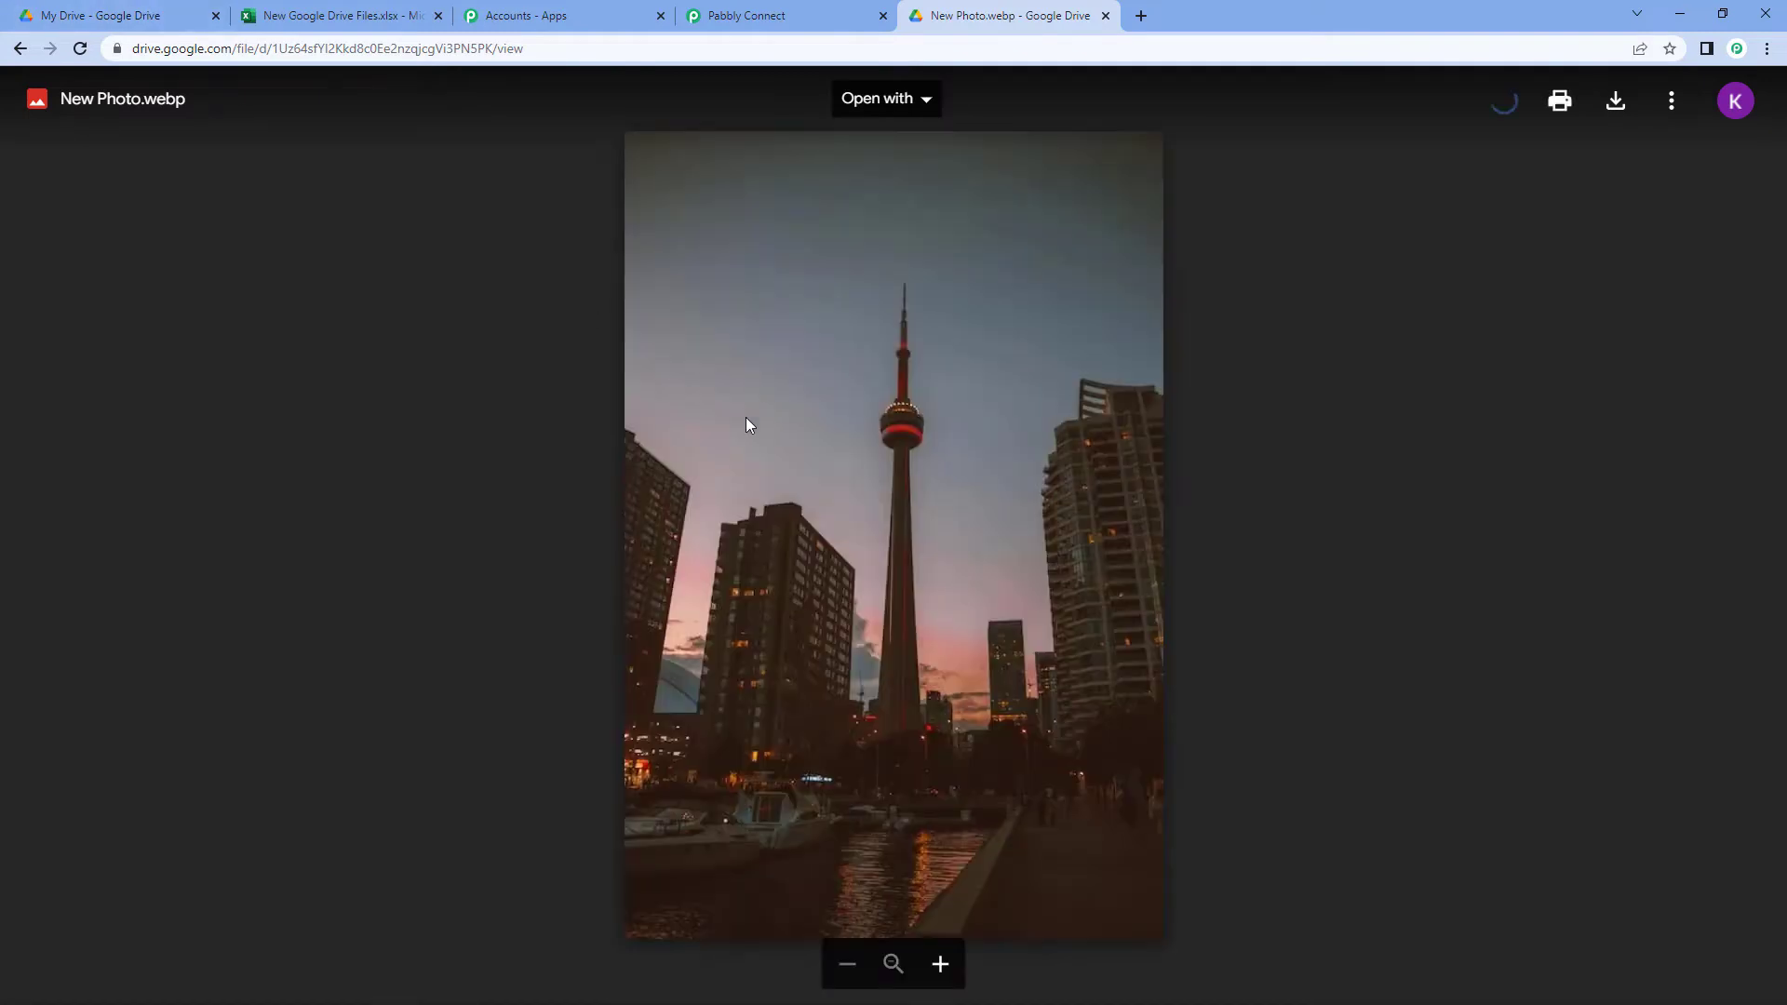
left_click(1106, 16)
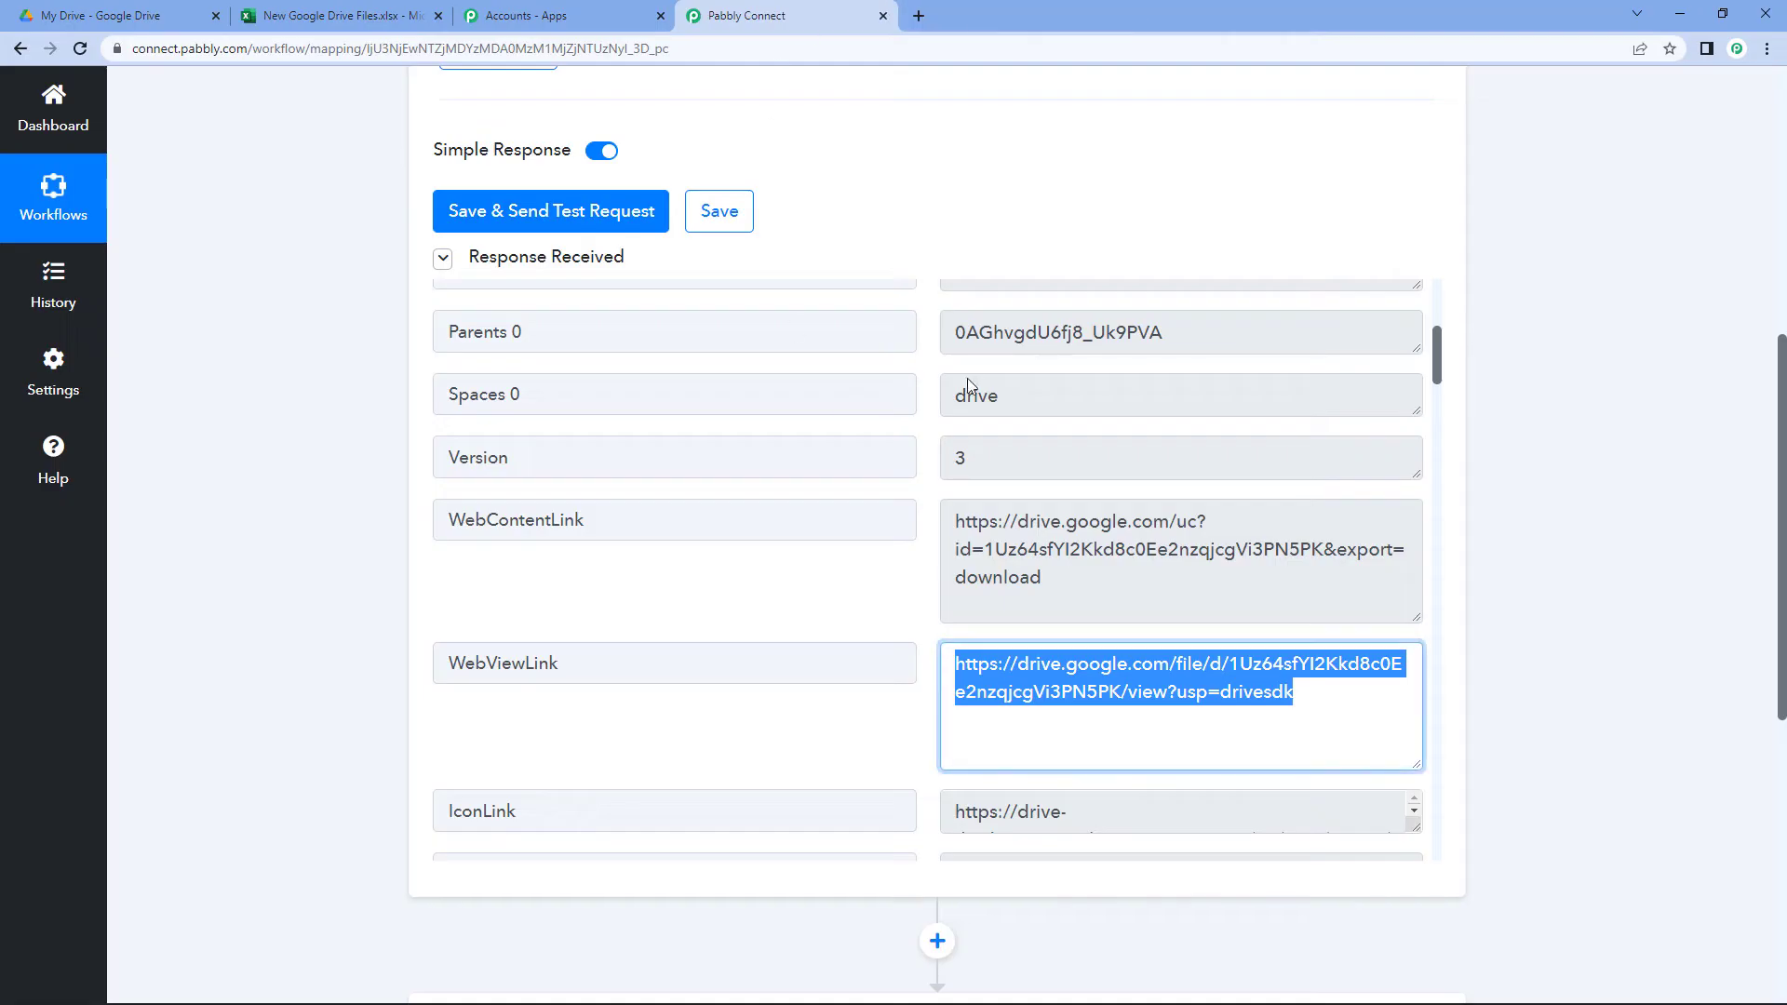
Examine the CreatedTime value and the remaining owner, capability, permission and file fields of the trigger response.
left_click(916, 456)
scroll(917, 451, "down", 5)
scroll(917, 456, "down", 4)
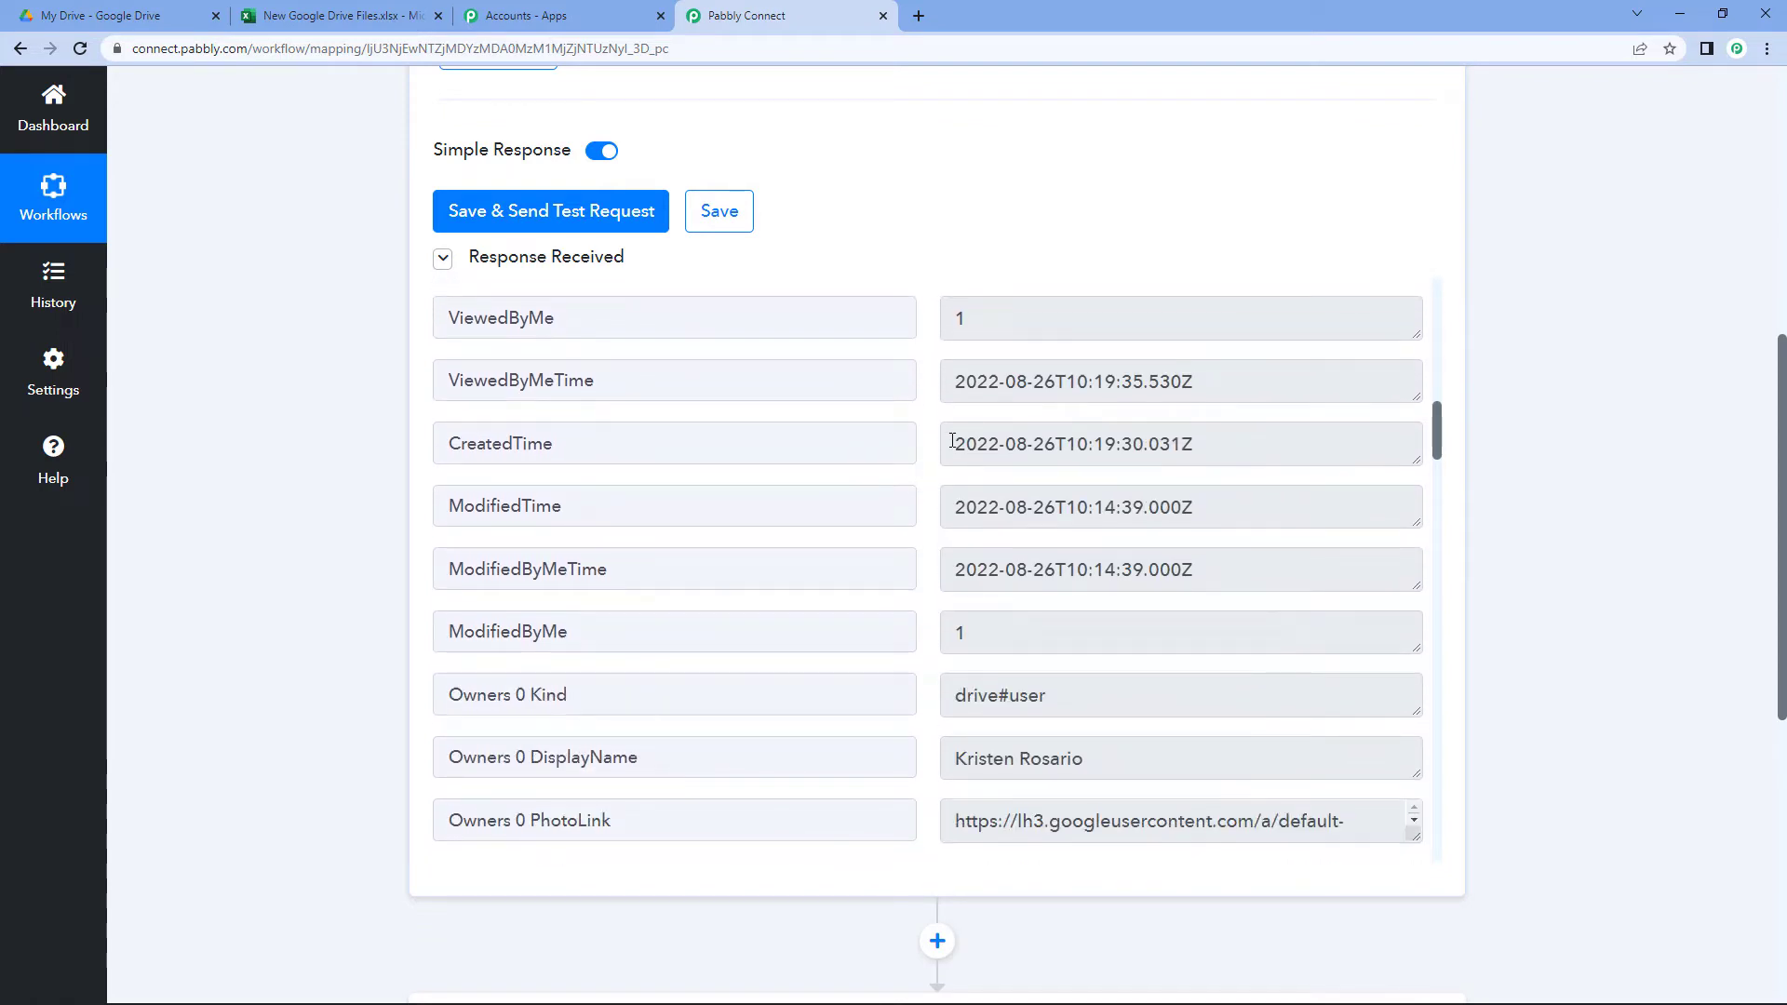
left_click(1222, 454)
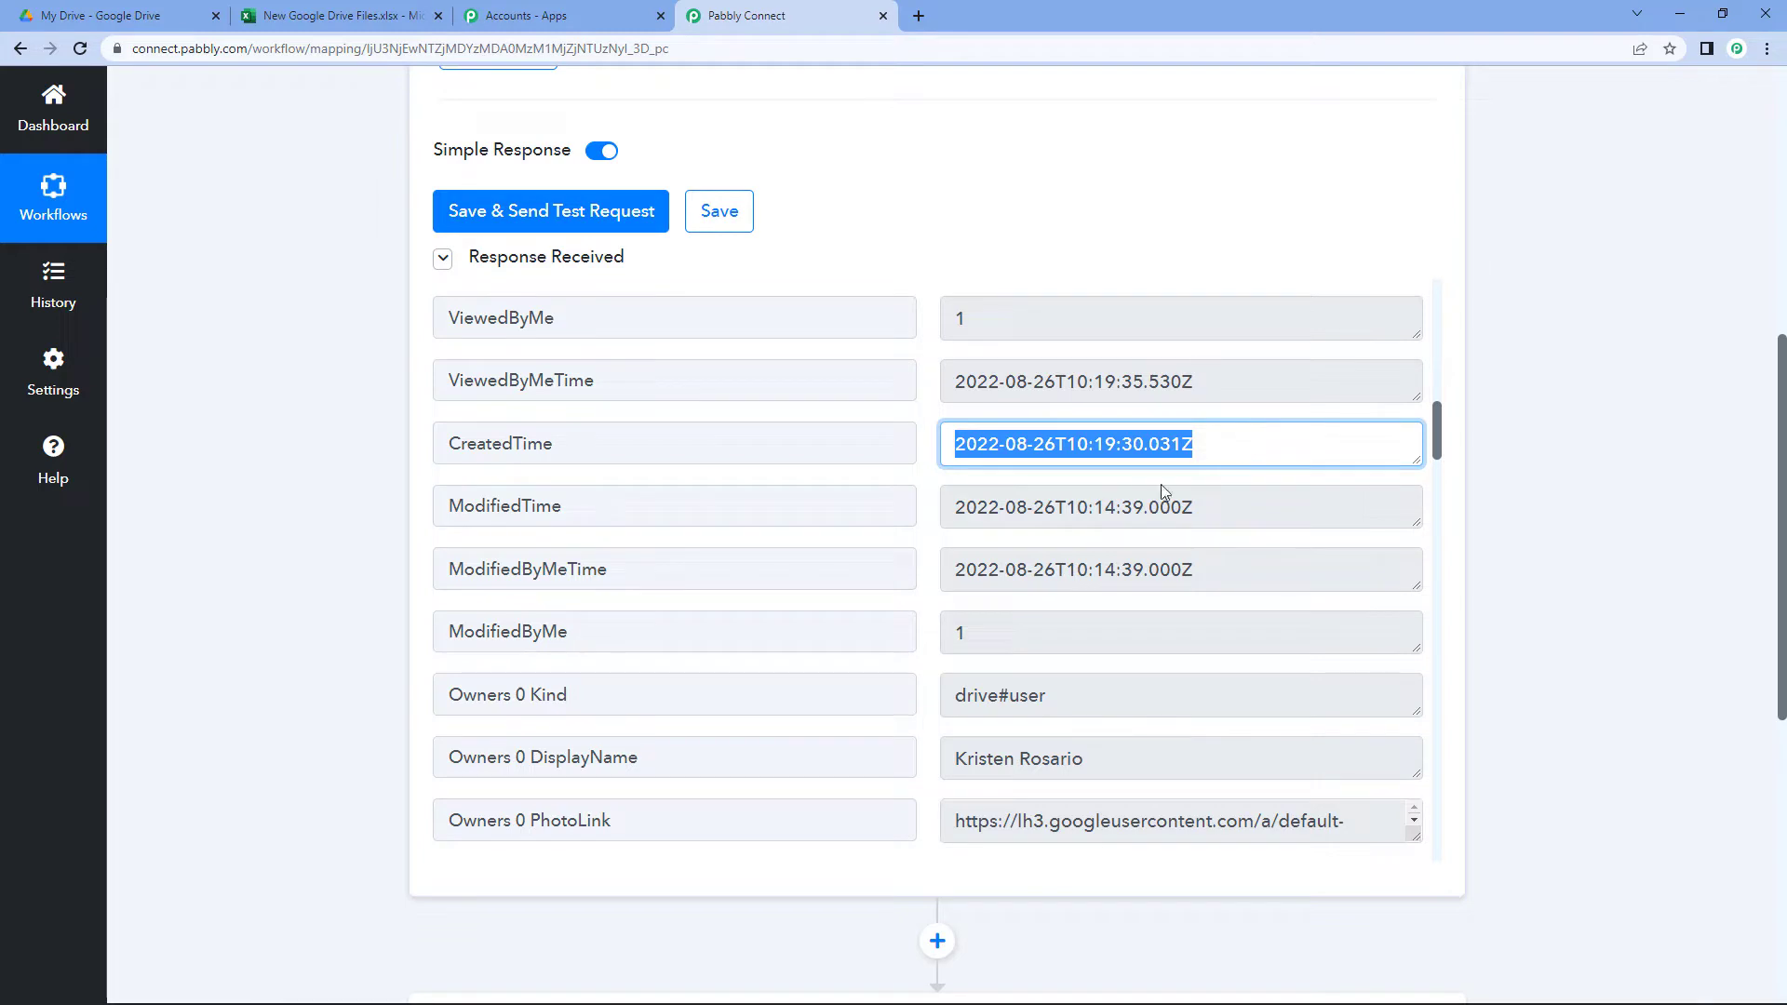
scroll(1023, 529, "down", 9)
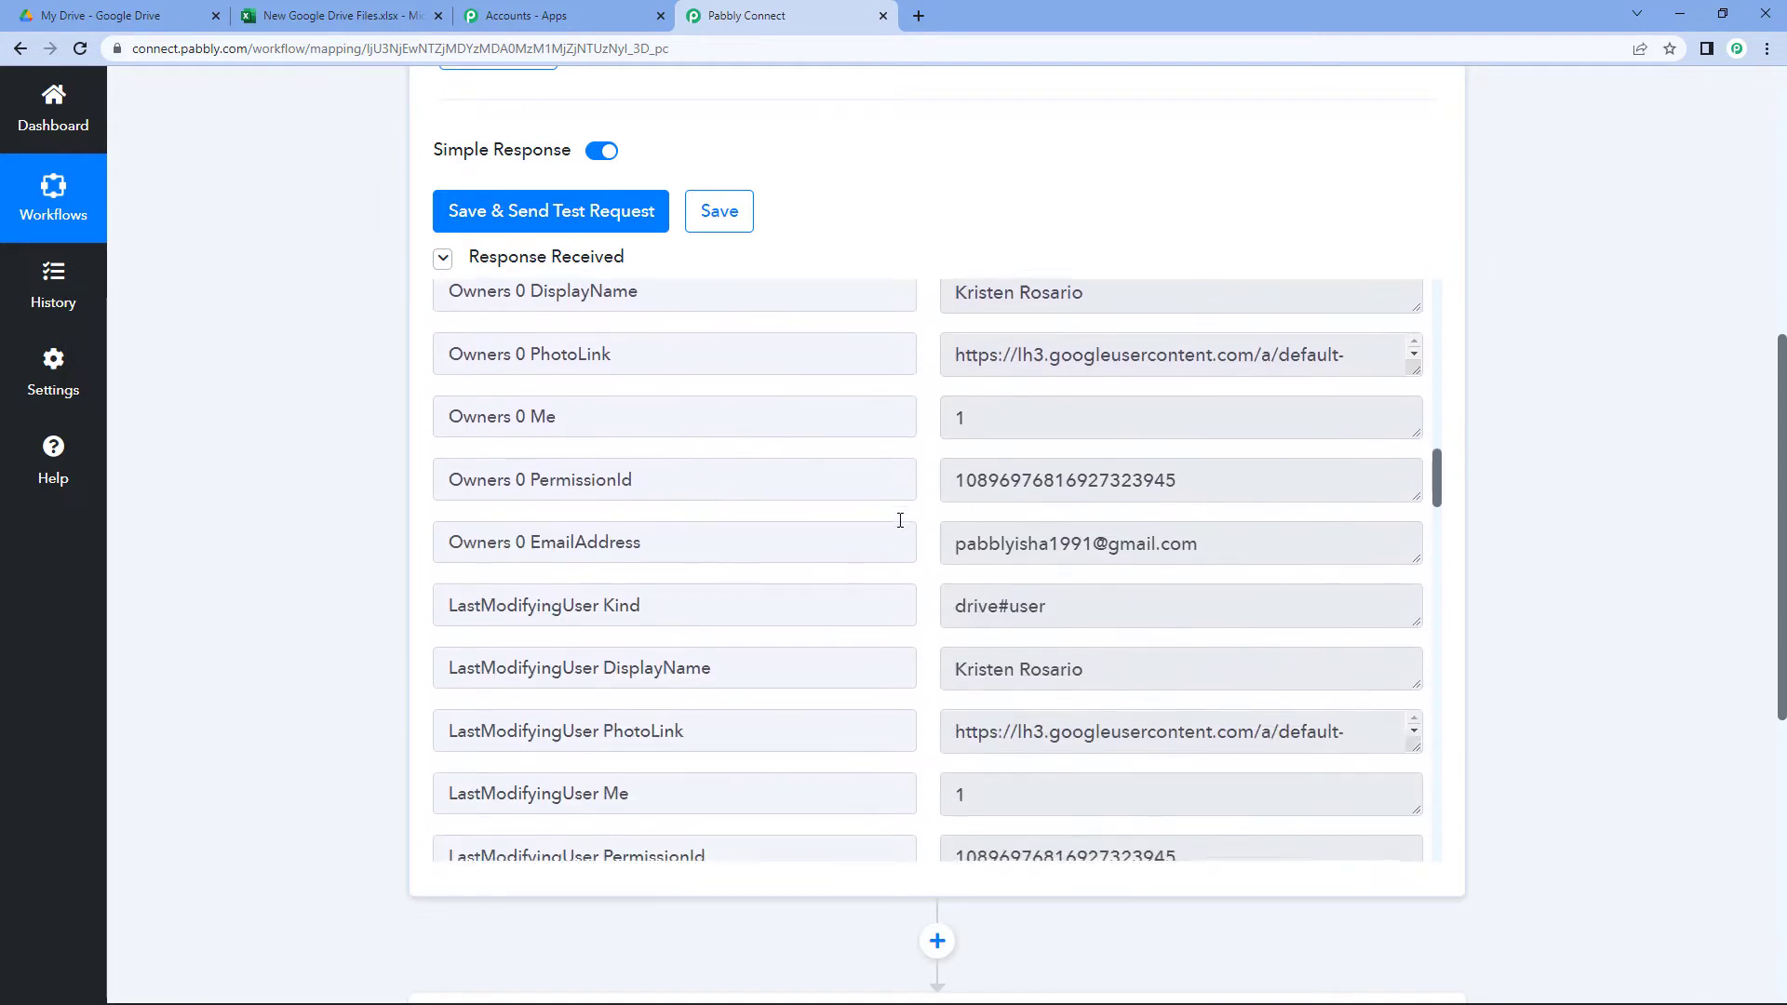
scroll(894, 528, "down", 10)
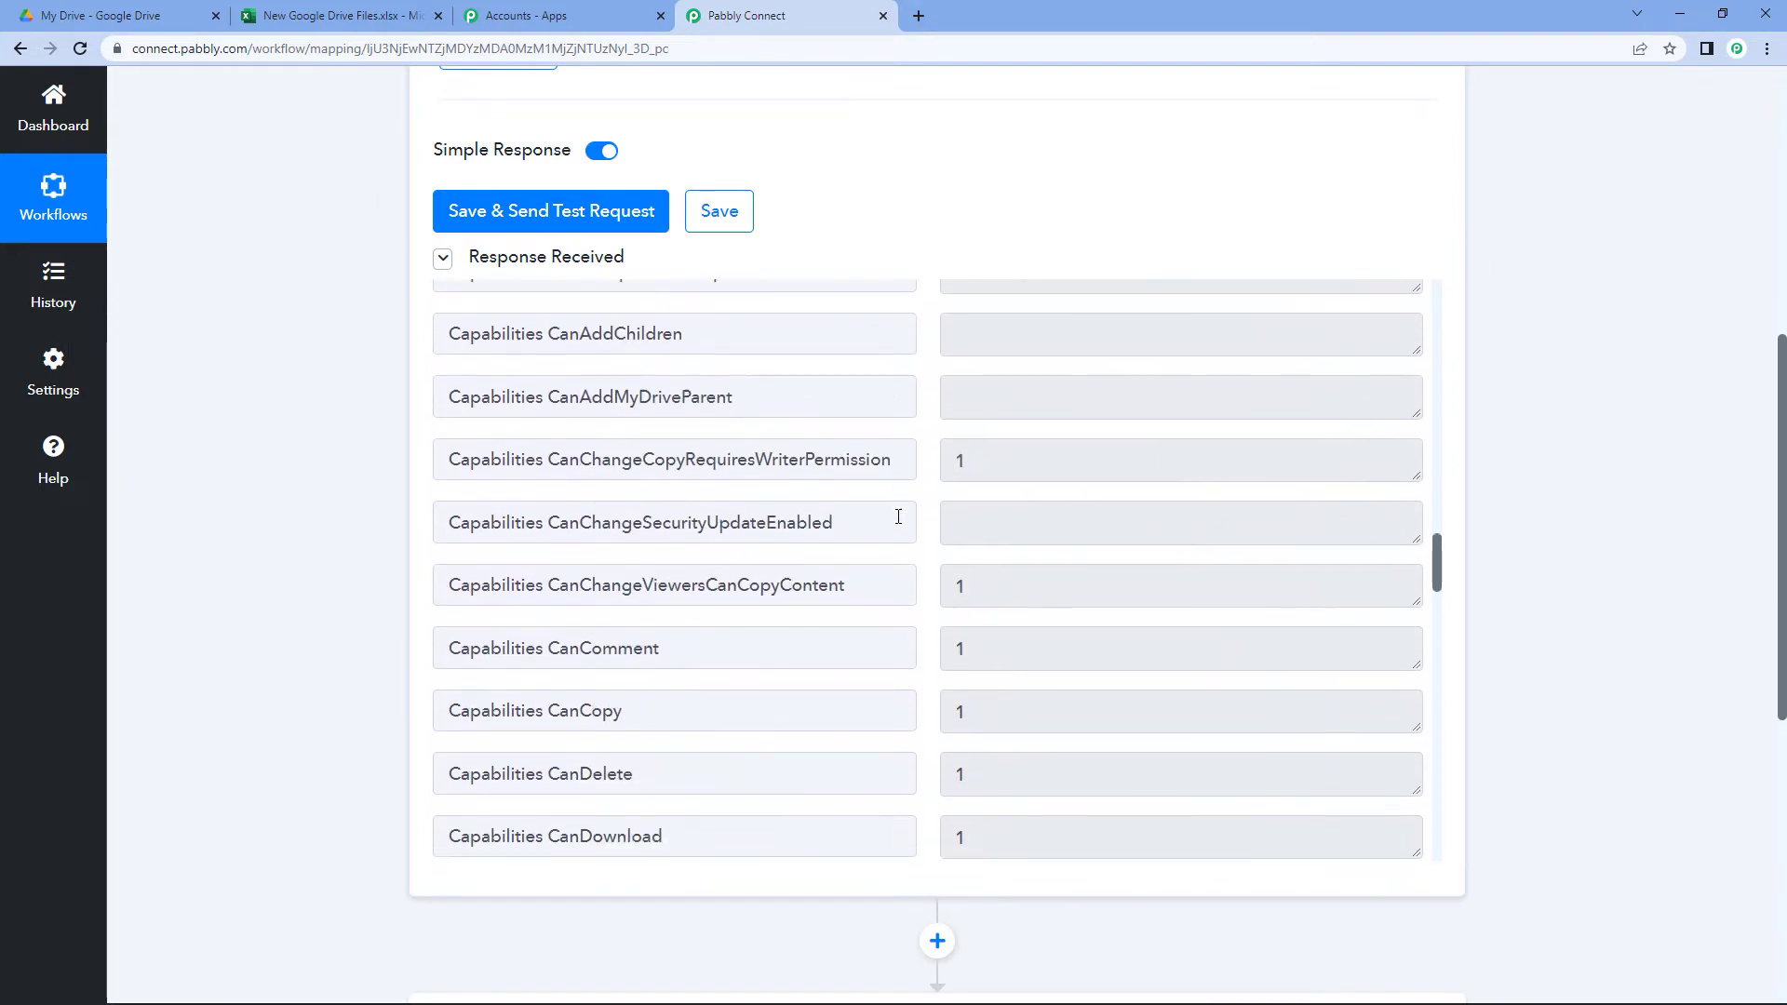
scroll(902, 533, "down", 13)
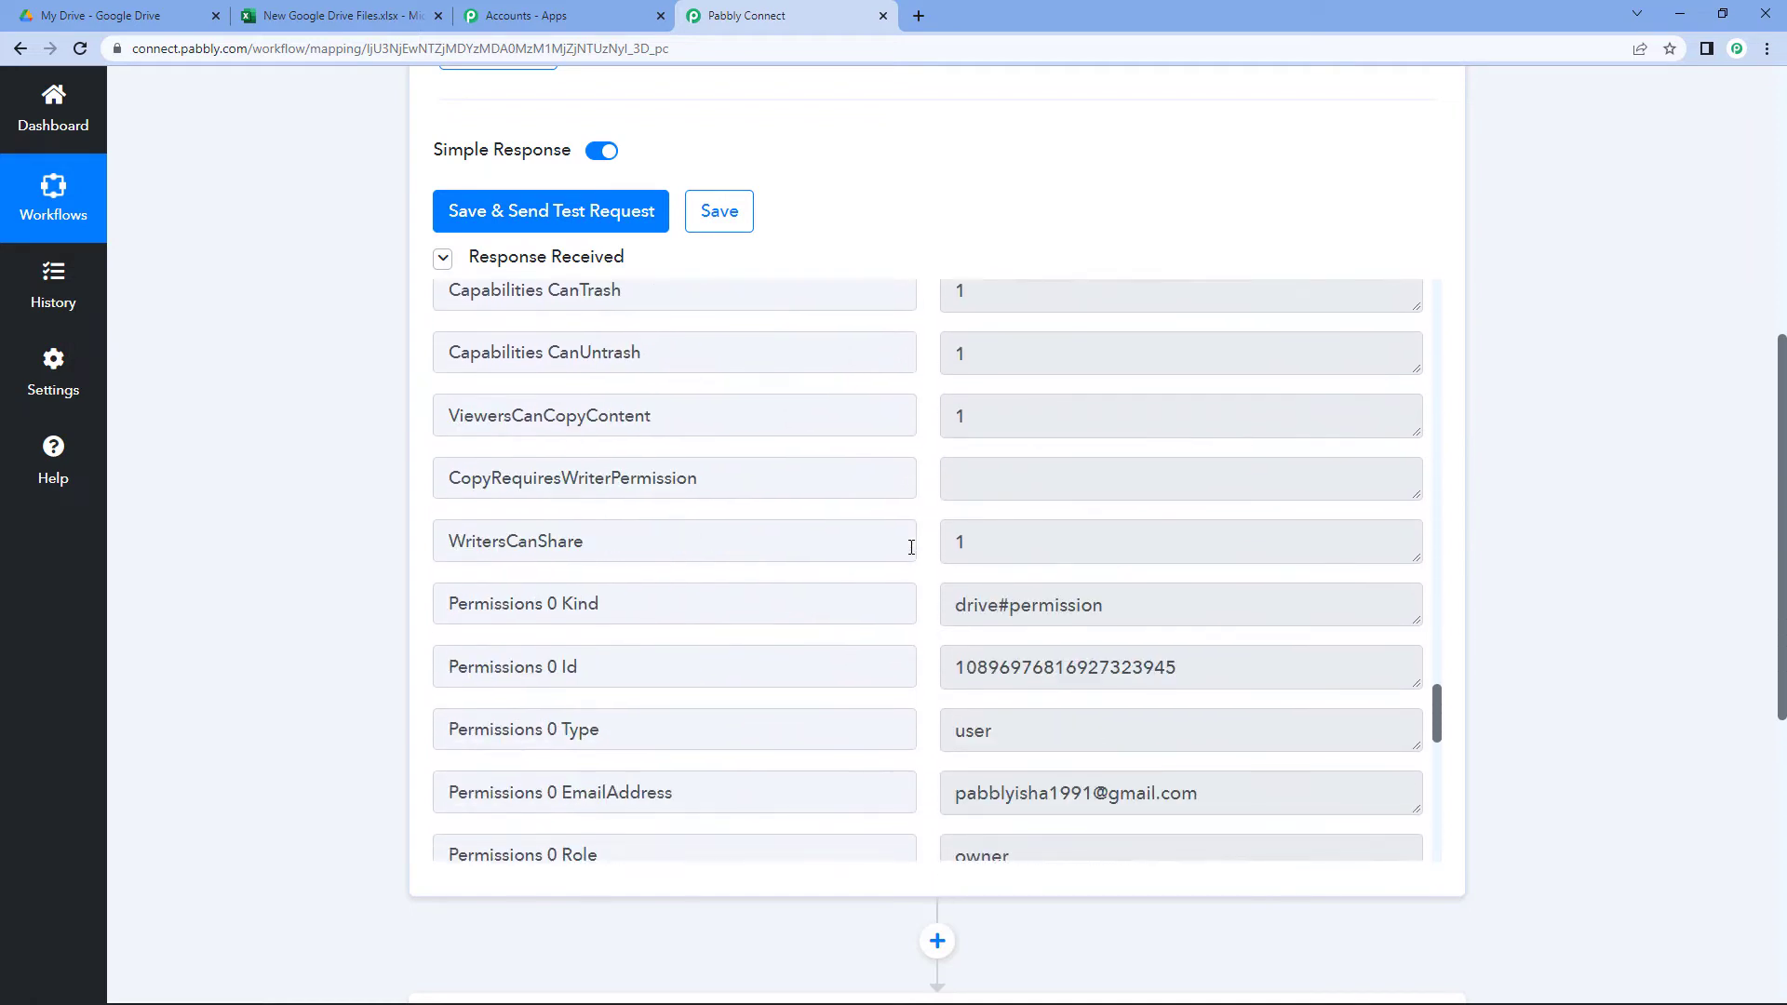
scroll(917, 556, "down", 3)
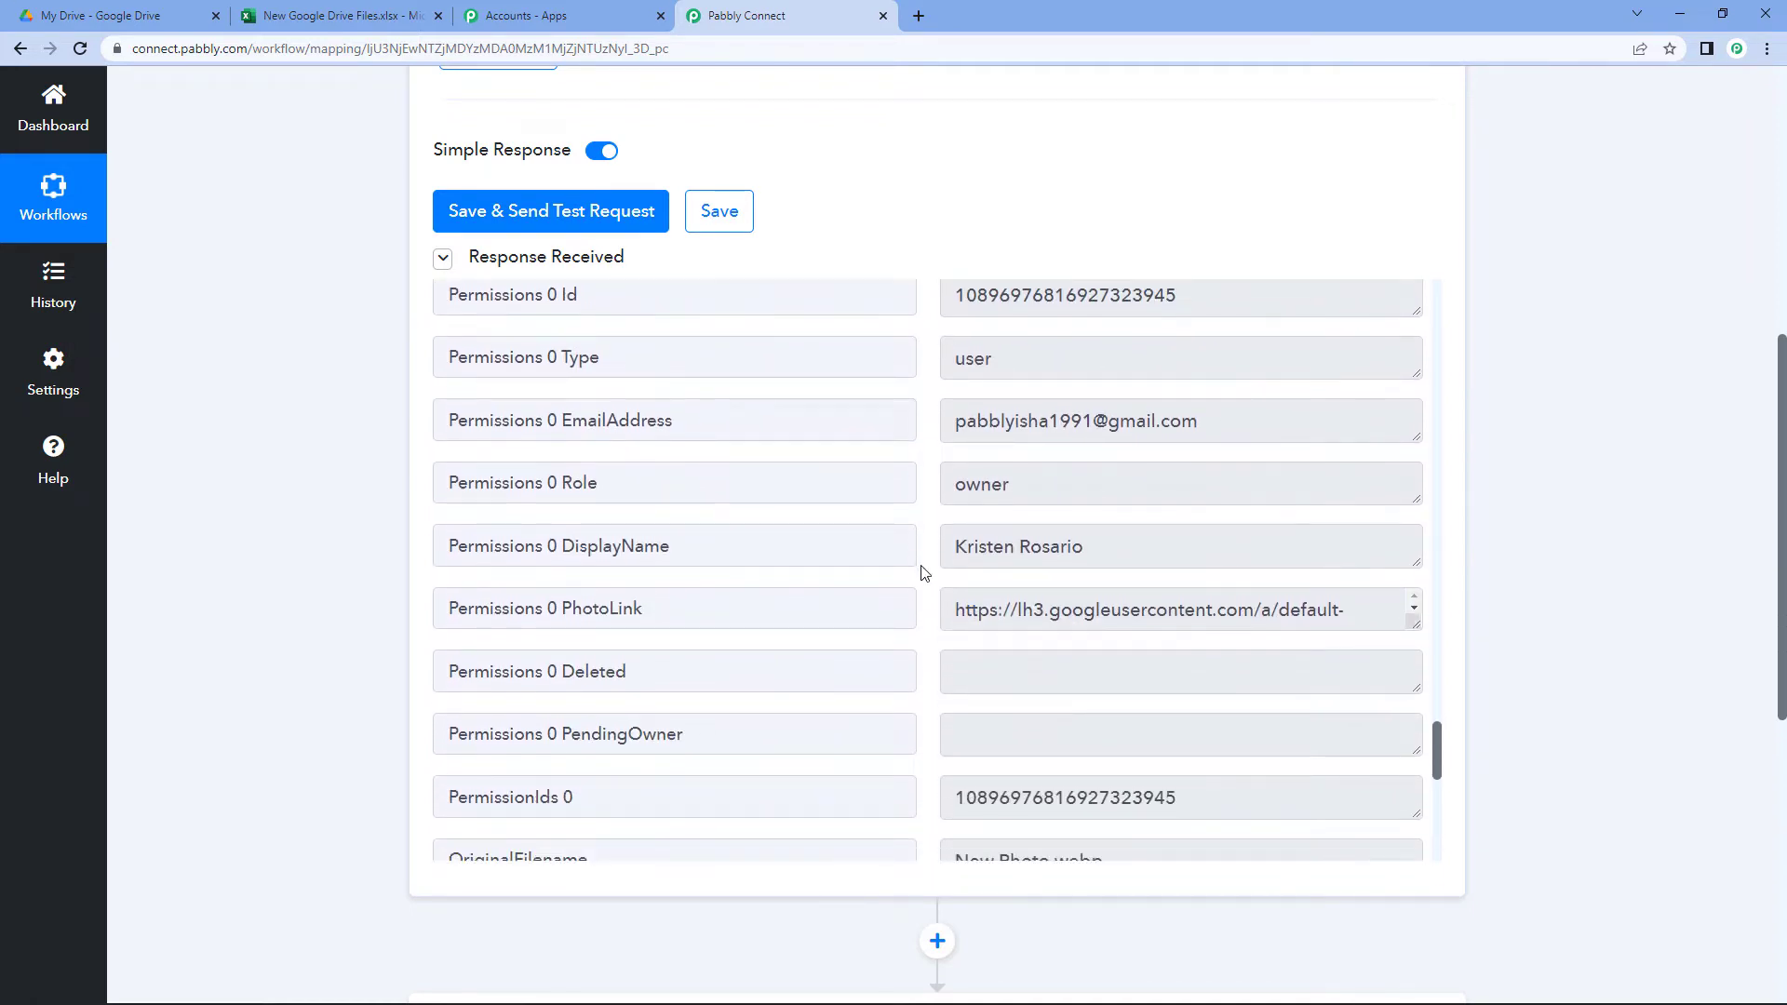
scroll(924, 573, "down", 5)
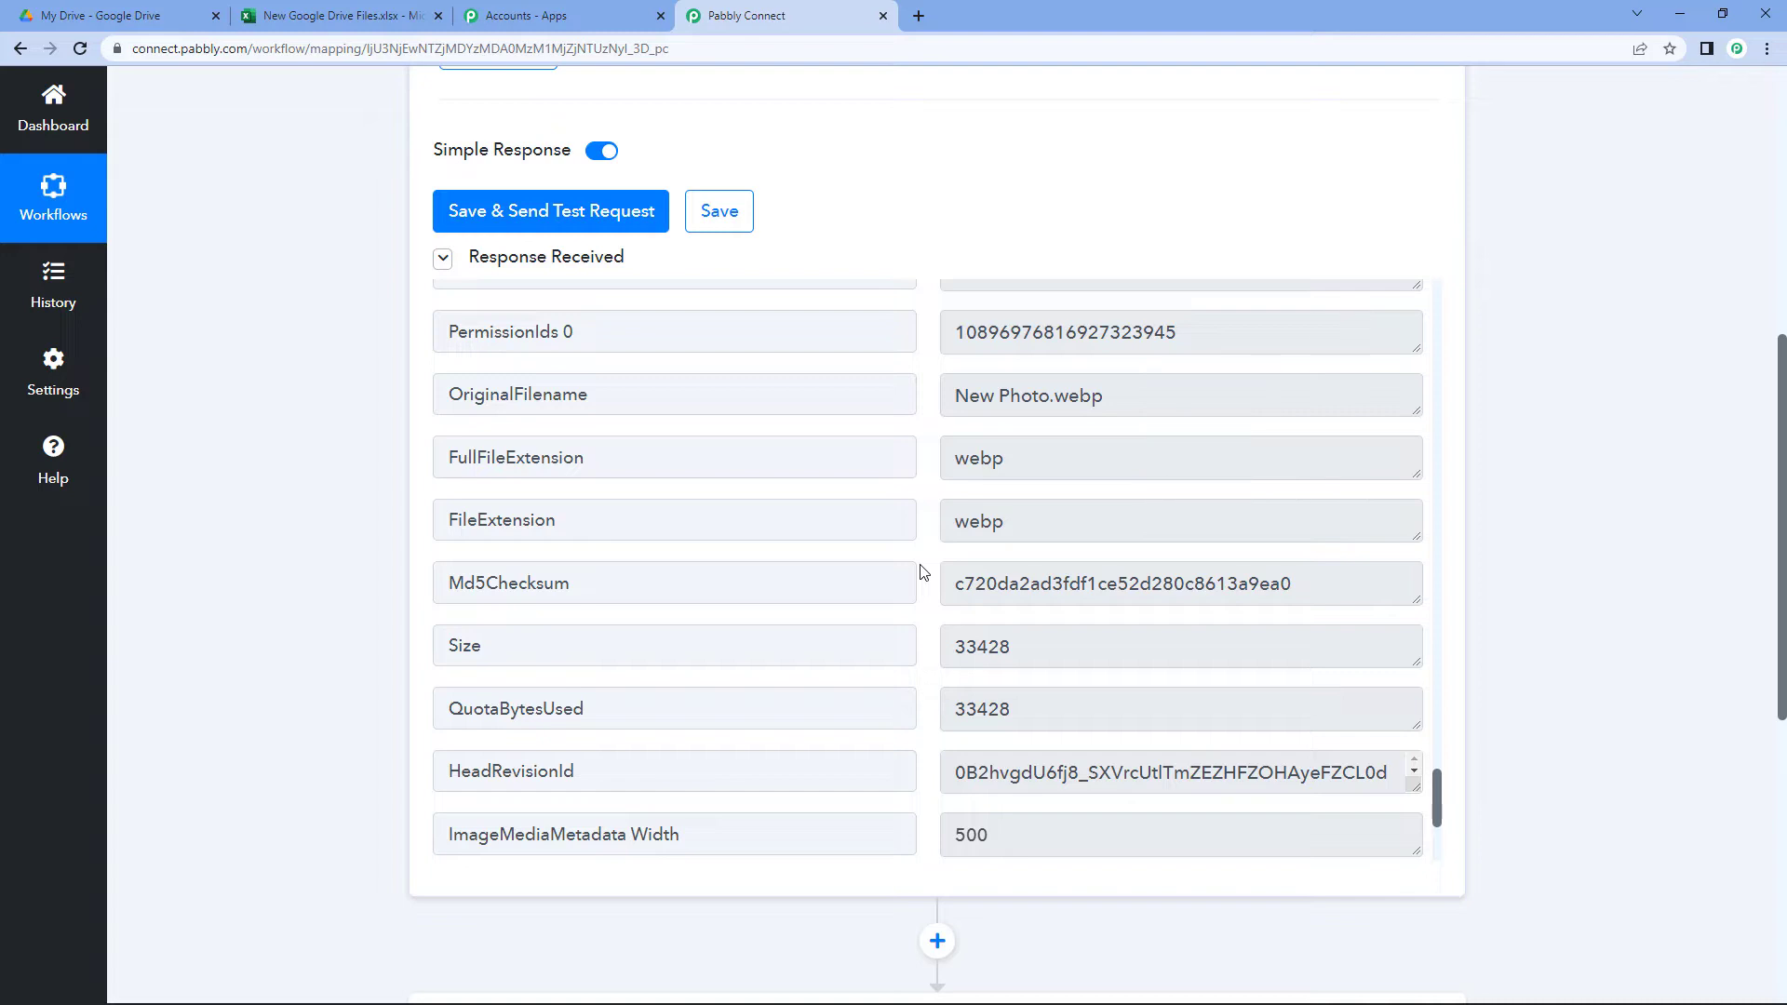
Set the workflow's action application to Microsoft Excel with Add Row To Worksheet as the action event.
scroll(1573, 405, "down", 7)
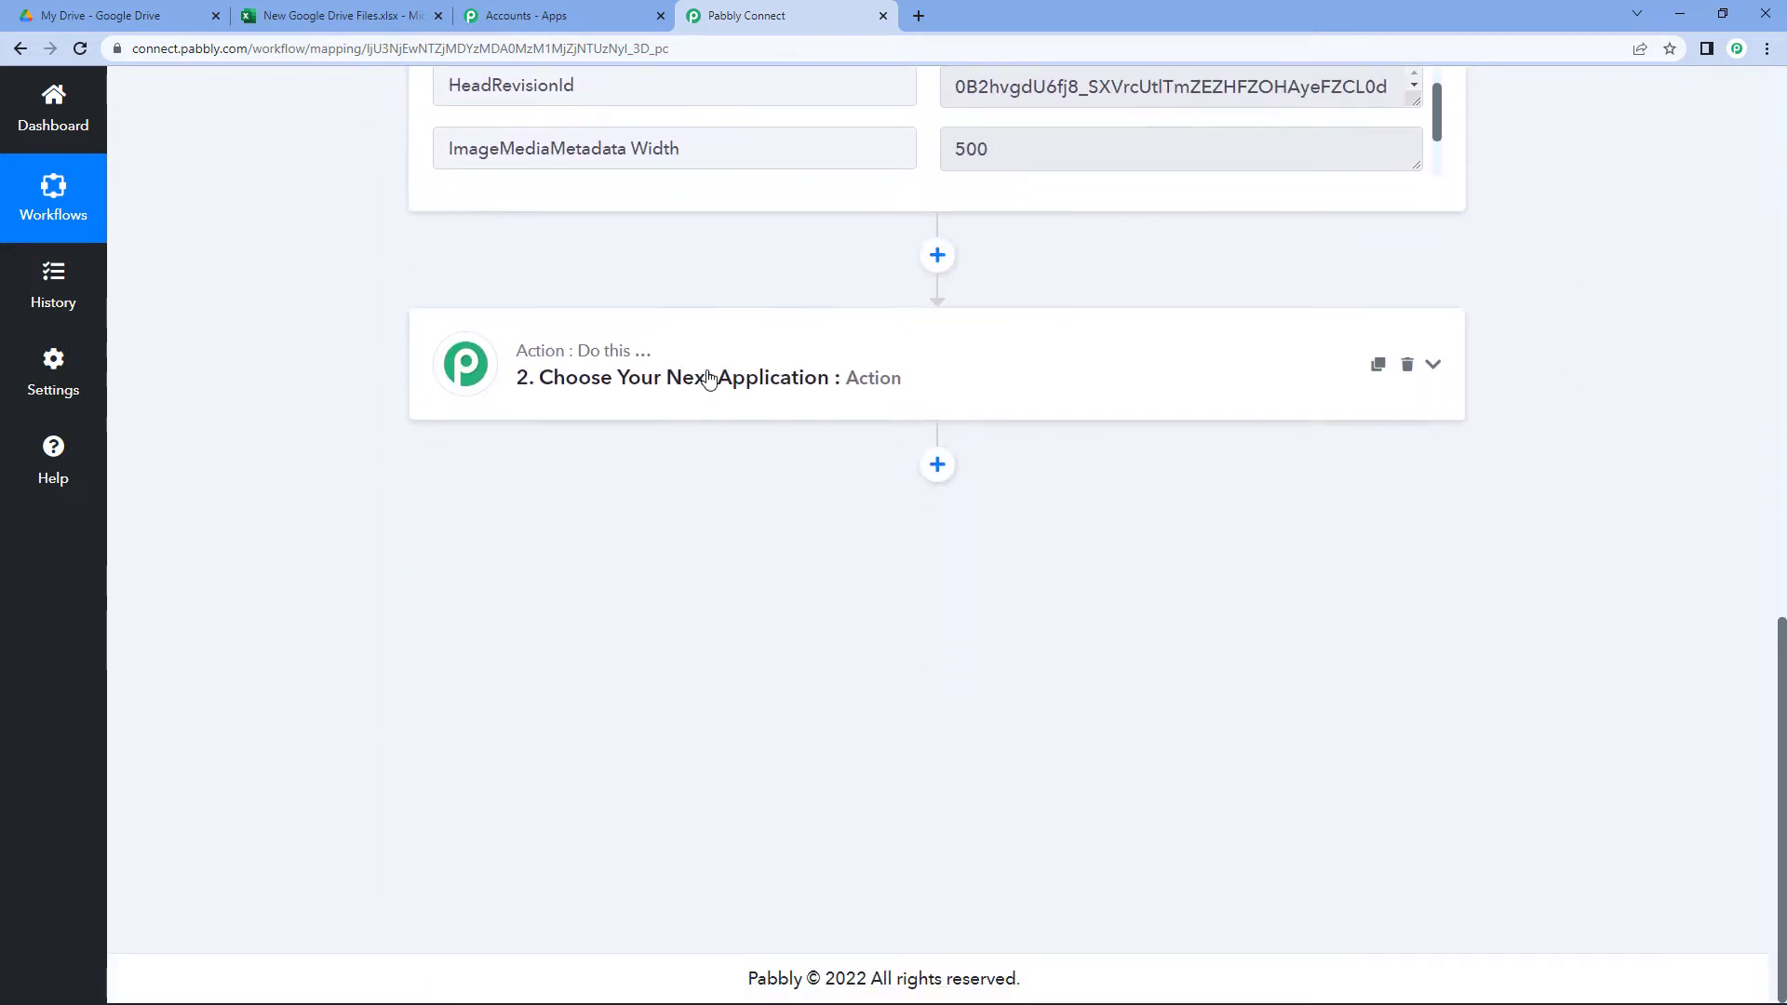
left_click(813, 375)
left_click(489, 500)
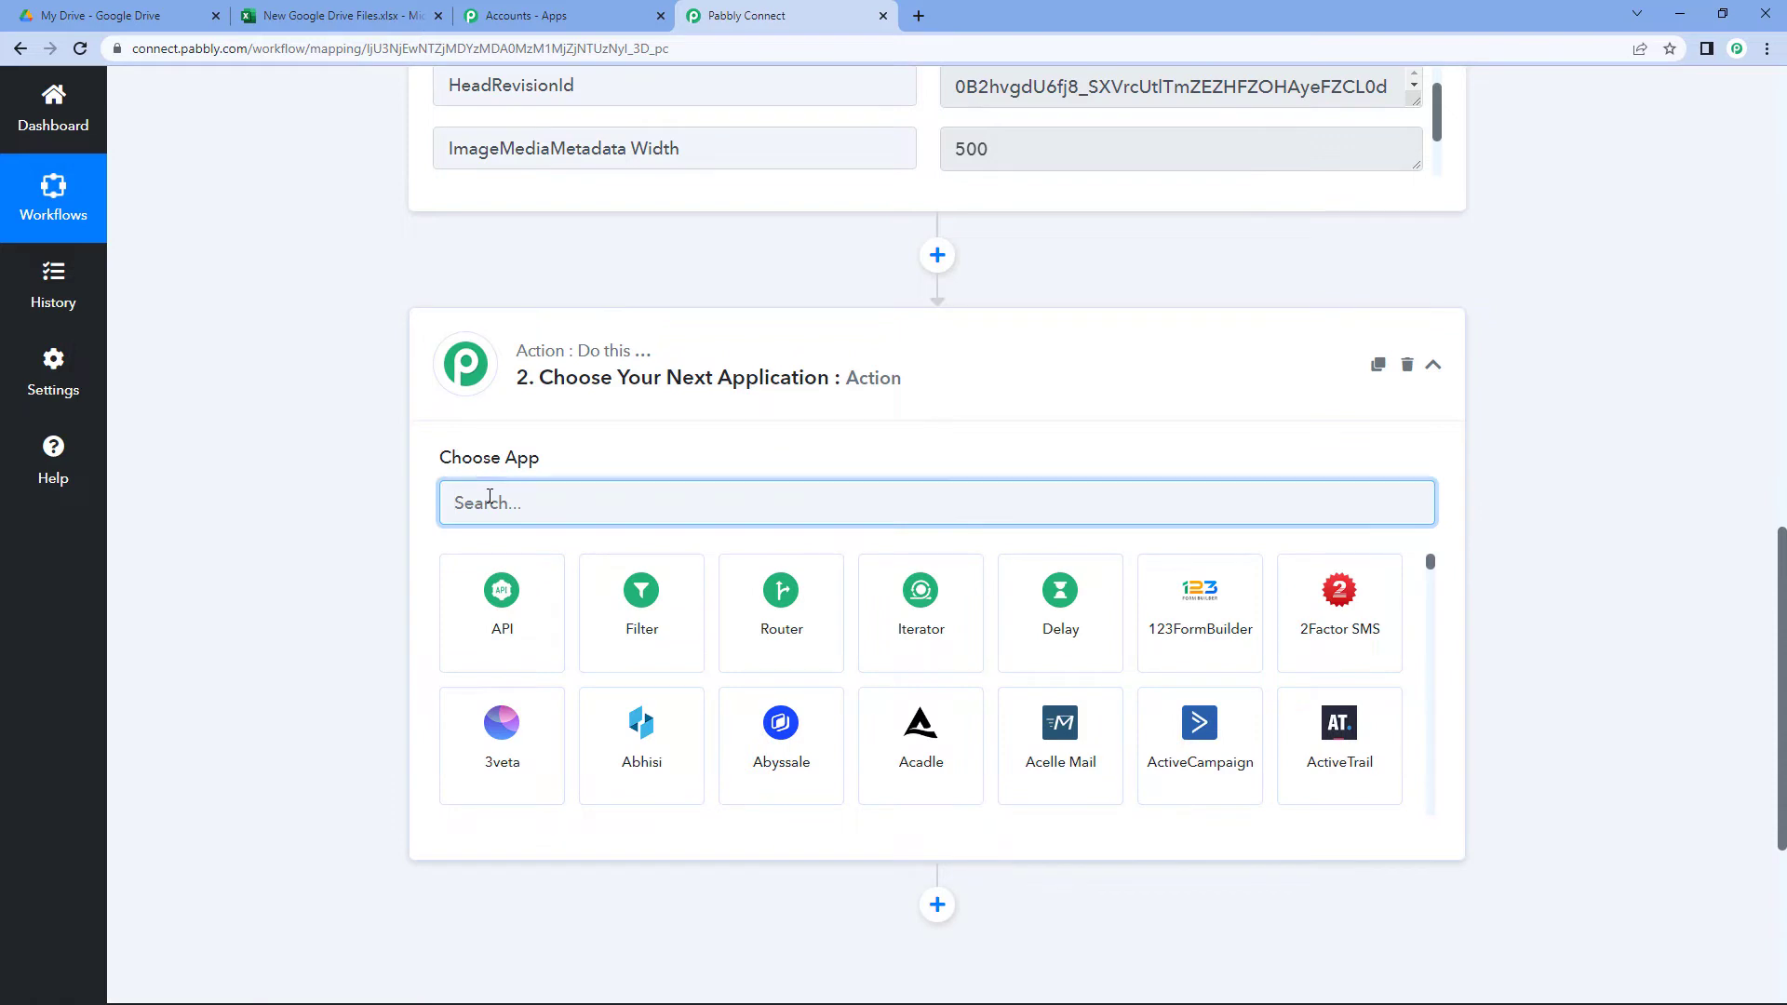
type("Micros")
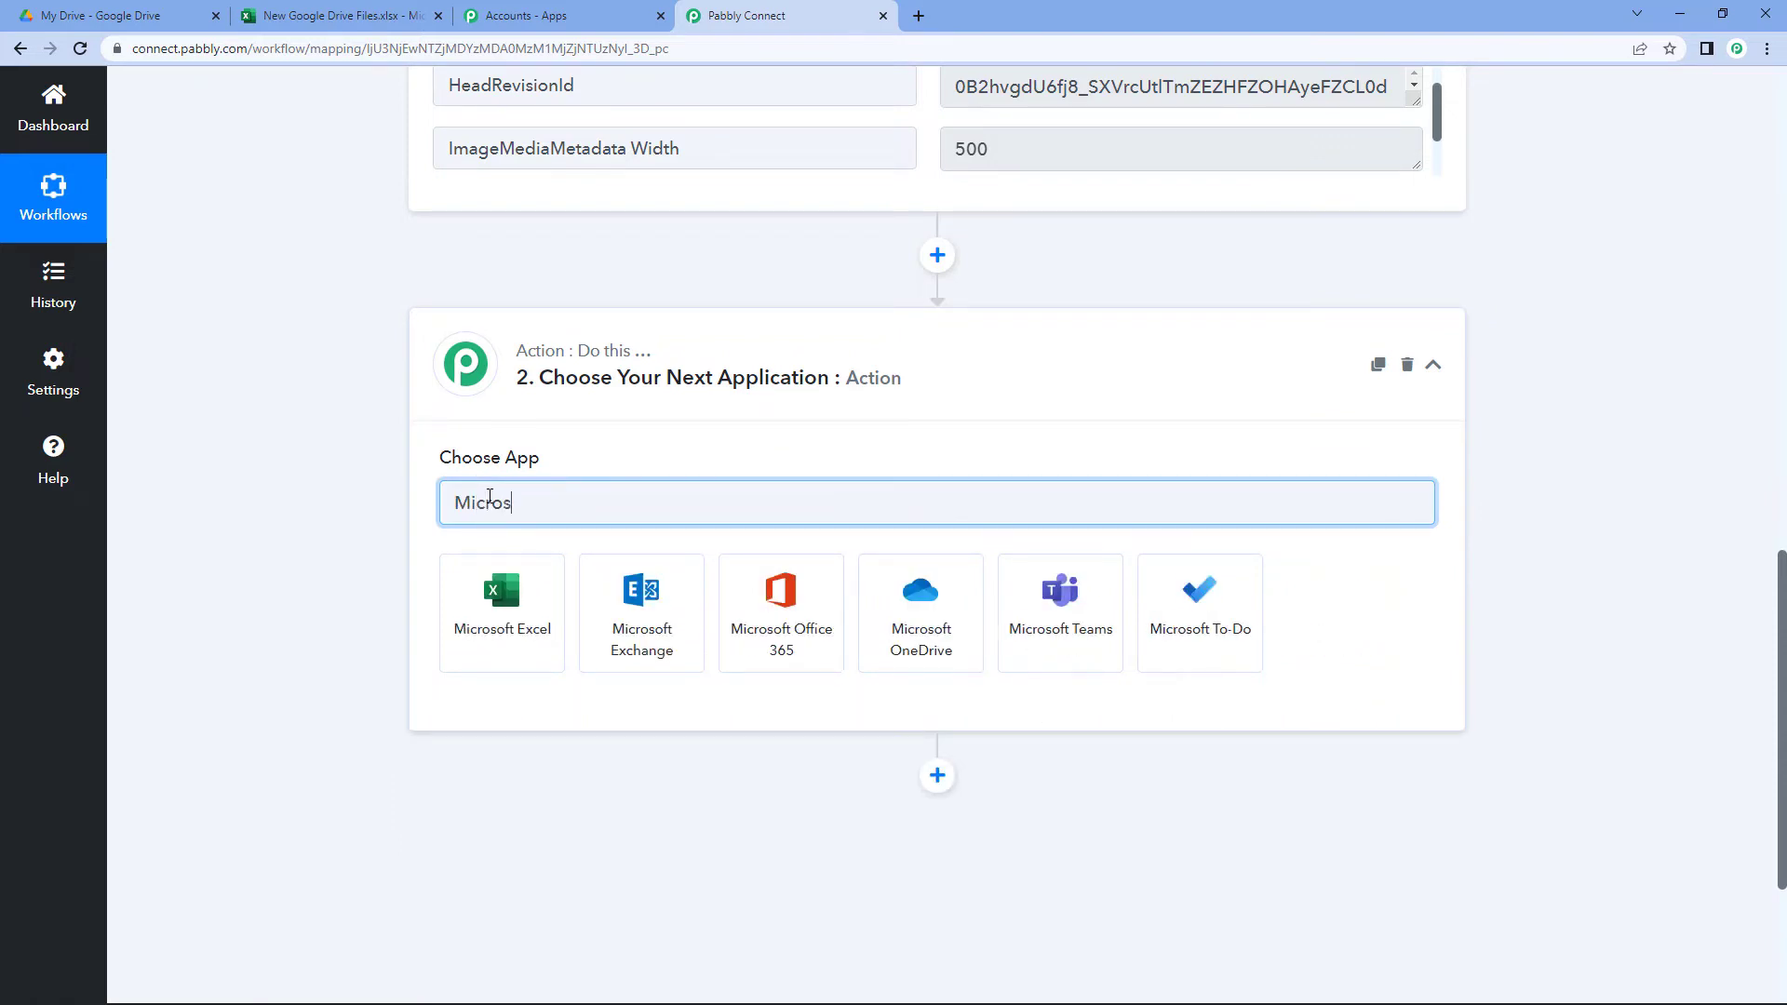
type("oft")
left_click(529, 590)
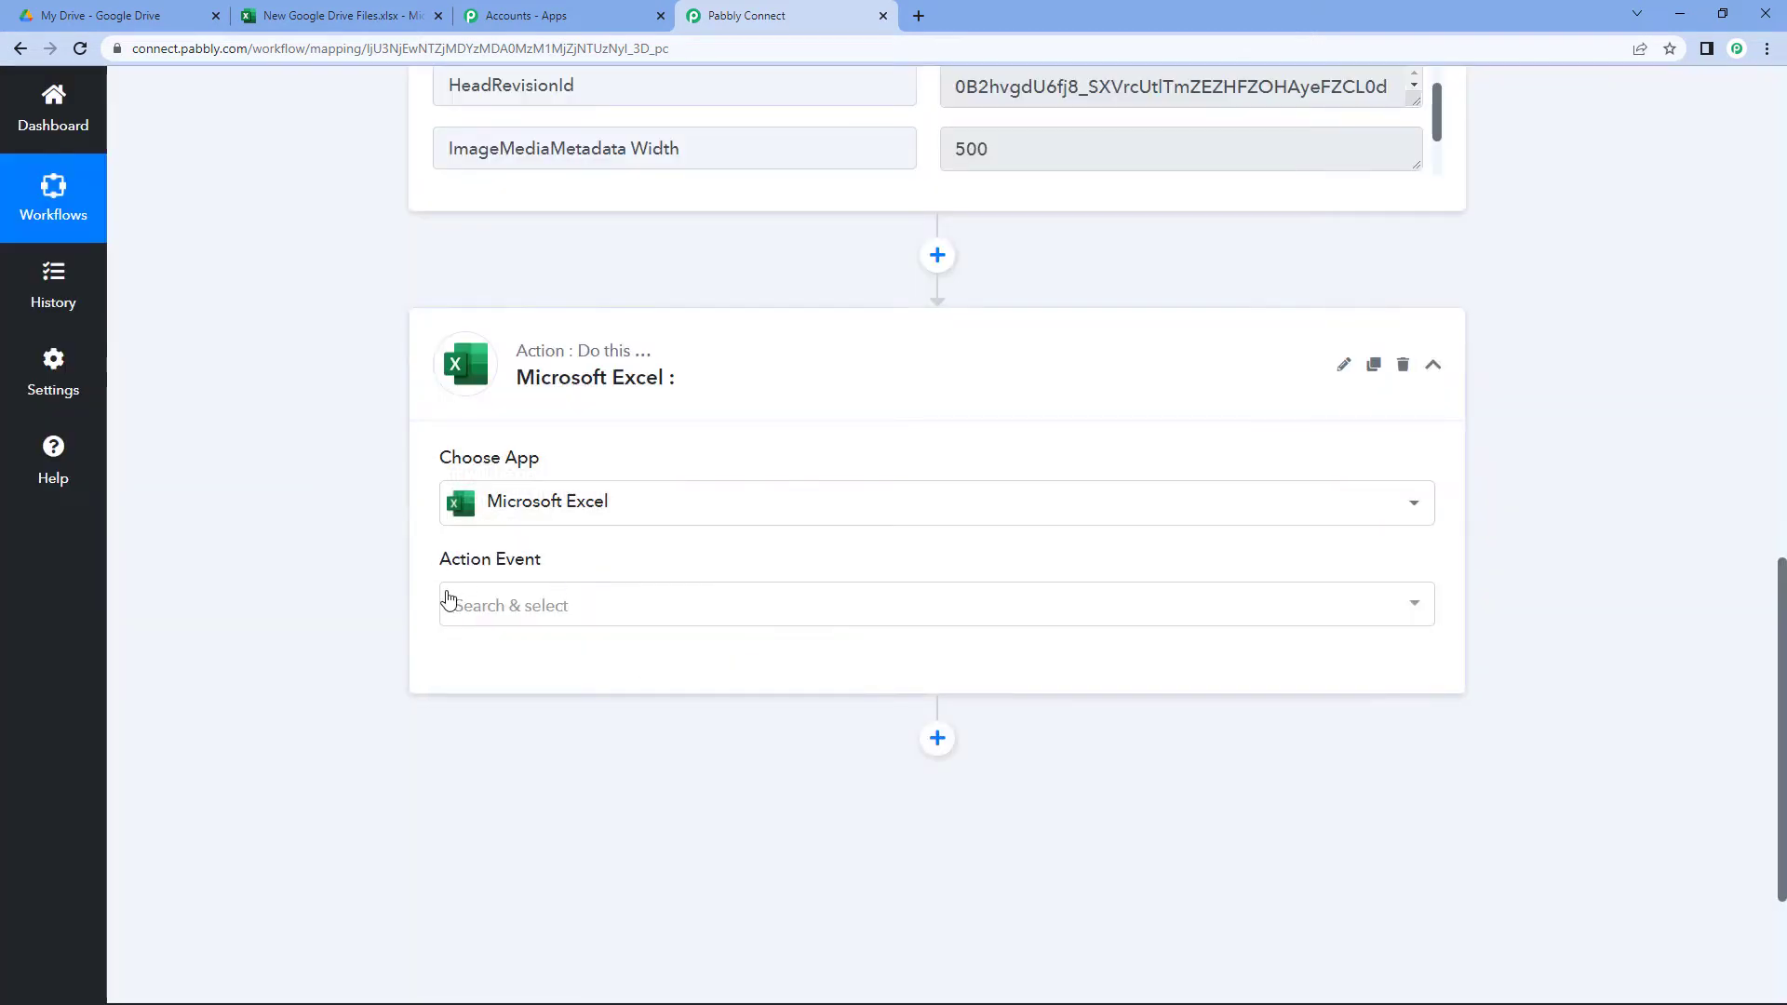
left_click(566, 605)
scroll(355, 573, "down", 2)
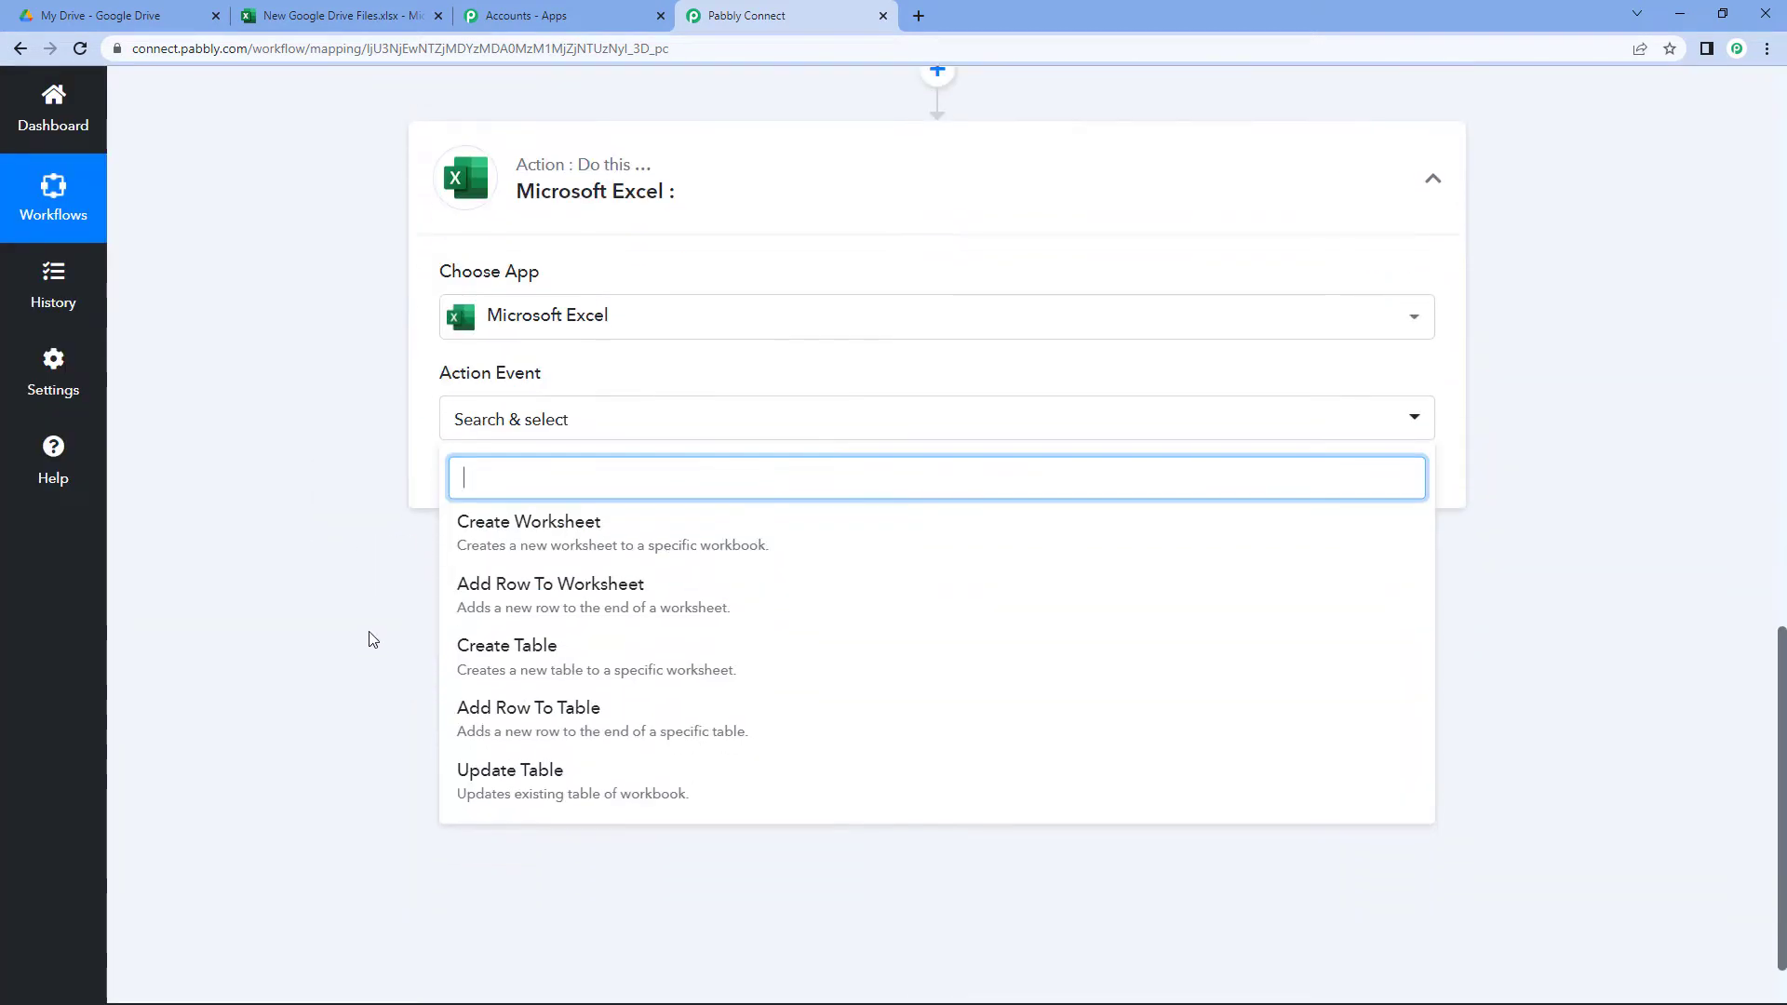
left_click(559, 610)
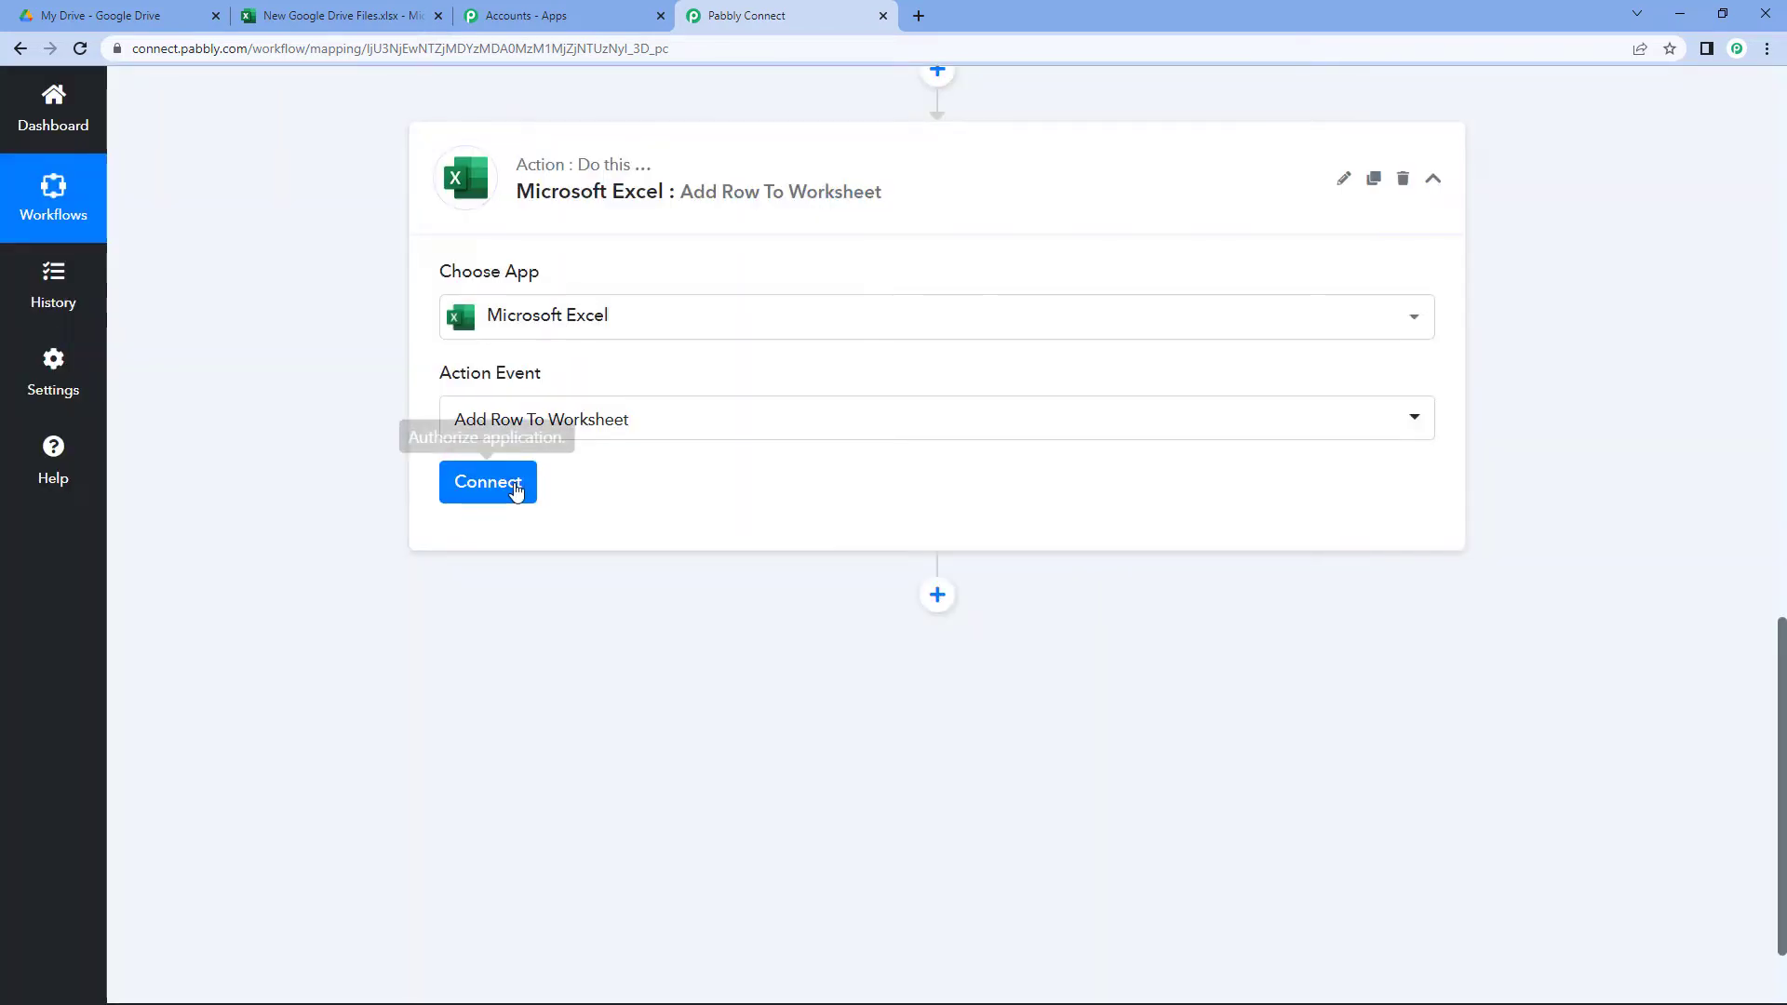
Add a new Microsoft Excel connection for the action and grant Pabbly Connect the requested access to the Microsoft account.
left_click(514, 485)
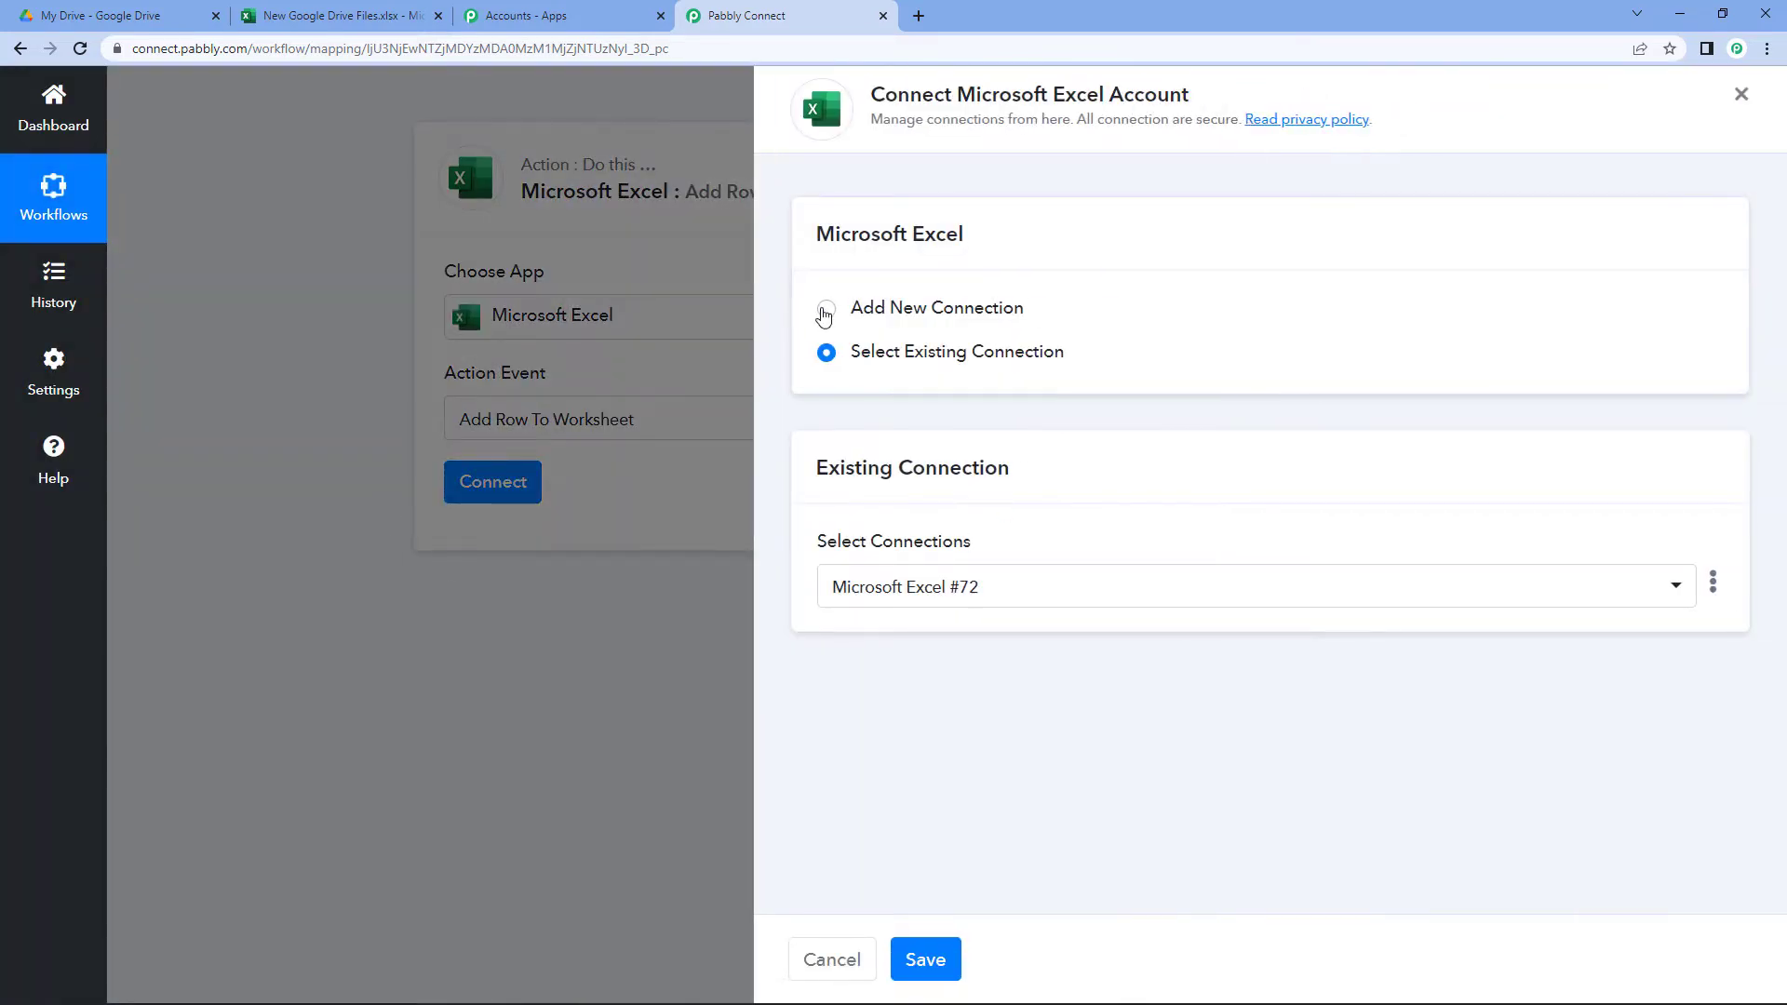
left_click(824, 311)
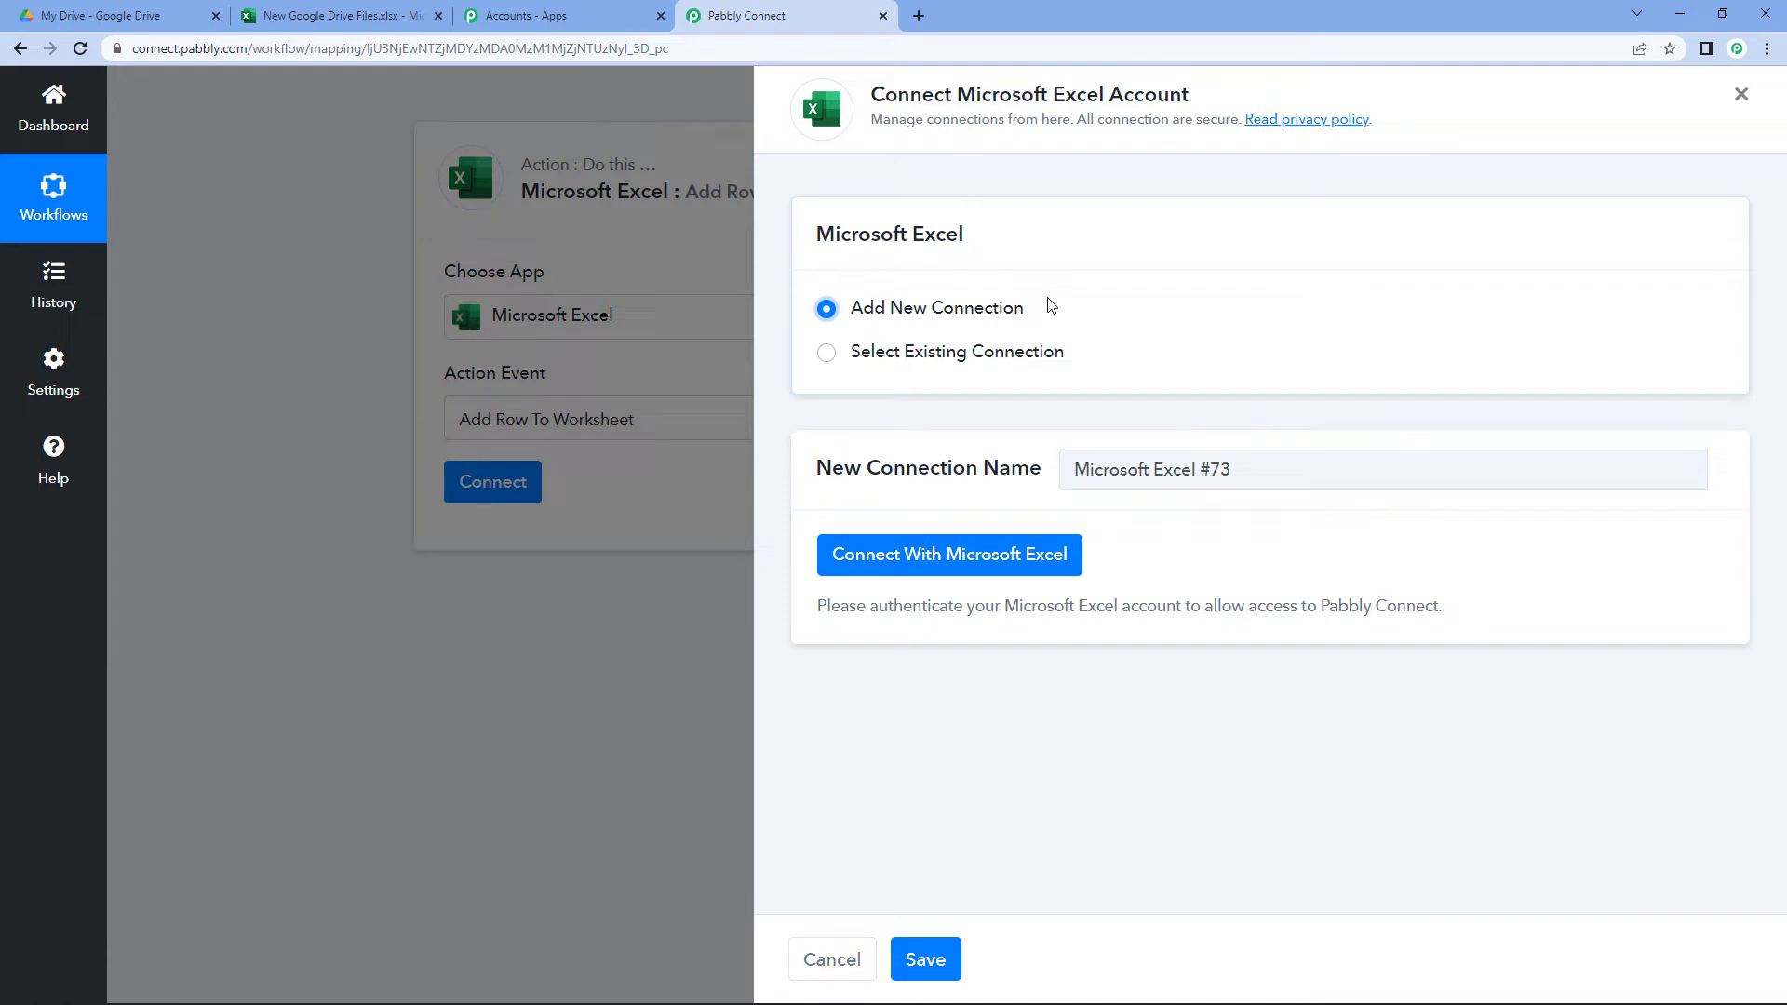
left_click(931, 555)
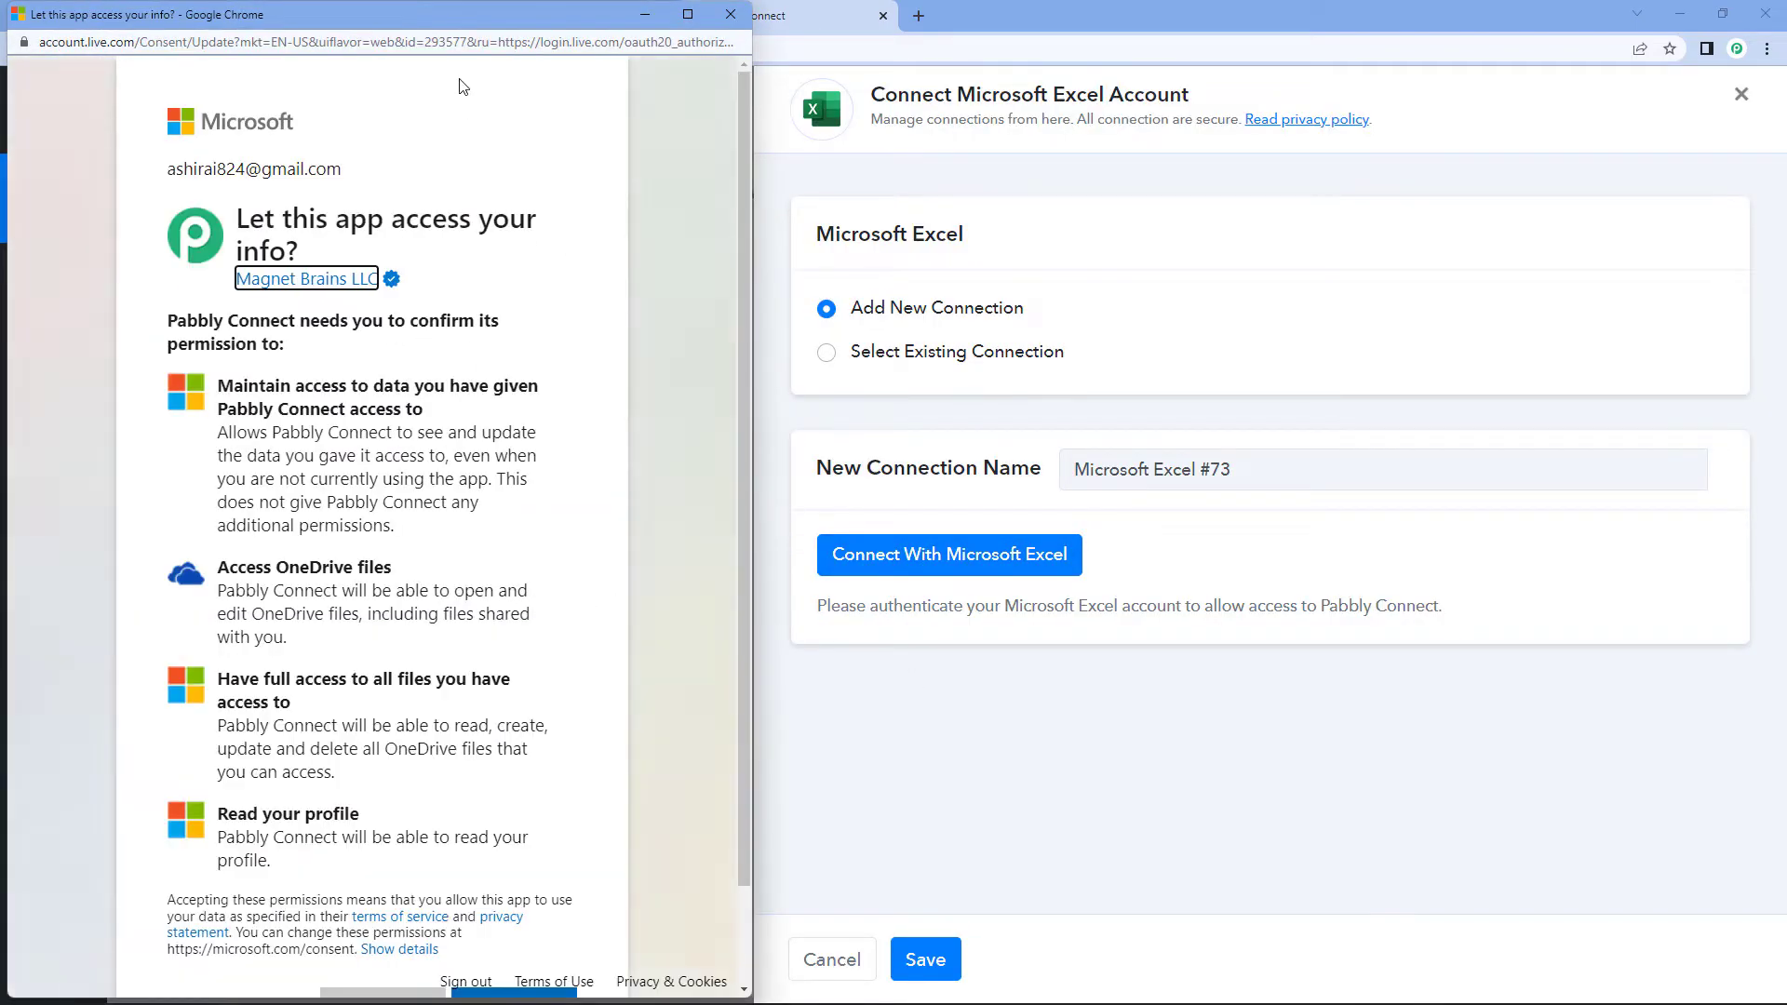
left_click_drag(534, 15, 548, 74)
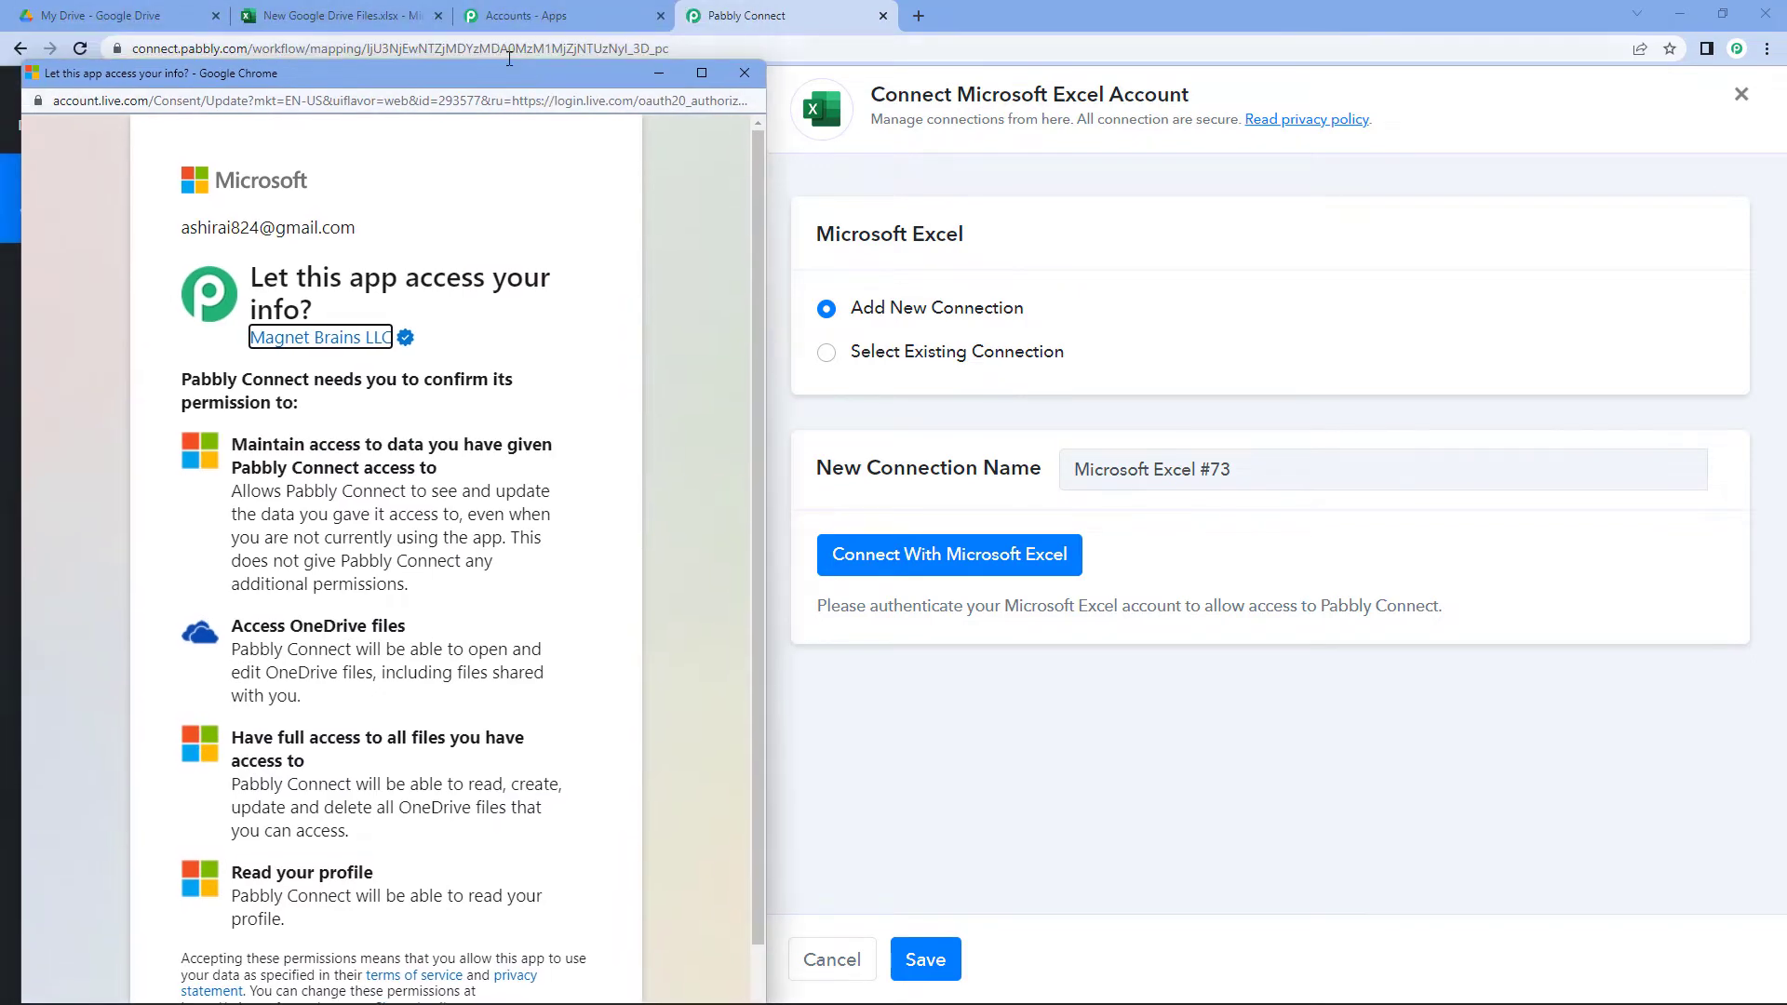
left_click(328, 28)
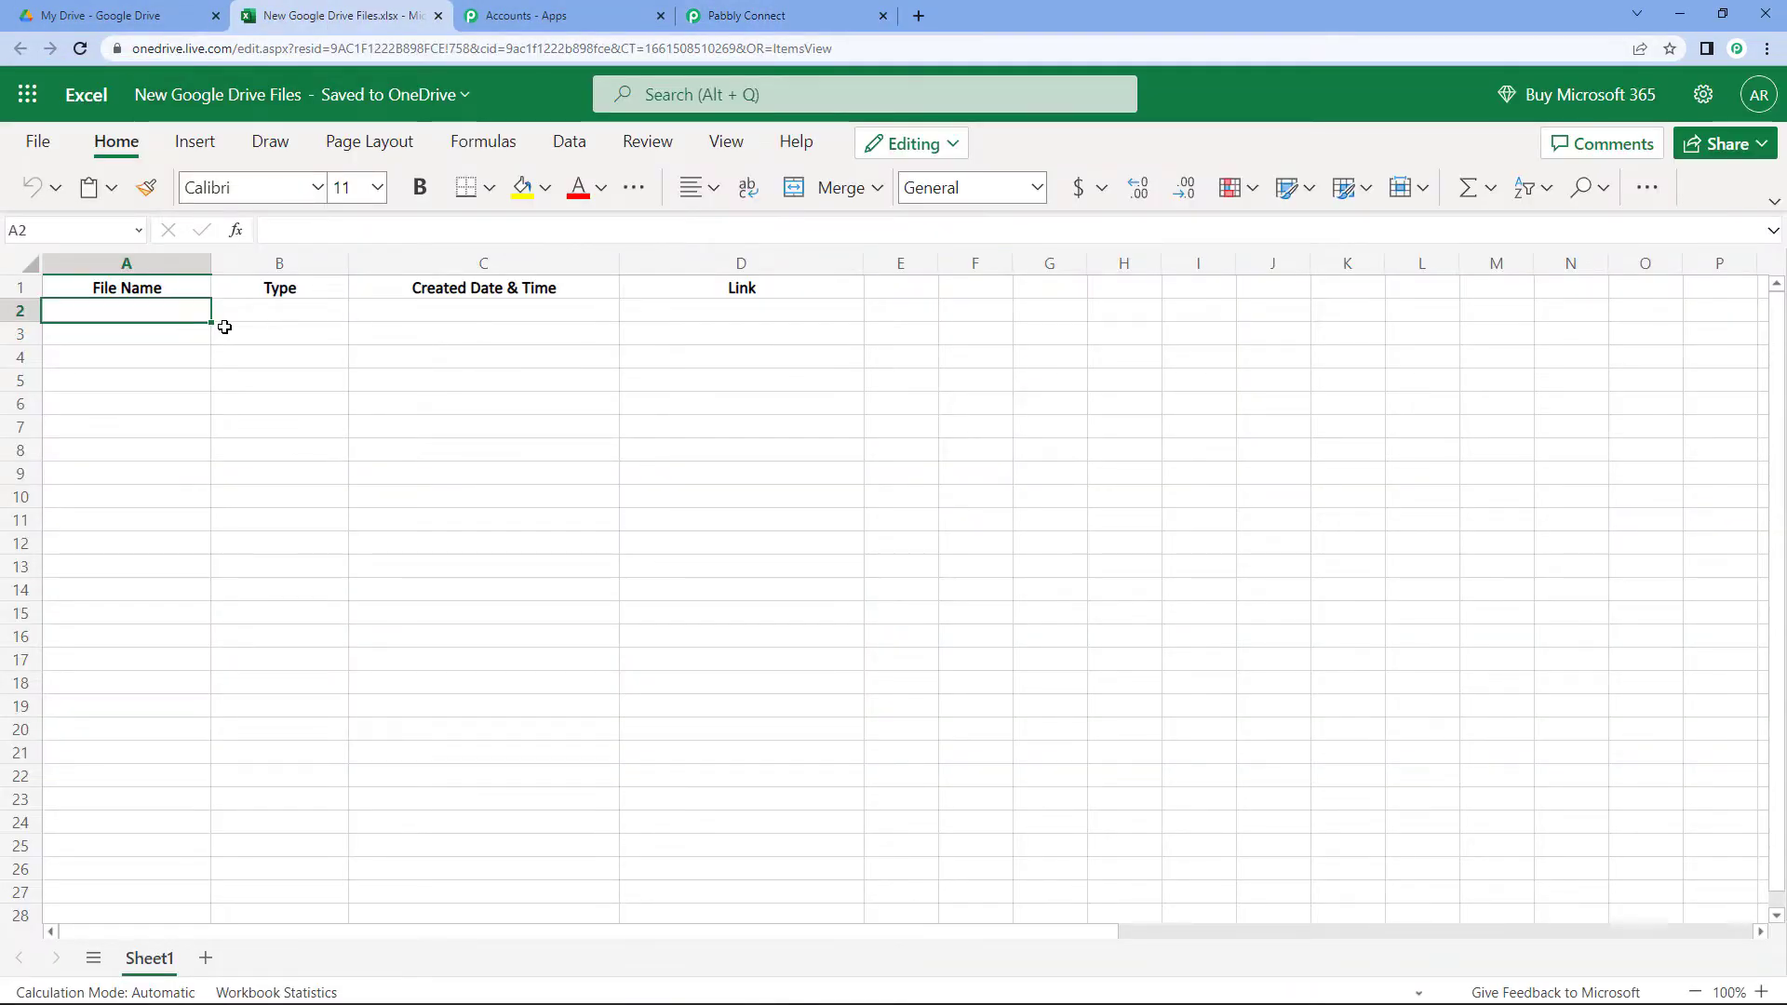
left_click(726, 15)
key("alt+Tab")
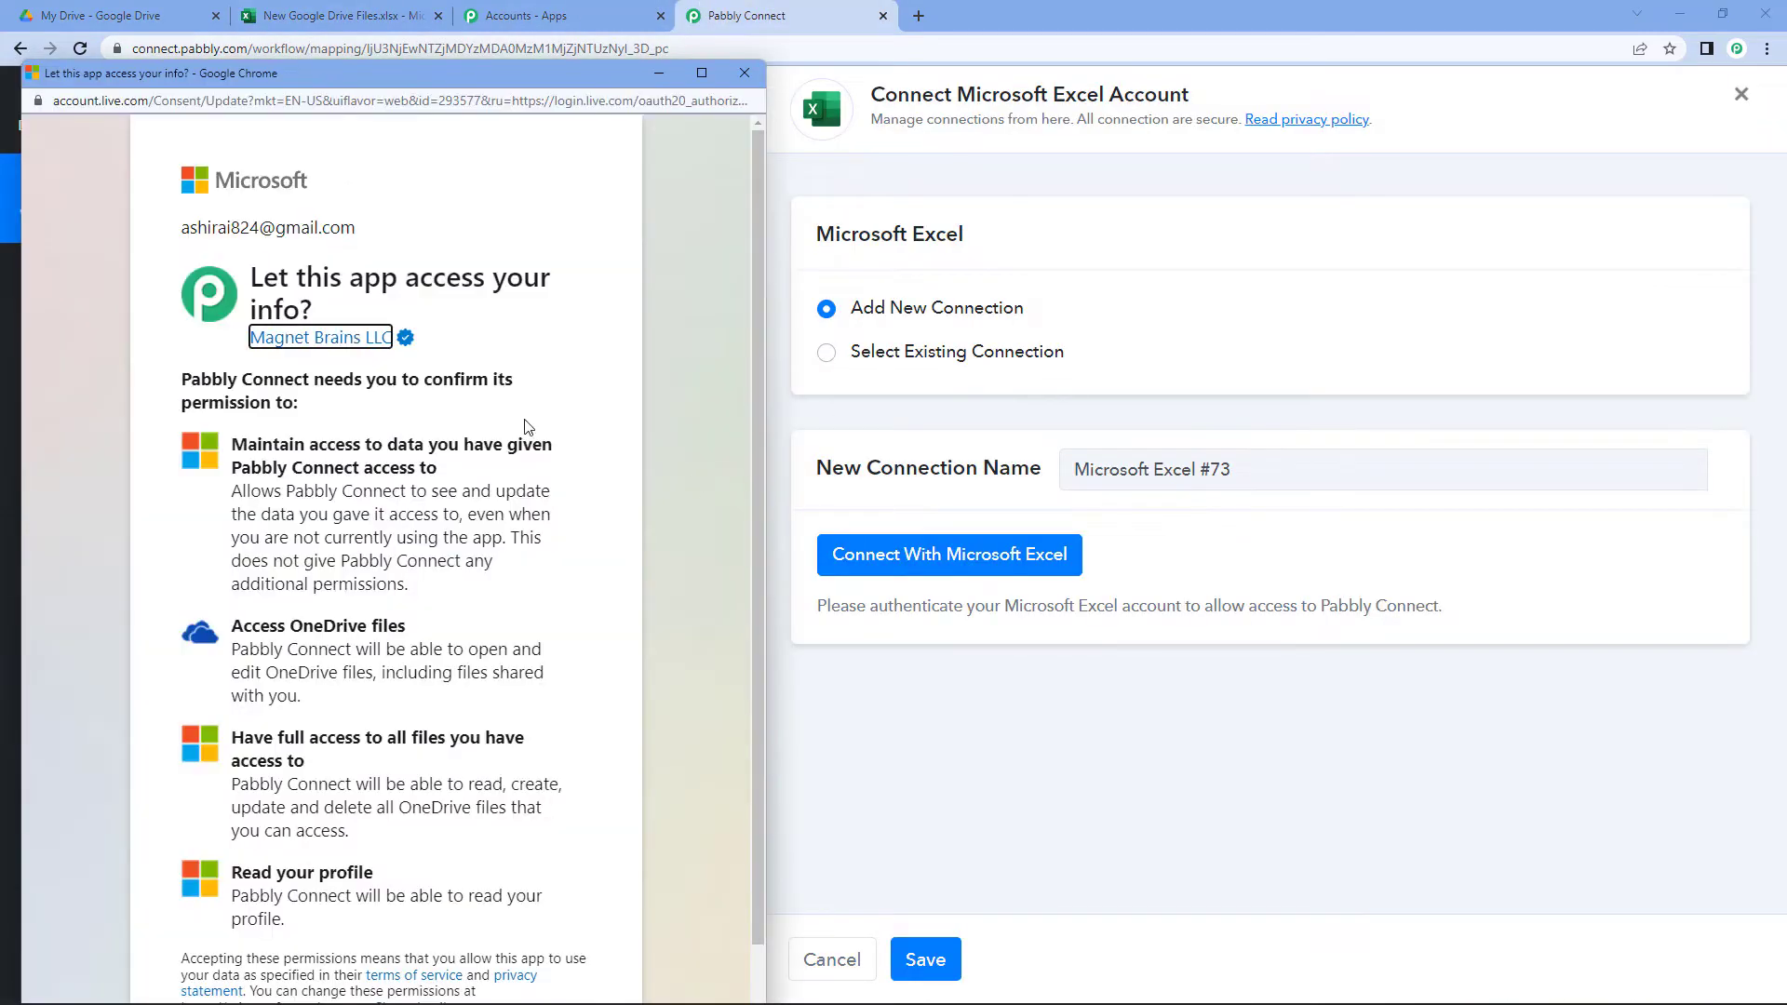
scroll(537, 433, "down", 3)
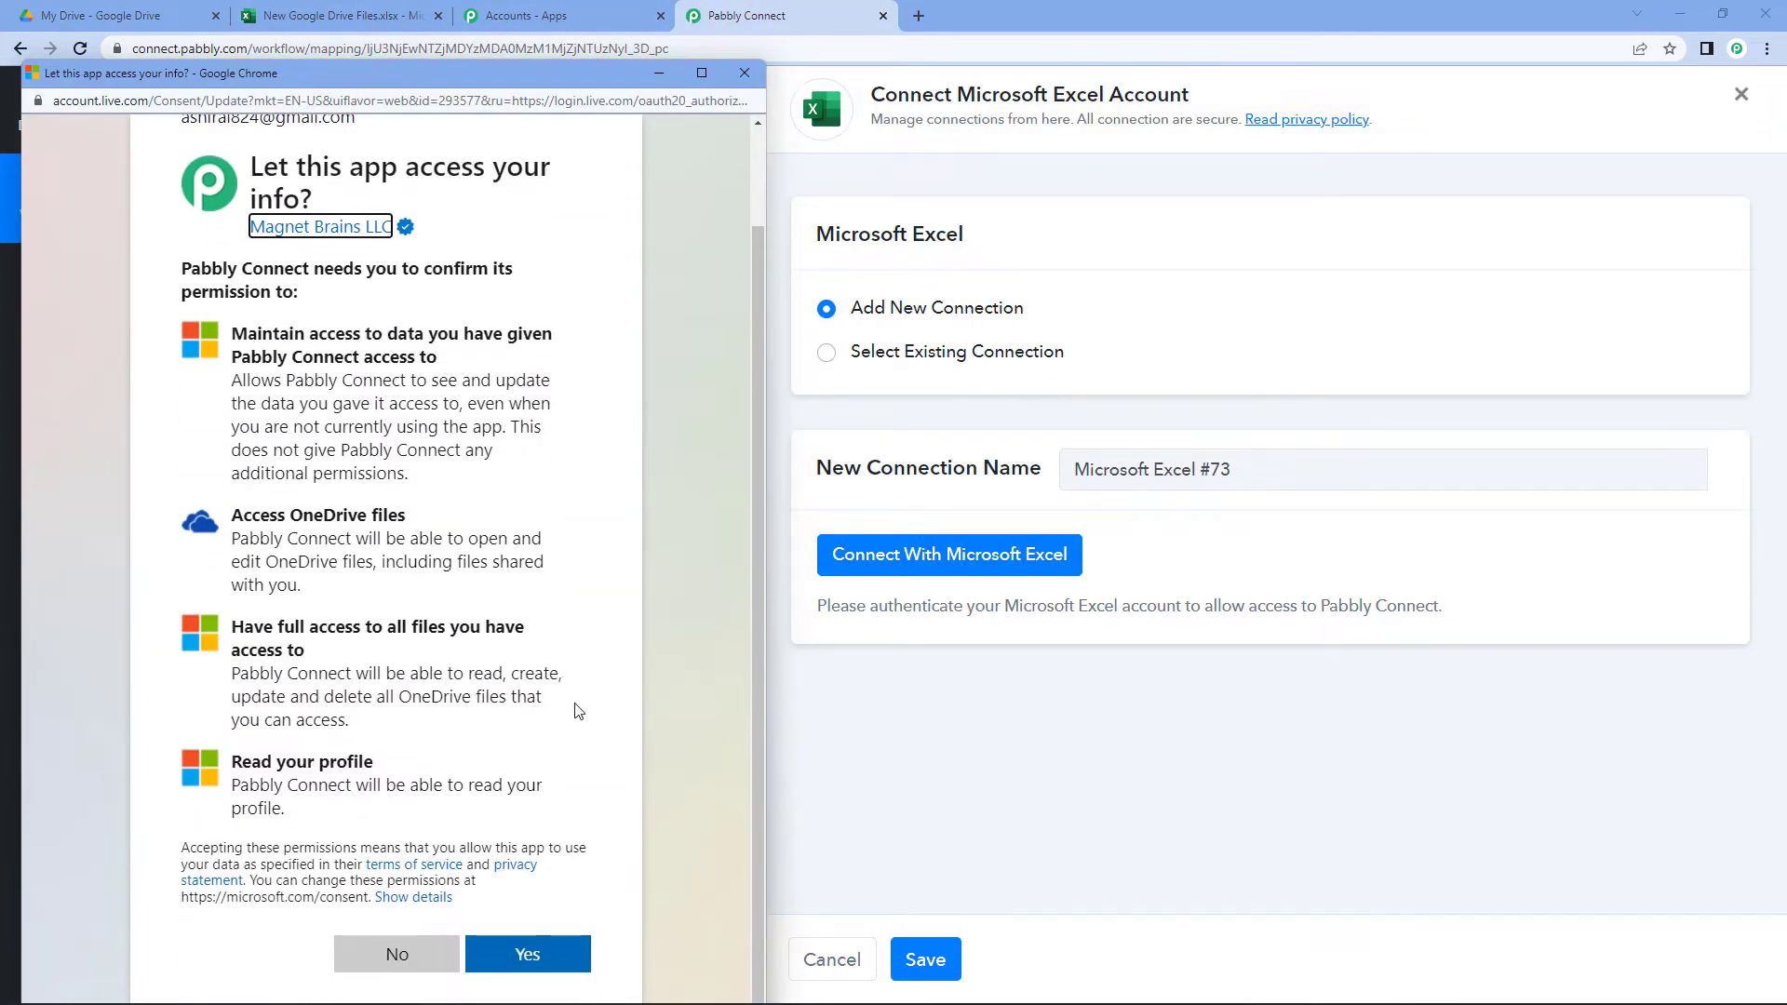
left_click(523, 955)
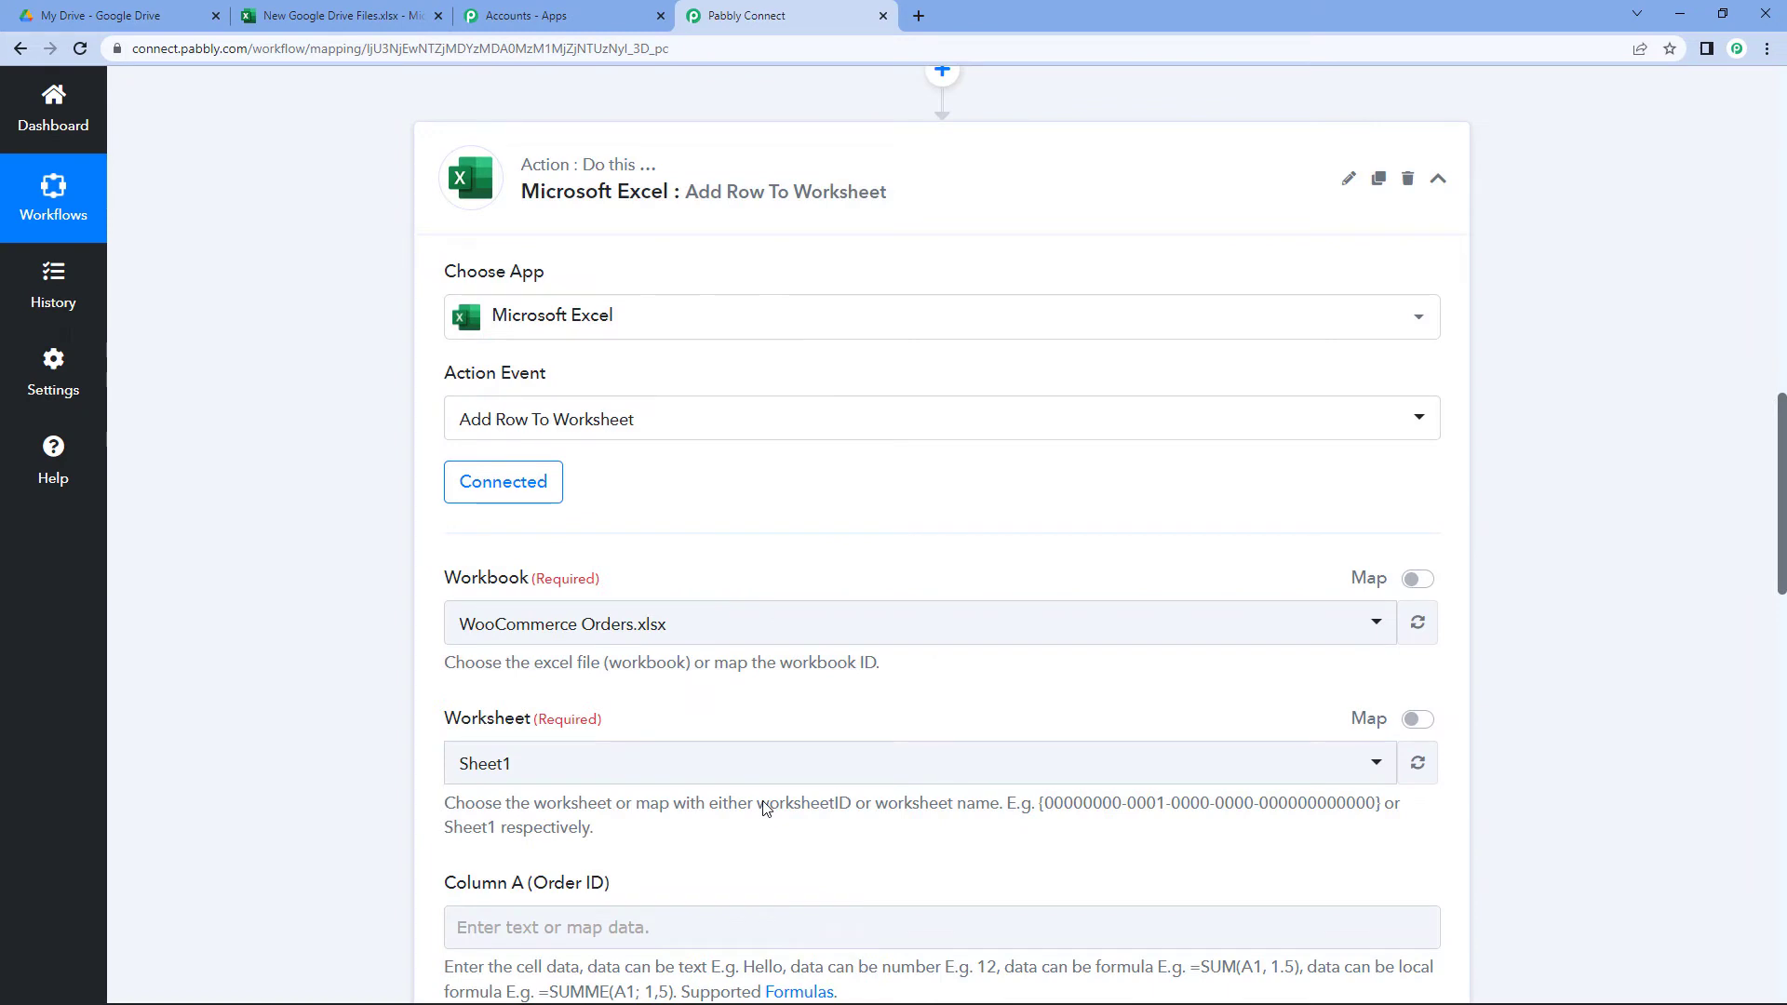
Set the action's workbook to New Google Drive Files.xlsx, checking the name against the open Excel file.
scroll(639, 531, "down", 2)
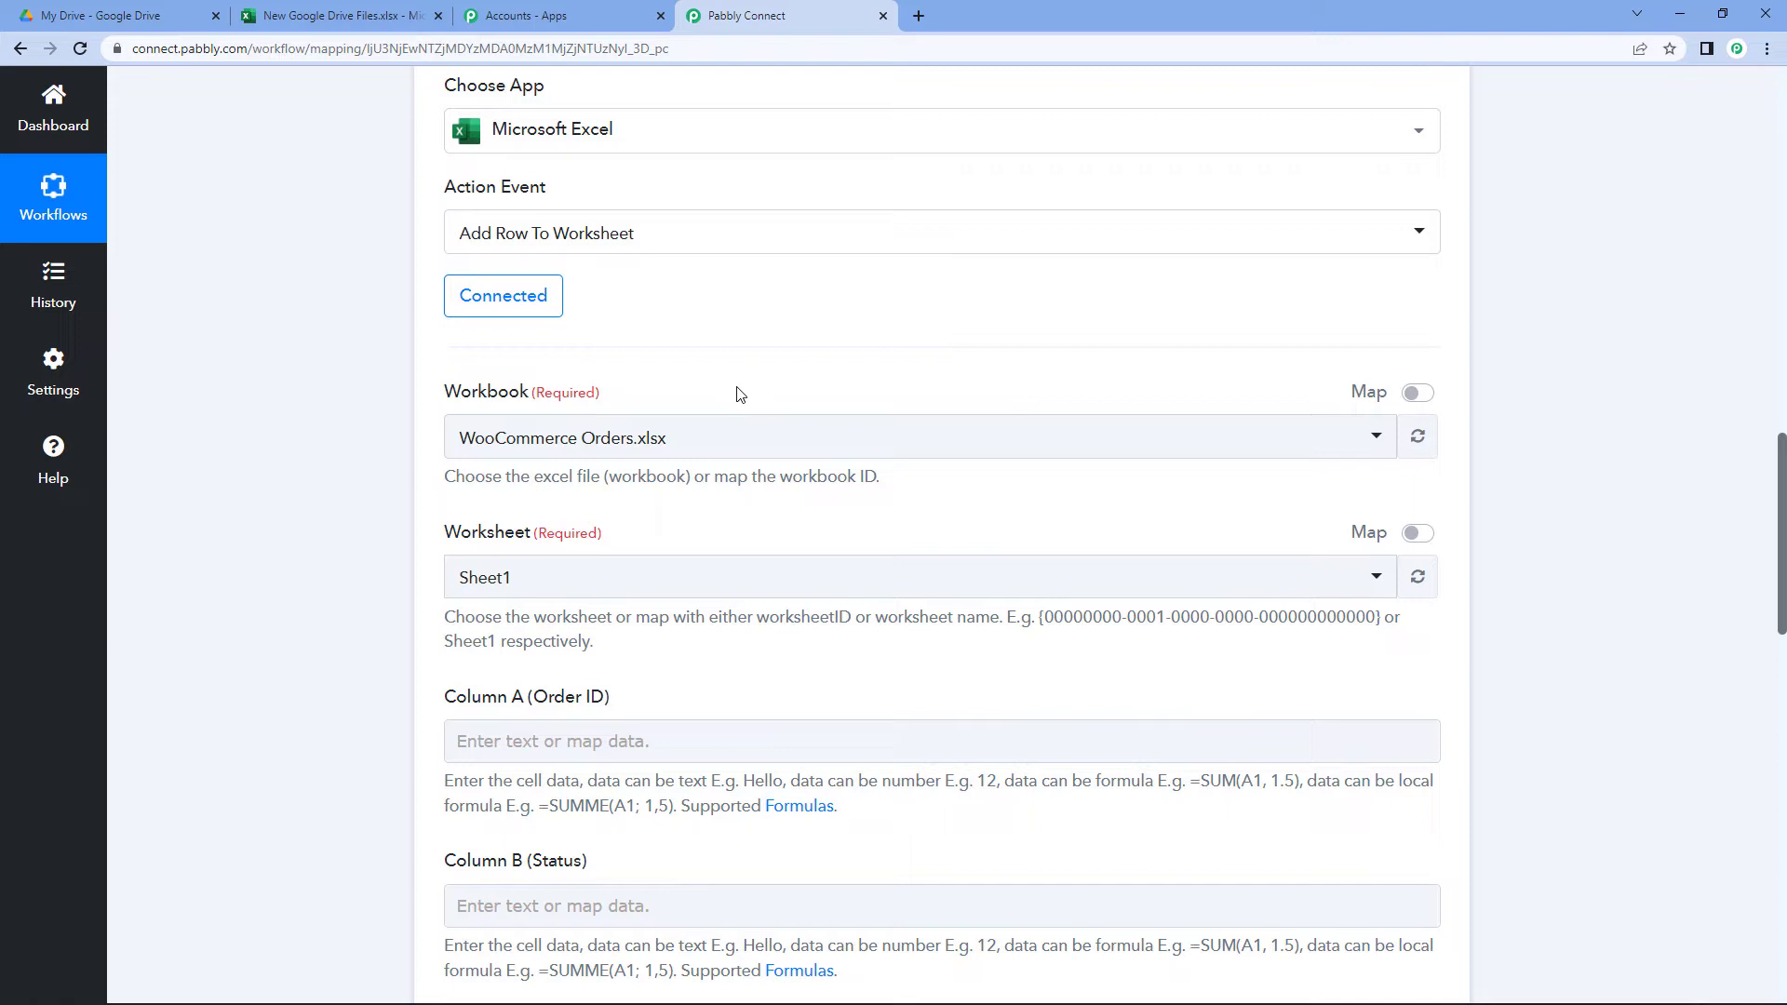
left_click(698, 440)
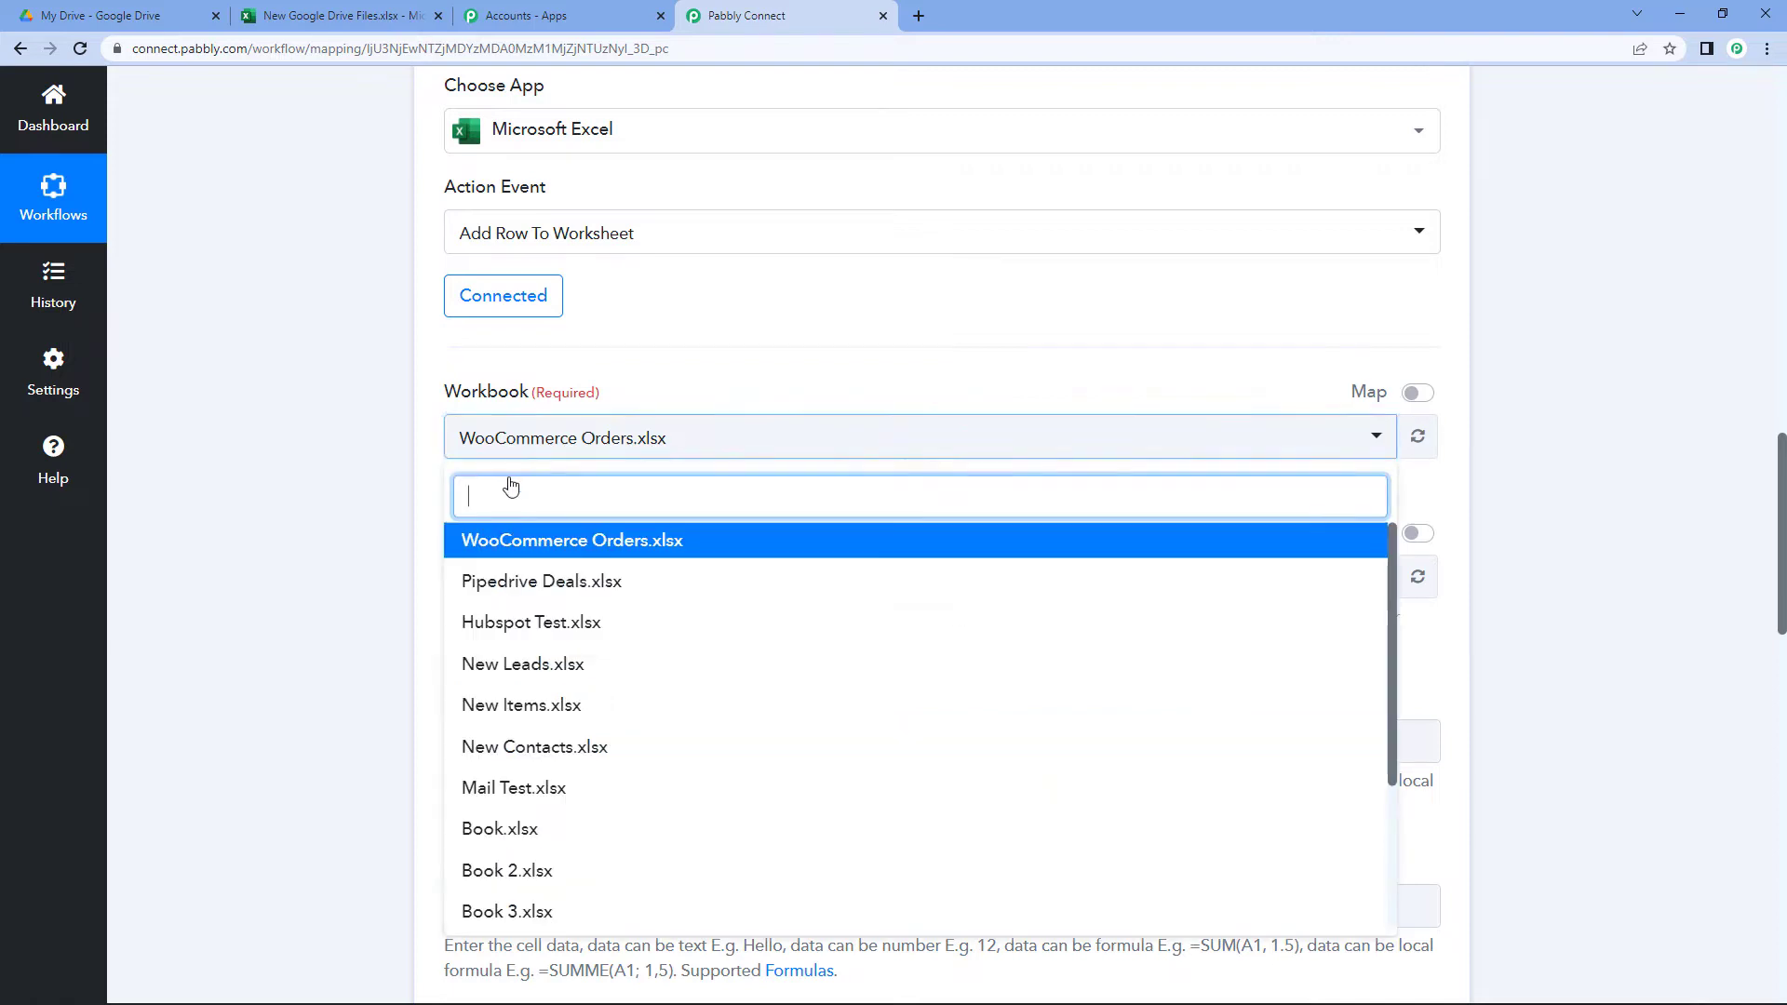
scroll(498, 390, "down", 2)
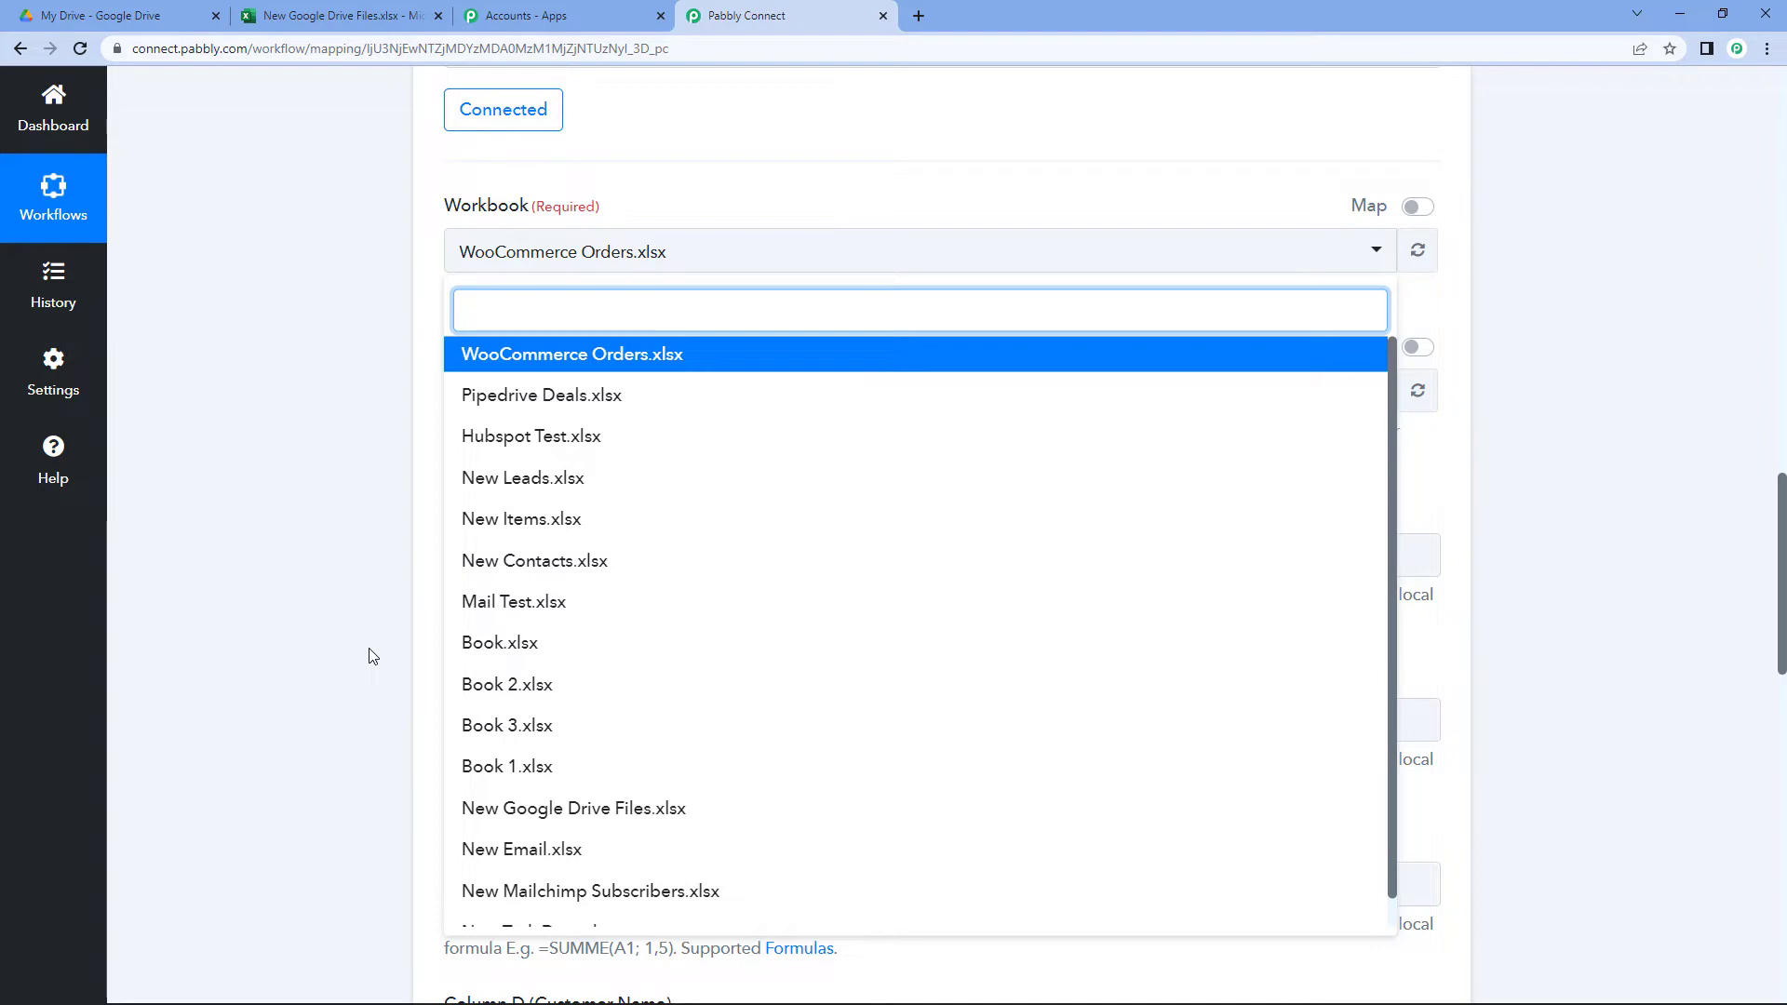
left_click(353, 16)
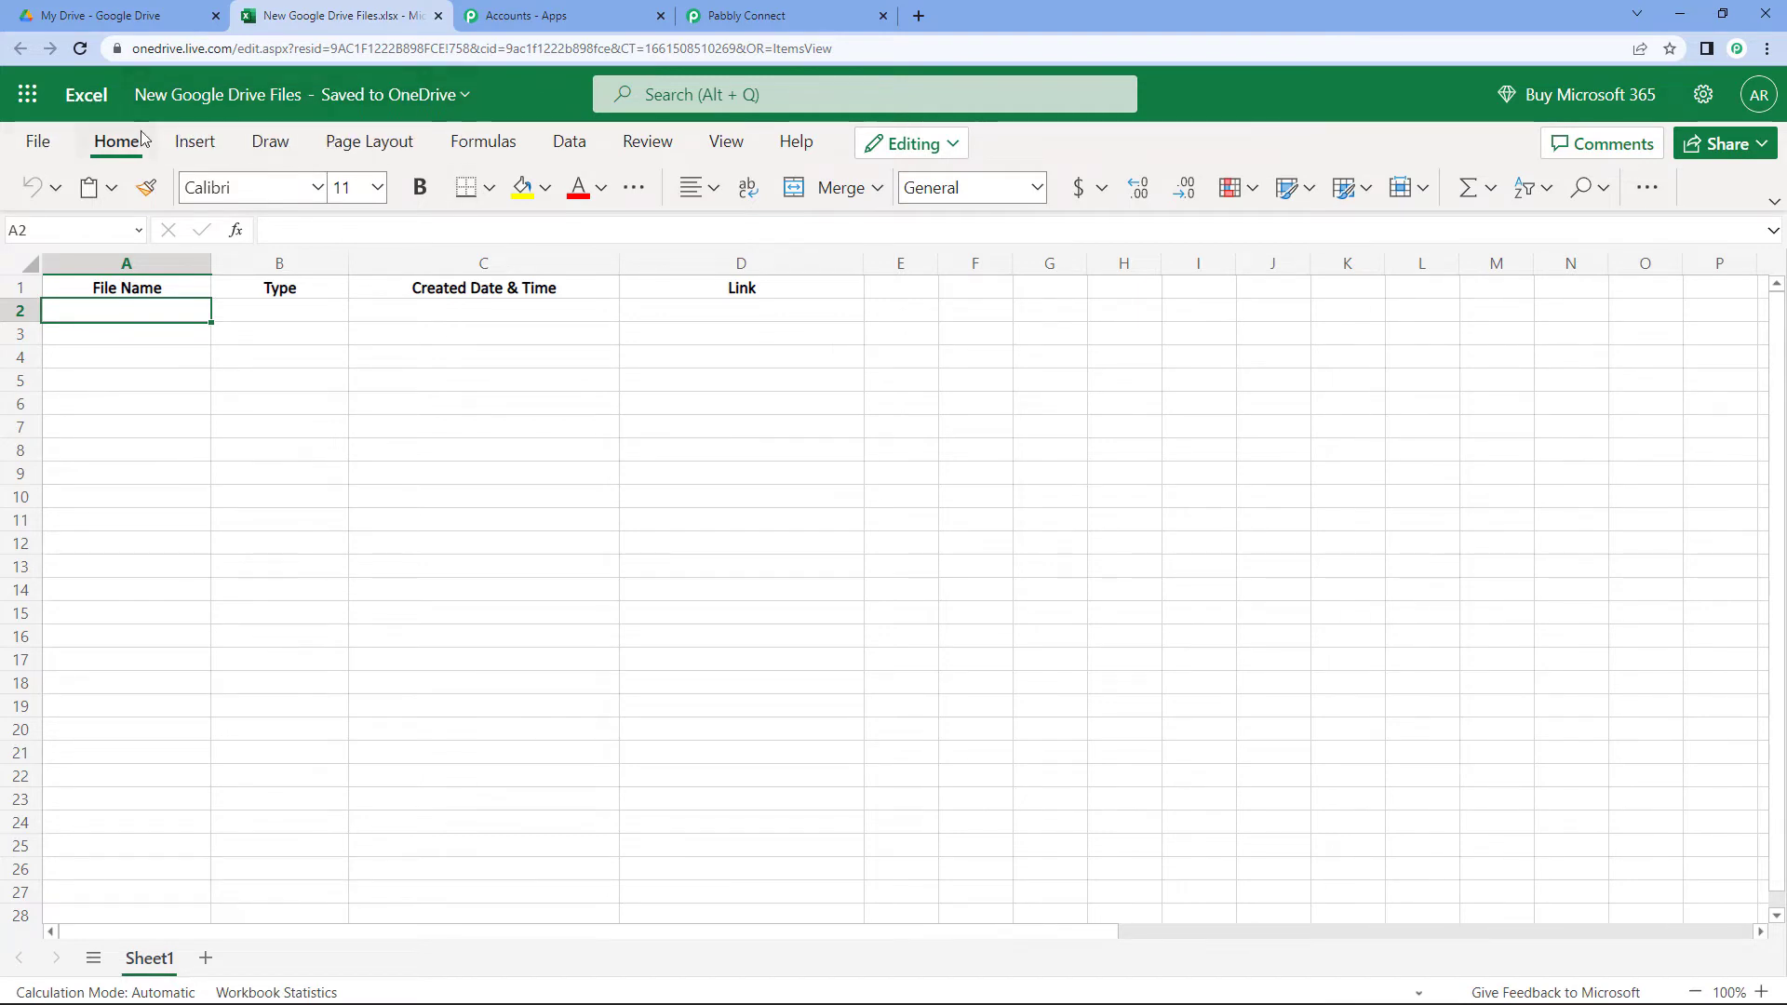
left_click(763, 16)
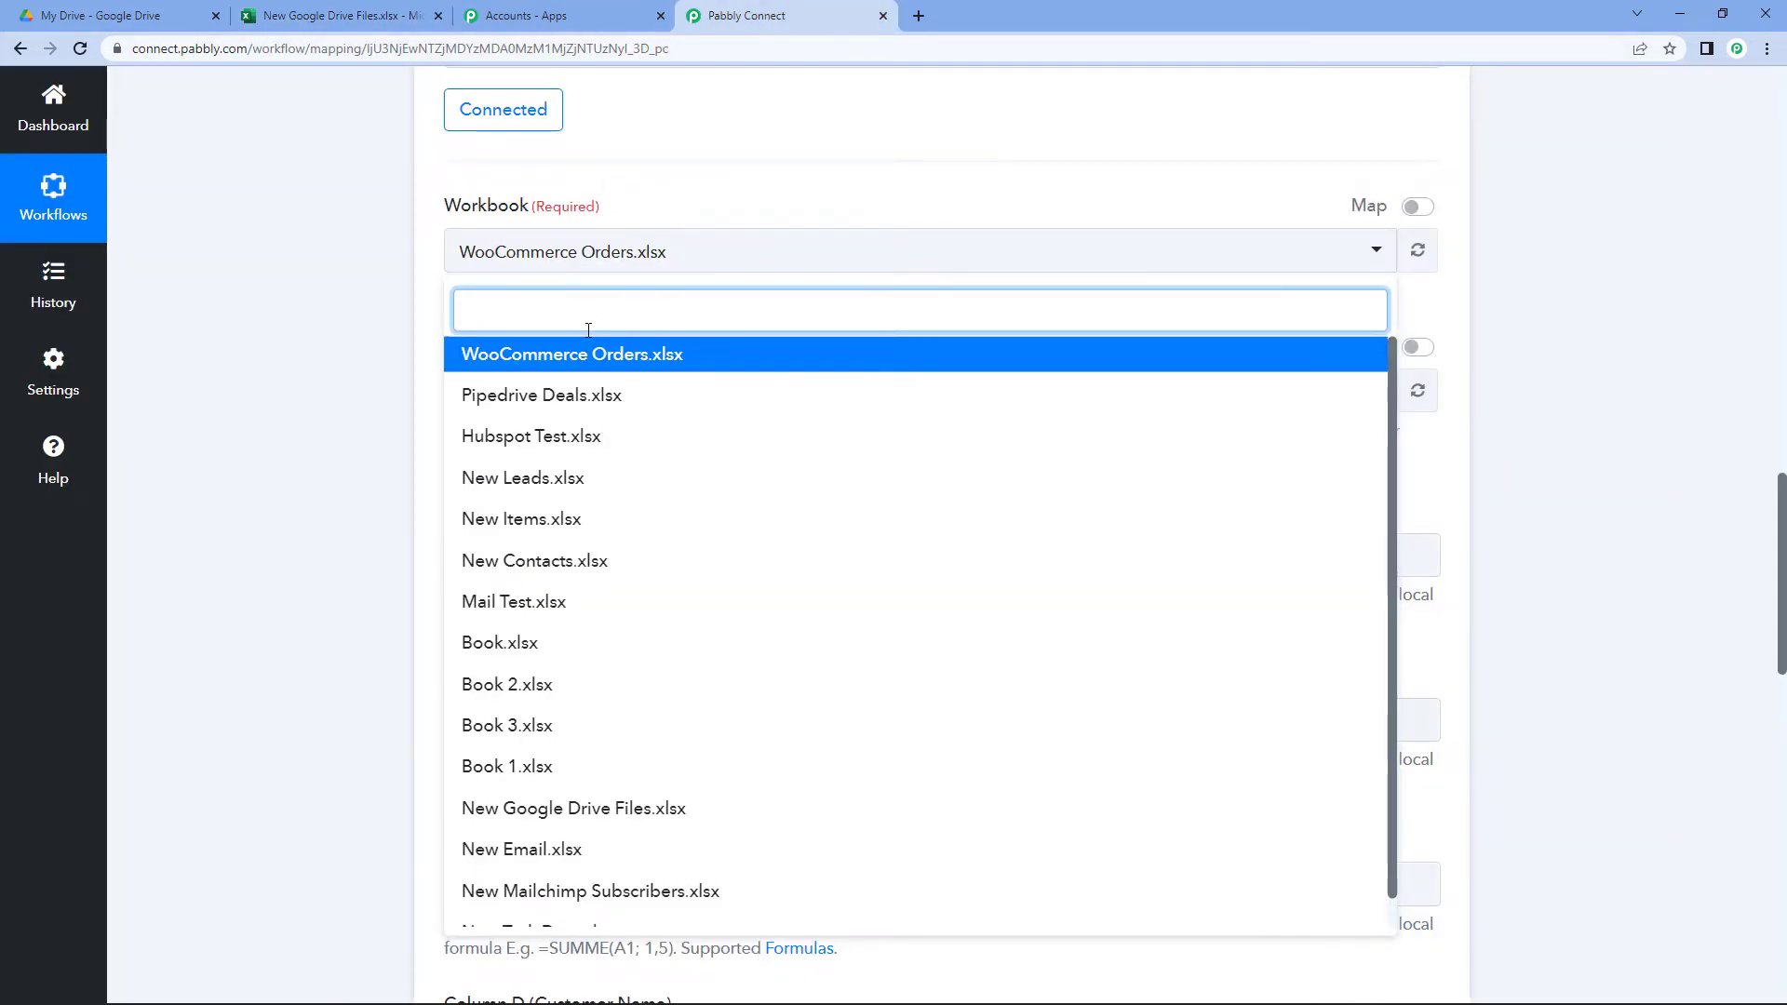
type("New")
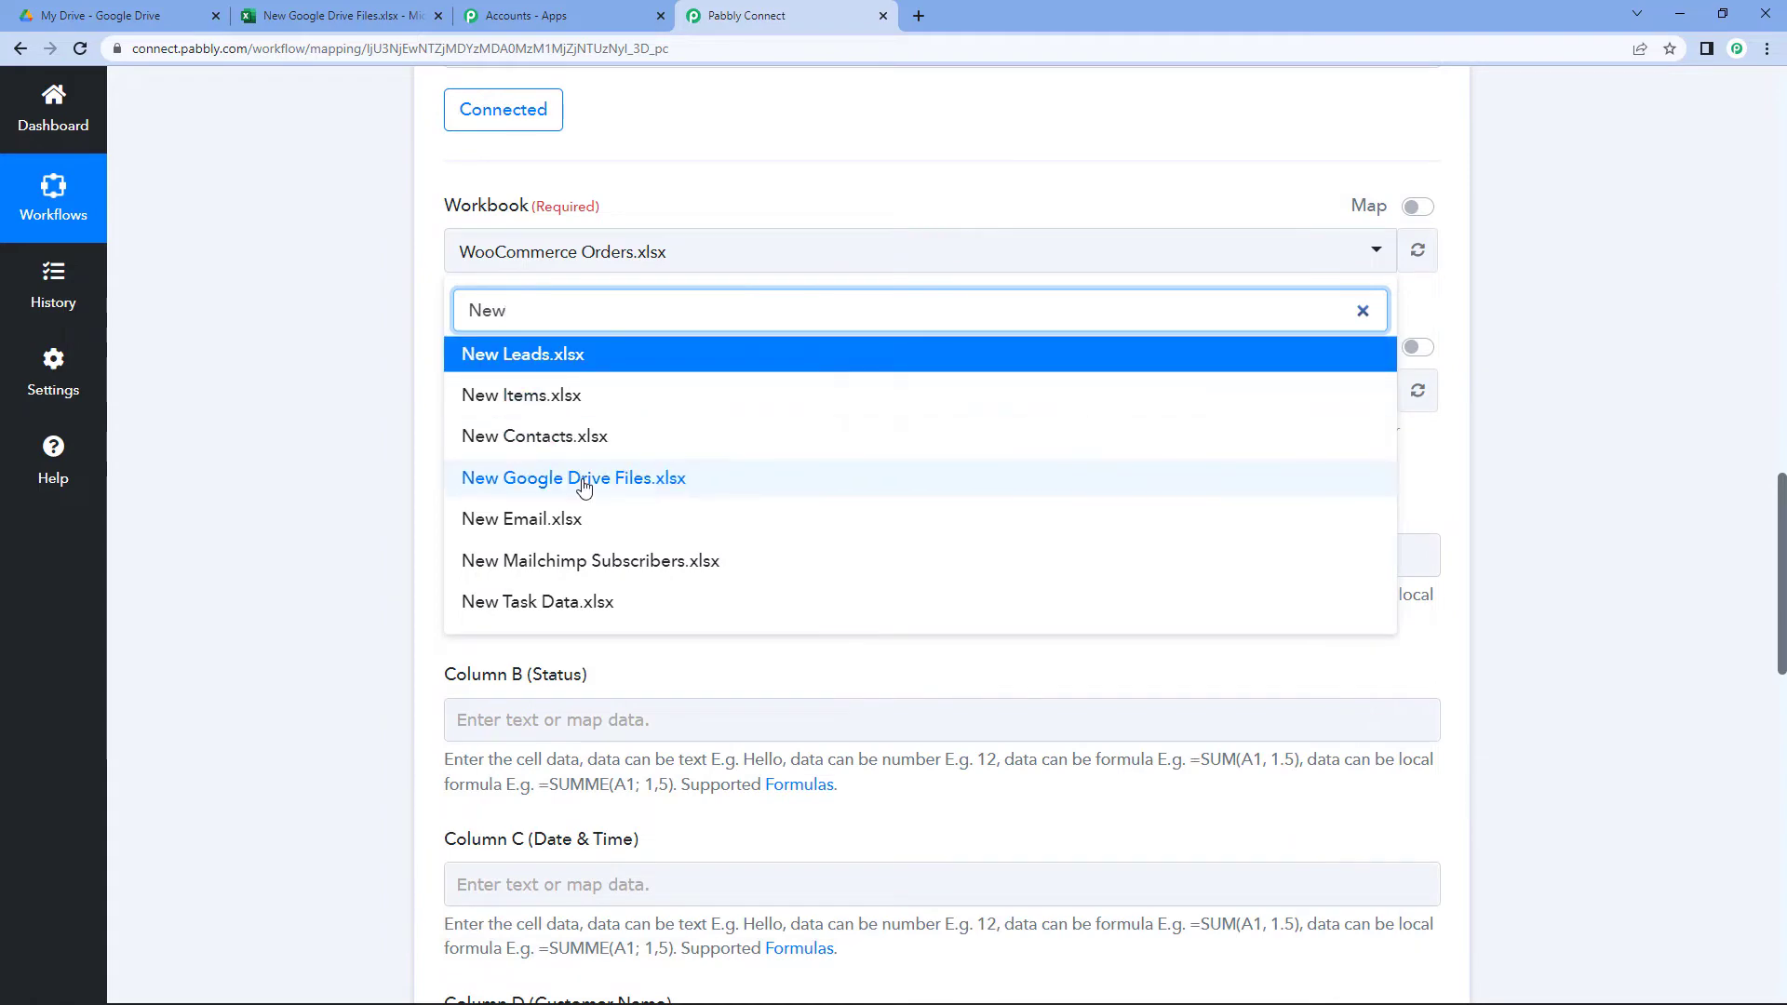
left_click(584, 478)
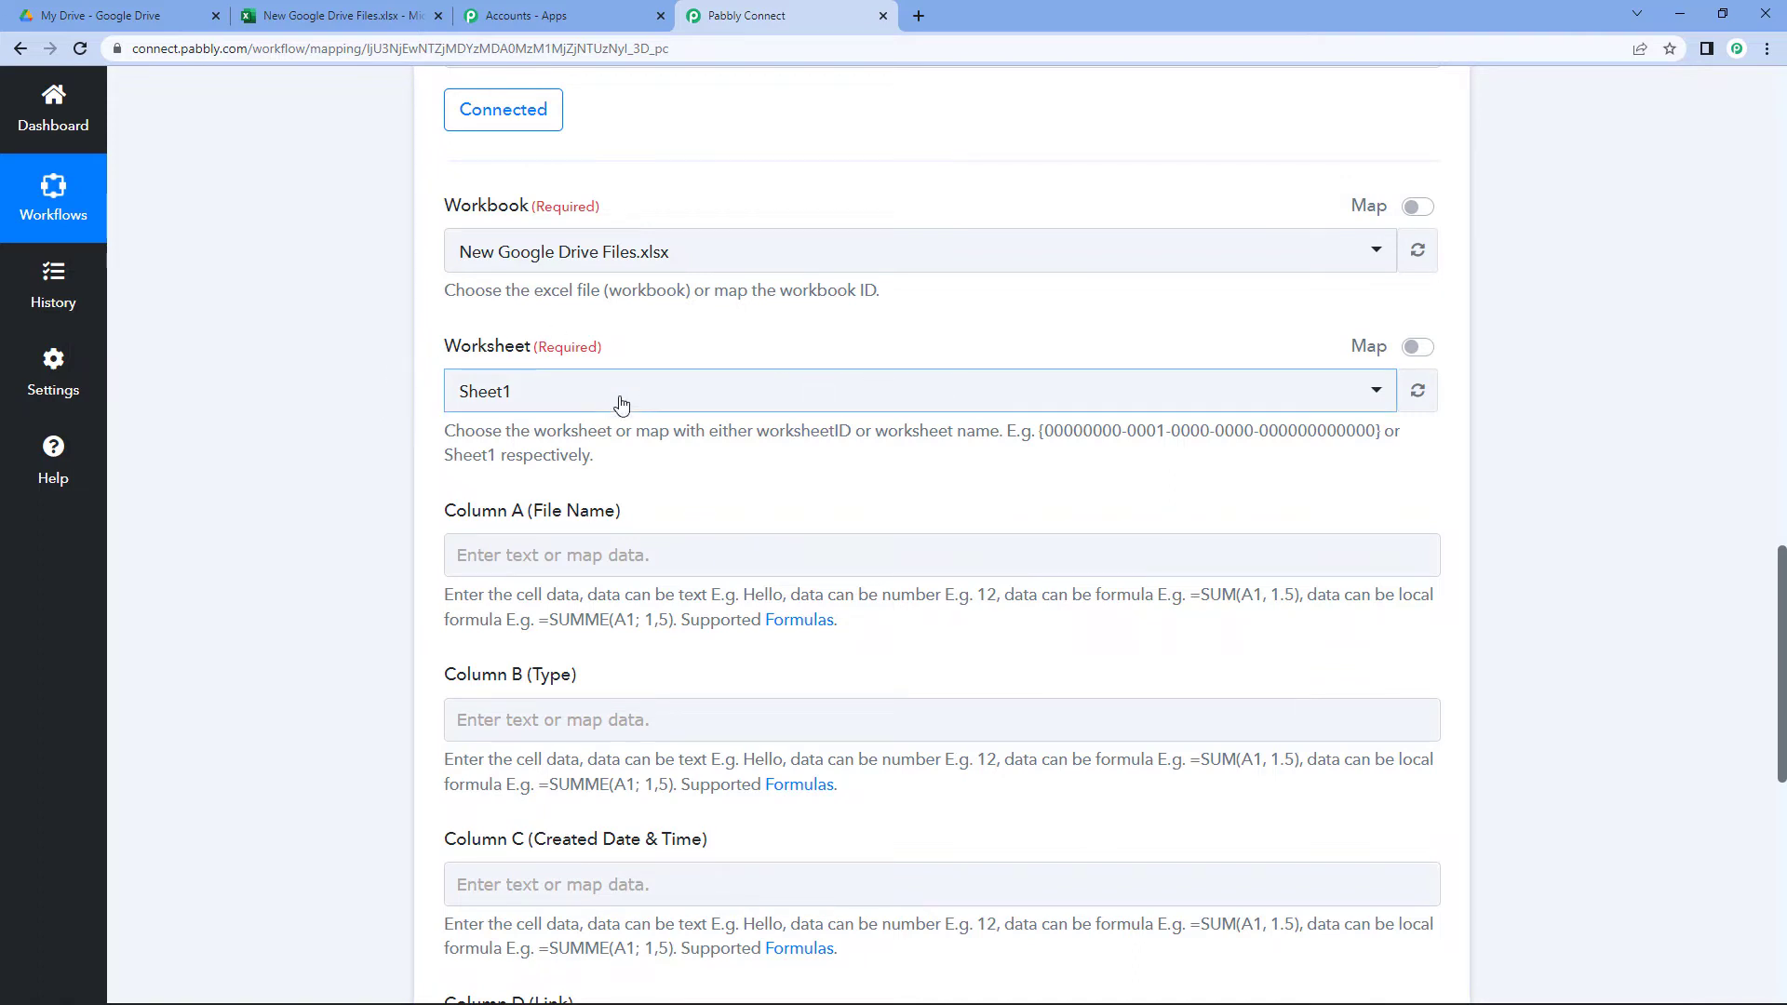
Check the sheet name in the Excel workbook and choose Sheet1 as the action's worksheet.
left_click(344, 16)
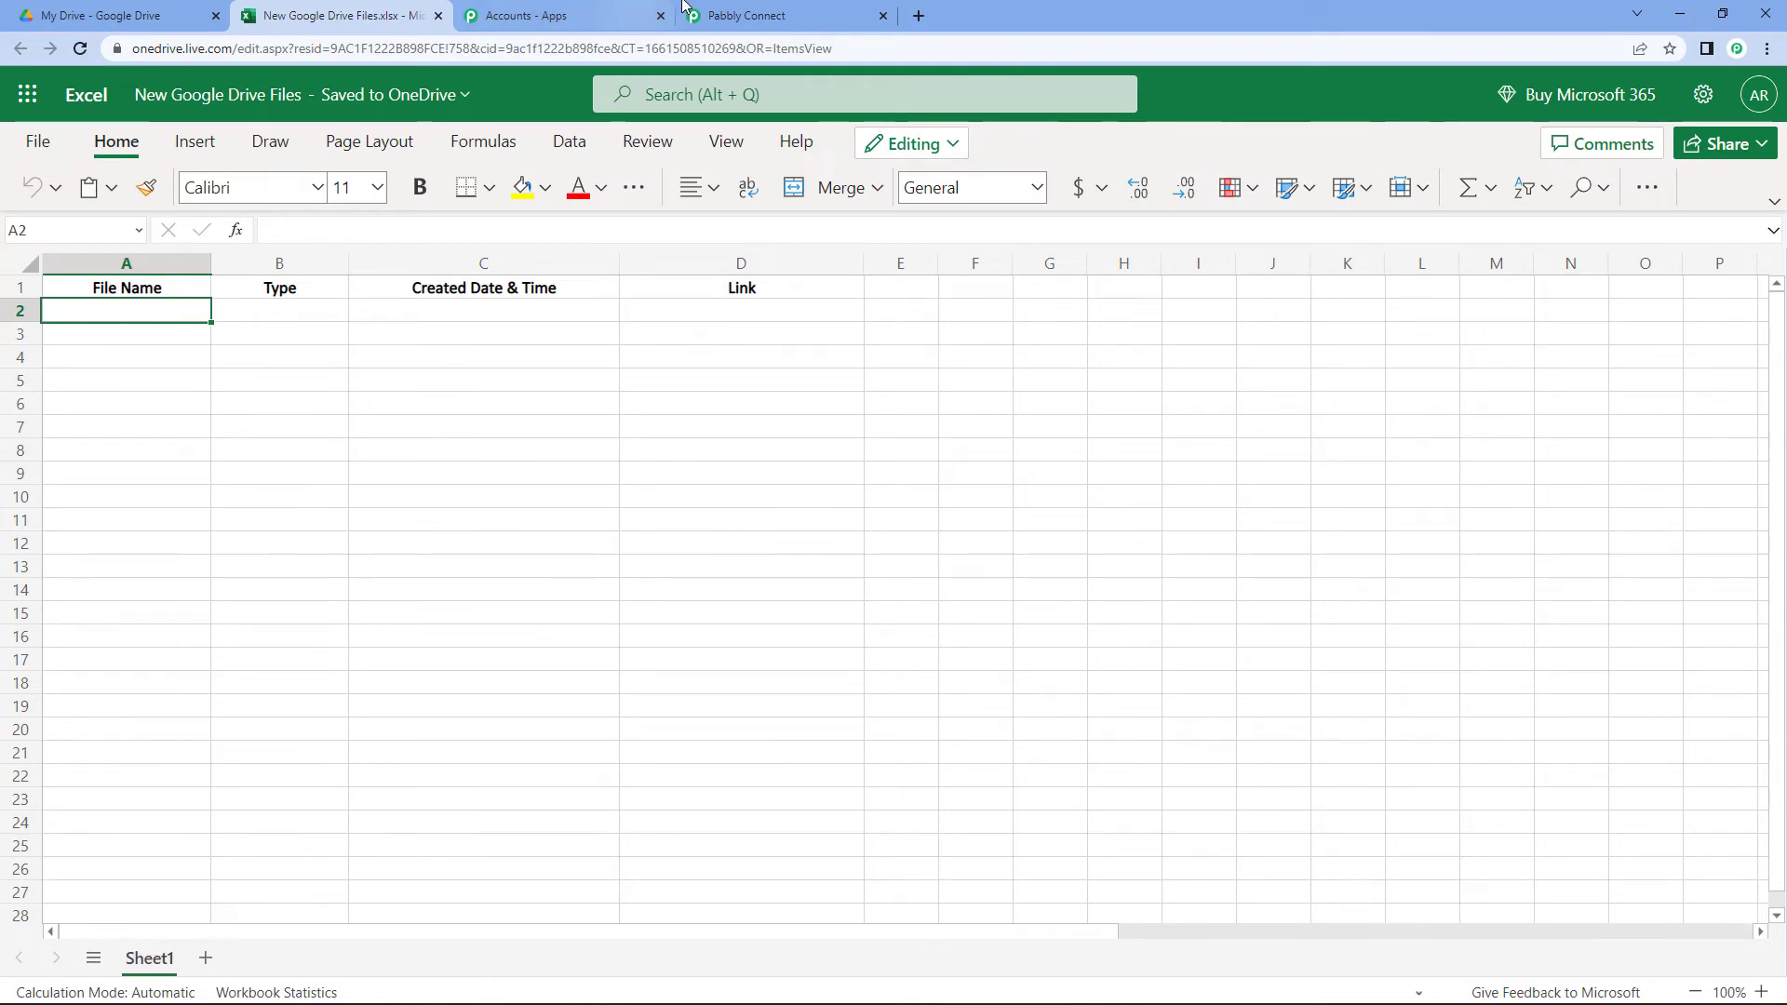
left_click(791, 16)
left_click(590, 400)
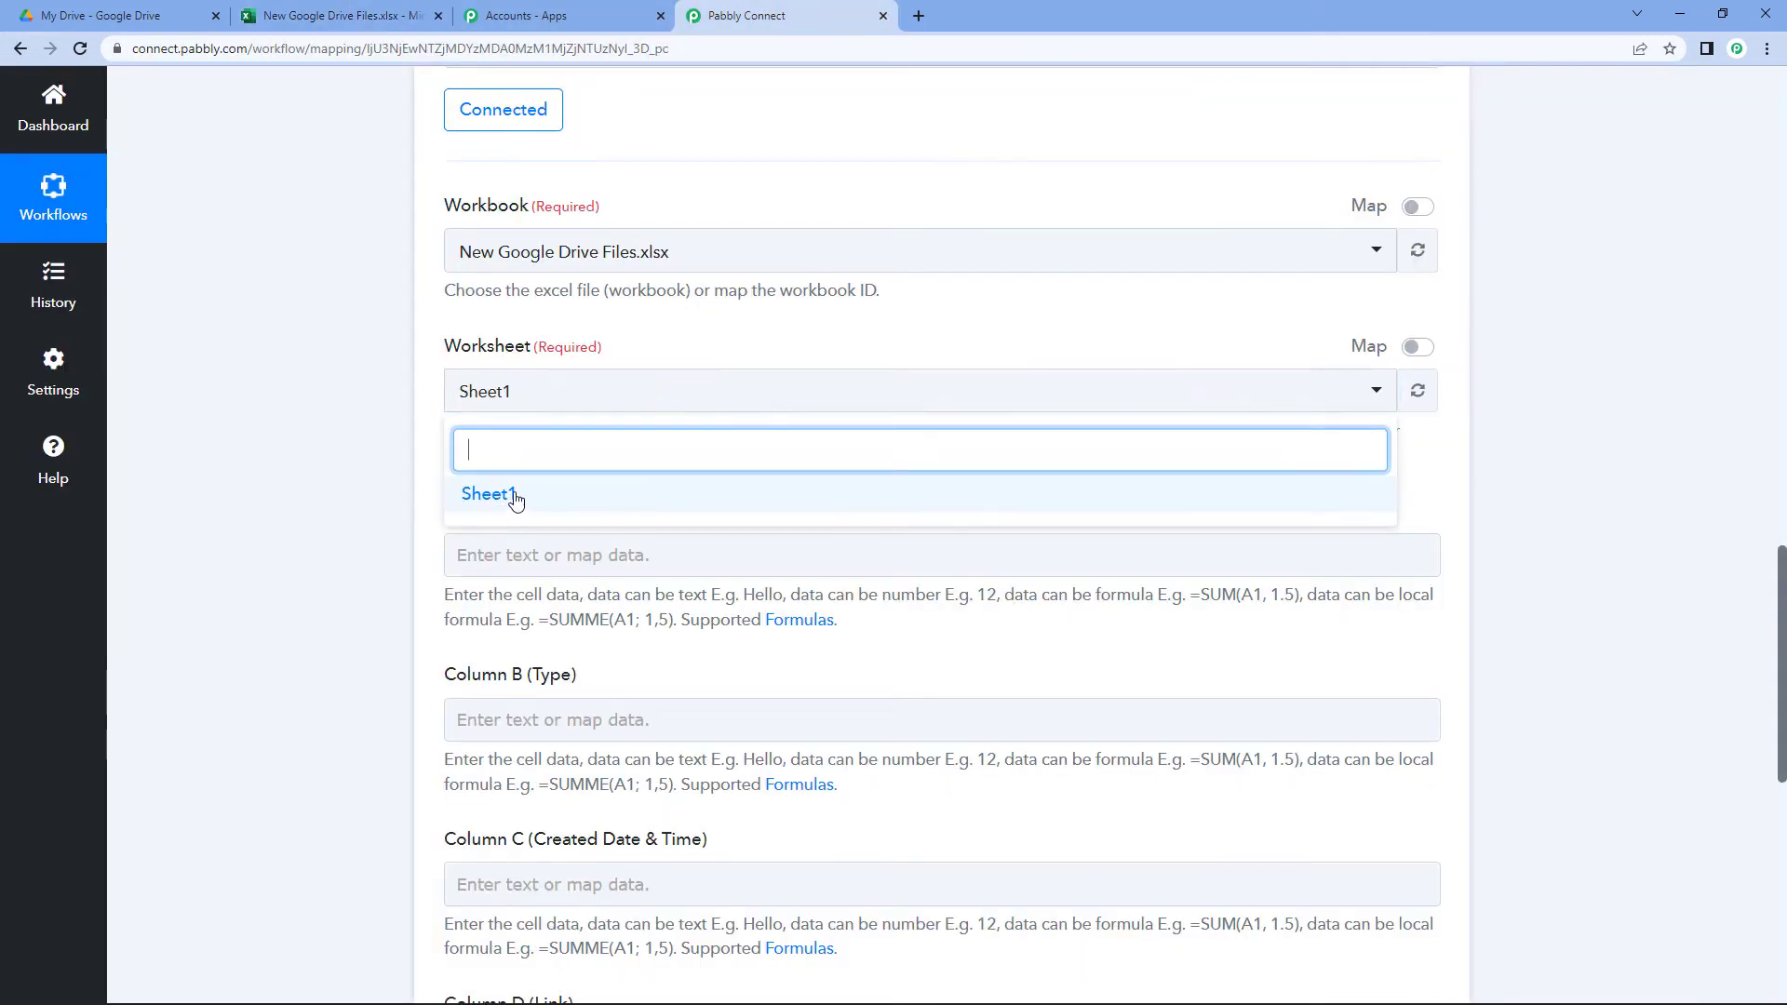
left_click(507, 497)
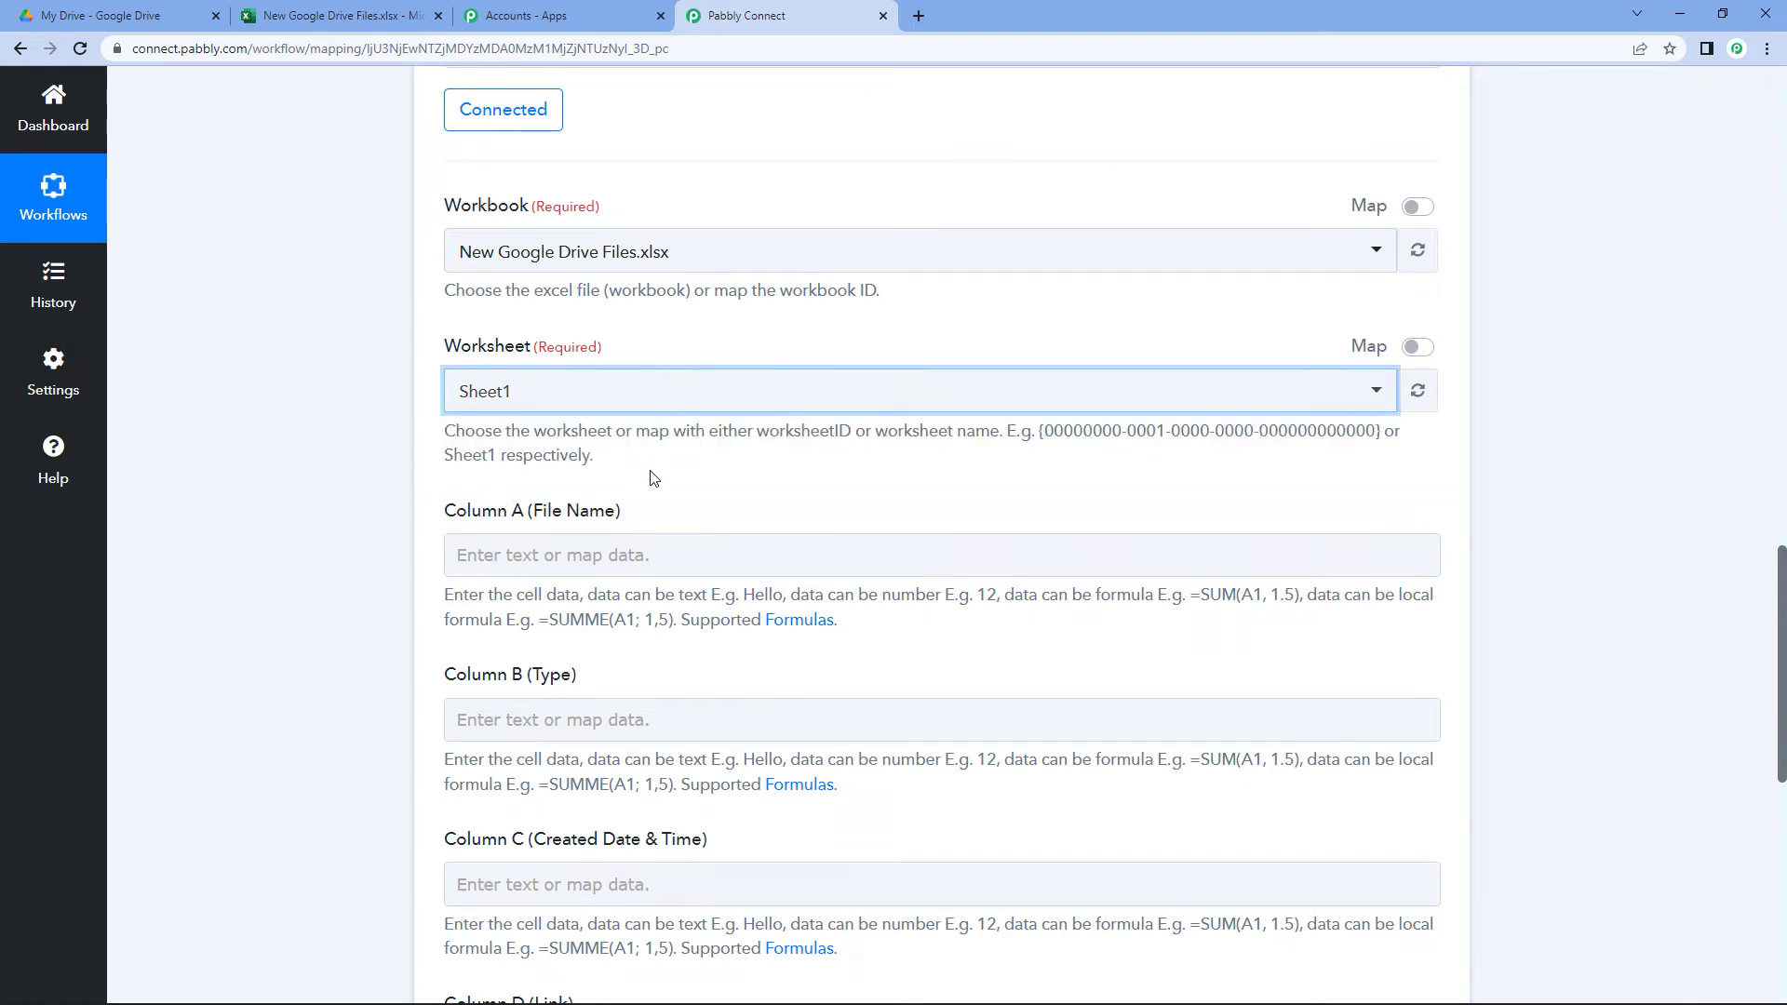
Compare the action's File Name, Type, Created Date & Time and Link column fields with the headers in the Excel worksheet.
scroll(653, 478, "down", 3)
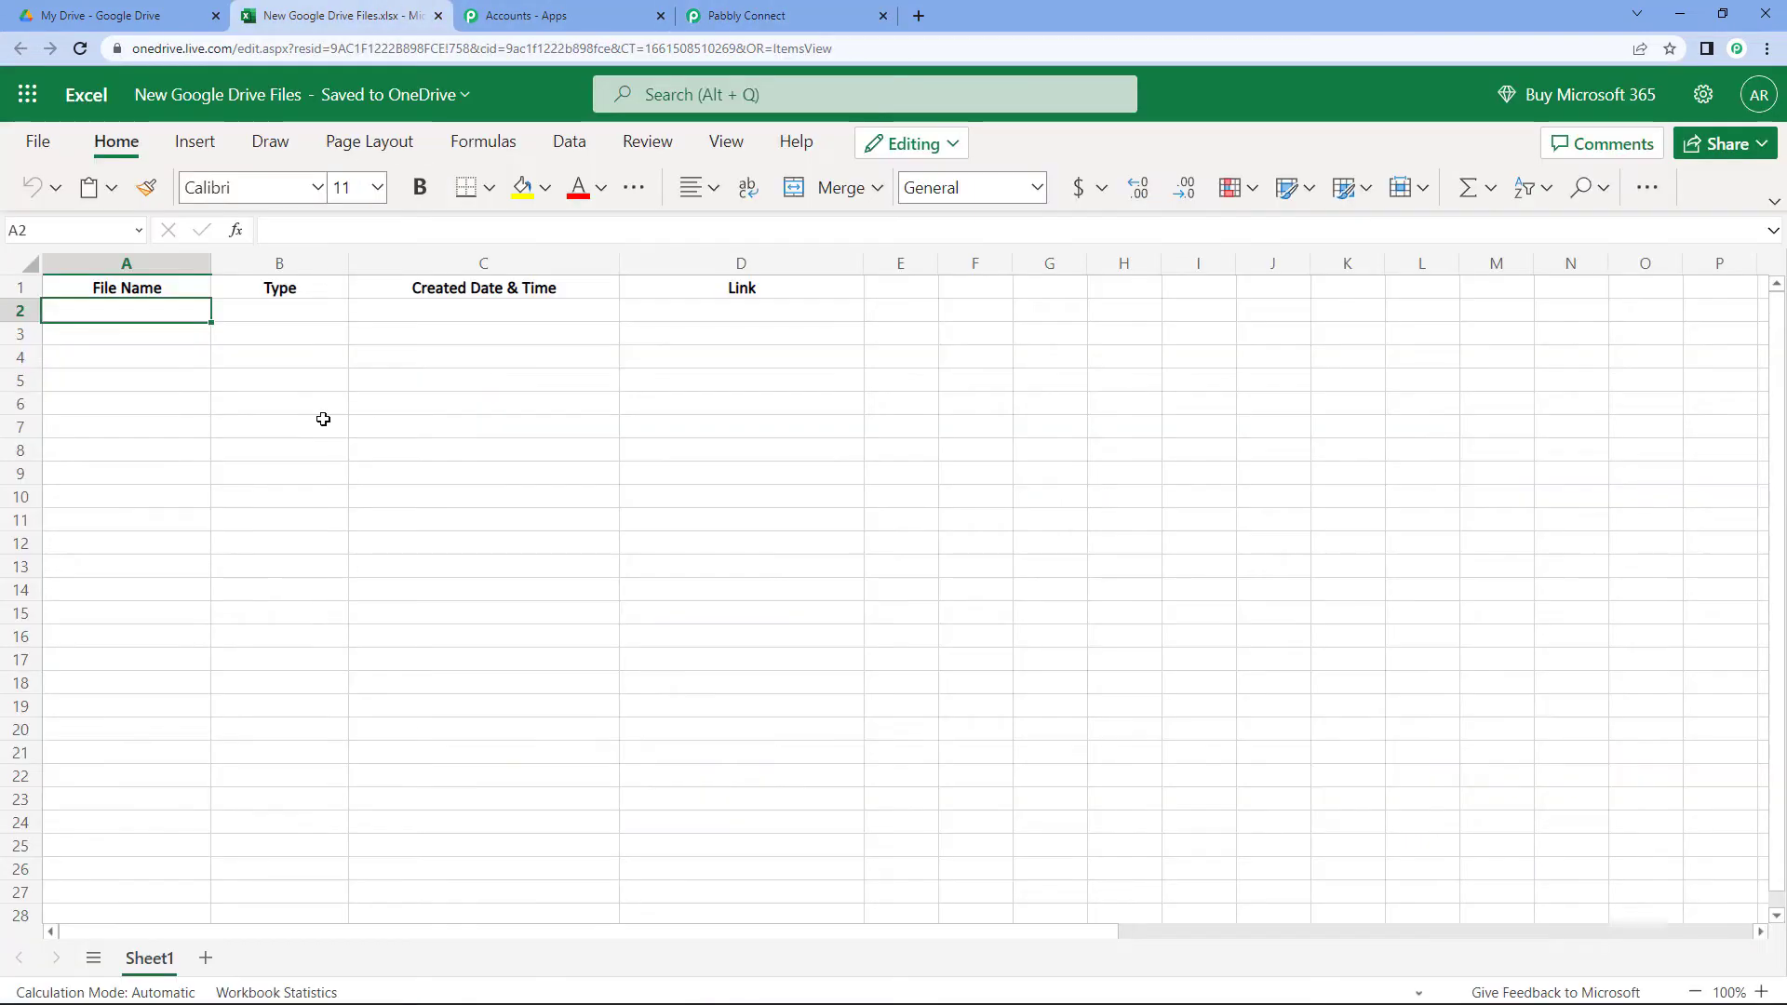
left_click(403, 13)
left_click(838, 11)
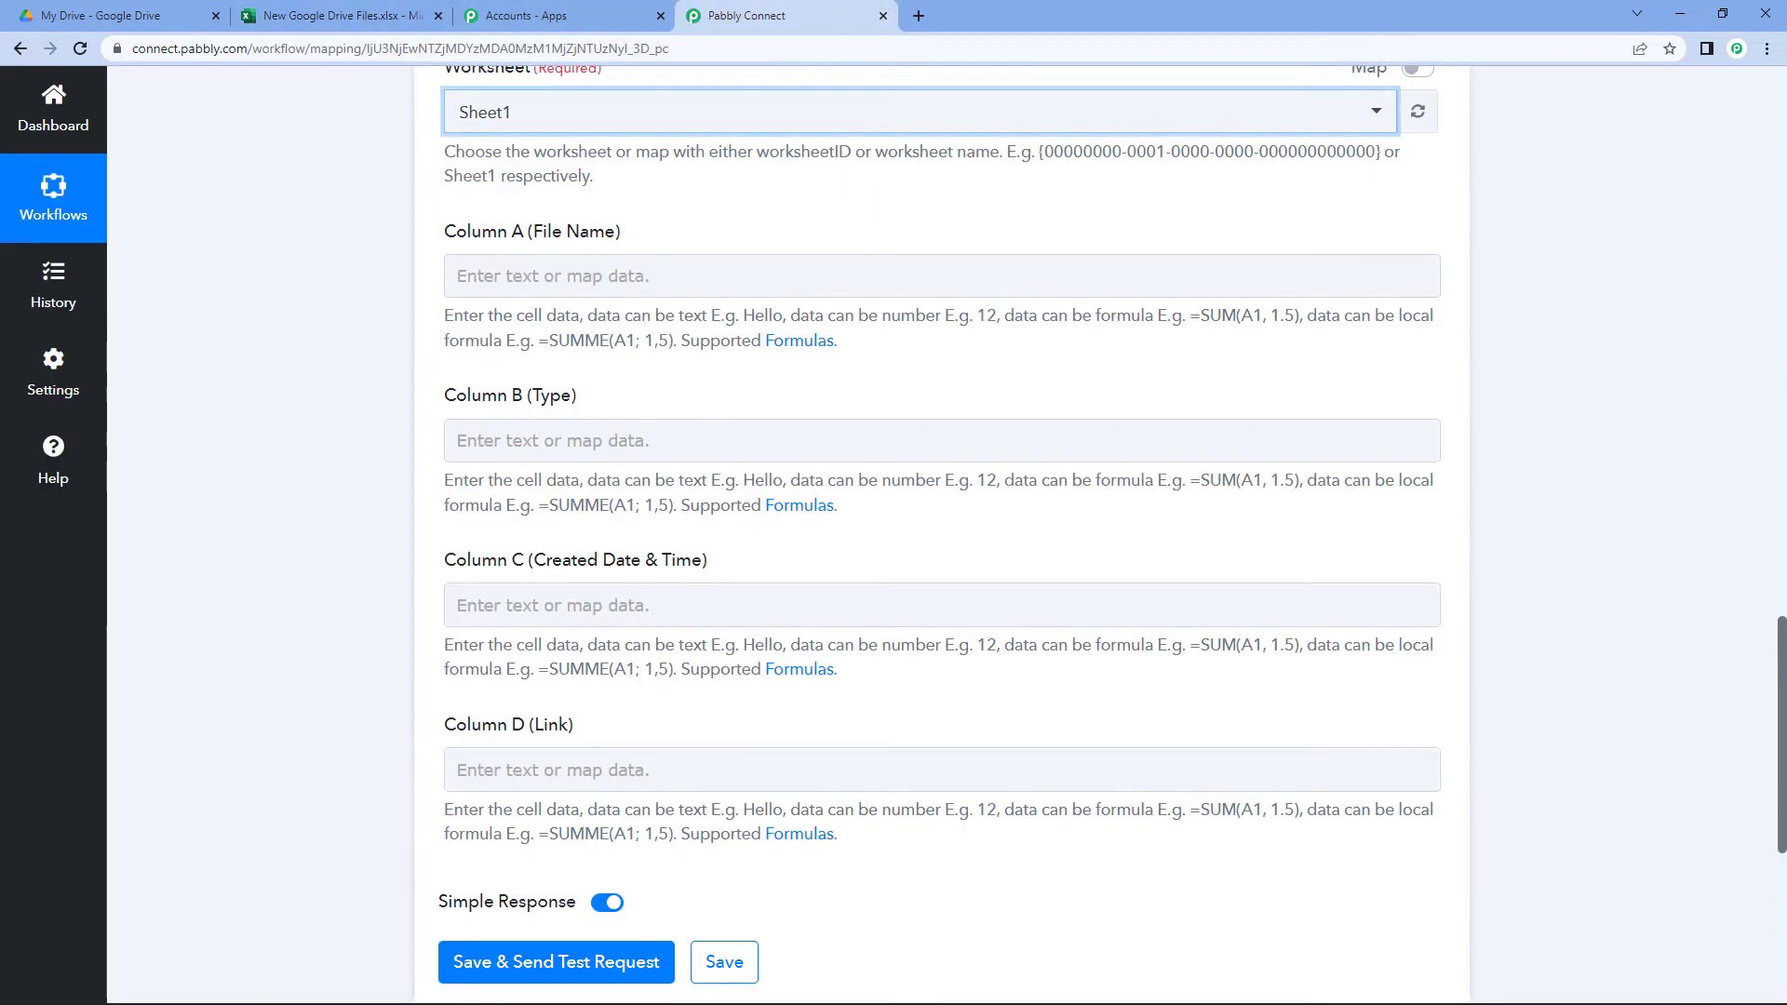
left_click(368, 15)
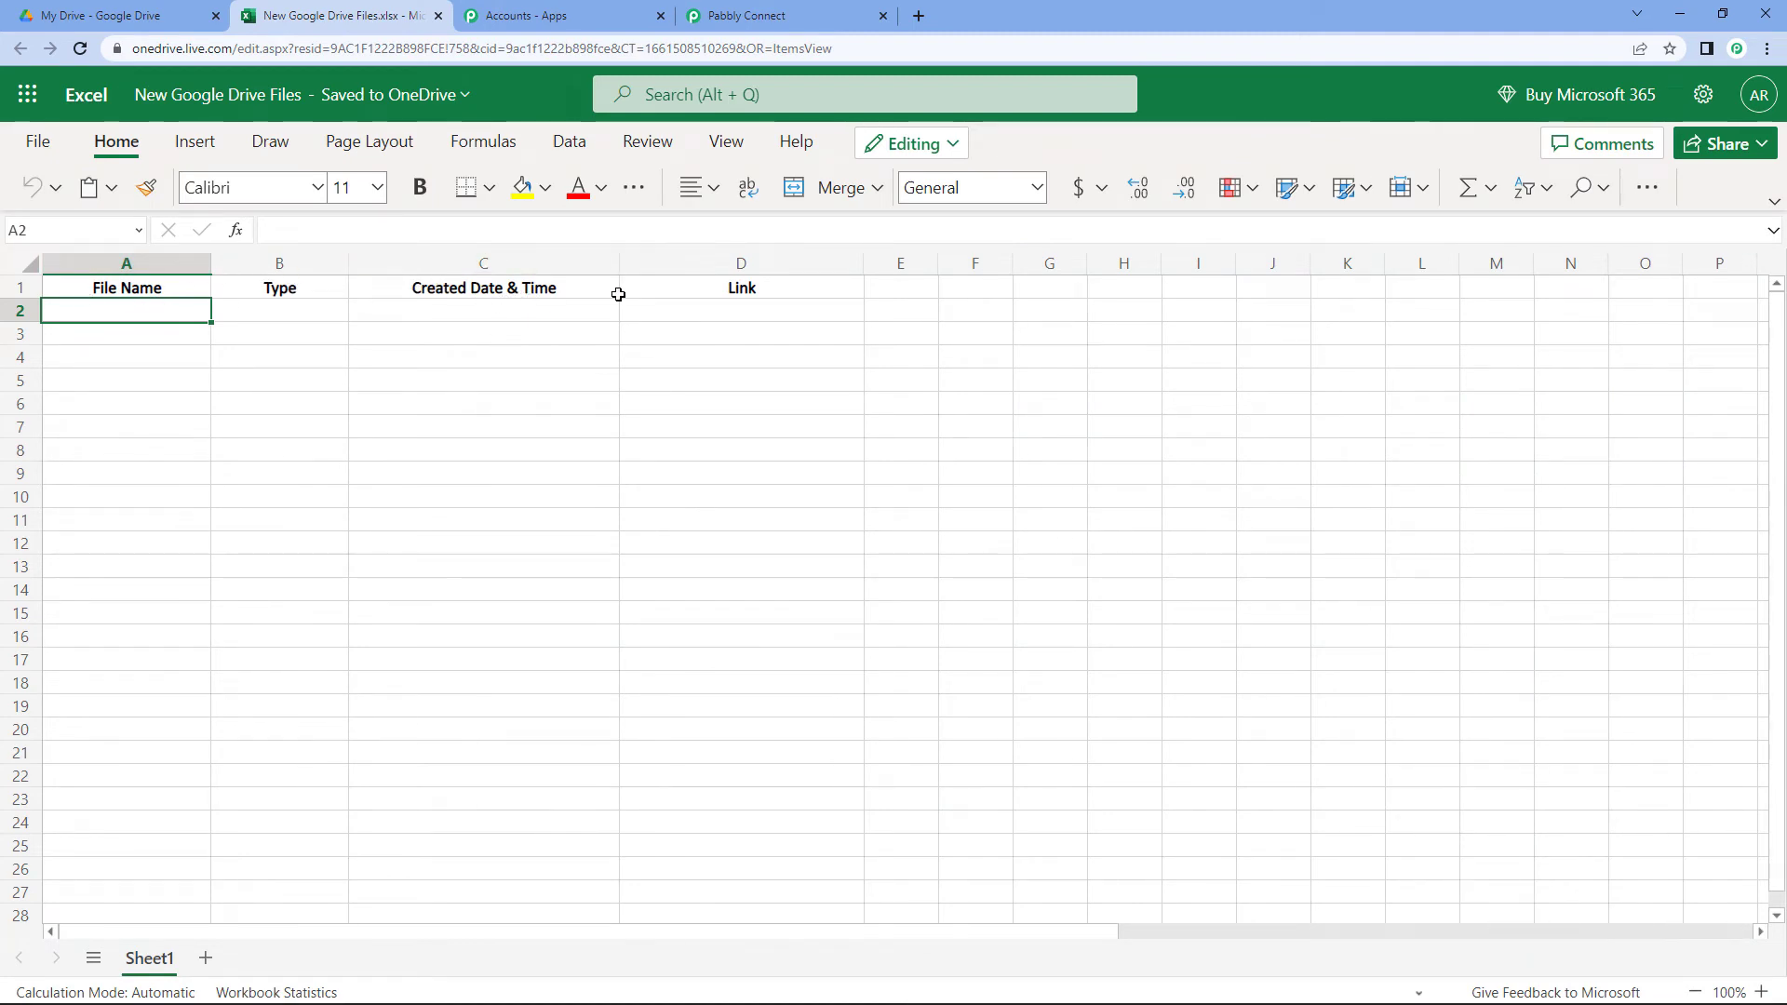
left_click(786, 15)
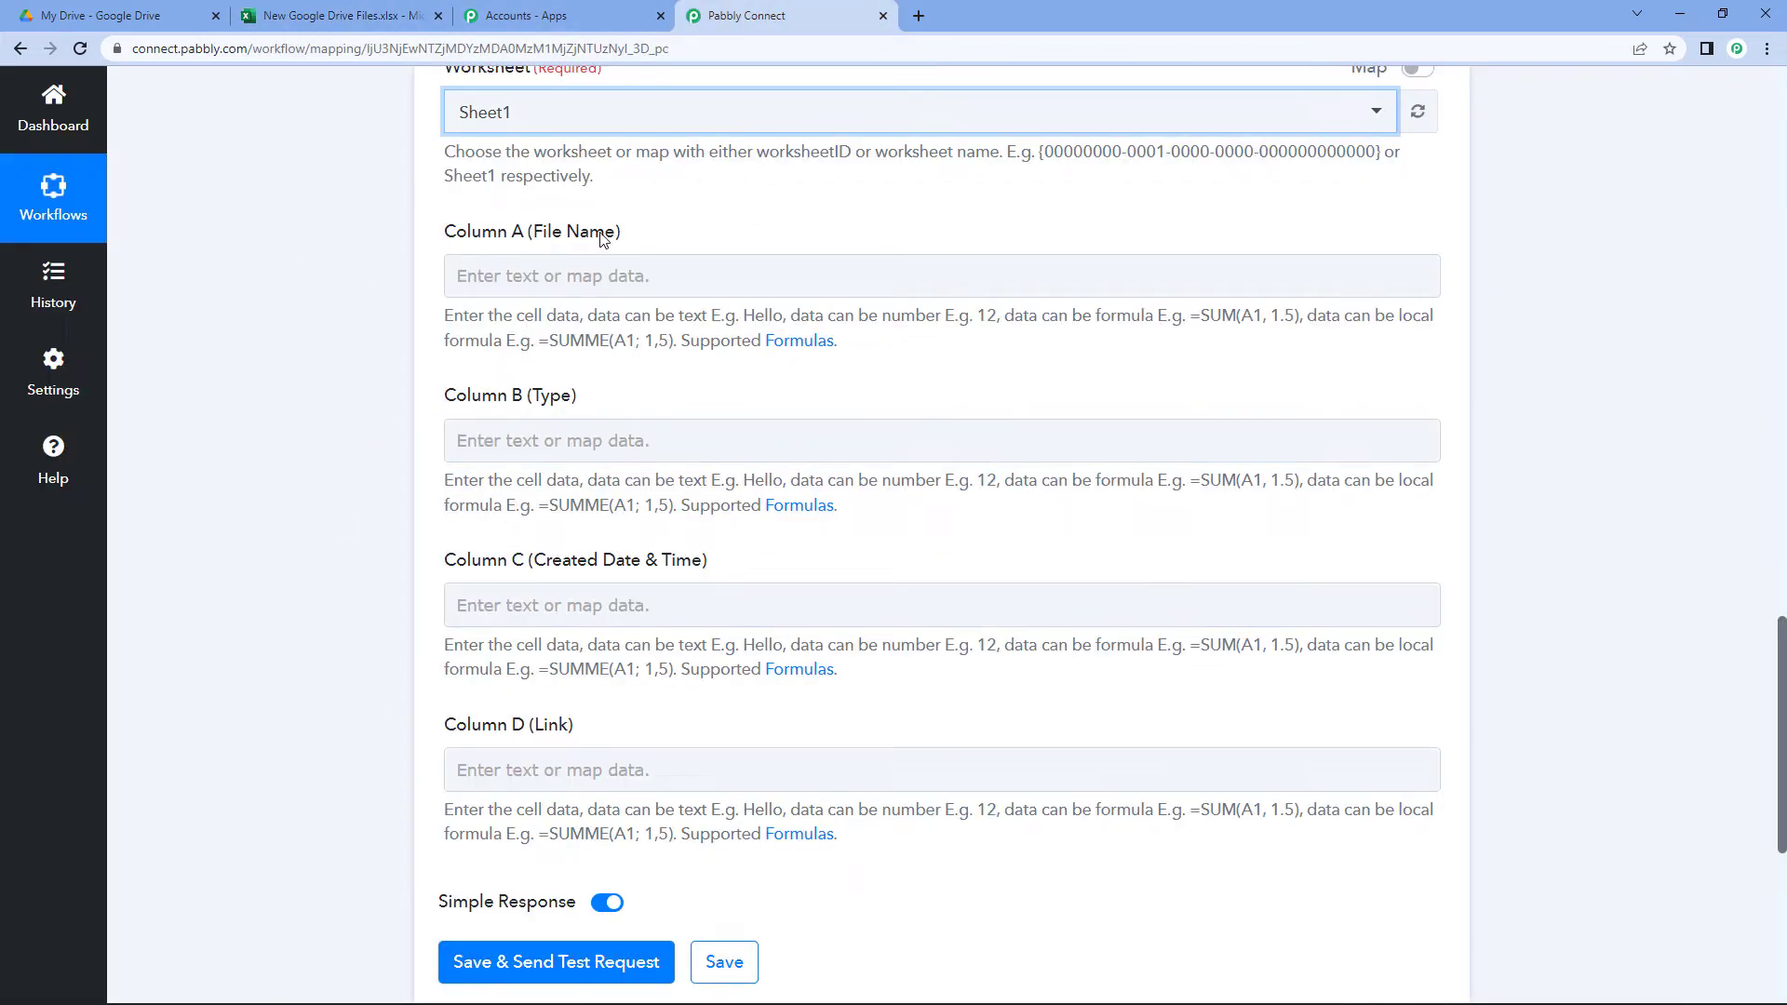
left_click(343, 12)
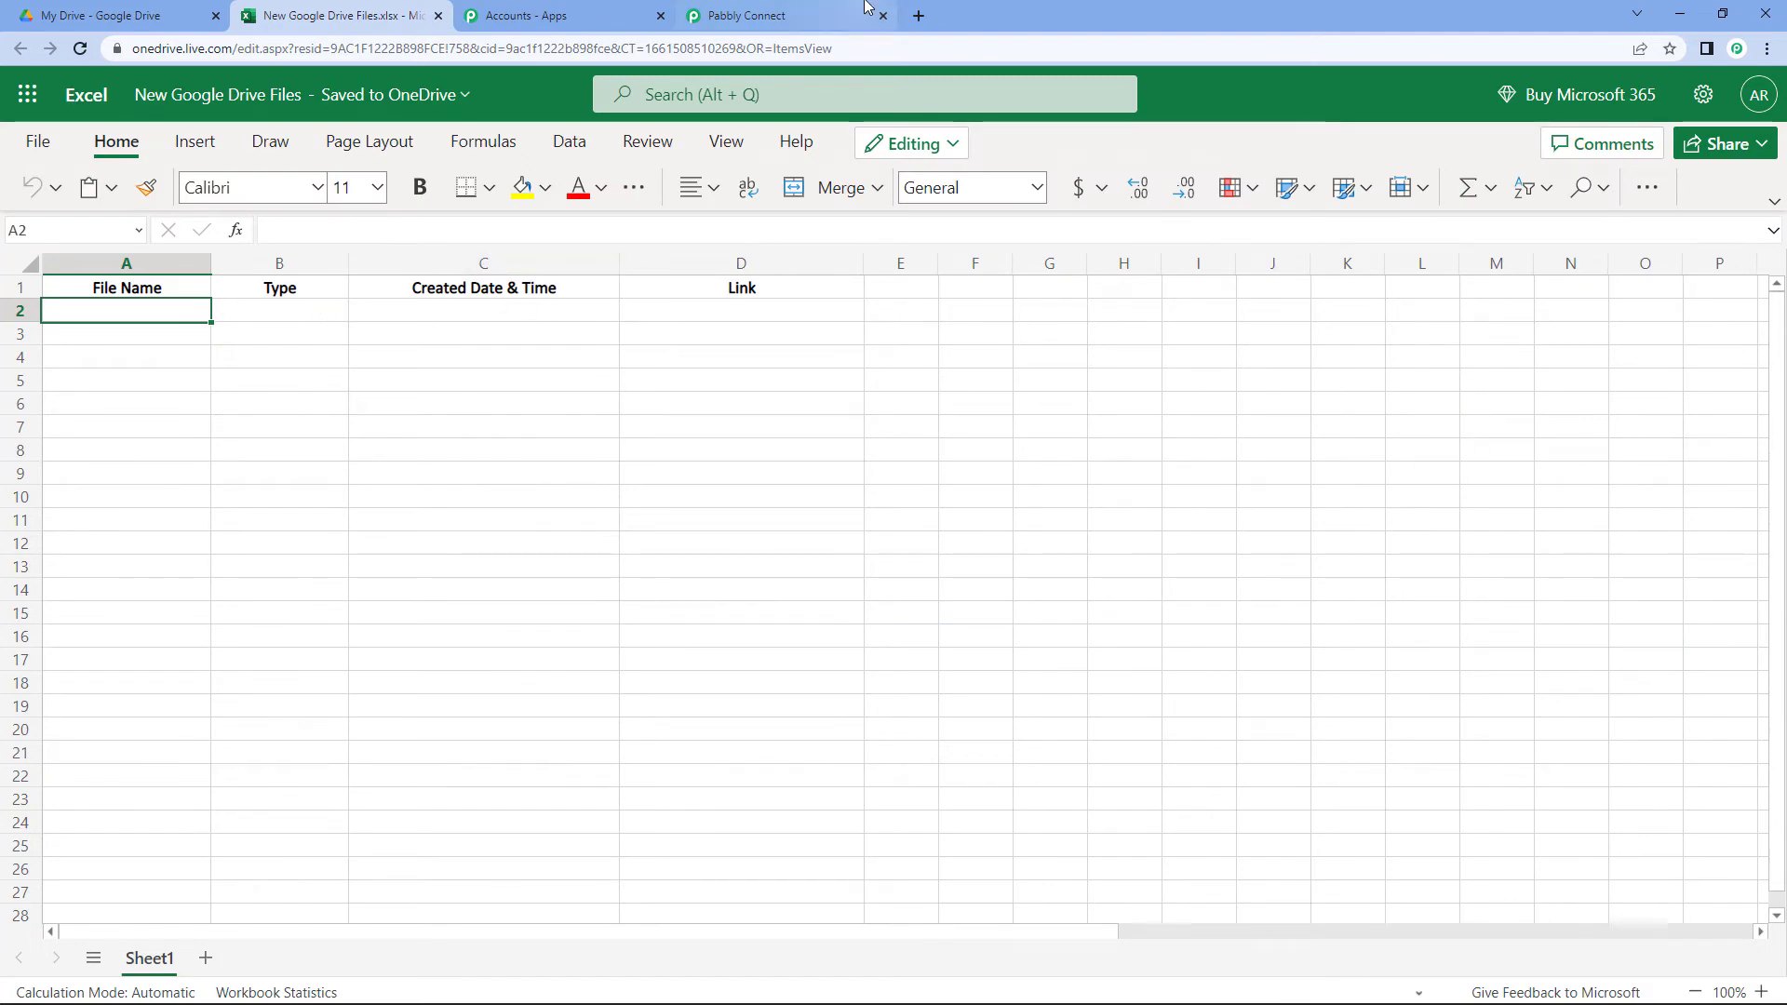
left_click(761, 19)
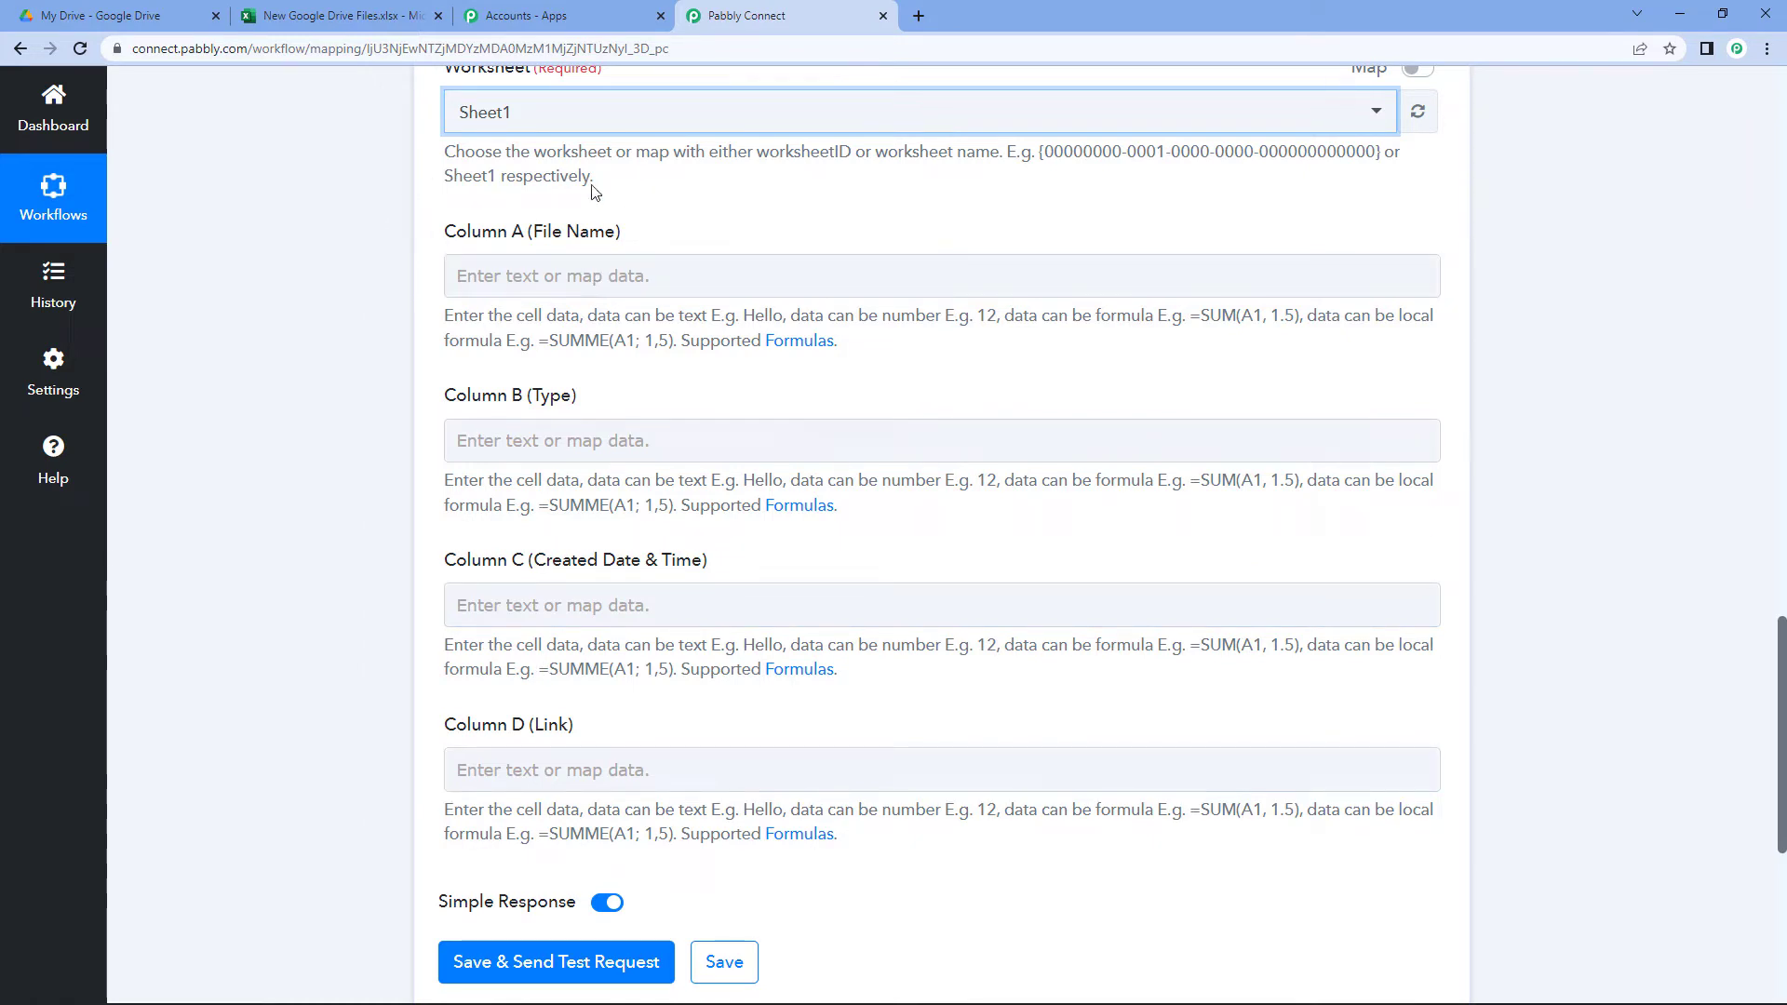
Locate the file's Name value in the Google Drive trigger response and map it to Column A (File Name).
scroll(921, 466, "up", 12)
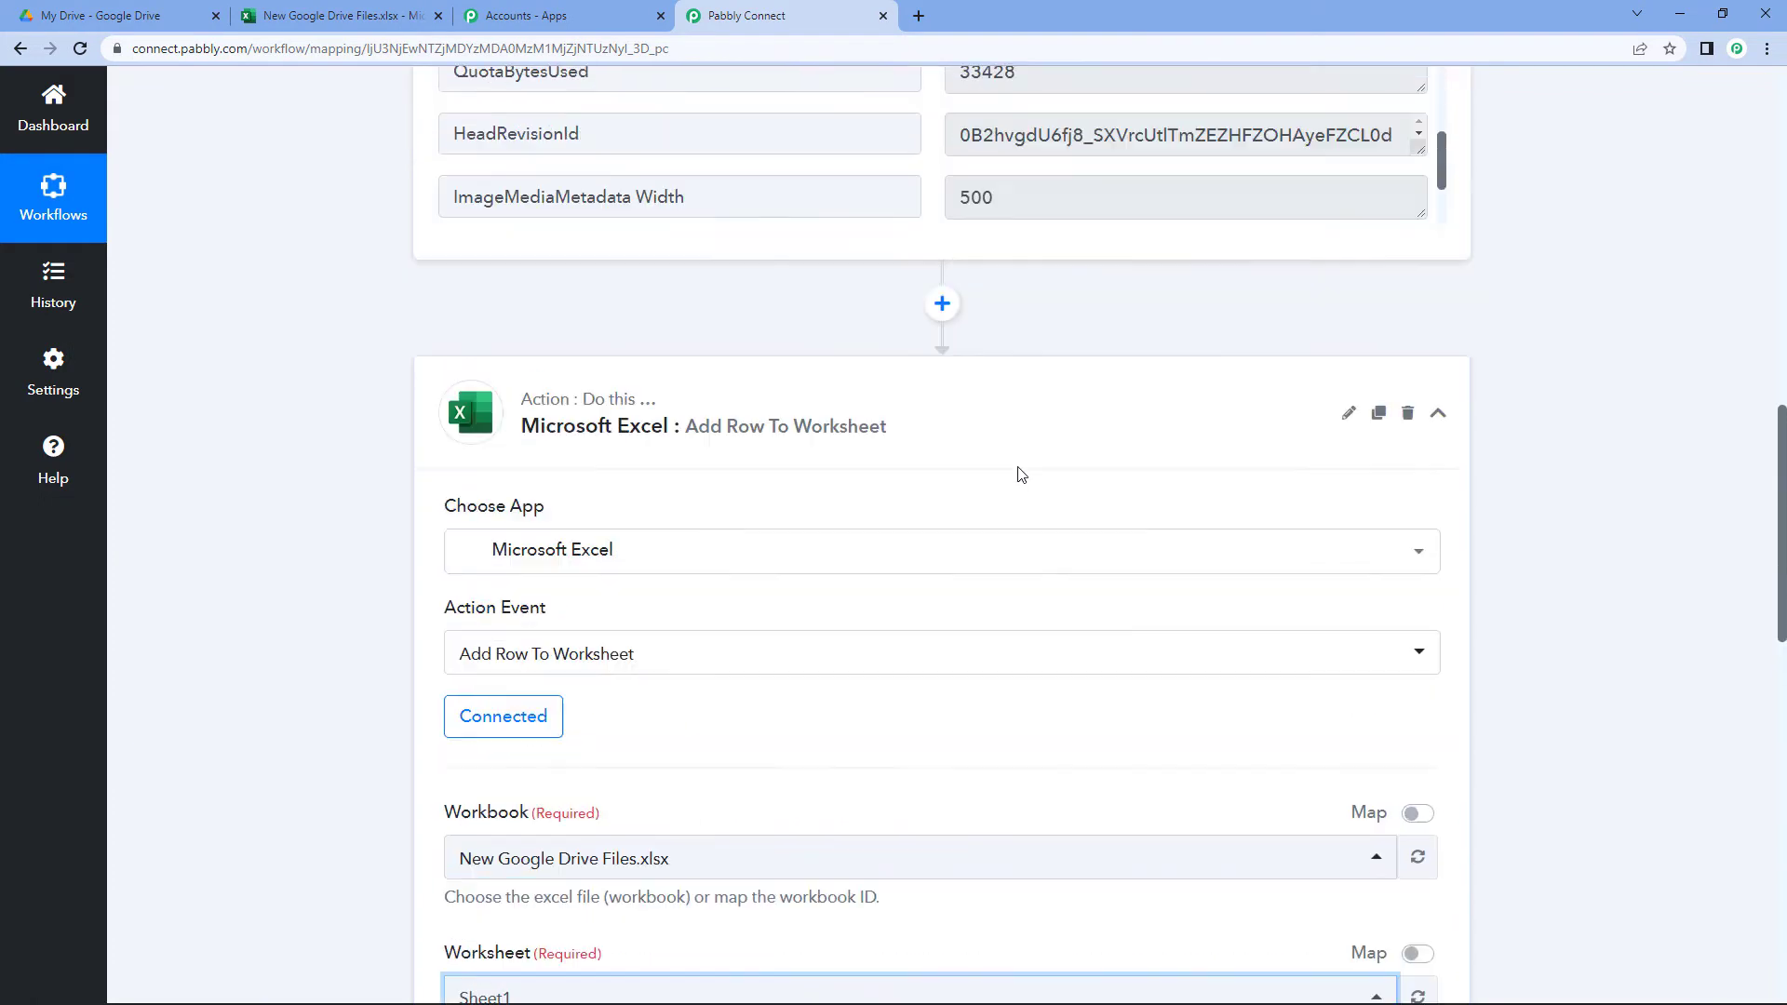
scroll(1163, 367, "down", 10)
scroll(1488, 546, "up", 5)
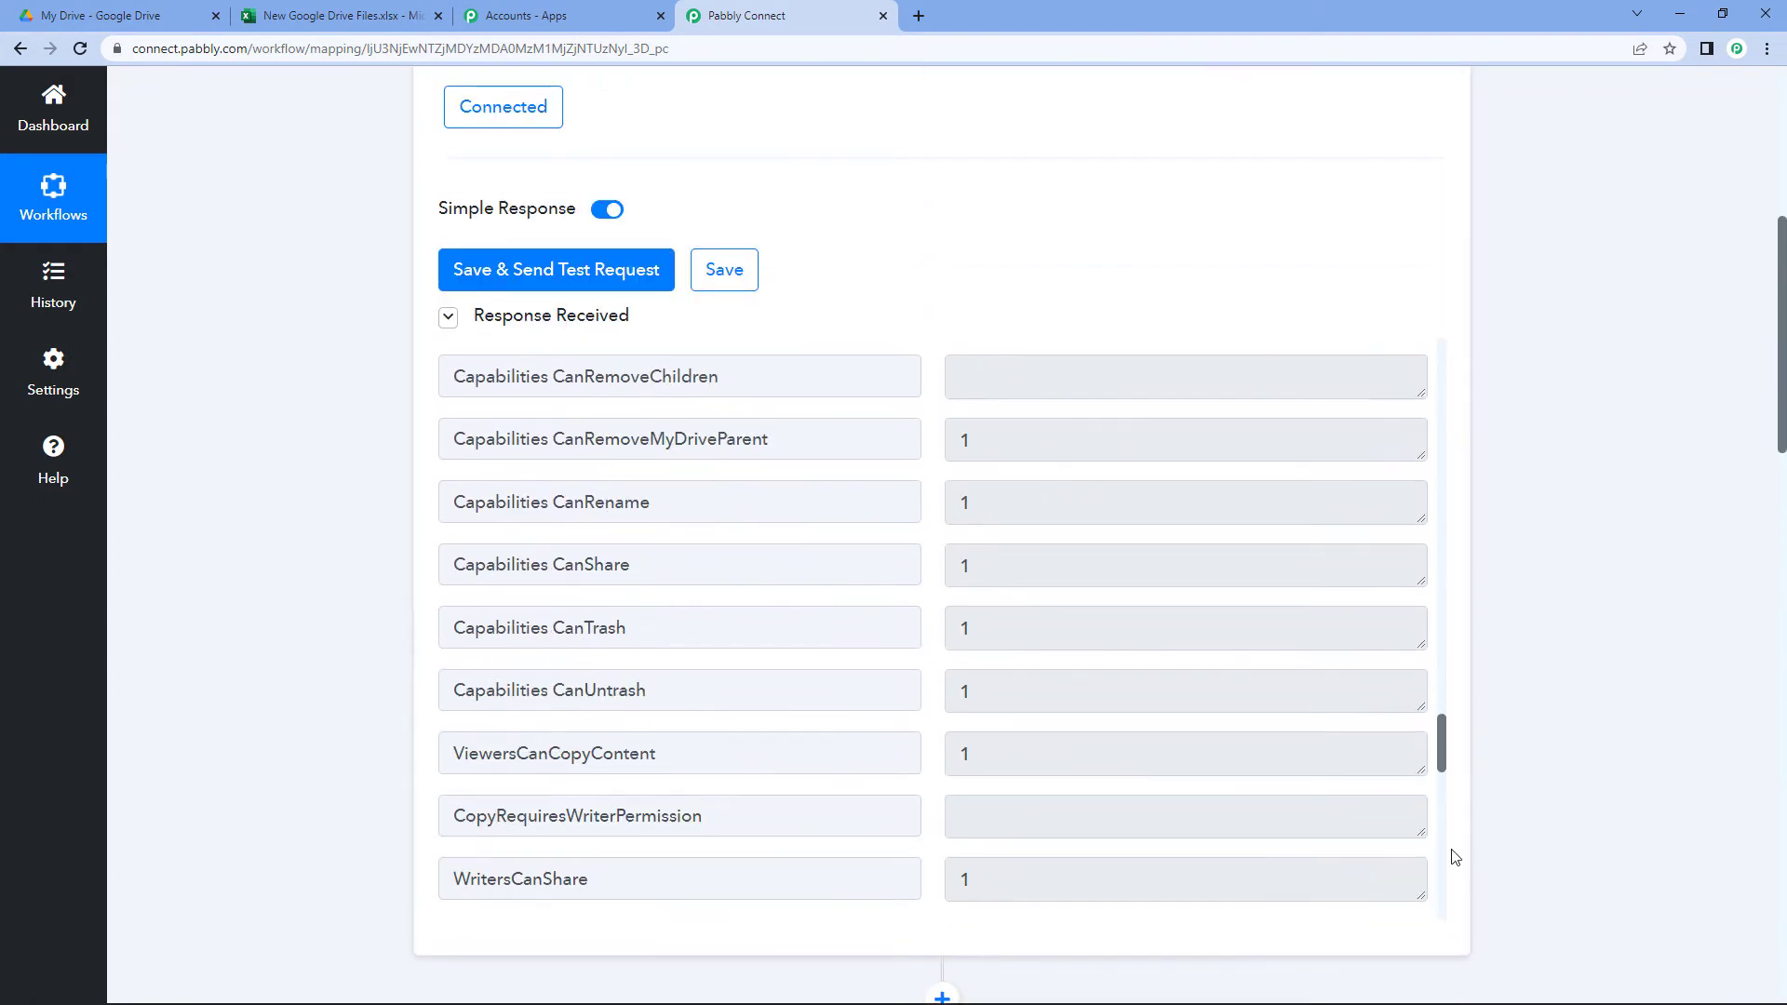
left_click_drag(1446, 741, 1412, 362)
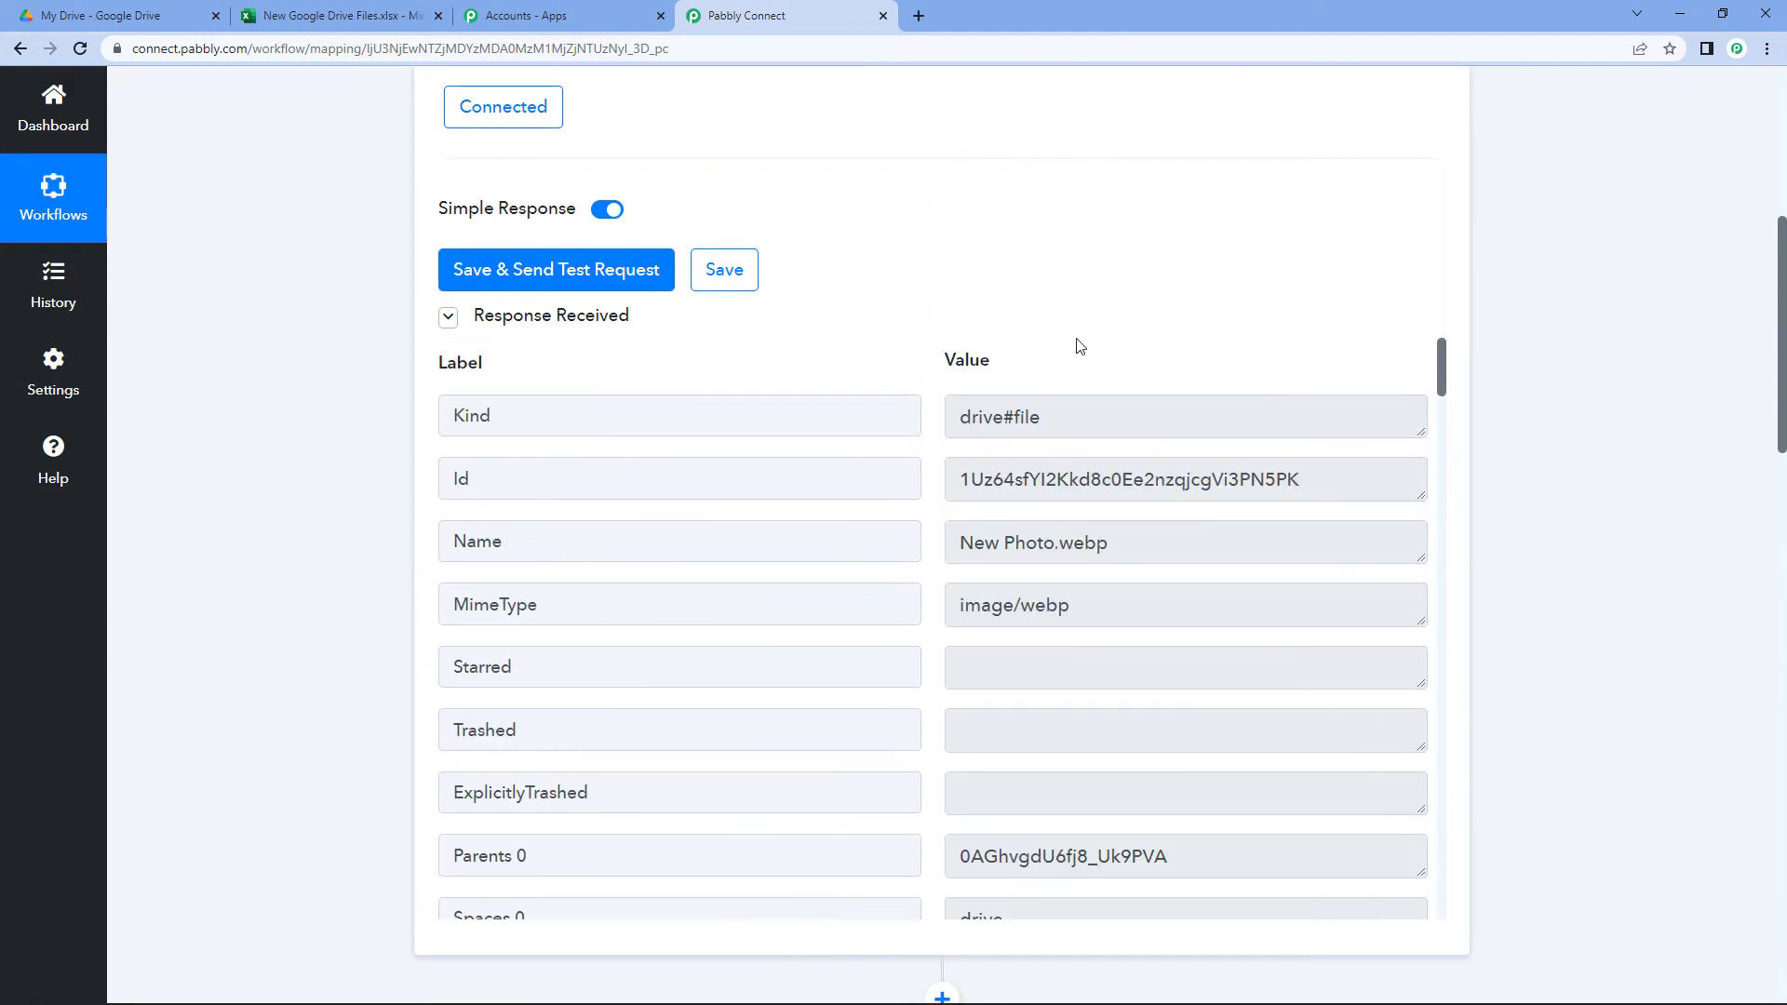
left_click_drag(1232, 541, 909, 544)
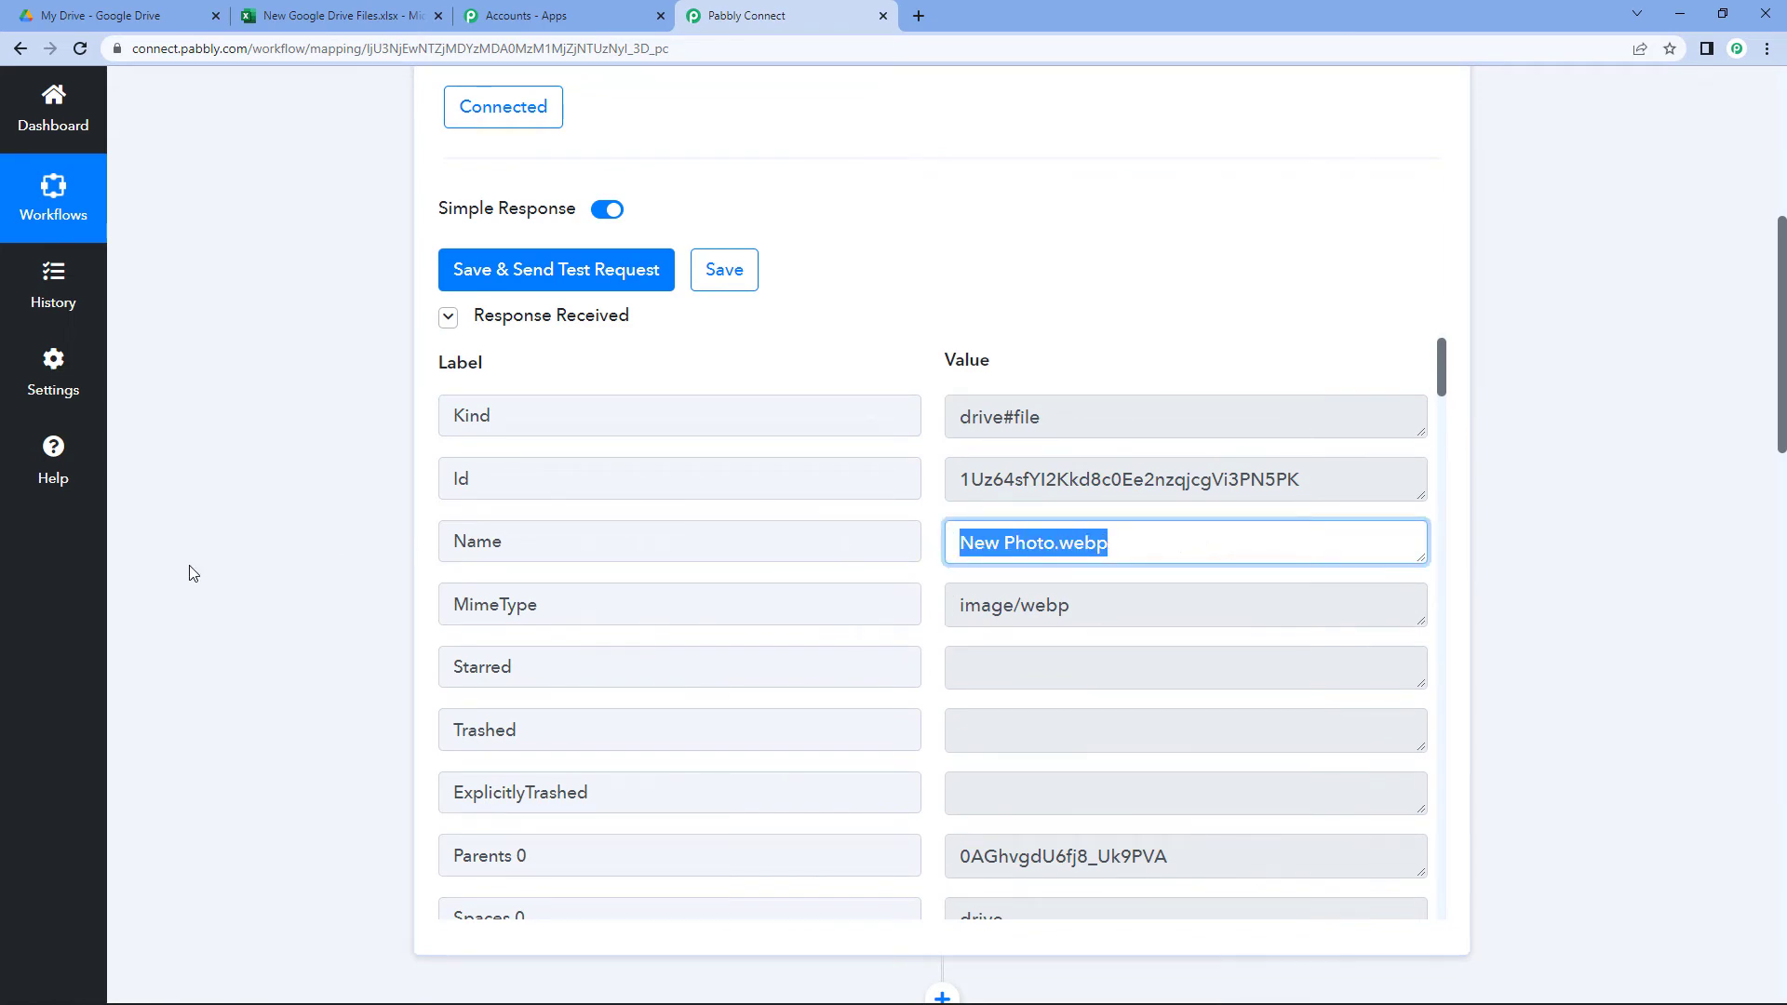
scroll(363, 534, "down", 13)
left_click(501, 468)
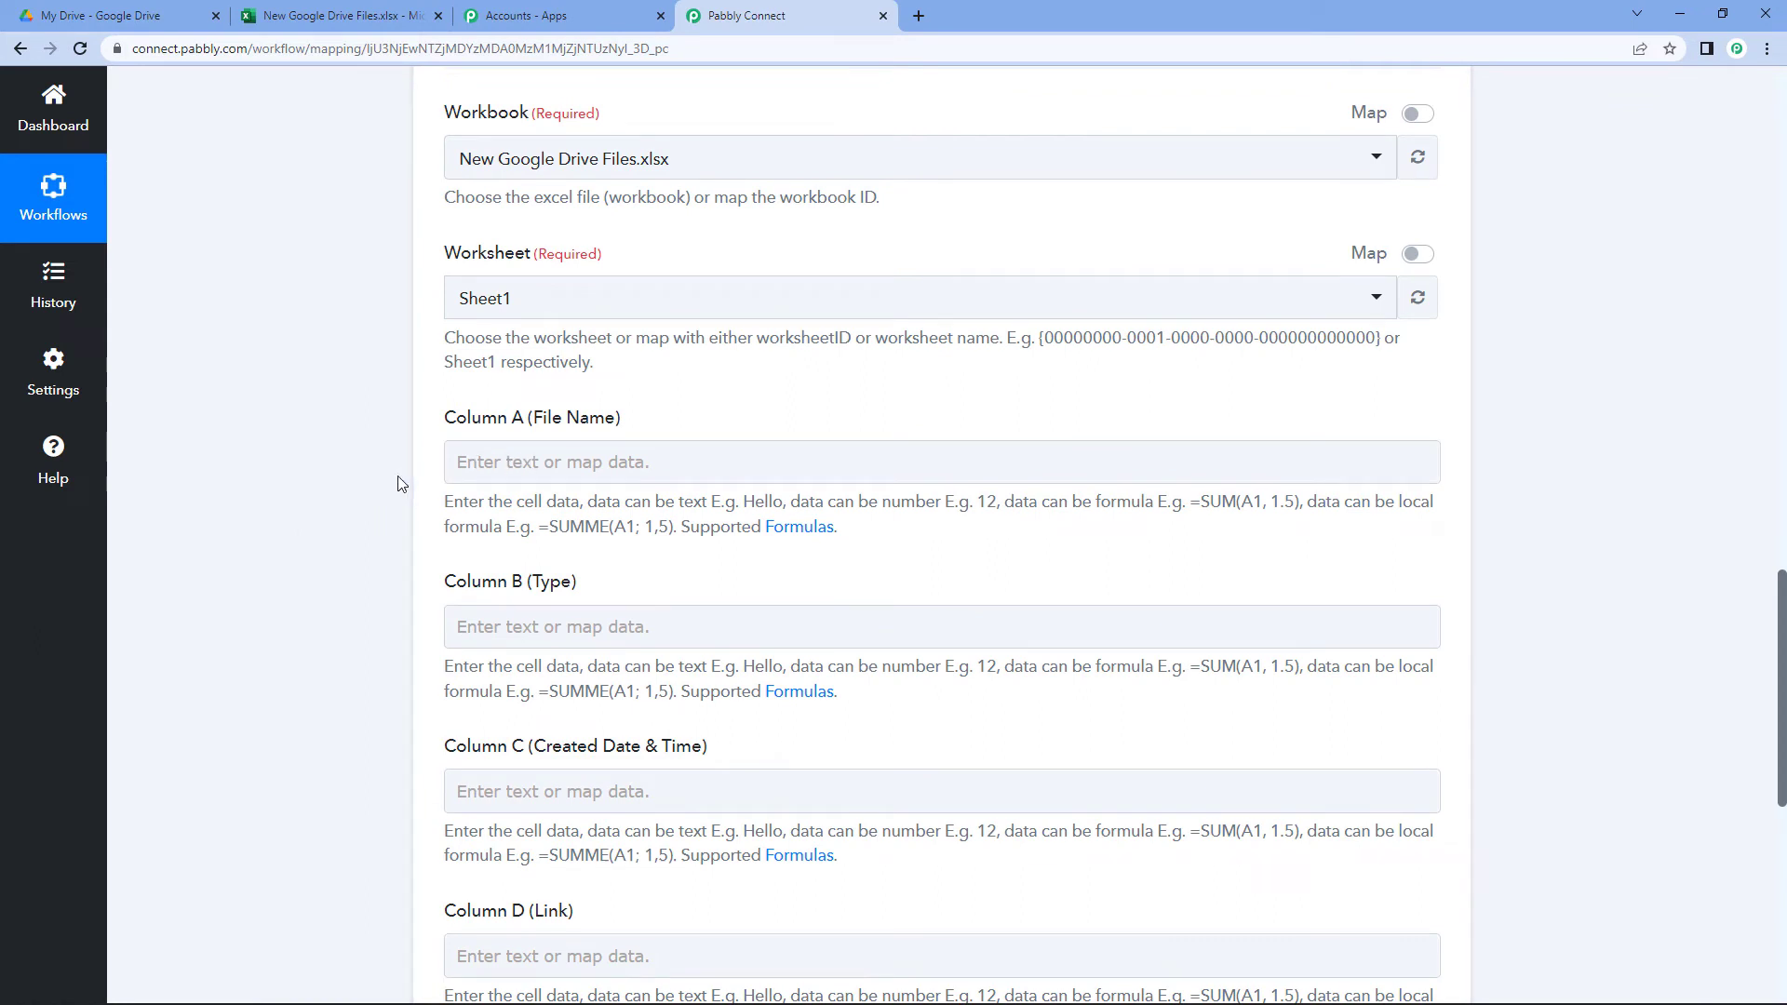
left_click(484, 459)
scroll(314, 466, "down", 1)
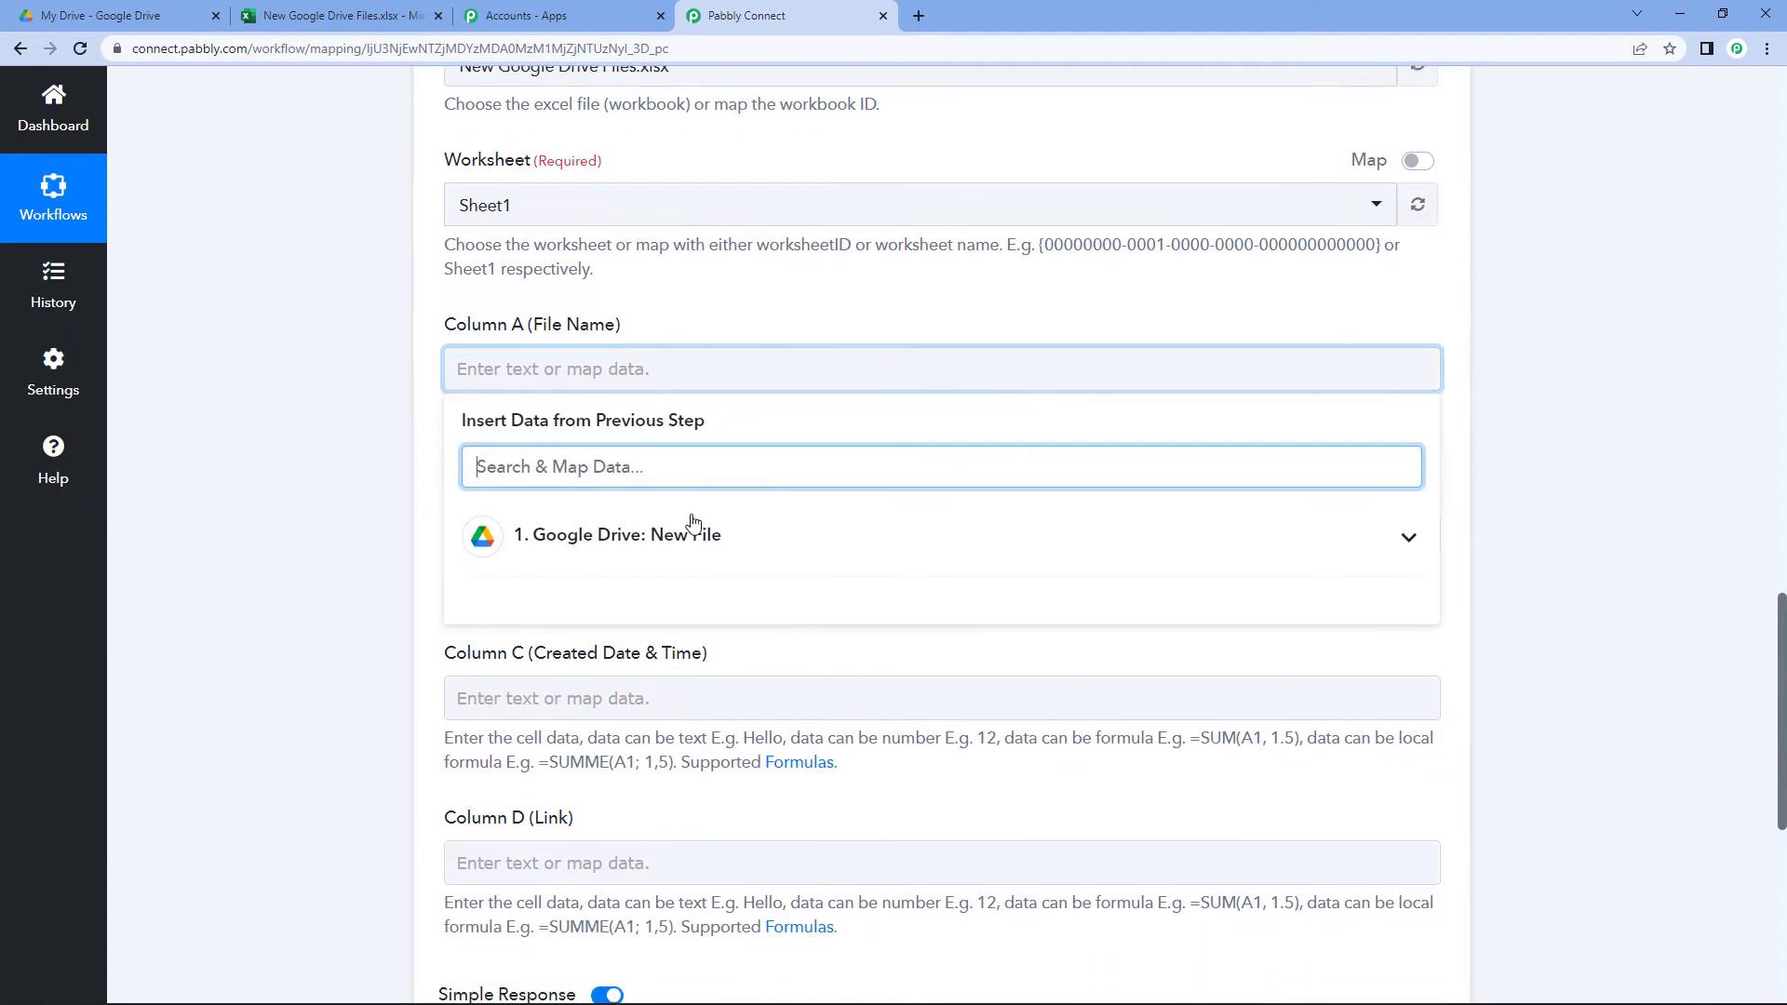
left_click(600, 535)
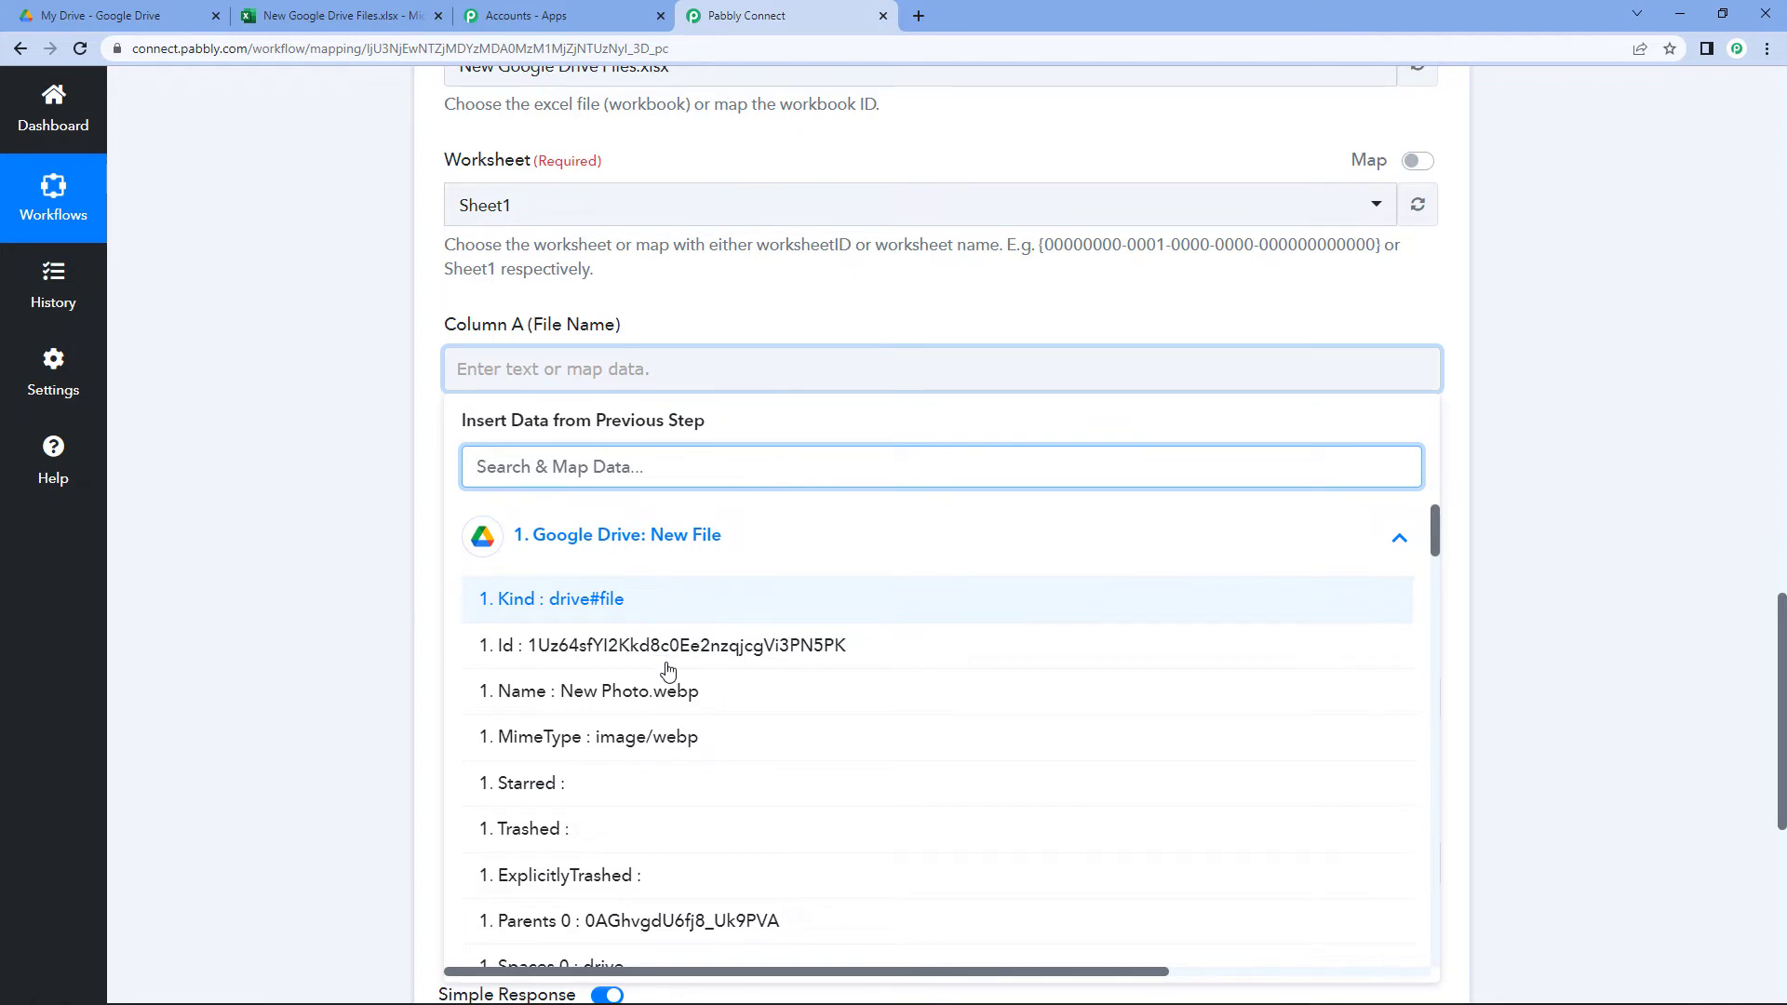
left_click(538, 702)
left_click(413, 501)
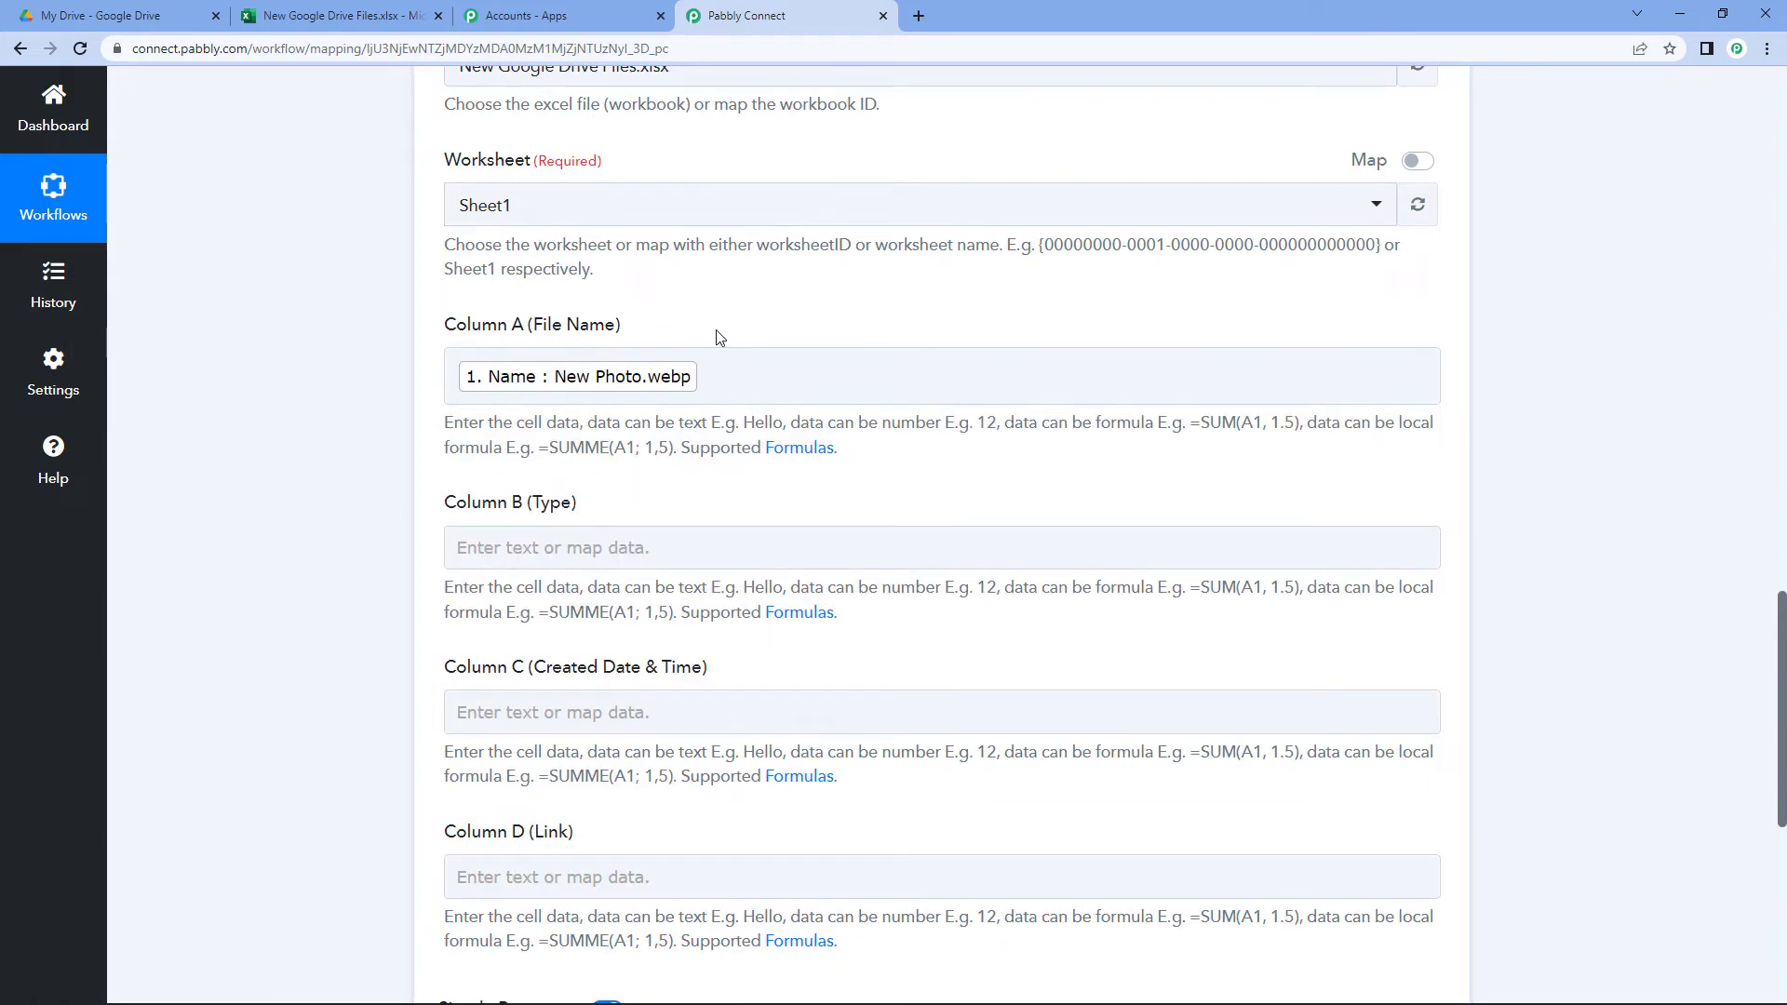
Locate the file's MimeType value in the Google Drive trigger response and map it to Column B (Type).
scroll(717, 337, "down", 2)
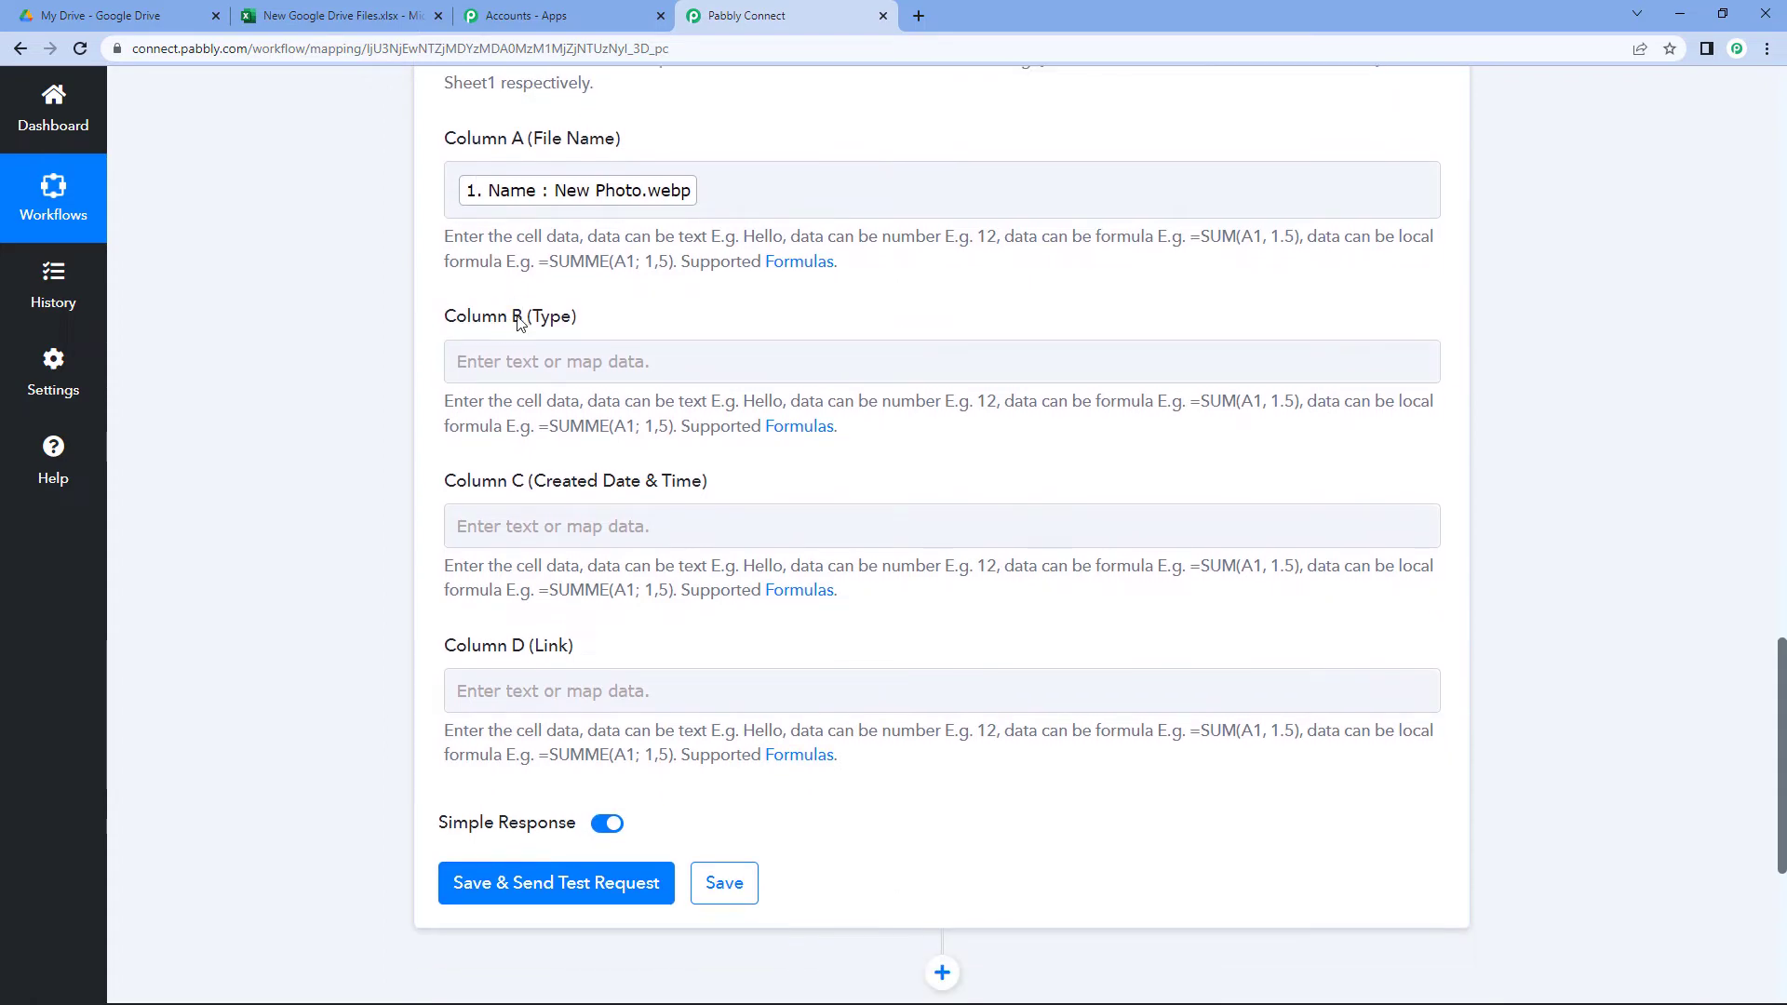
scroll(758, 326, "up", 16)
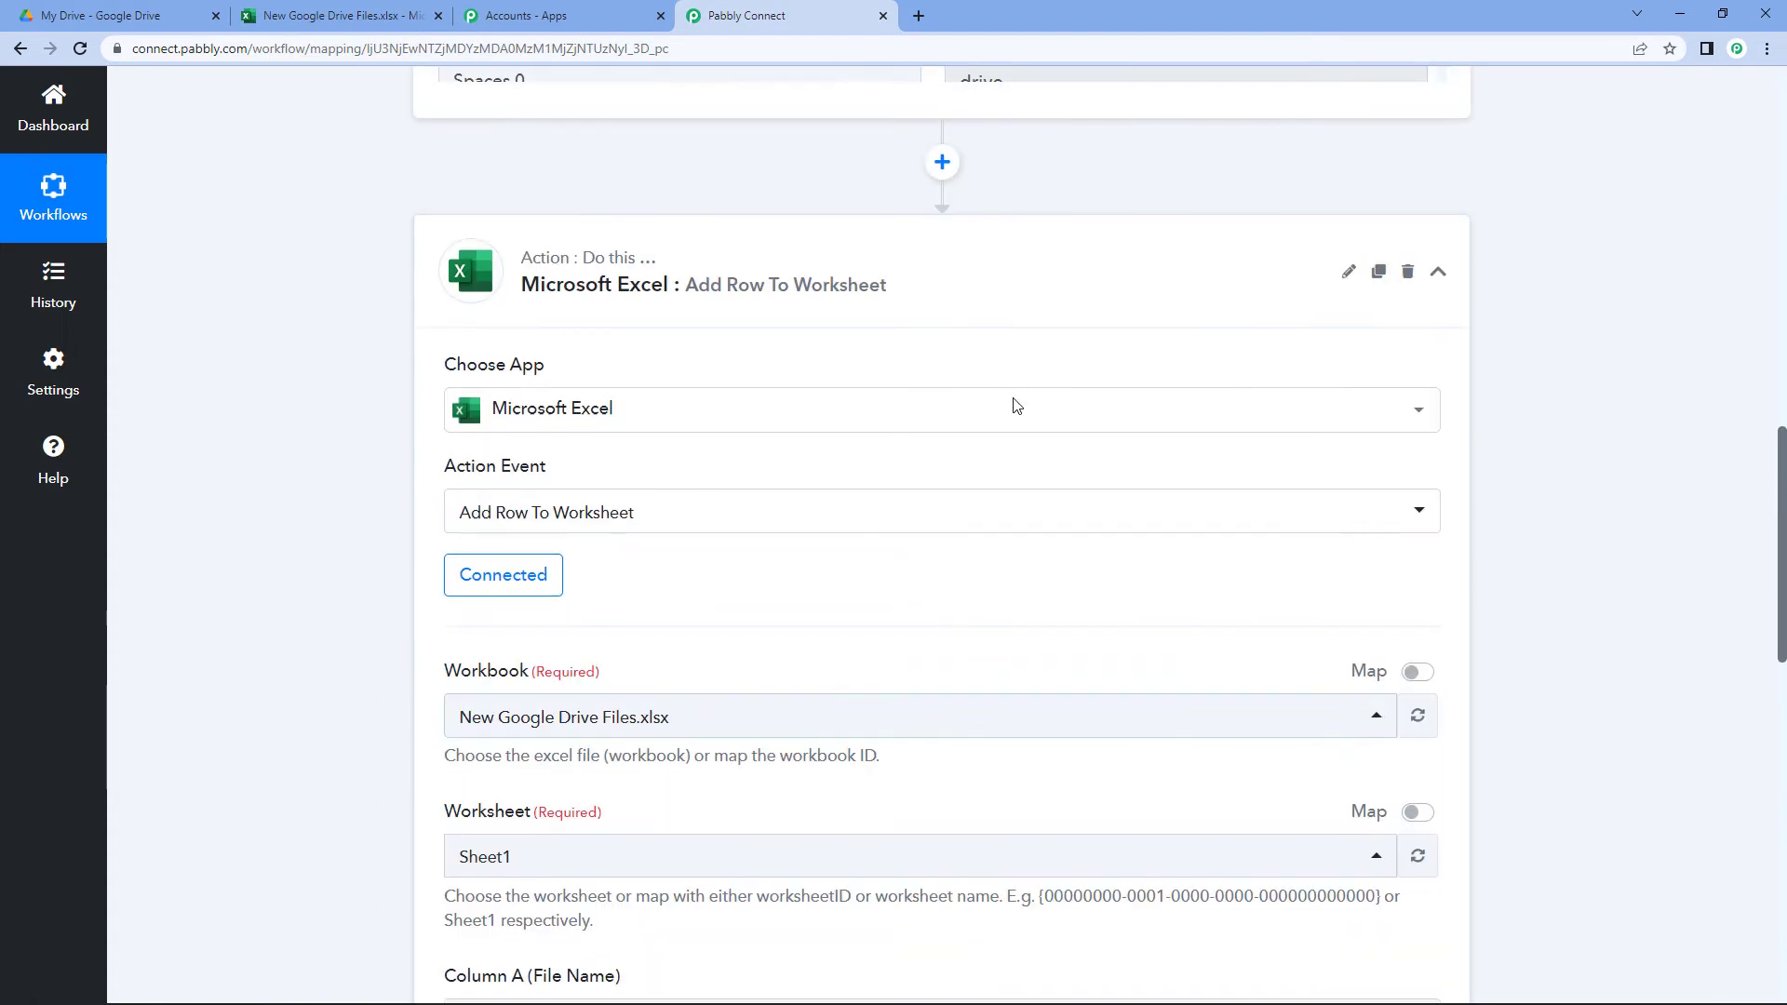
left_click_drag(1080, 421, 952, 417)
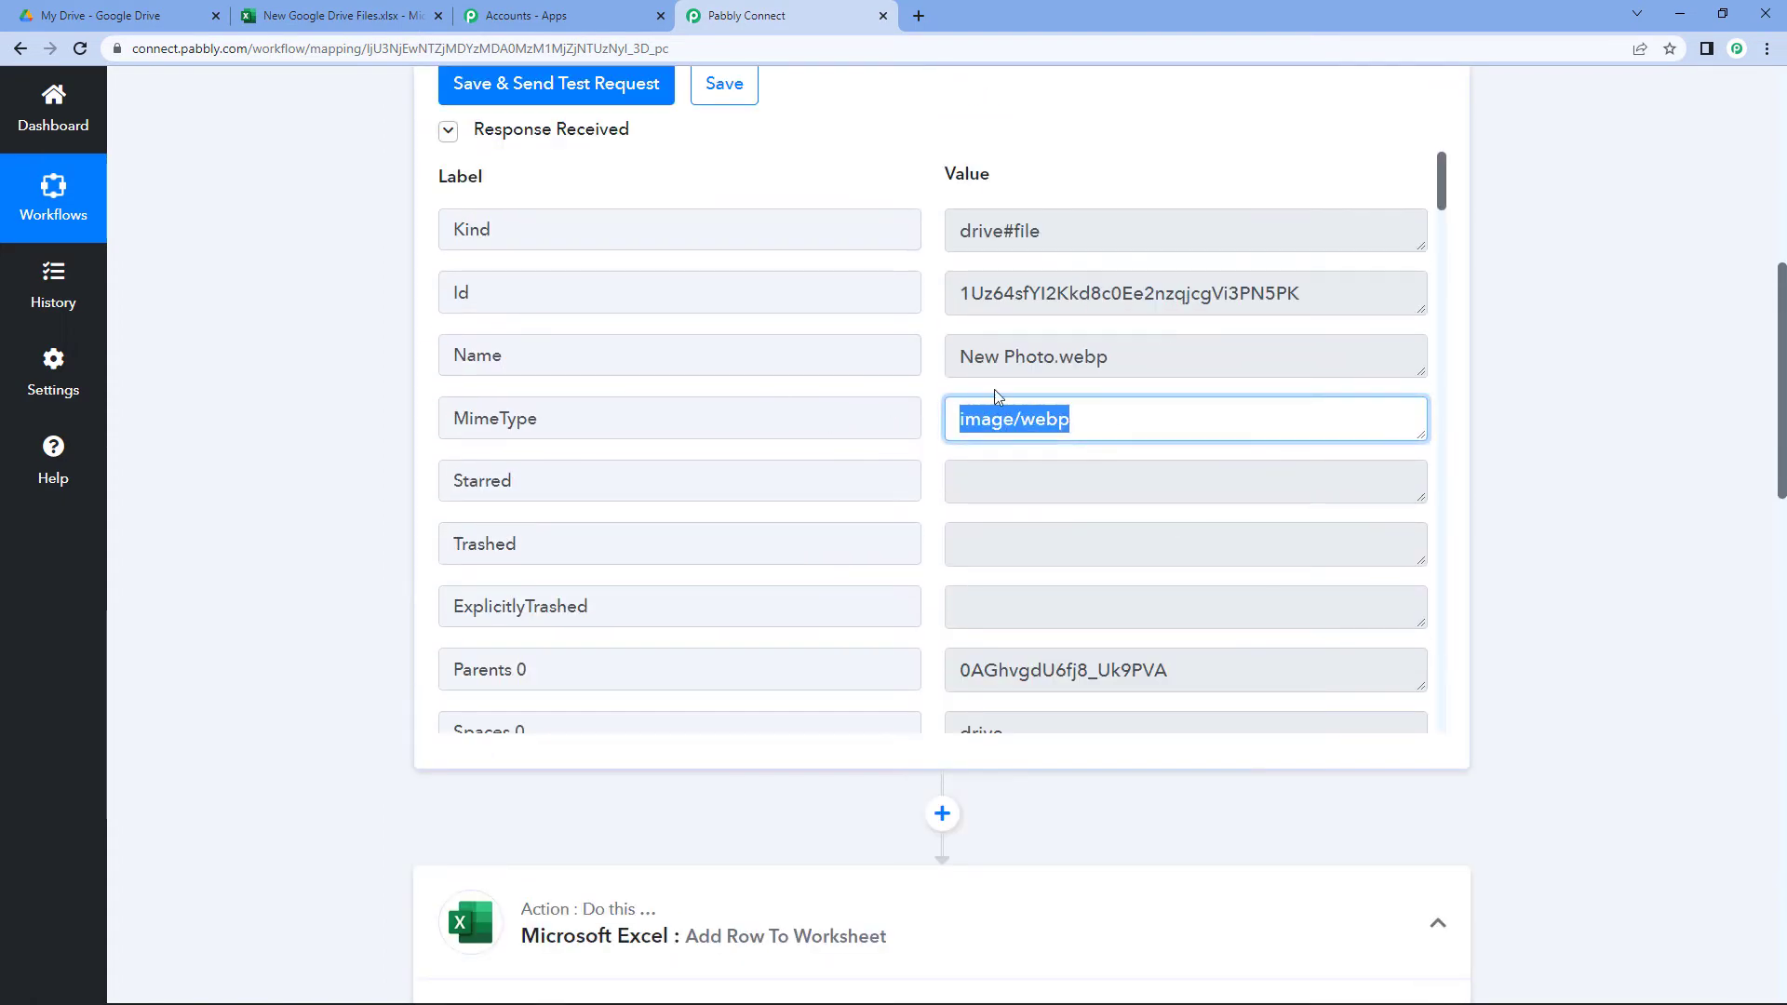
scroll(158, 471, "down", 13)
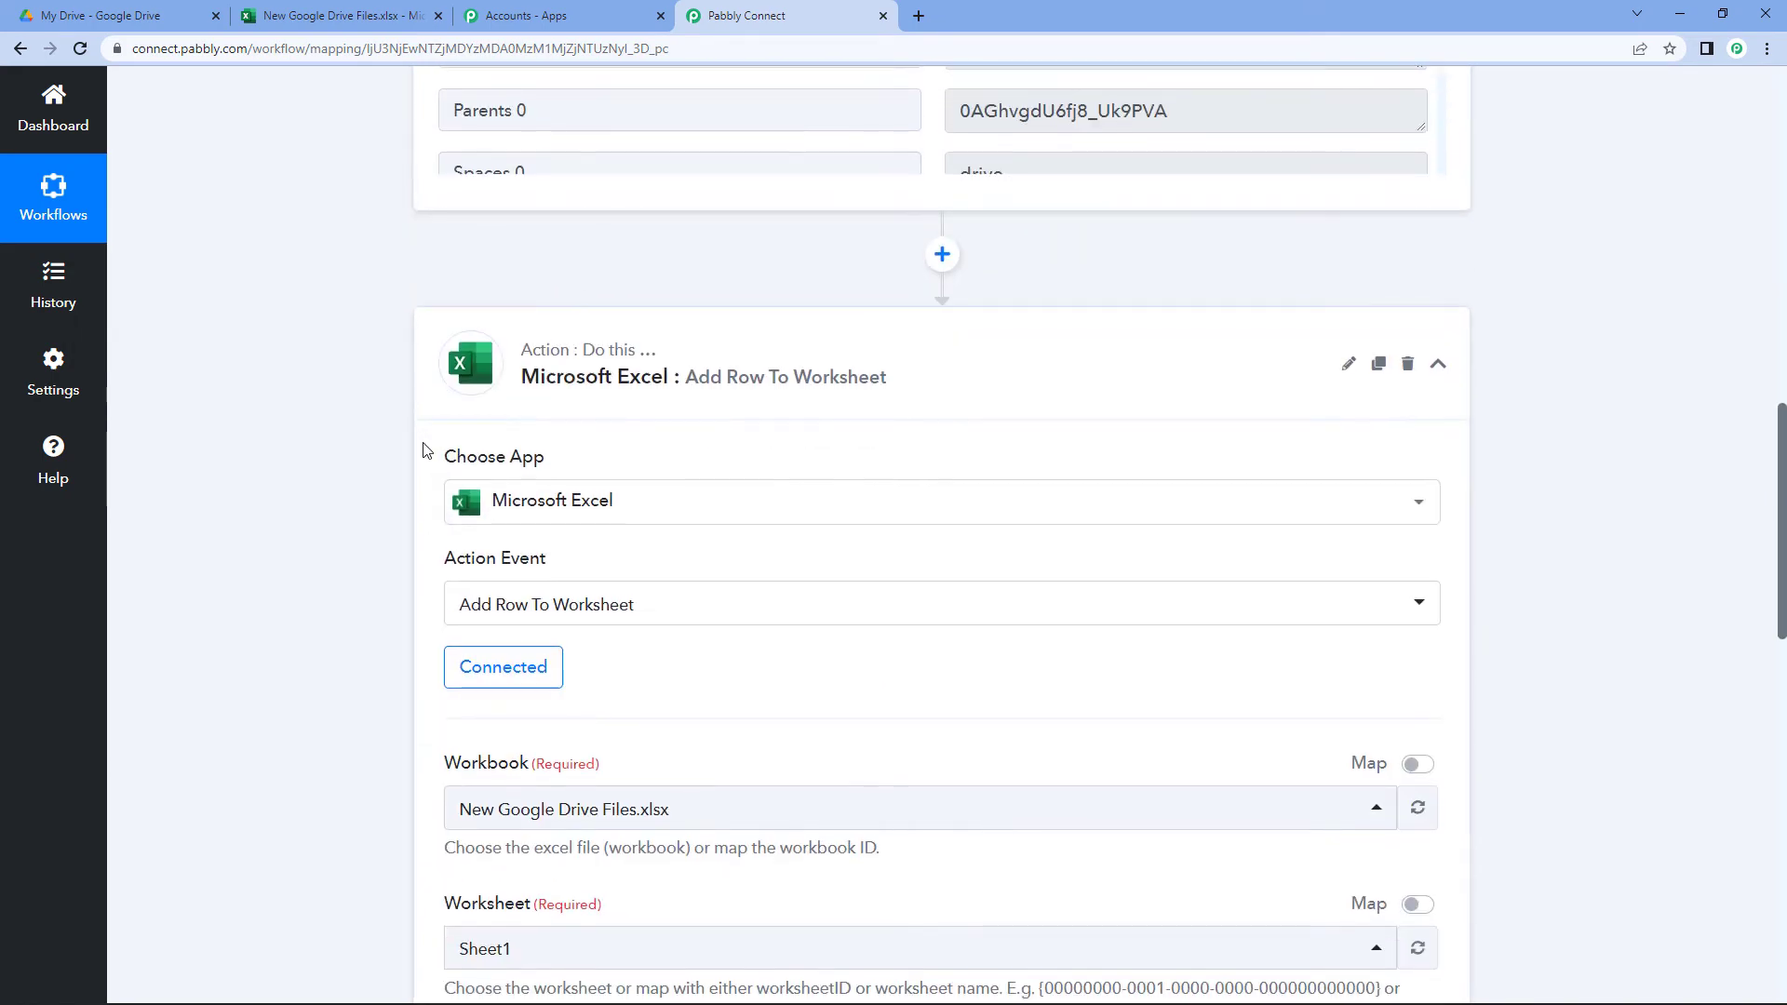
scroll(389, 579, "down", 3)
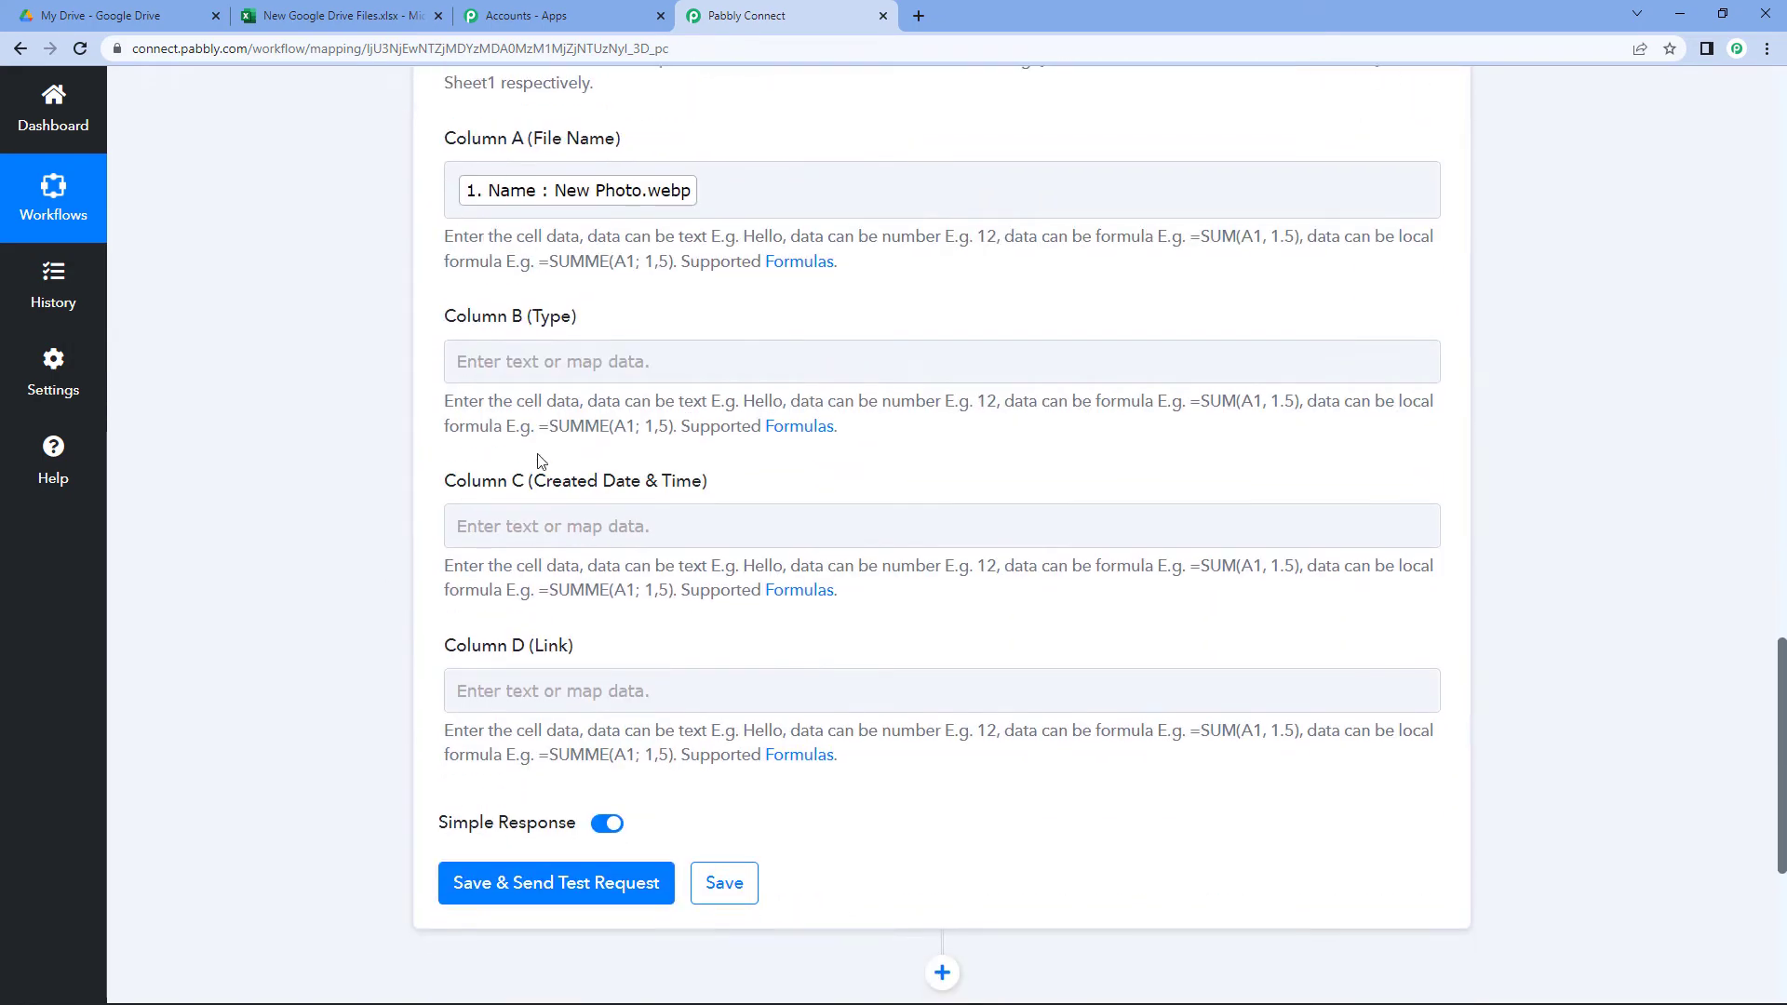
left_click(518, 360)
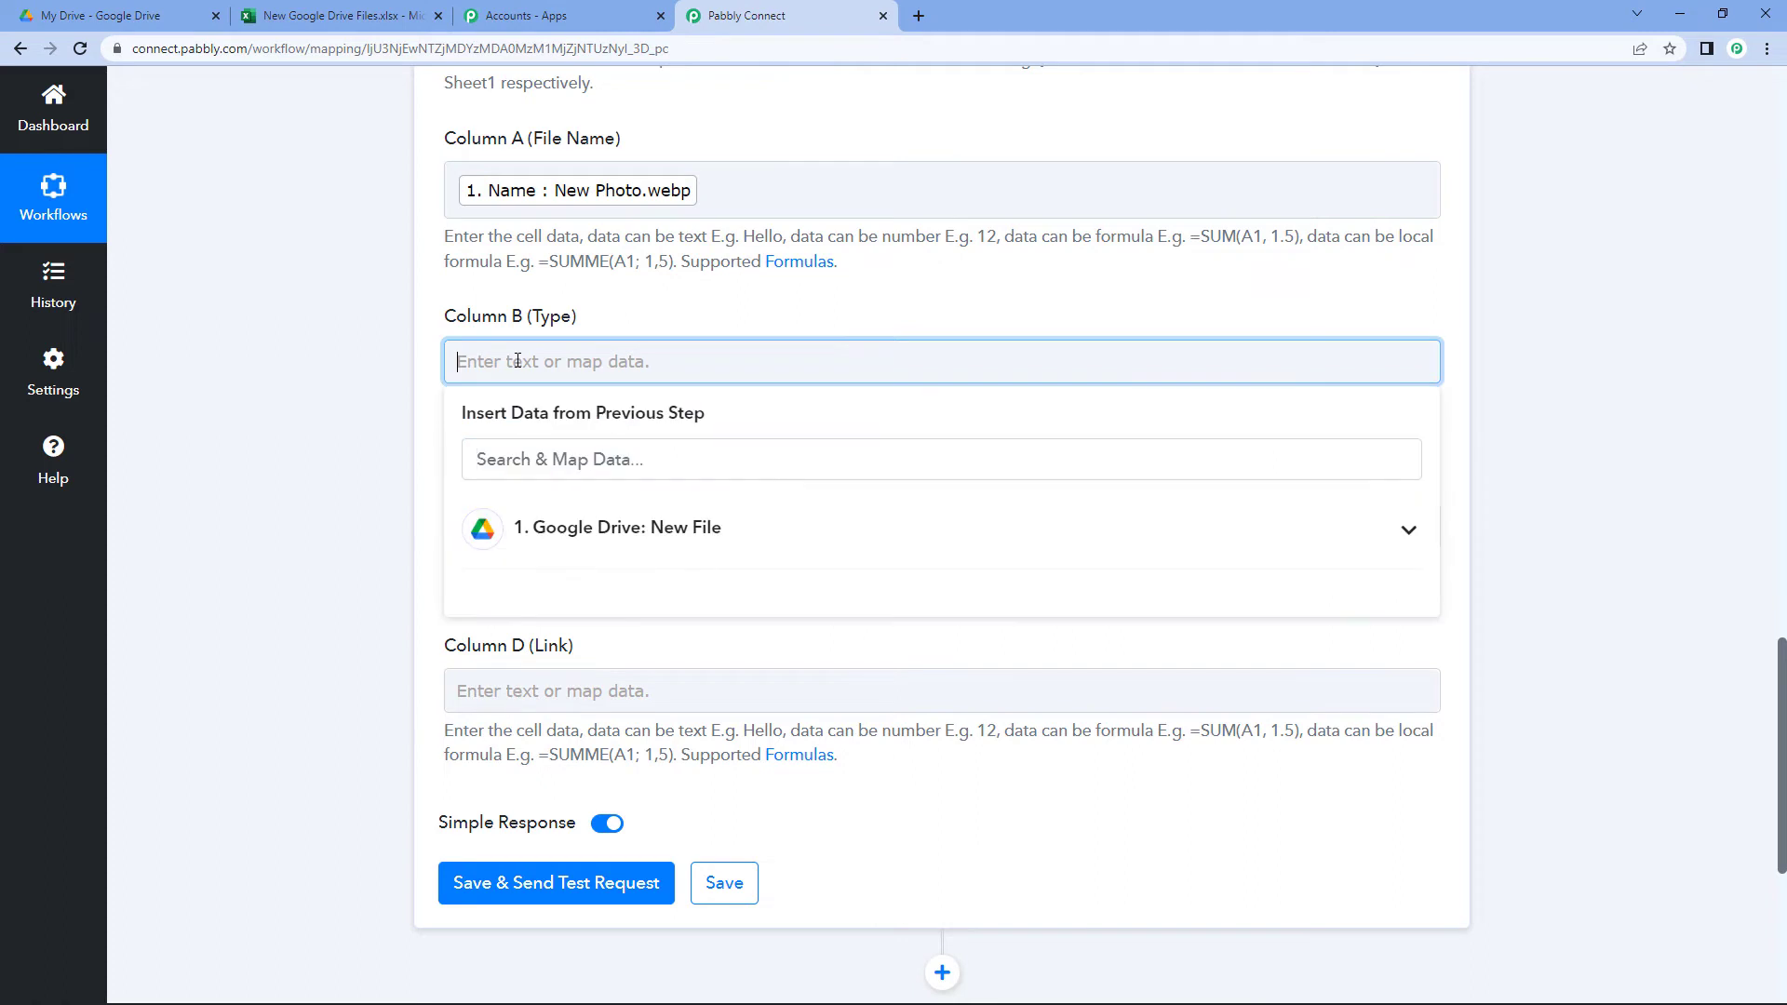
left_click(654, 536)
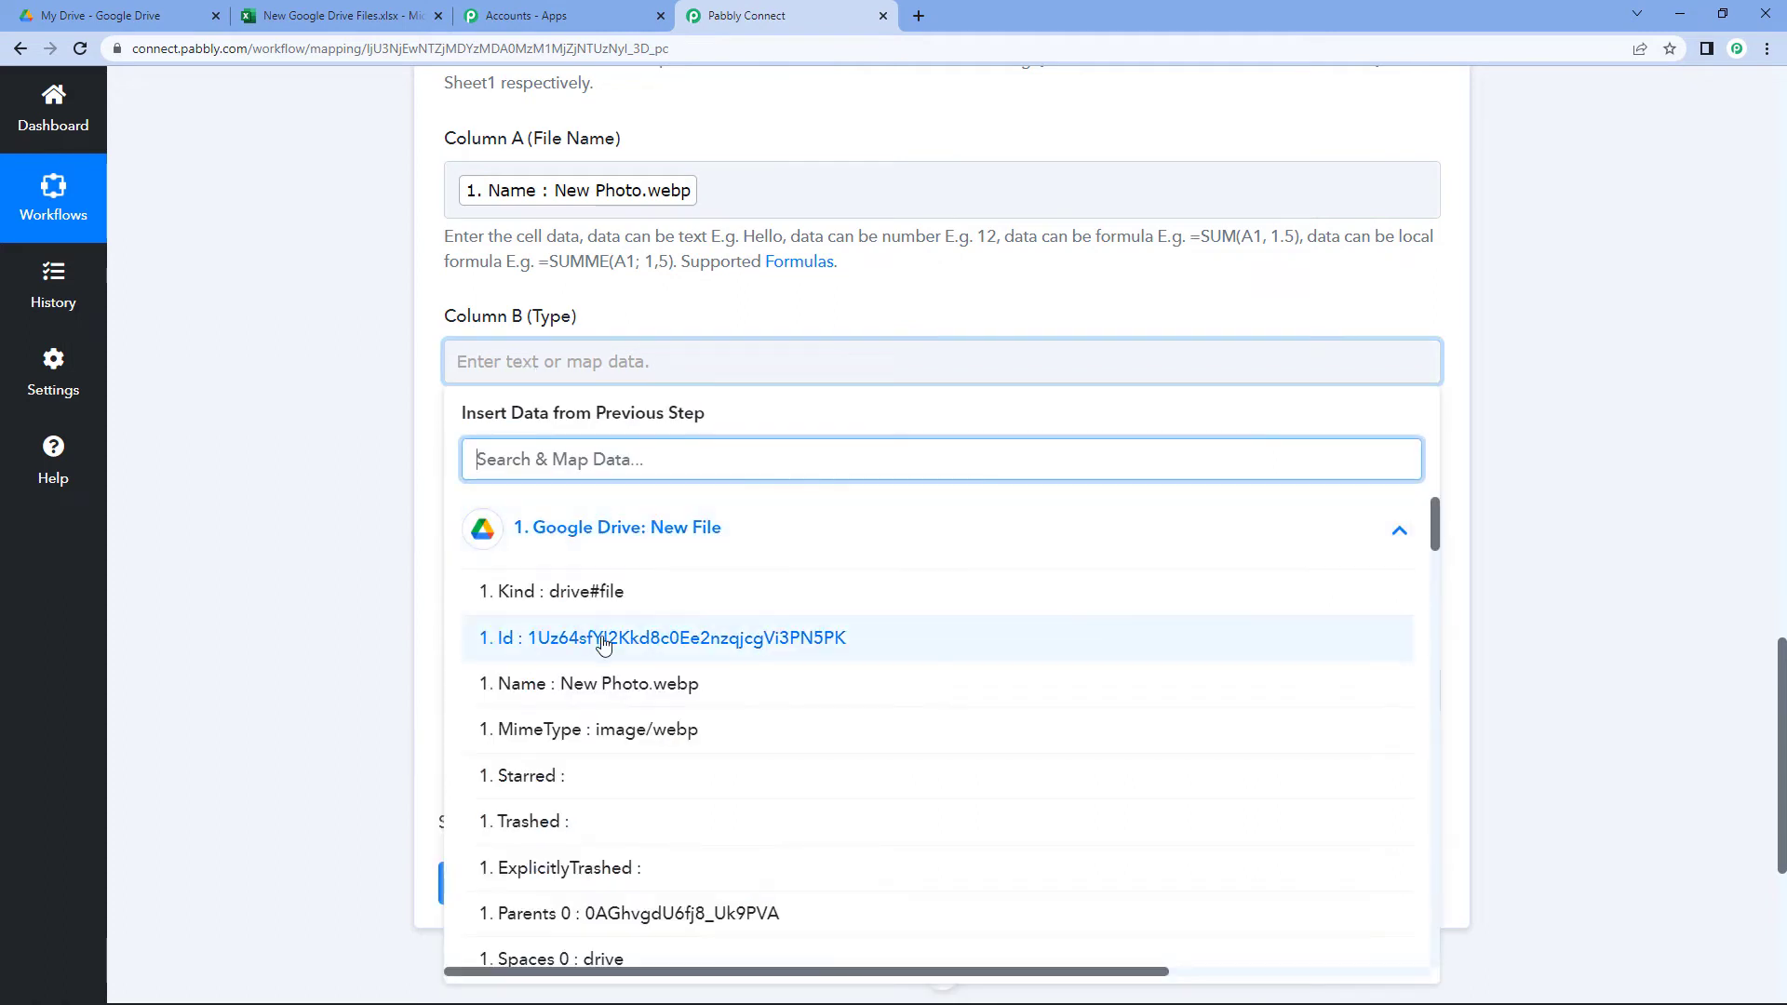
left_click(626, 735)
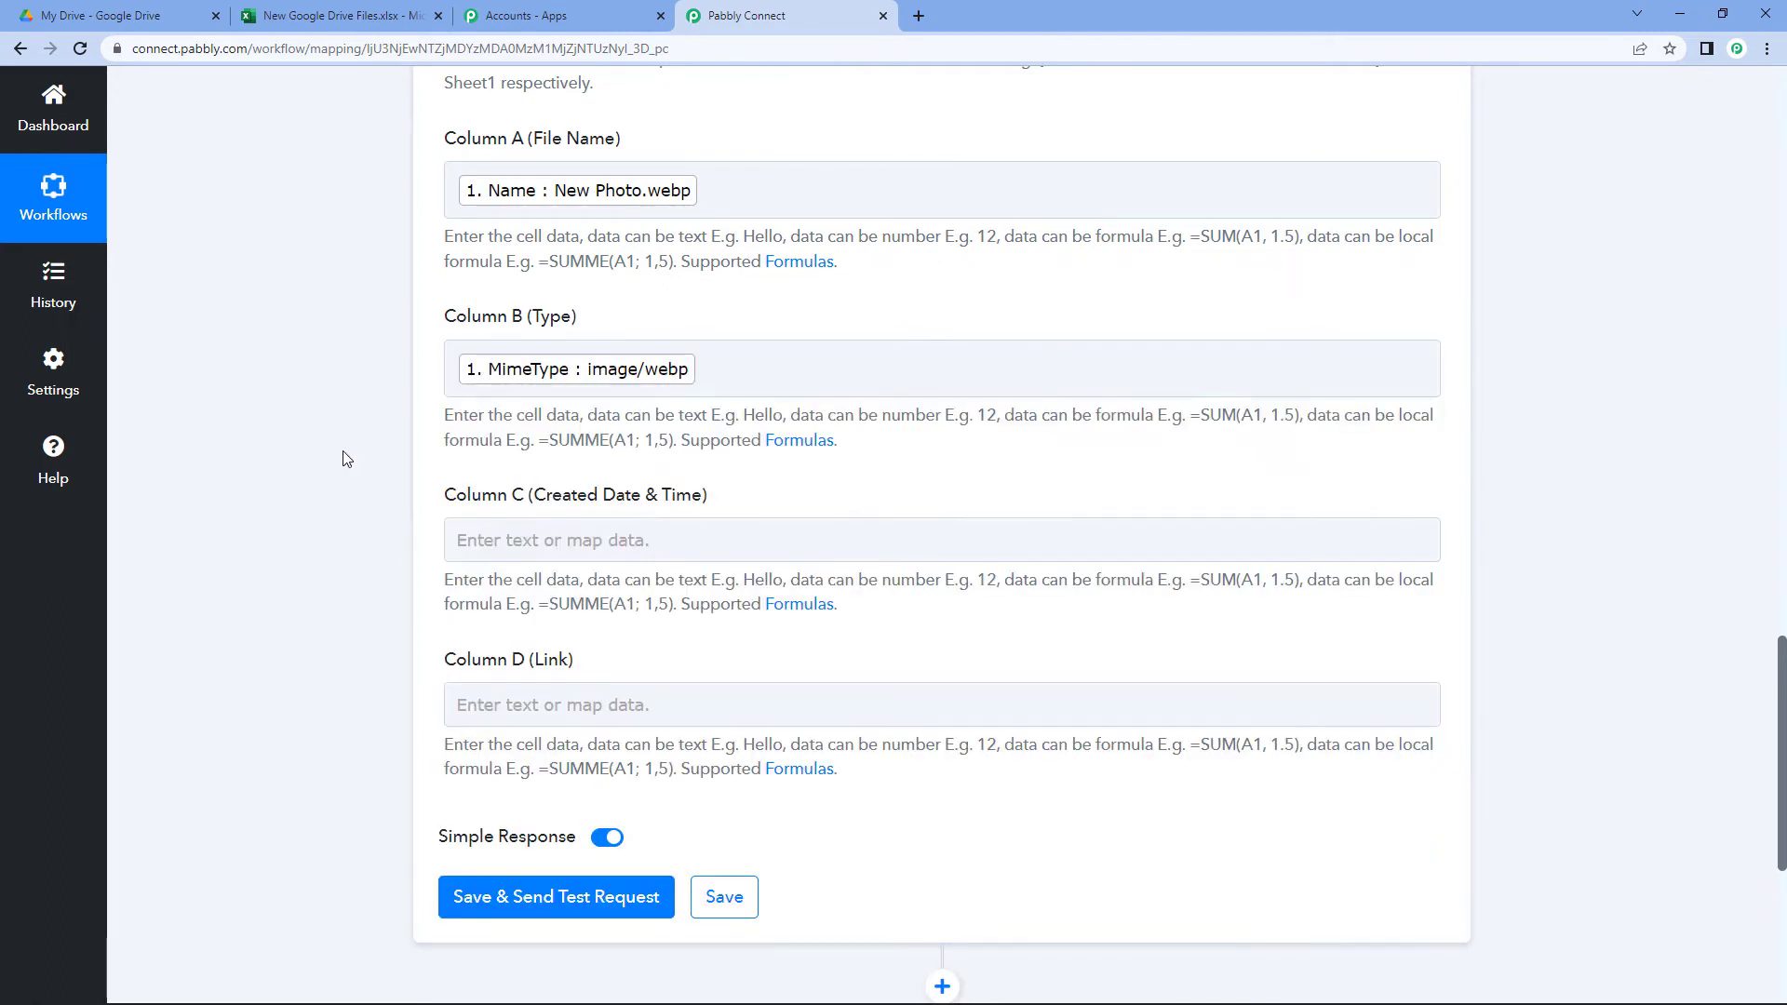
Map the CreatedTime value from the Google Drive trigger to Column C (Created Date & Time).
scroll(344, 455, "down", 2)
left_click(536, 351)
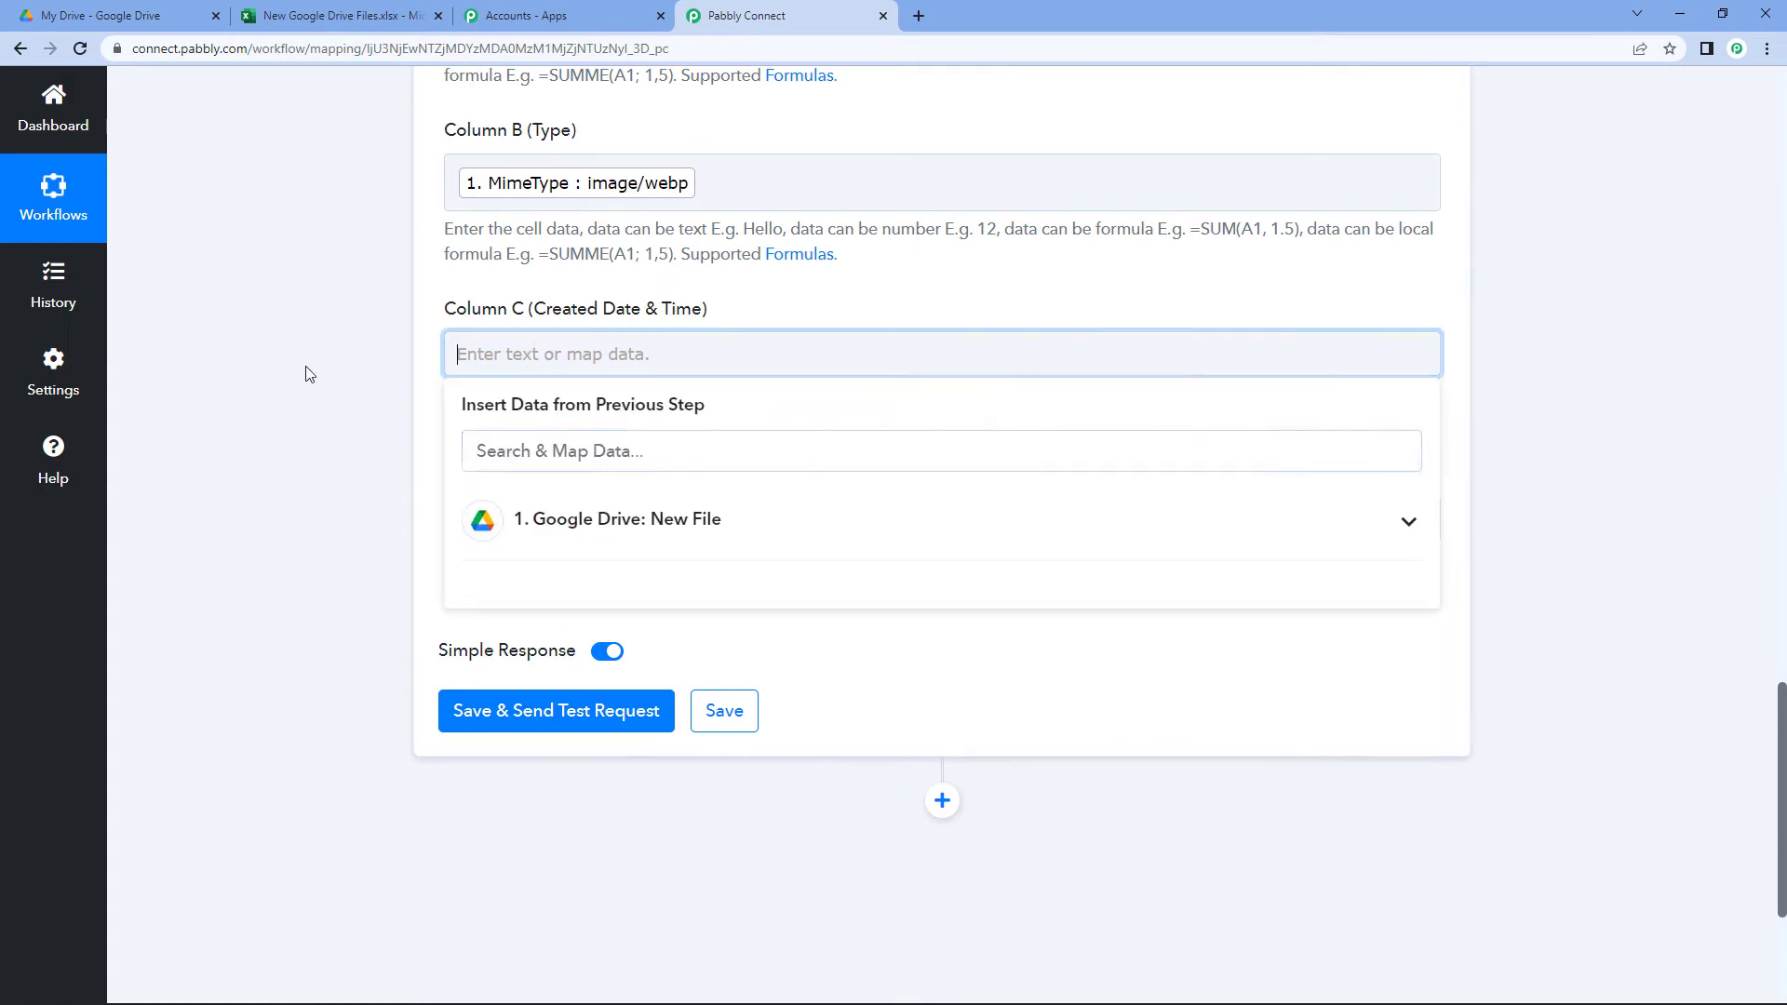
scroll(679, 406, "down", 1)
left_click(679, 414)
scroll(593, 477, "down", 2)
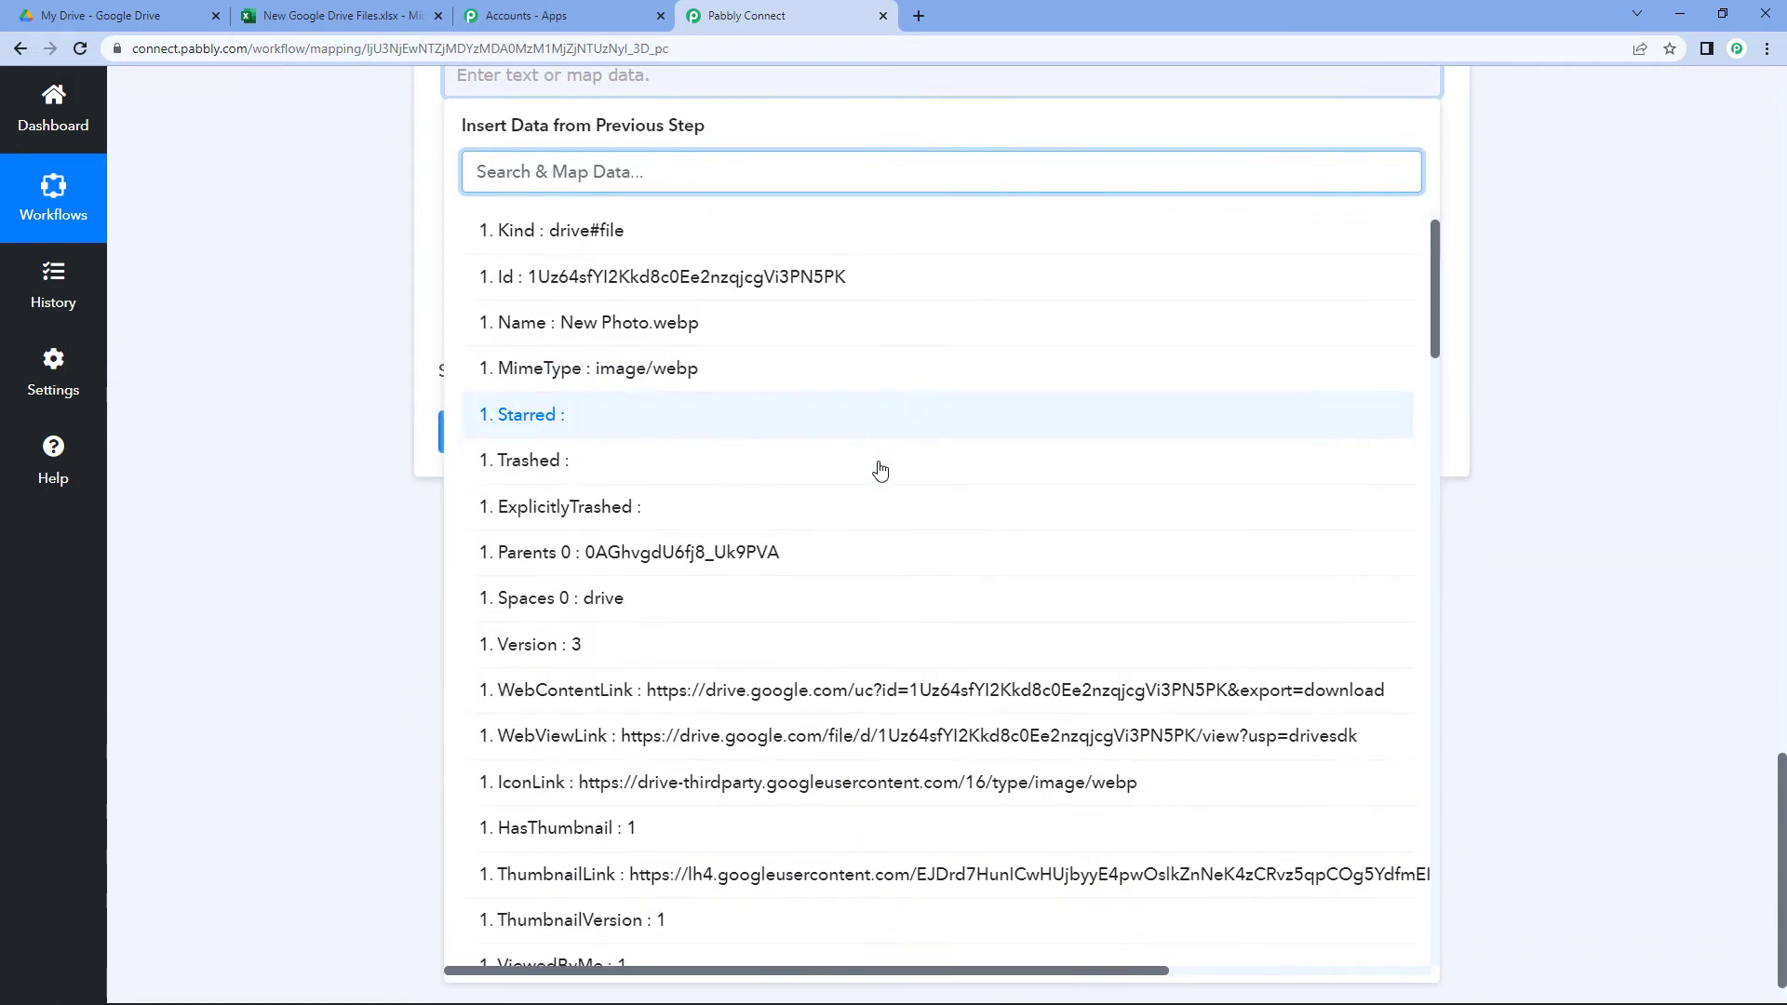
scroll(878, 466, "down", 6)
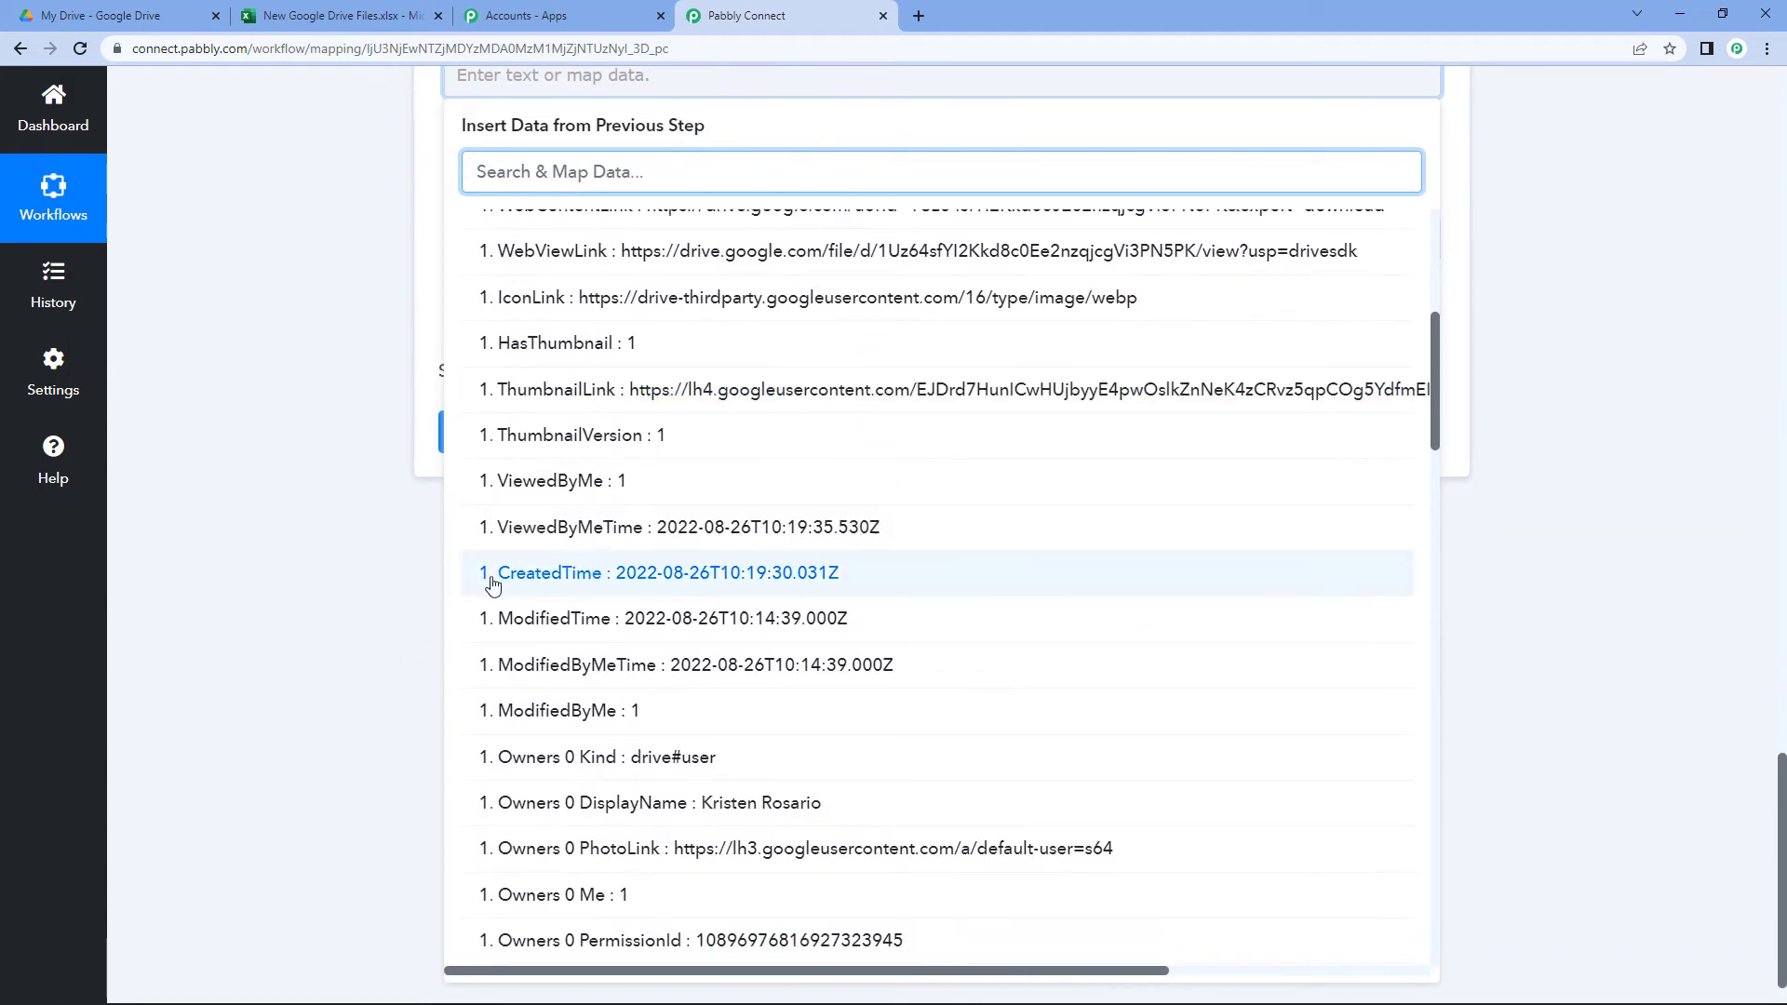
left_click(611, 586)
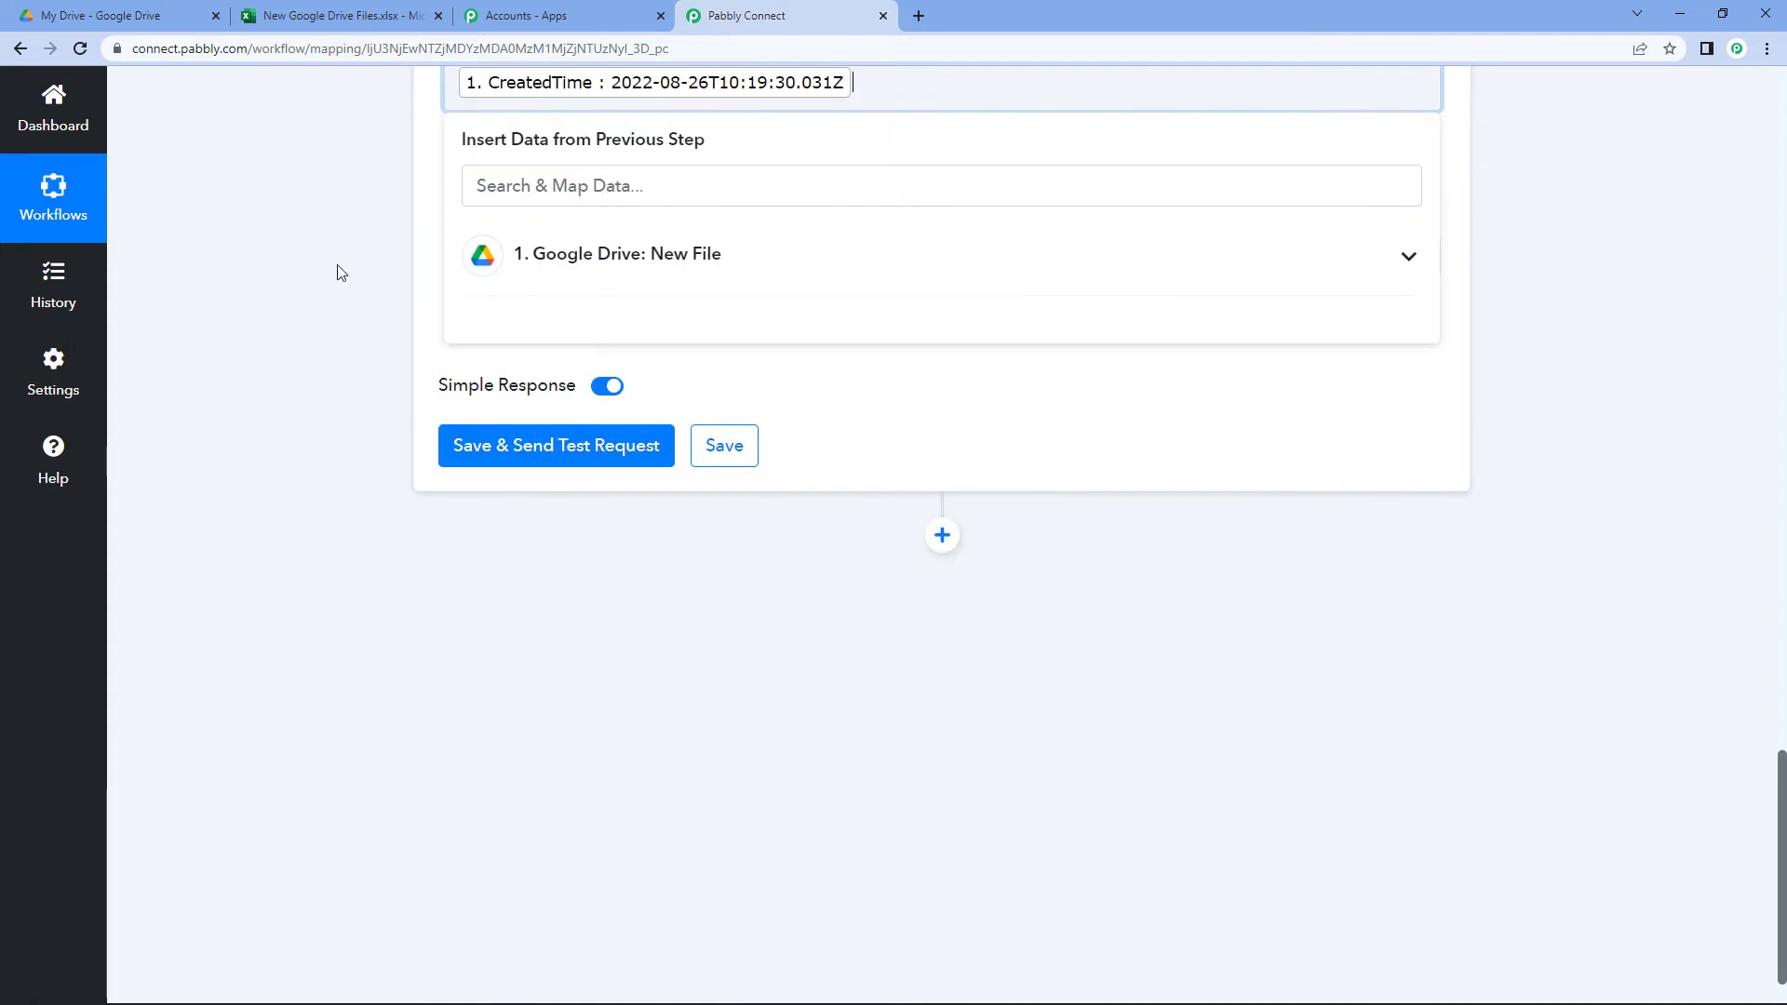
left_click(340, 271)
Map the WebViewLink value from the Google Drive trigger to Column D (Link).
scroll(345, 277, "up", 1)
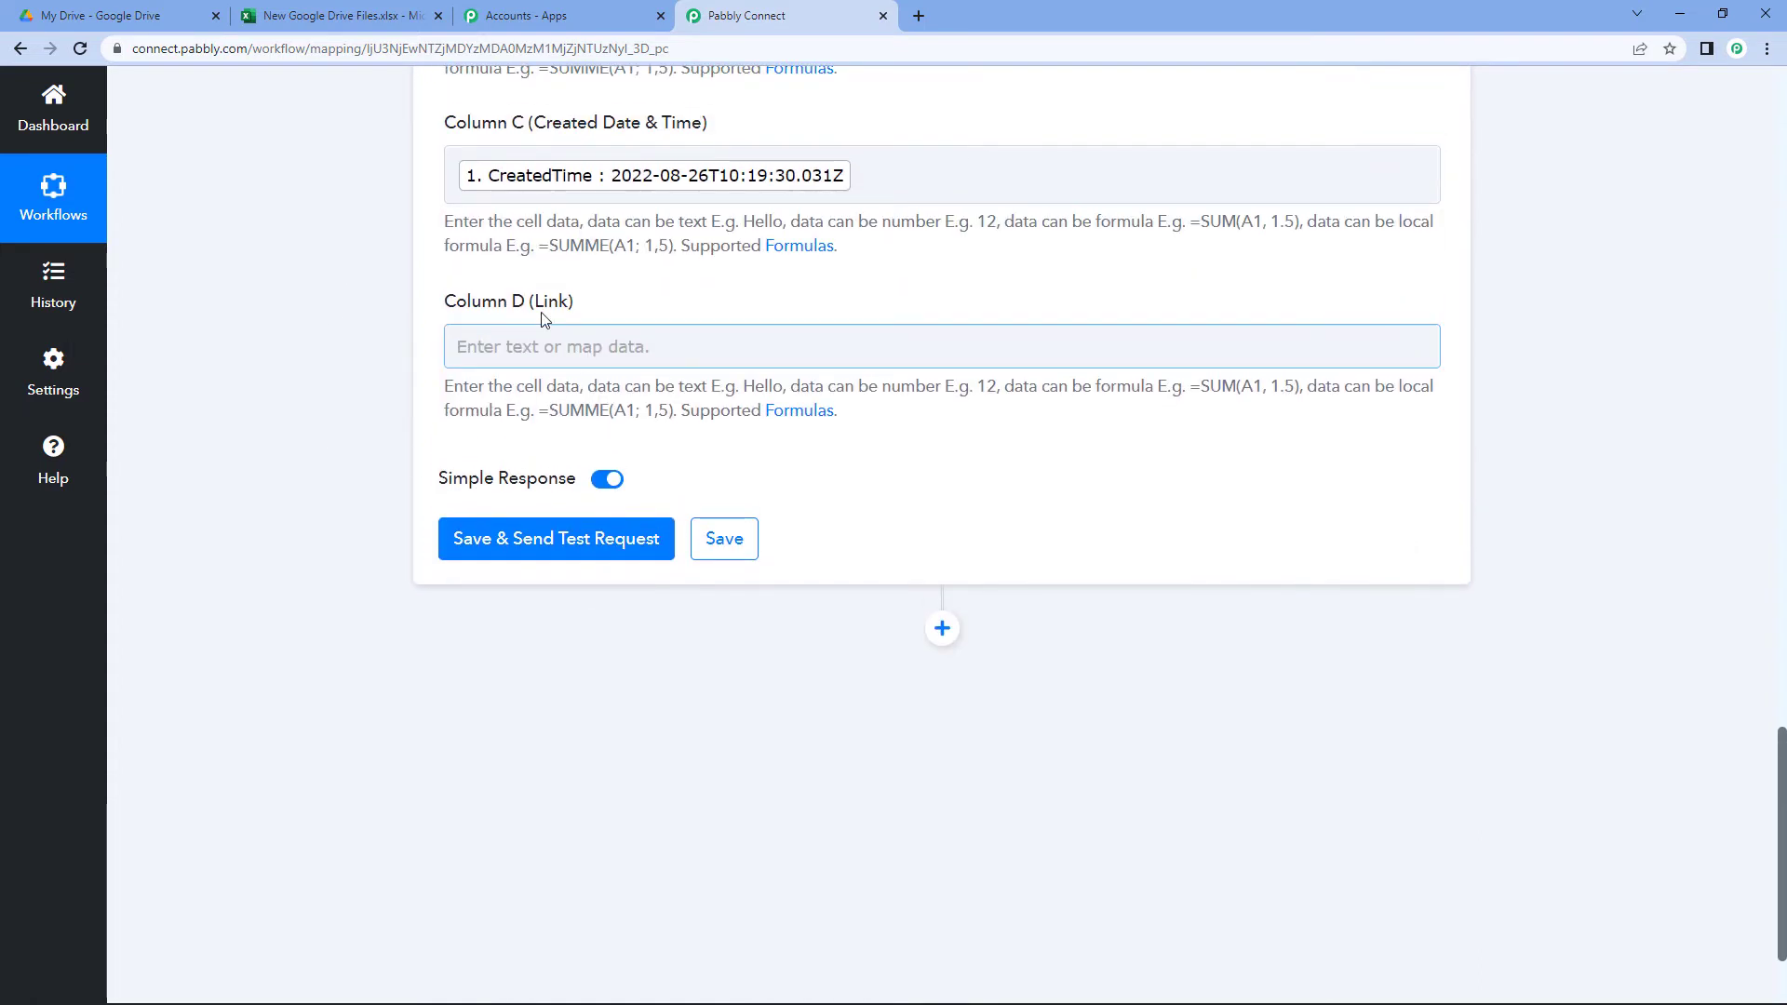
left_click(586, 346)
scroll(382, 391, "down", 2)
left_click(740, 348)
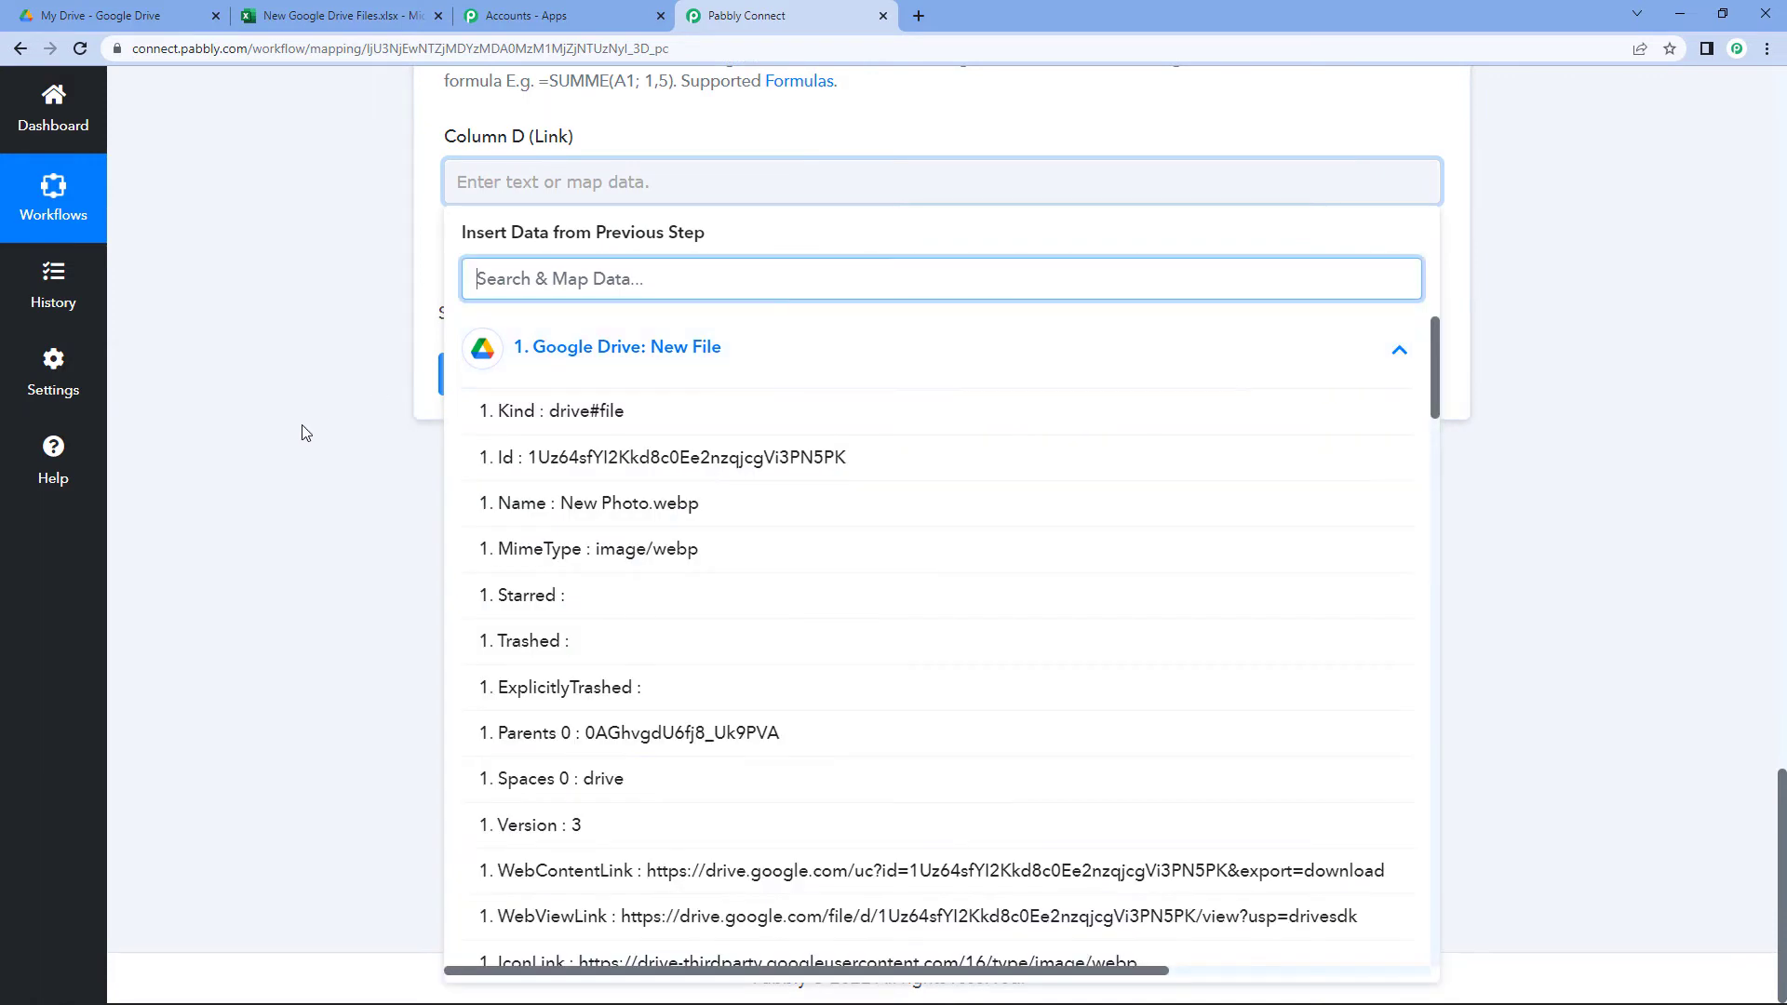
scroll(618, 602, "down", 3)
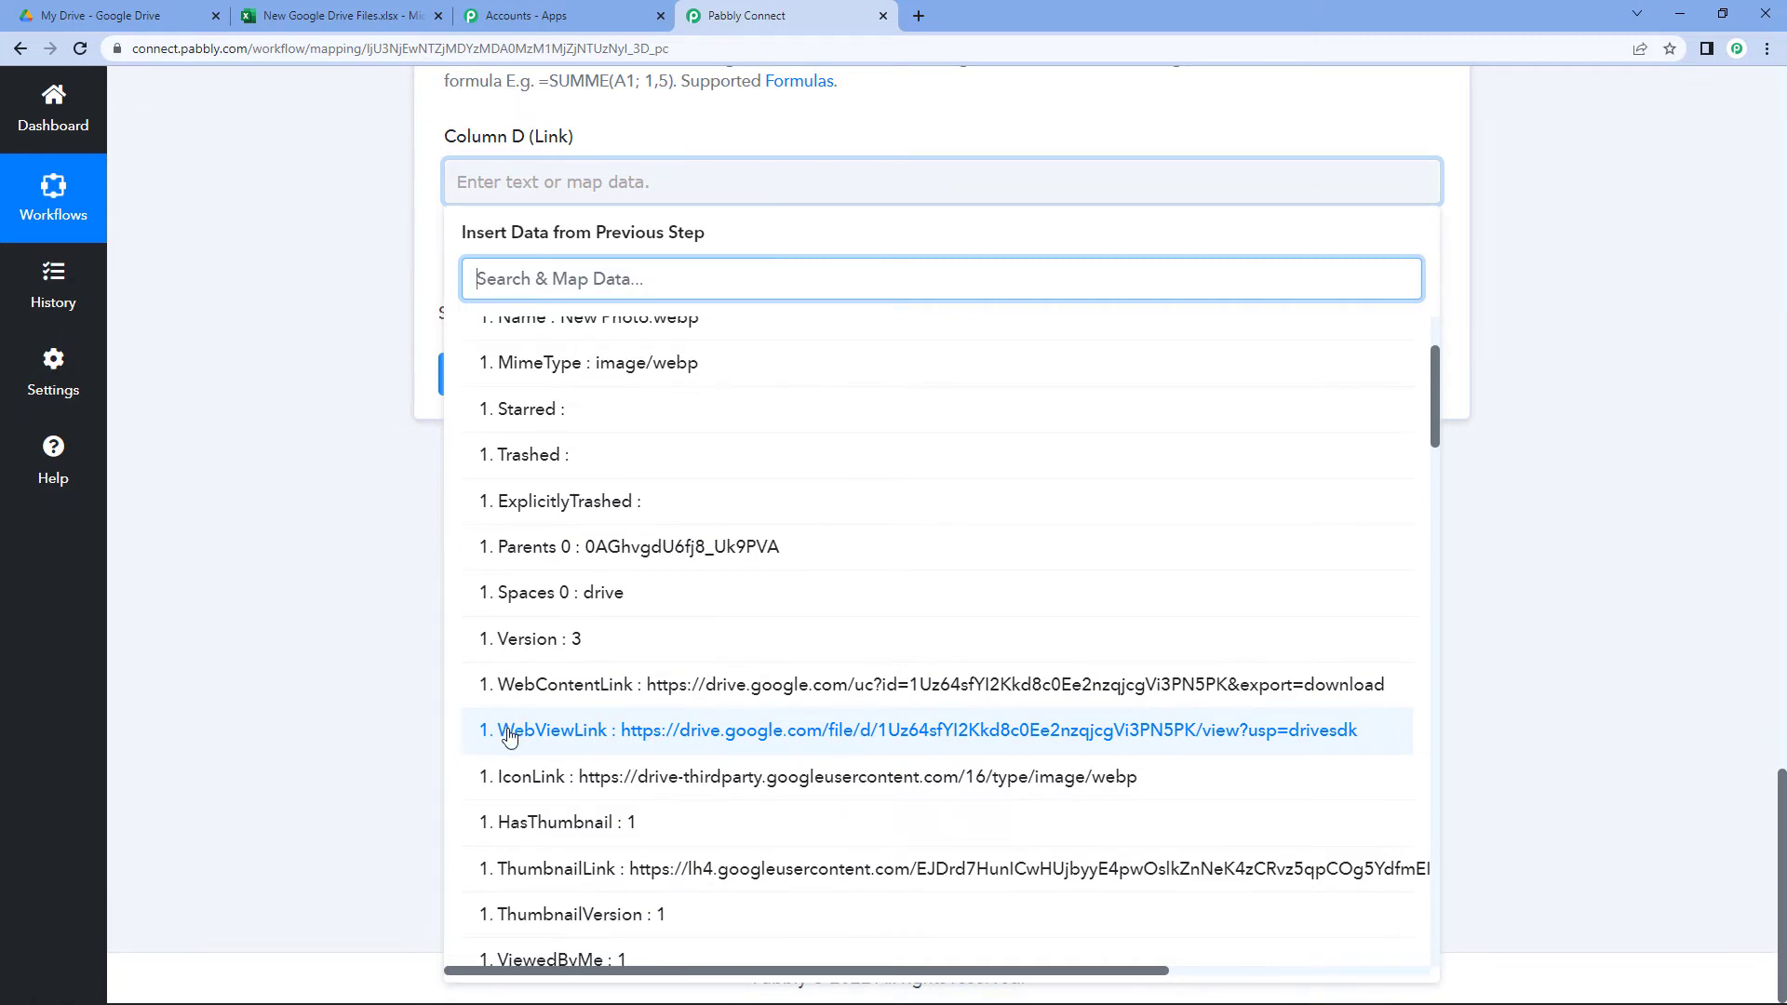
left_click(643, 732)
left_click(420, 549)
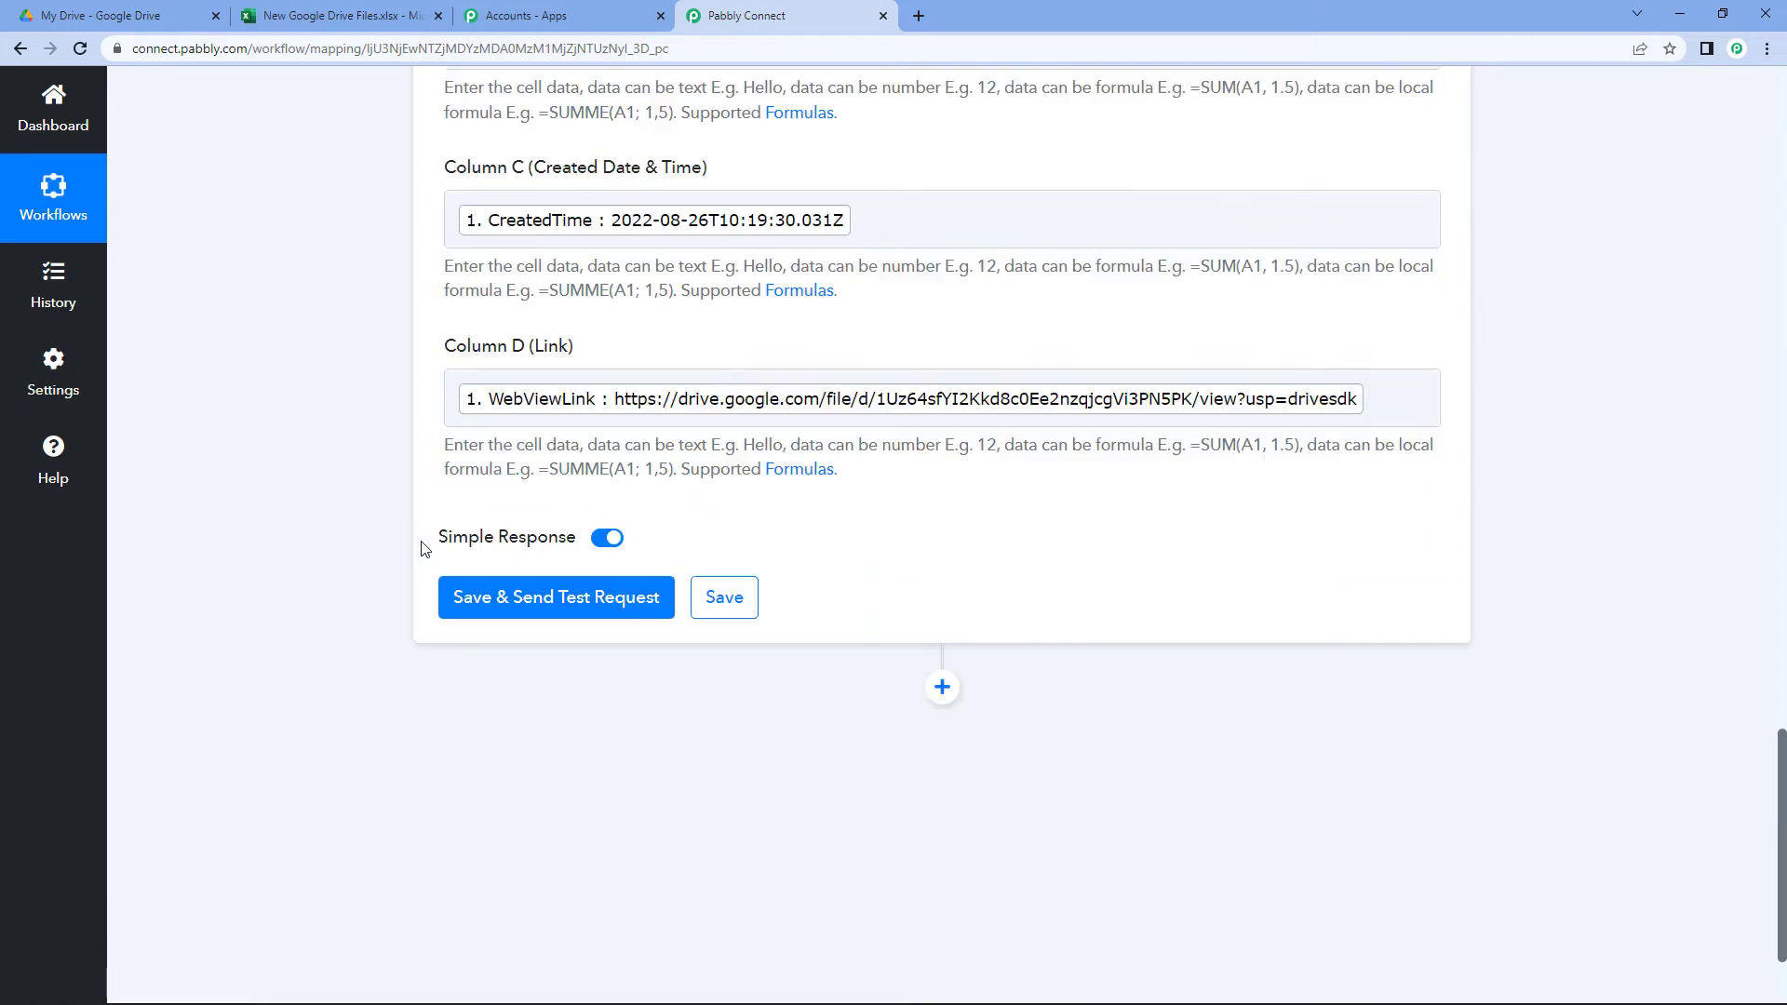
Save the Excel action with a test request and check the response values against the four mapped columns.
scroll(428, 547, "up", 3)
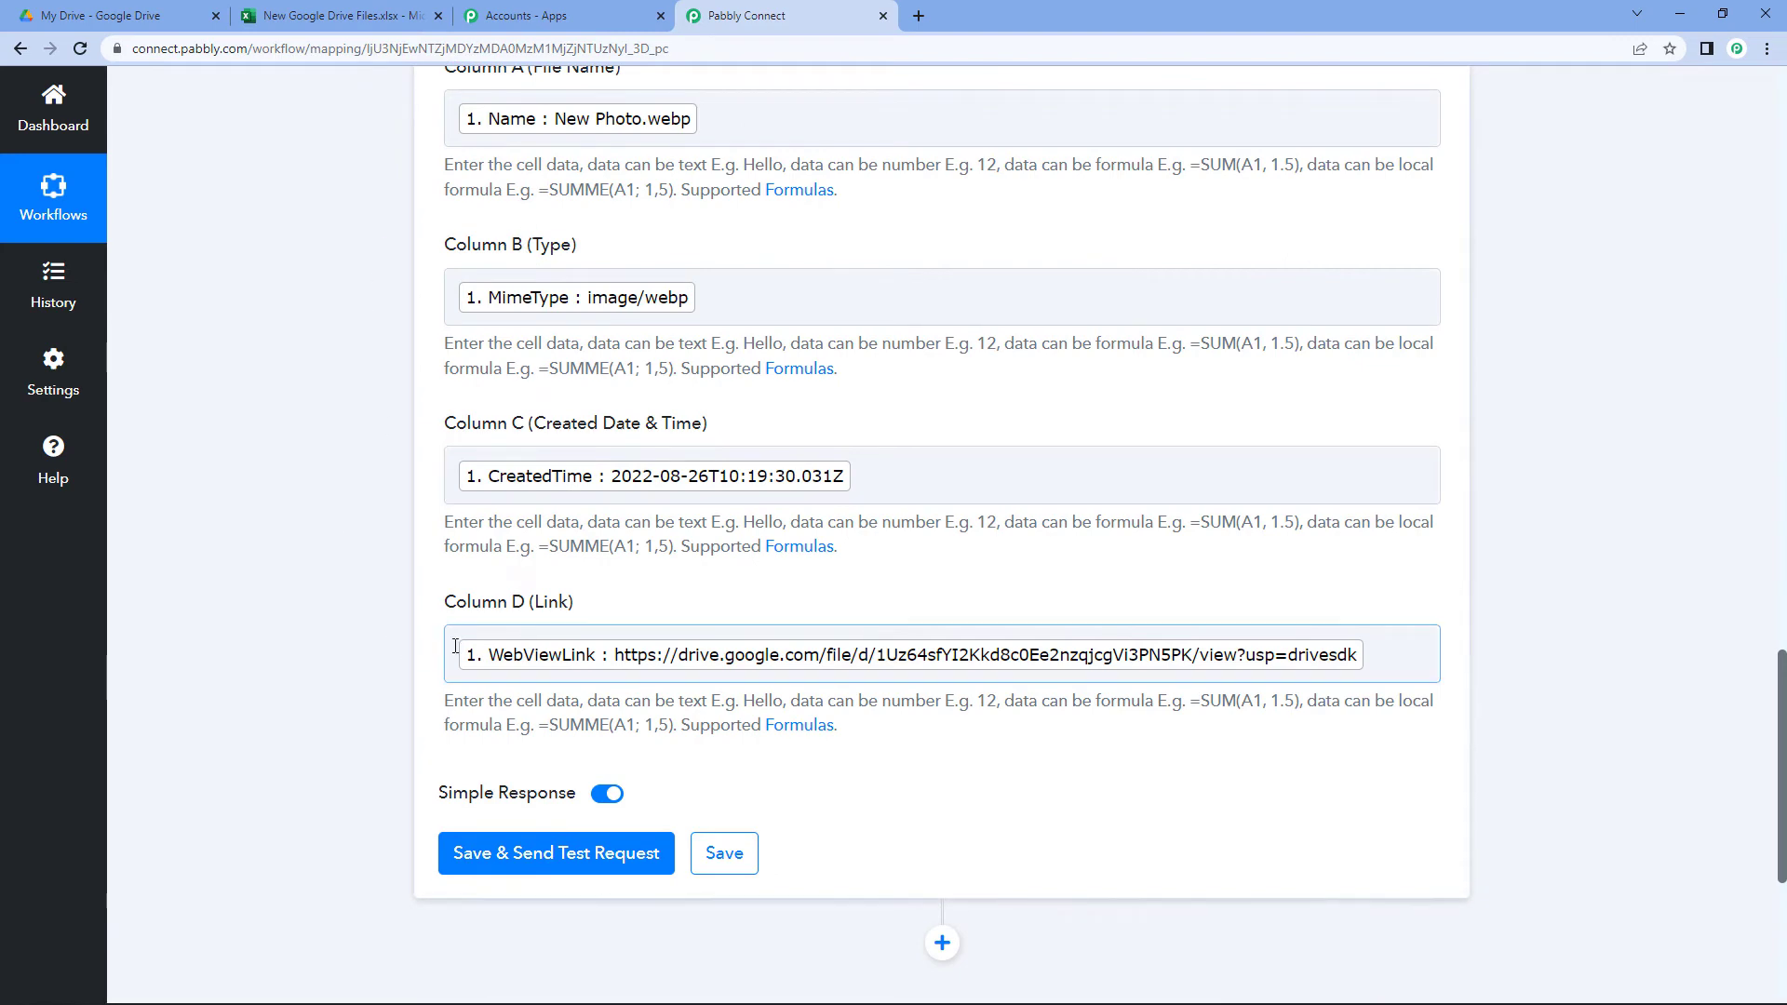
scroll(396, 689, "down", 2)
left_click(598, 666)
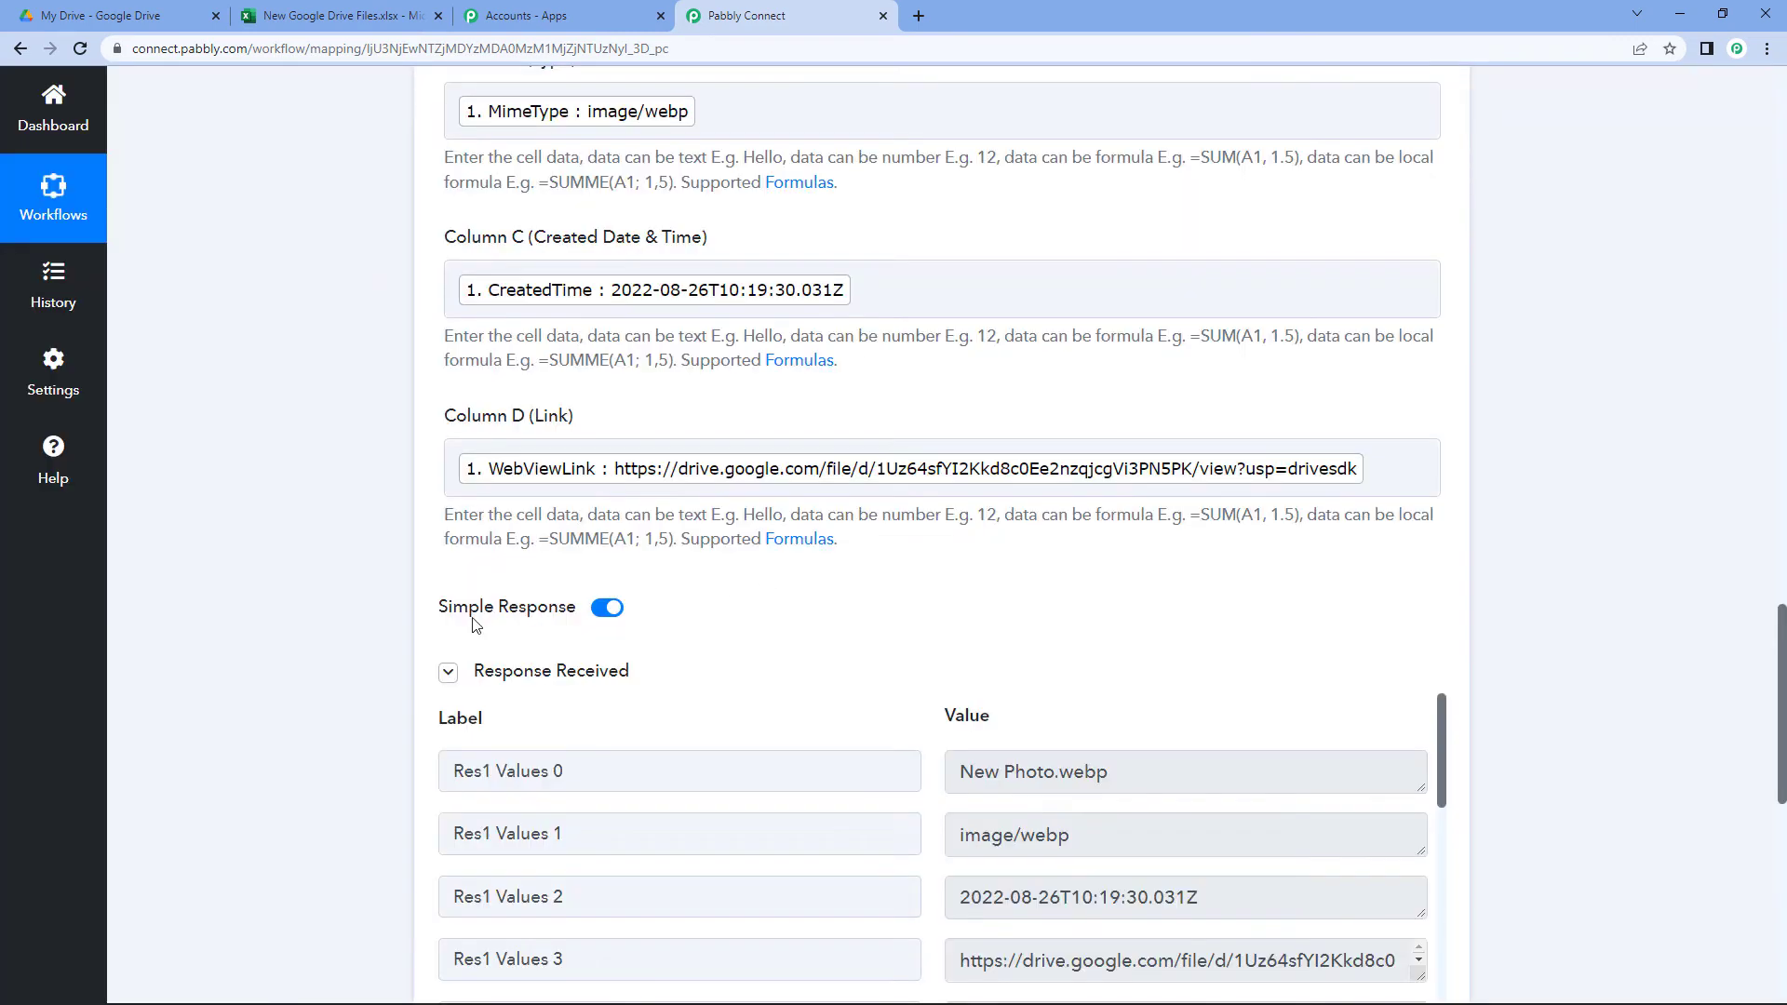
scroll(1102, 614, "down", 3)
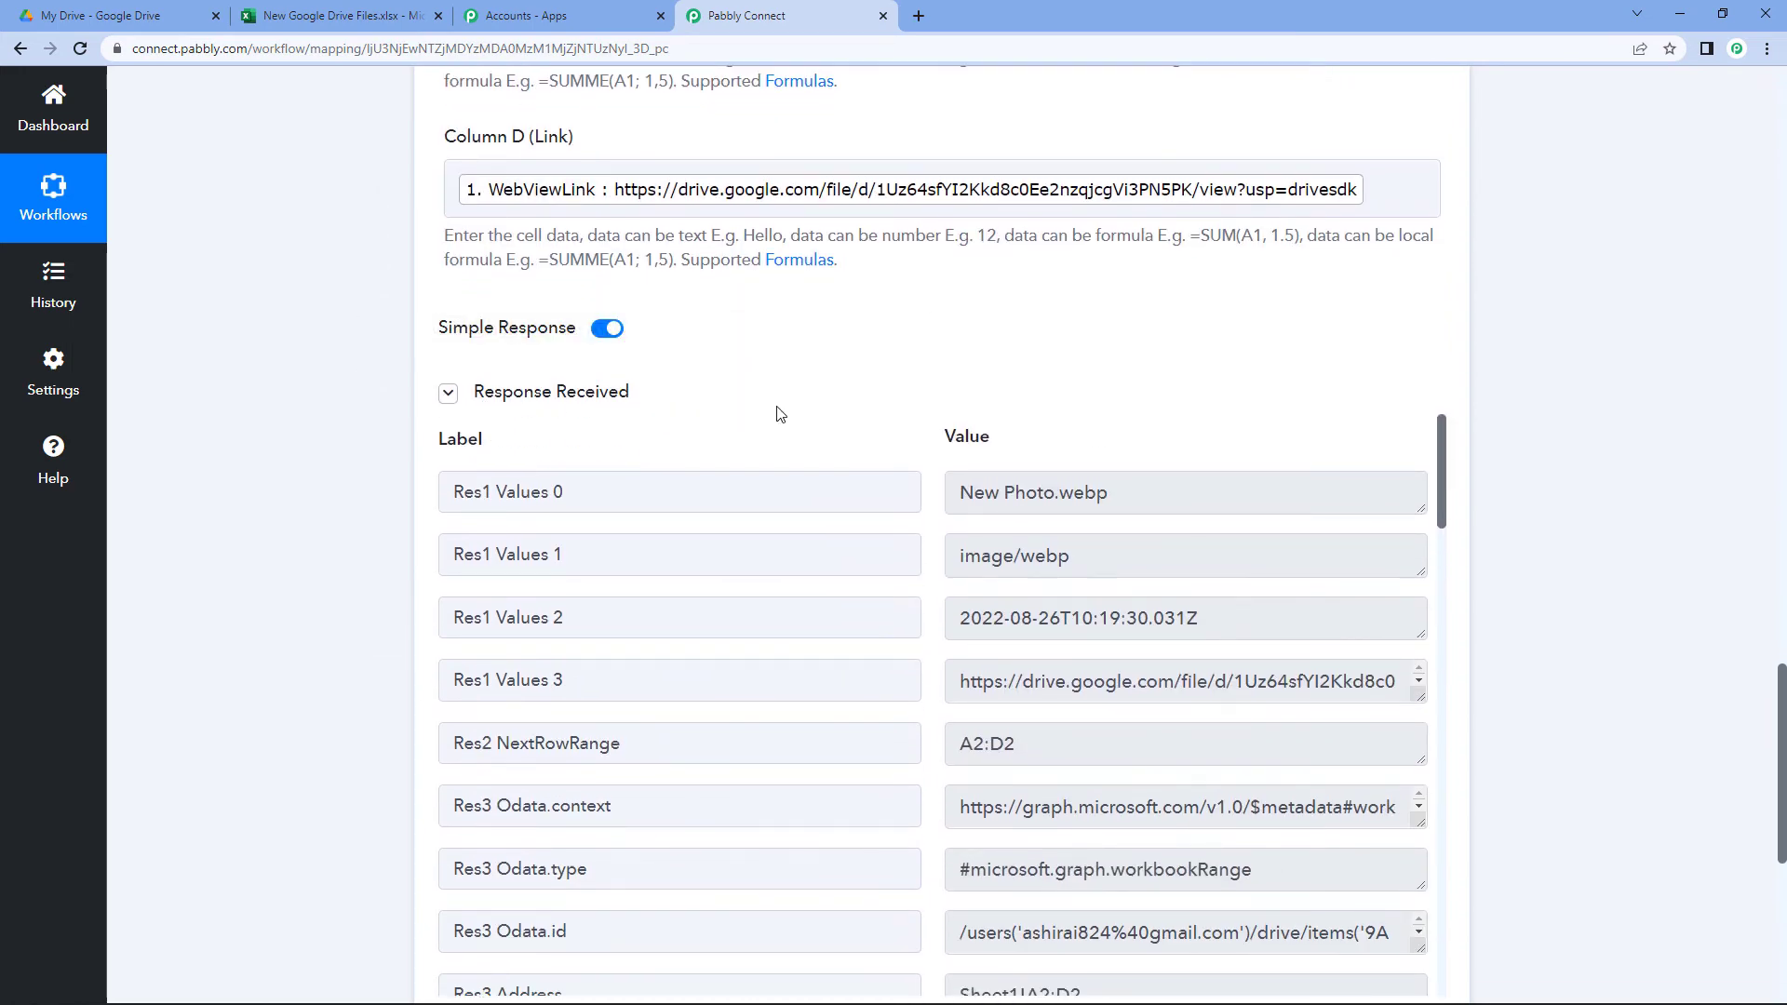
scroll(837, 381, "down", 1)
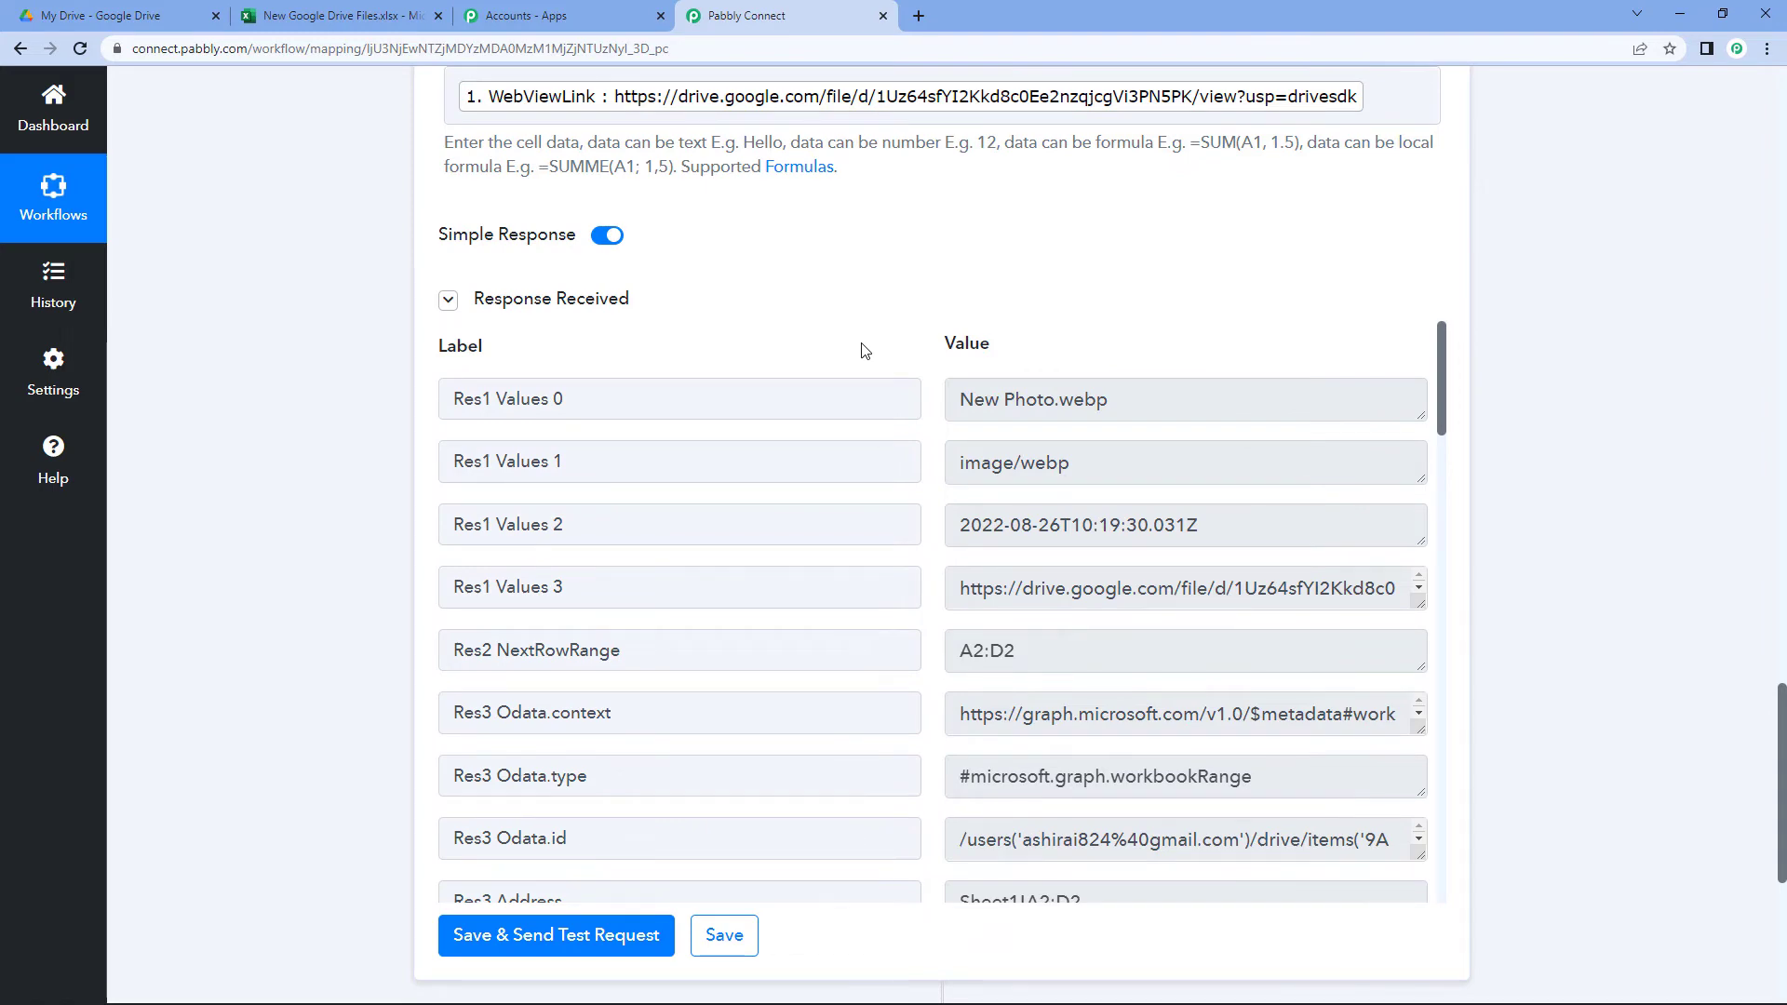
scroll(864, 351, "up", 6)
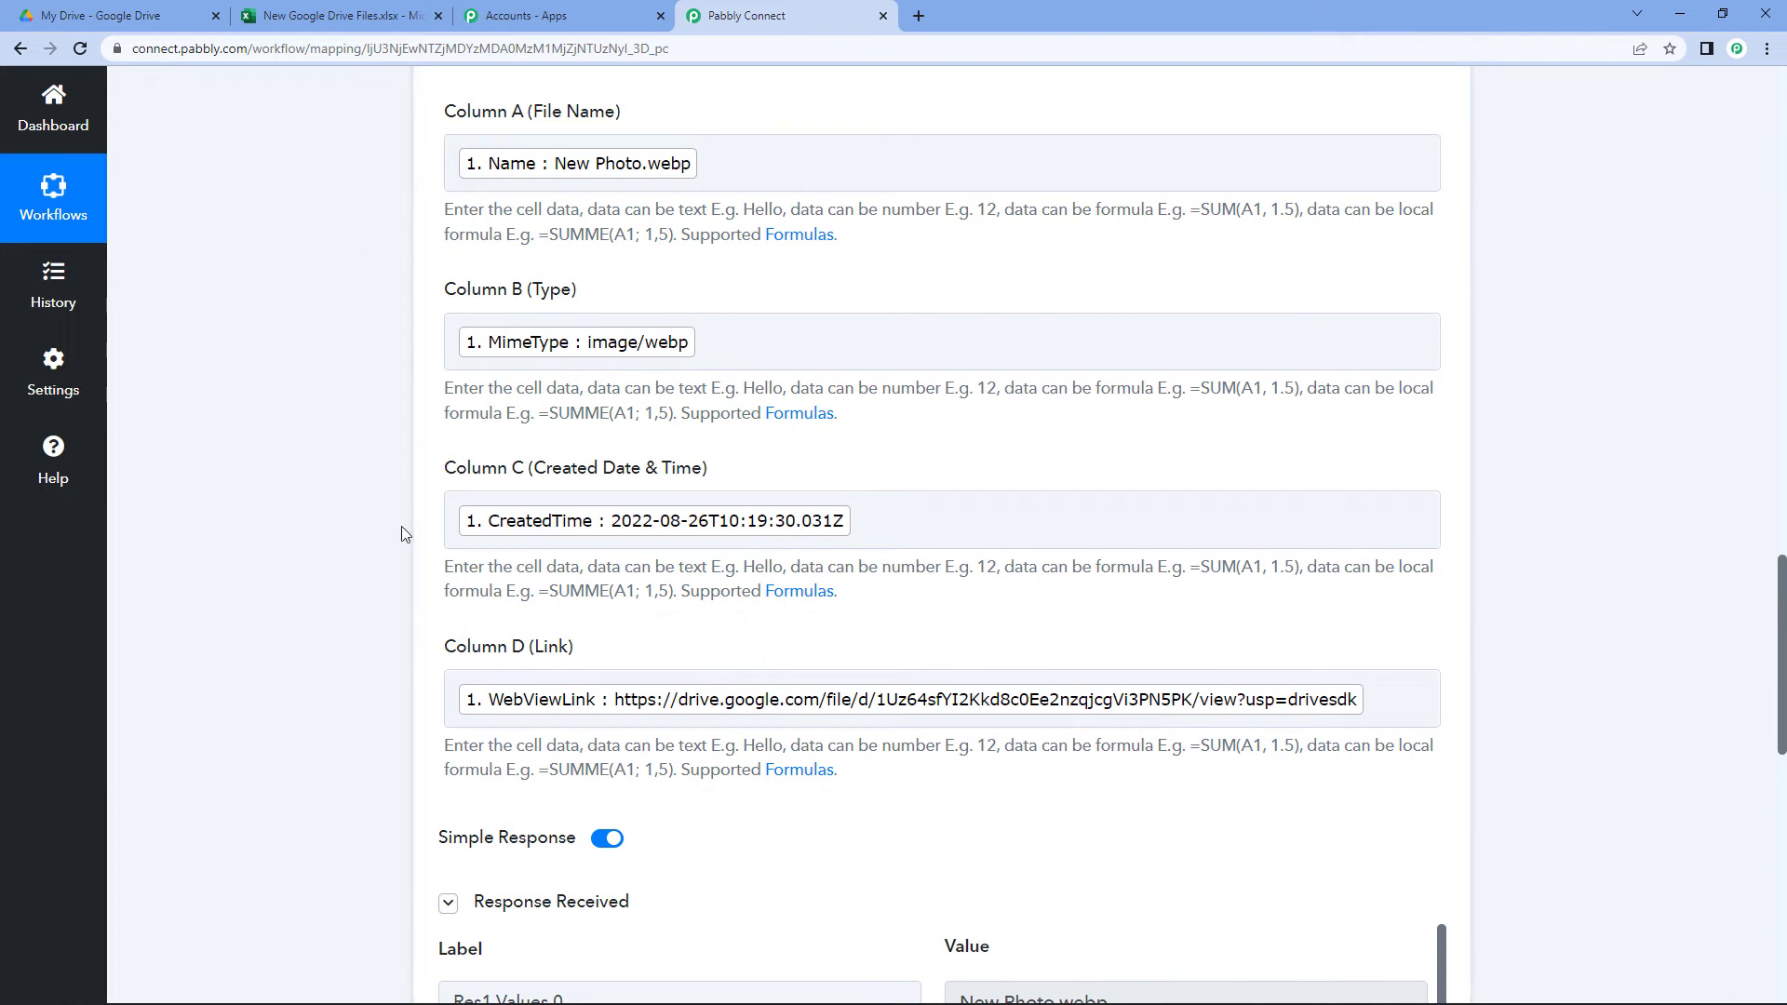
Compare the file name, type and creation time in row 2 of the Excel worksheet with New Photo.webp in Google Drive.
left_click(102, 15)
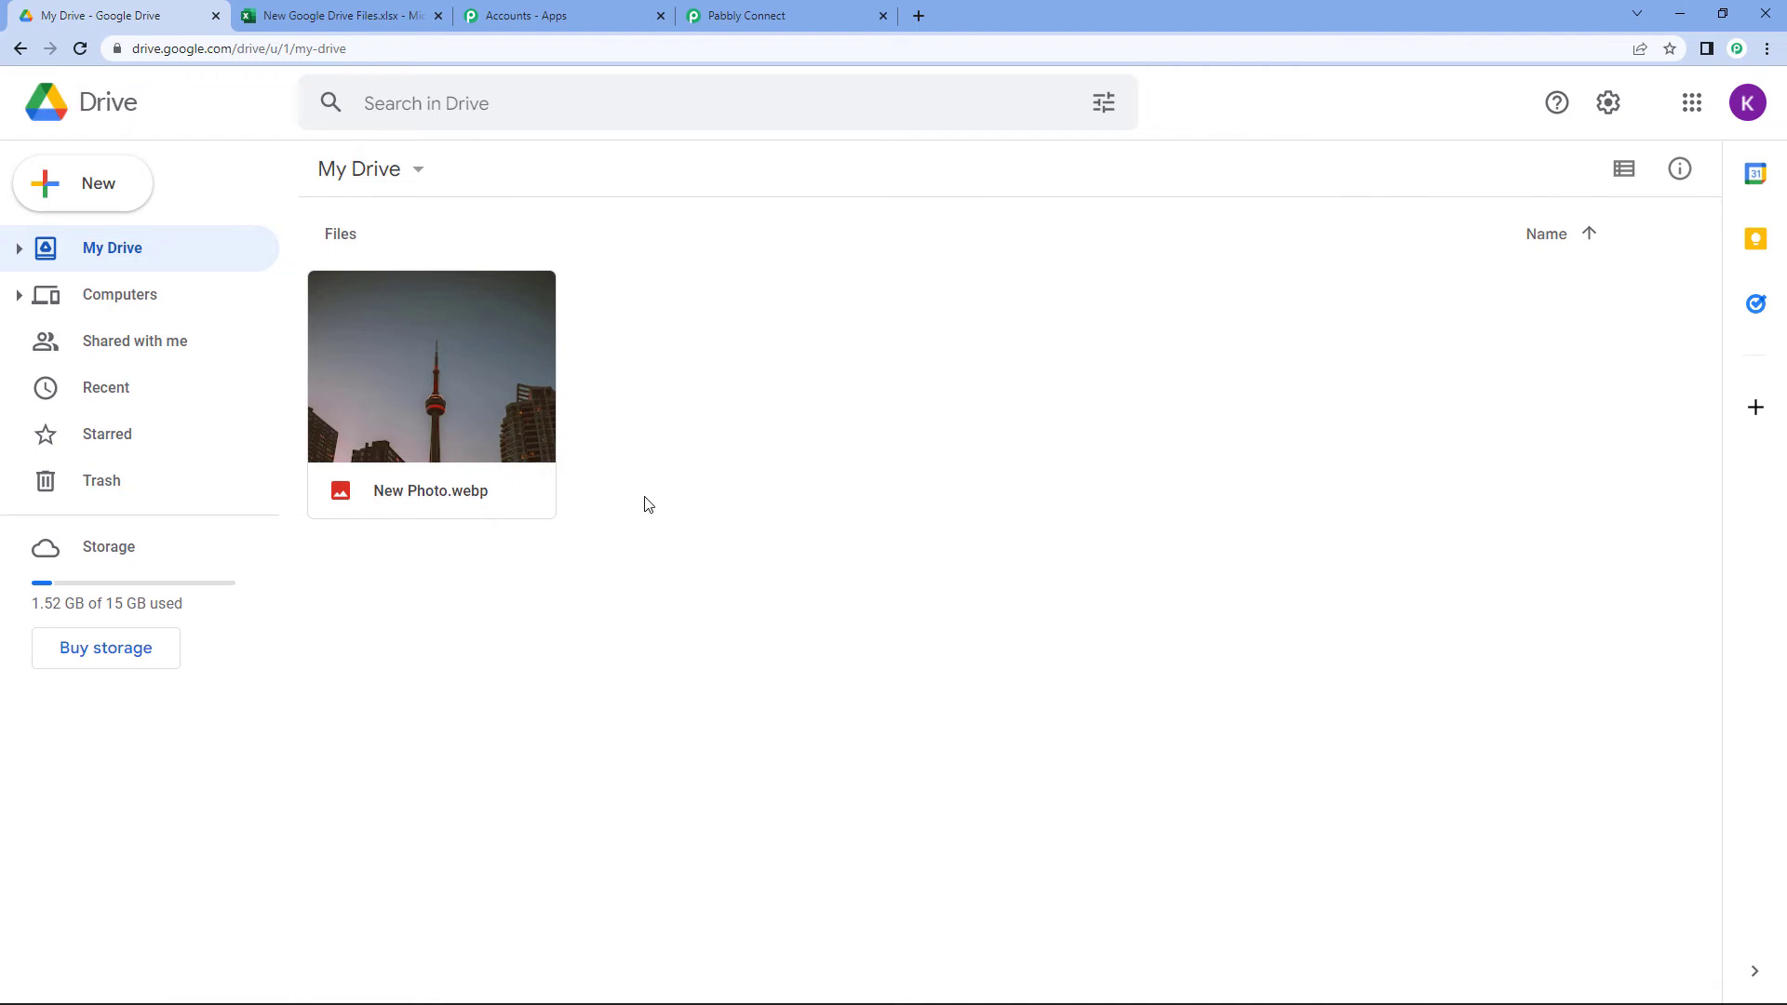
left_click(321, 16)
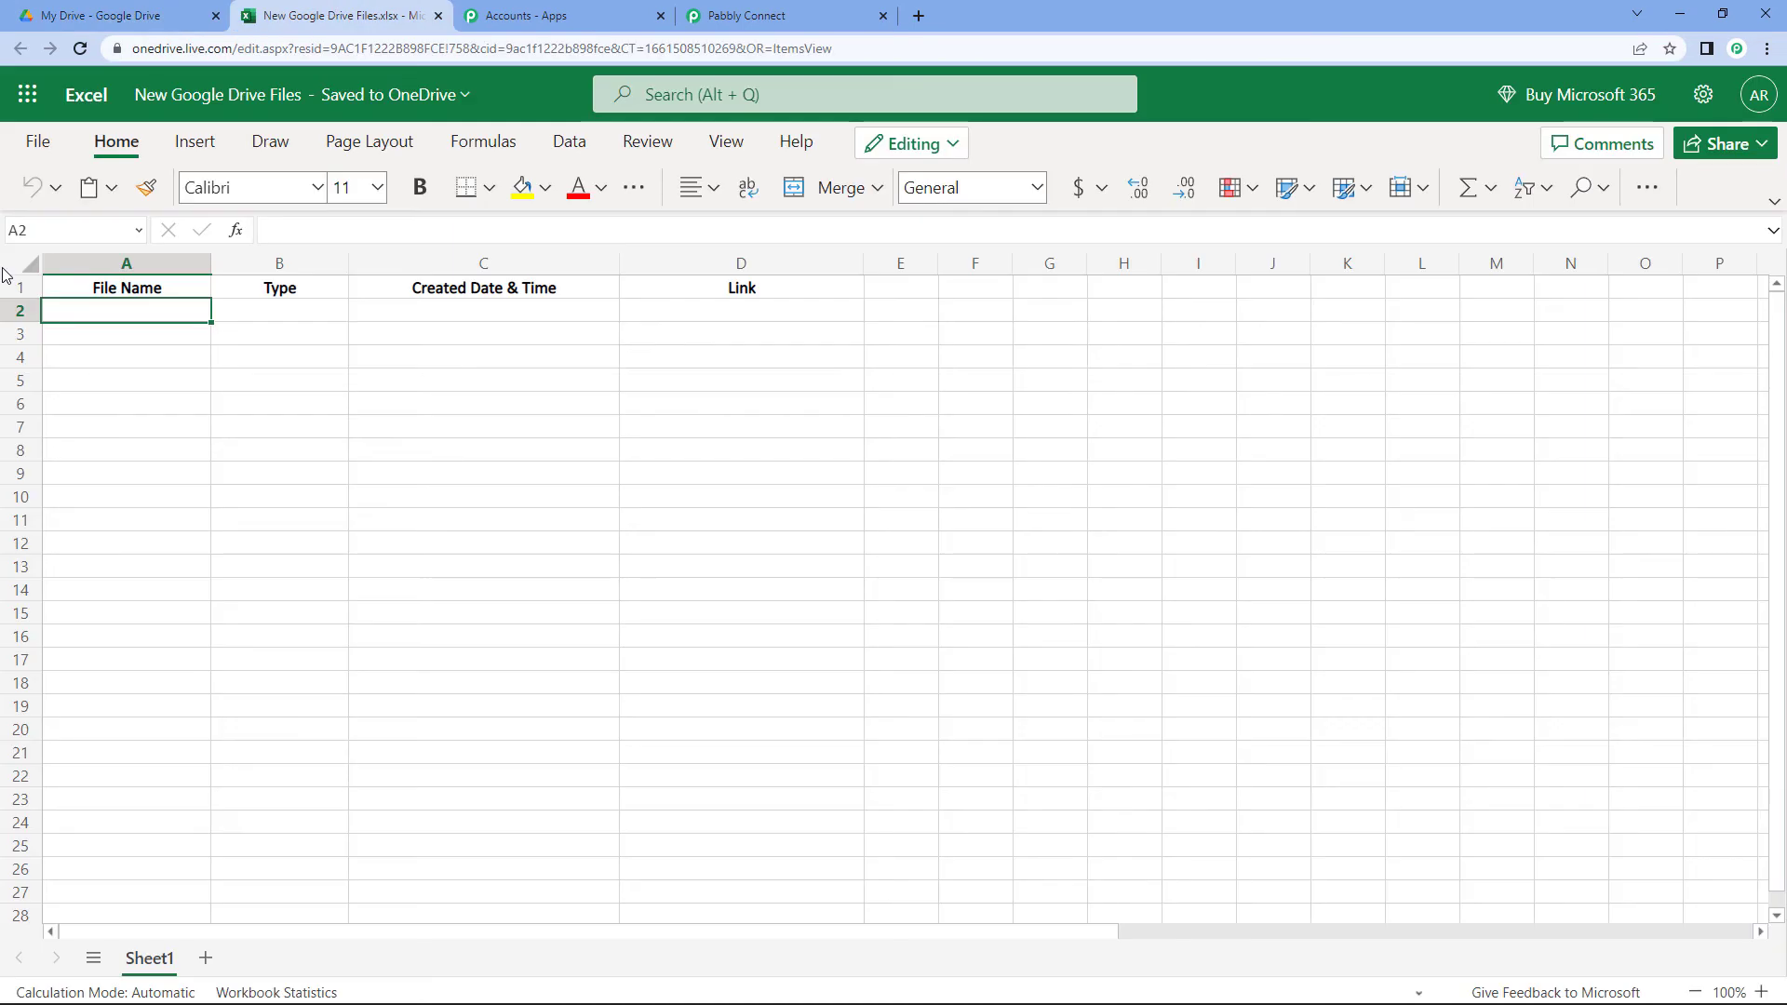
left_click(87, 47)
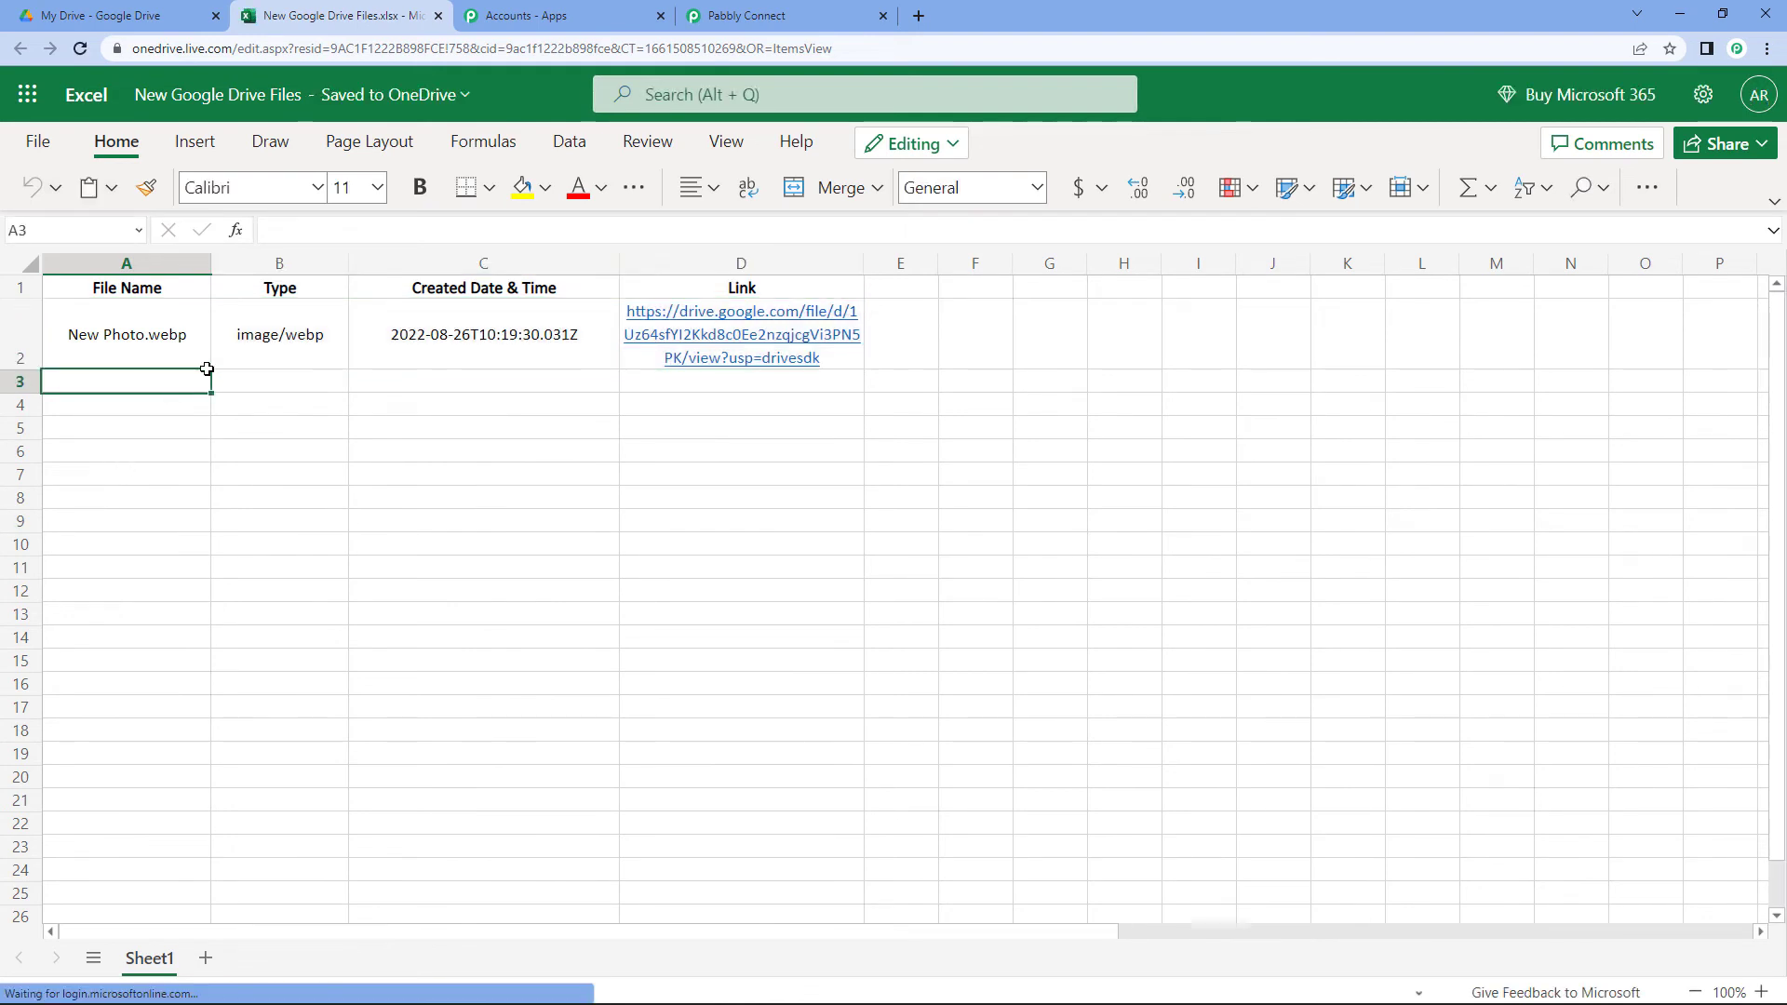
left_click(128, 11)
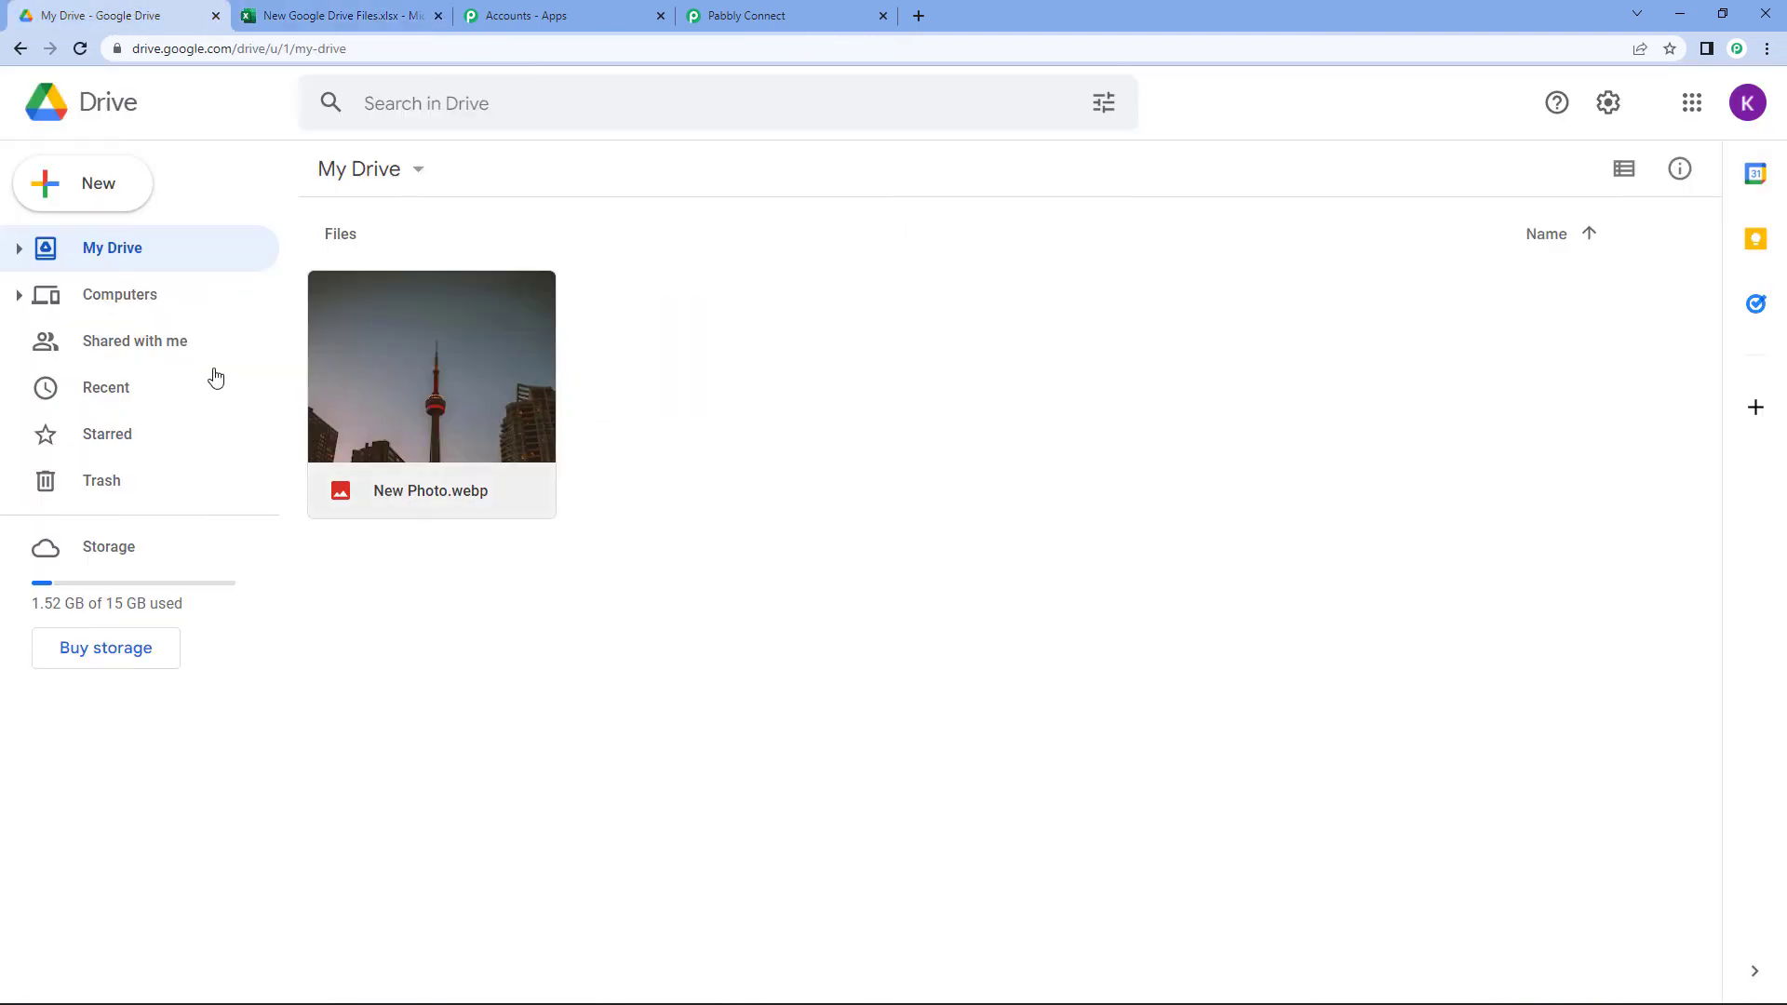
left_click(278, 11)
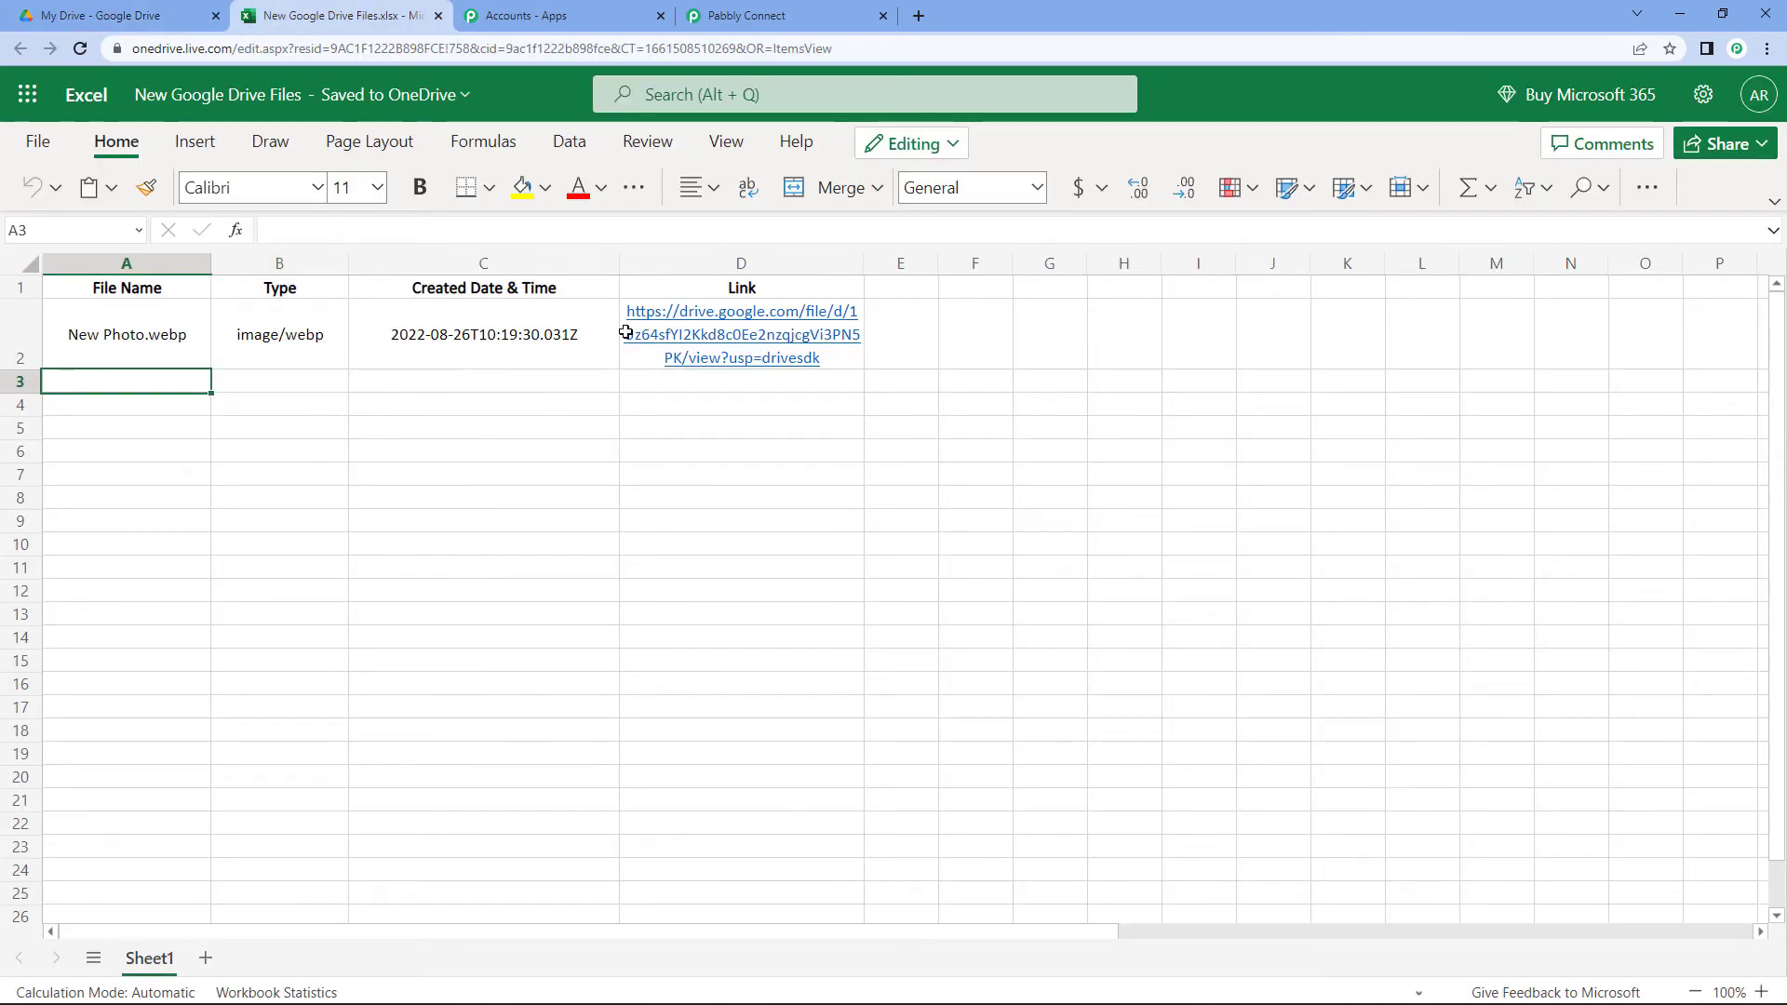
left_click(136, 350)
left_click(112, 15)
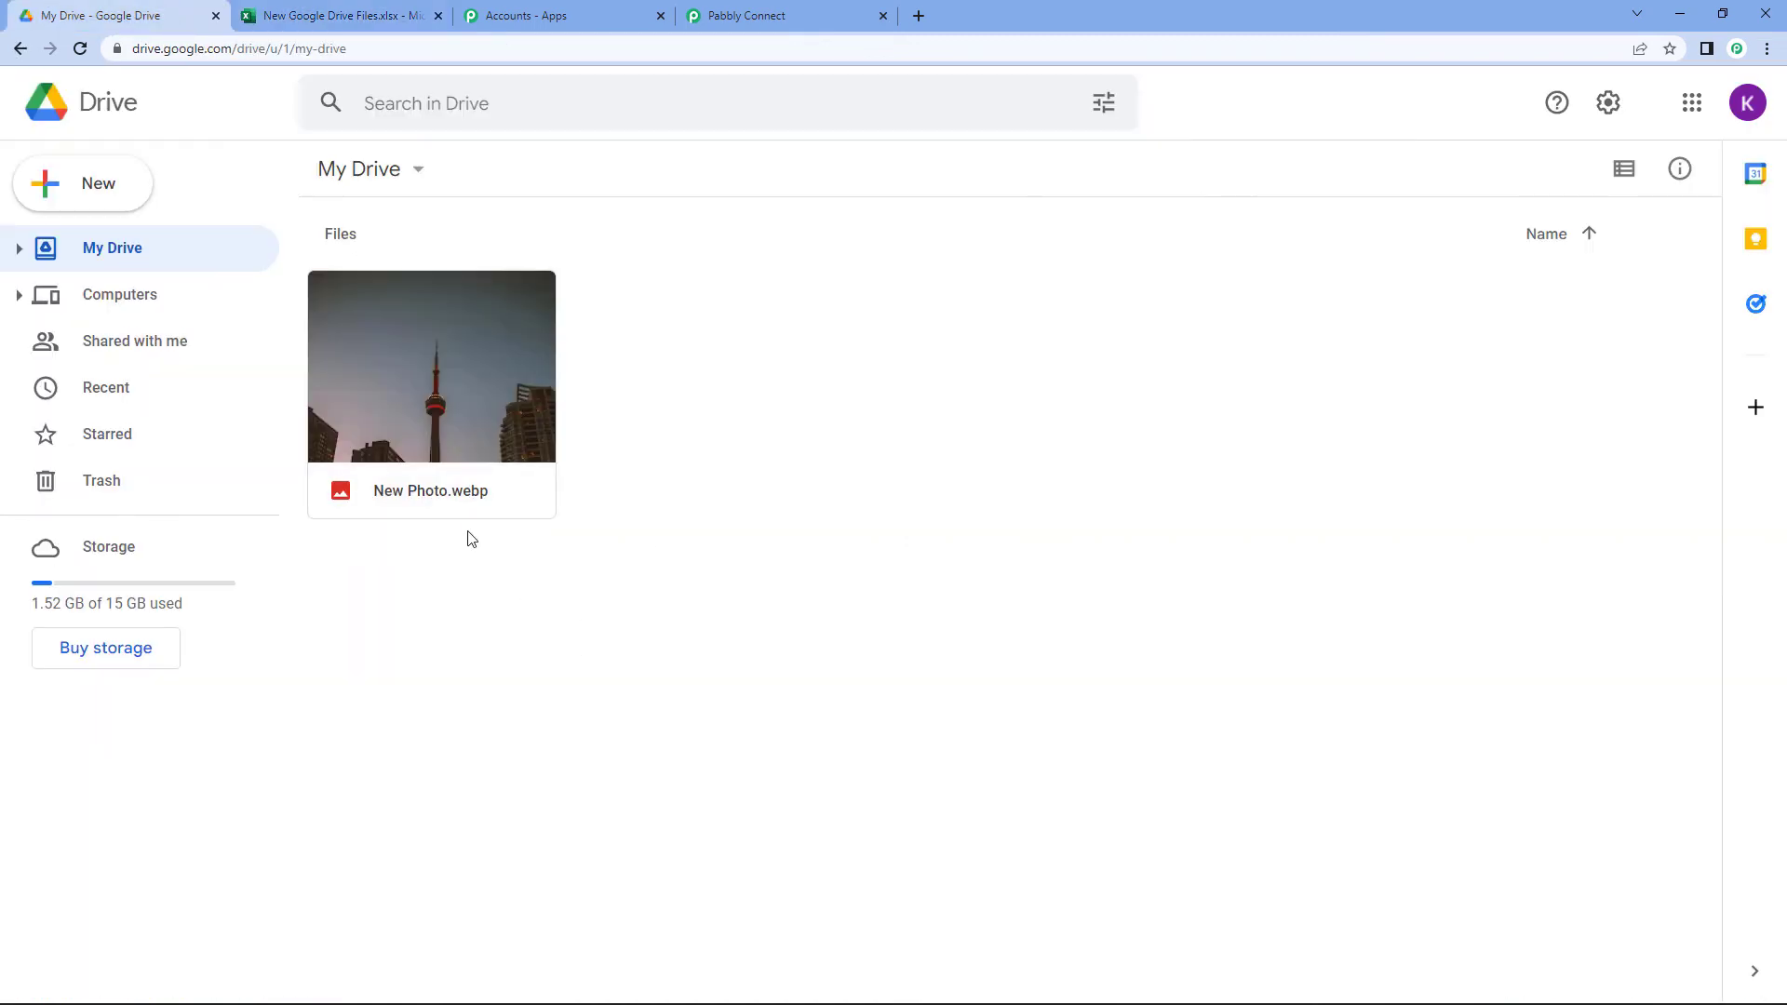
left_click(331, 15)
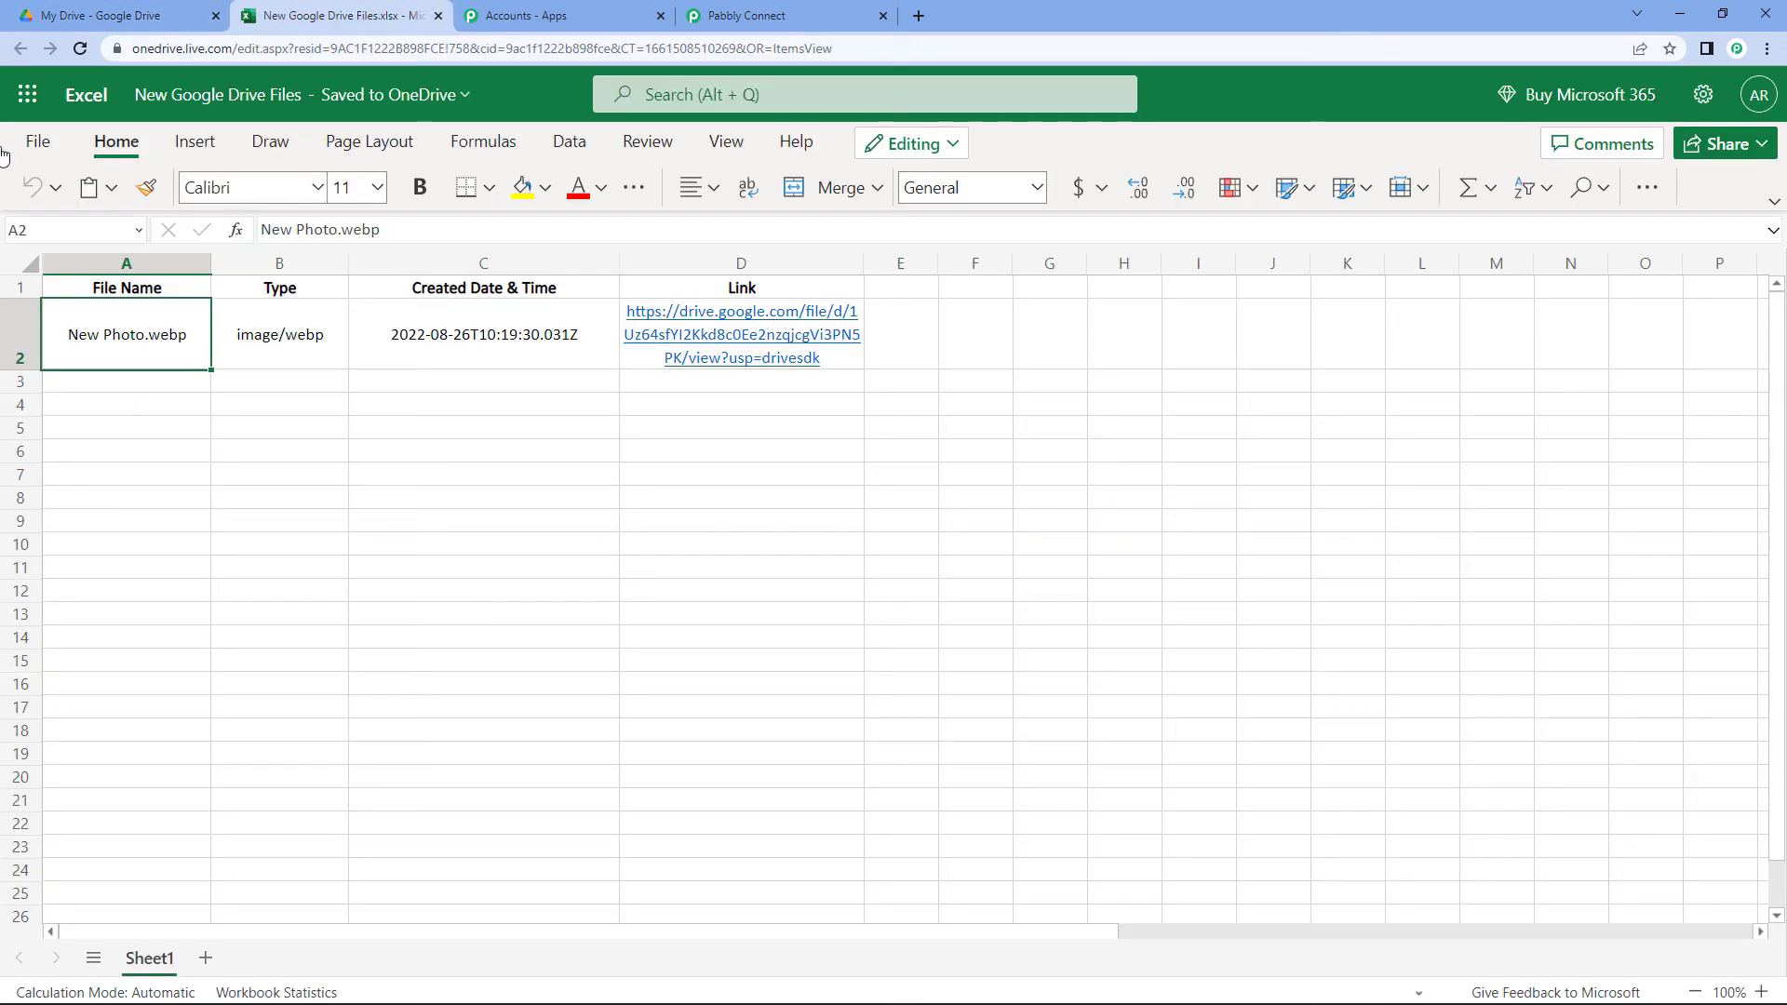
left_click(317, 335)
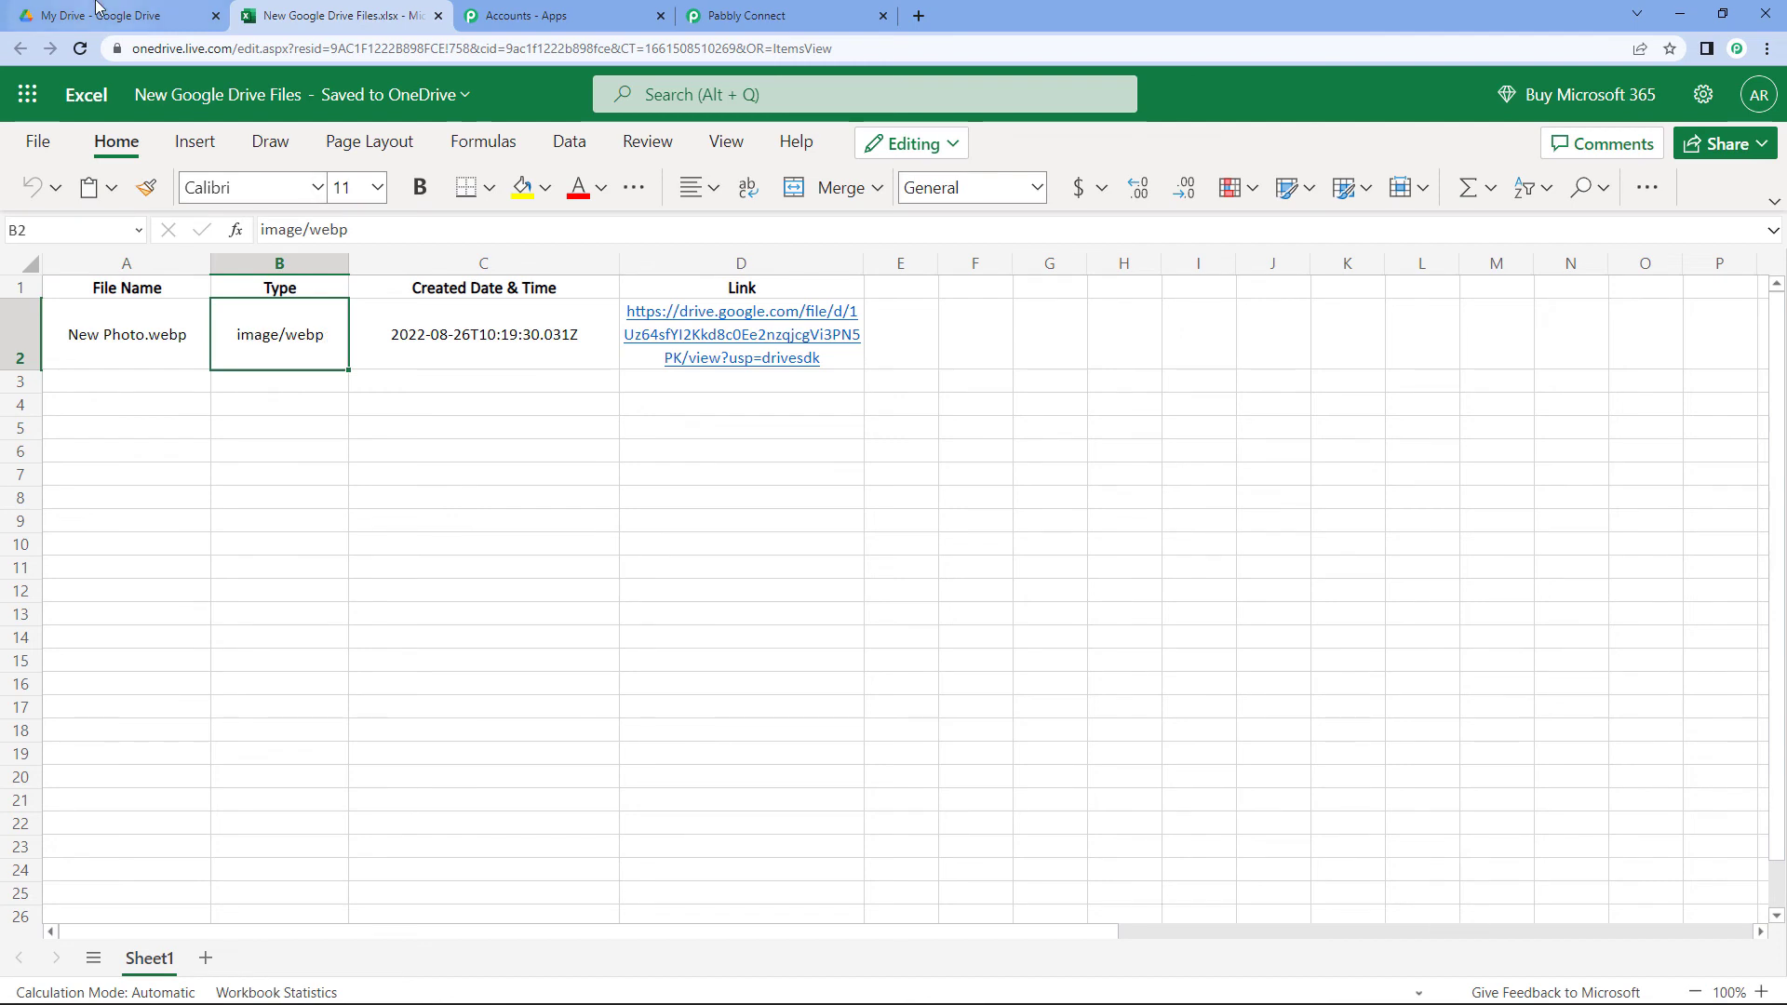
left_click(528, 352)
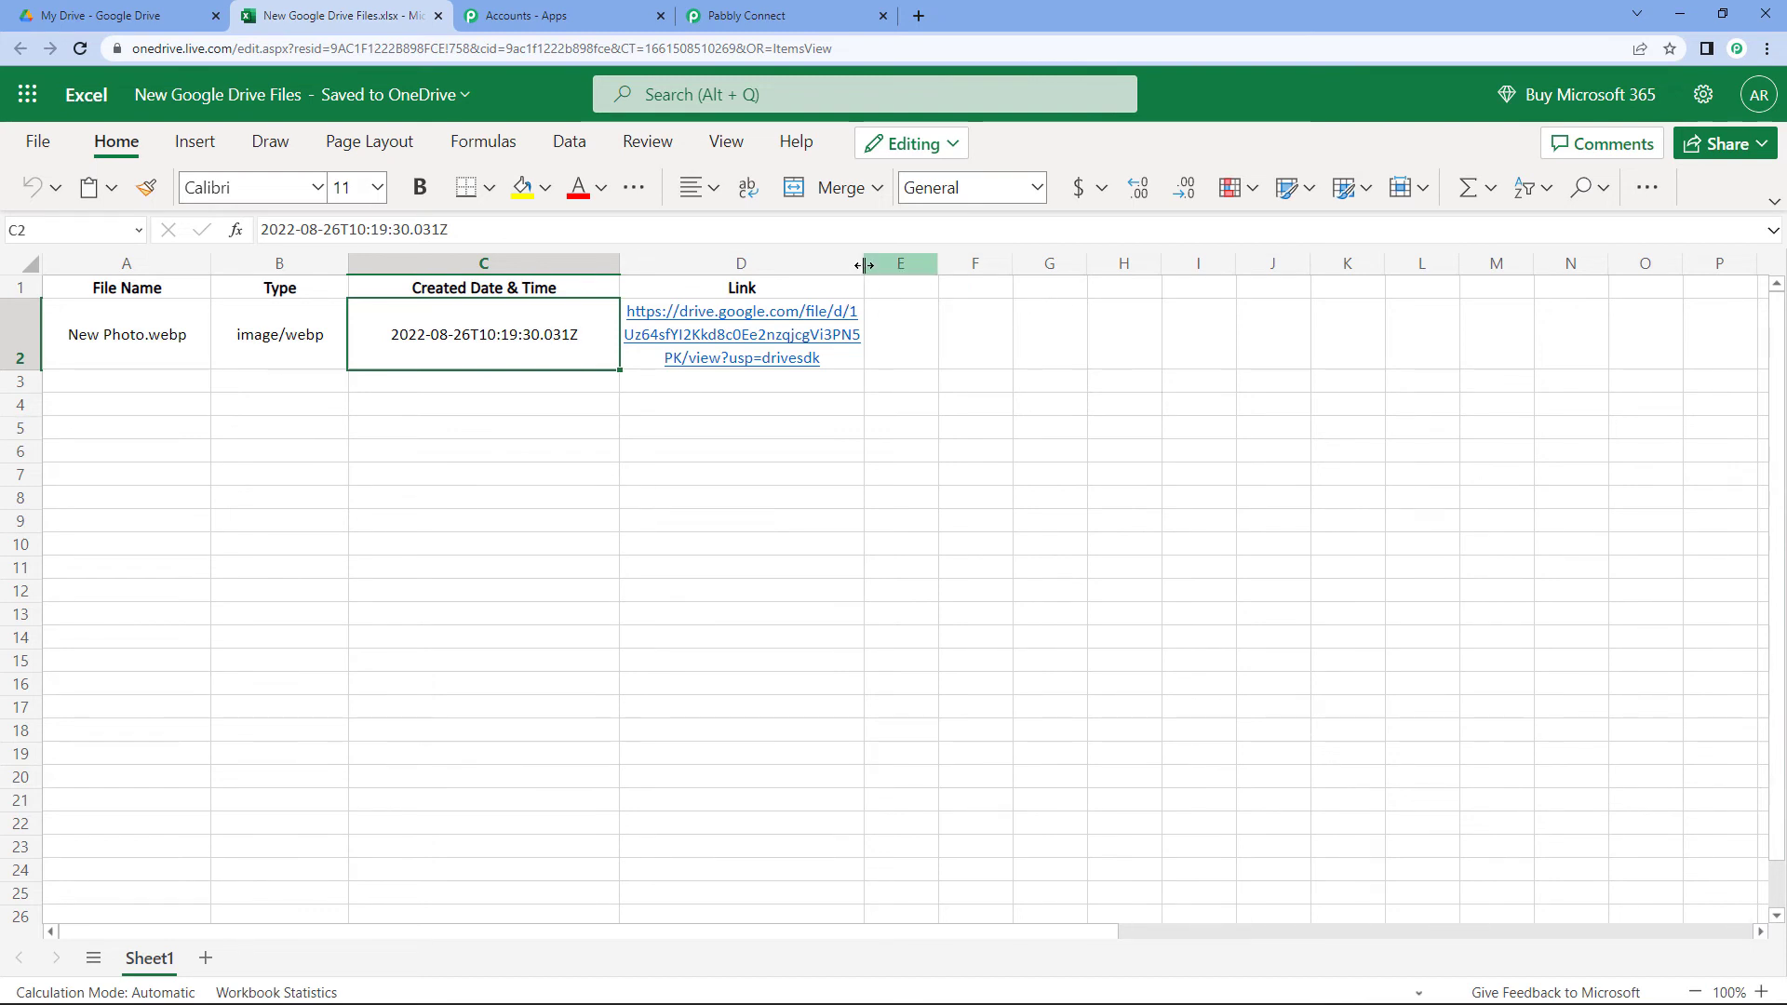
Widen the Link column in the Excel worksheet and open the file link copied from cell D2 in a new browser tab.
left_click_drag(864, 263, 960, 280)
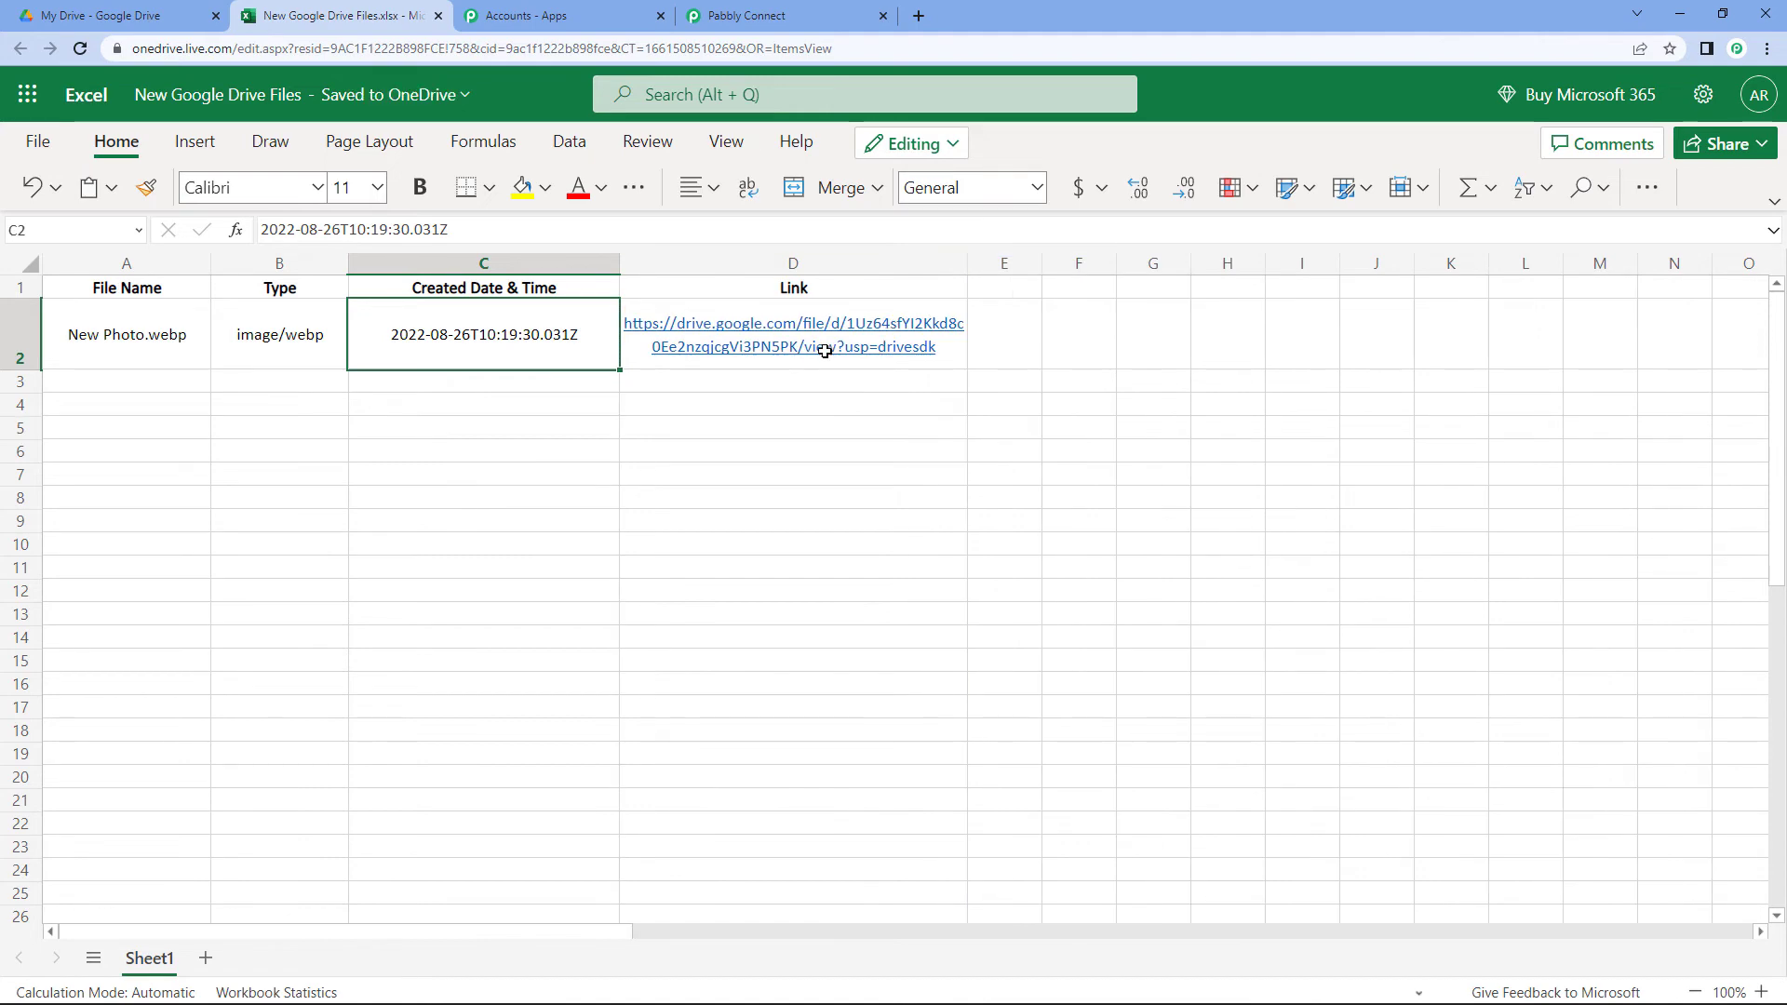
left_click(785, 350)
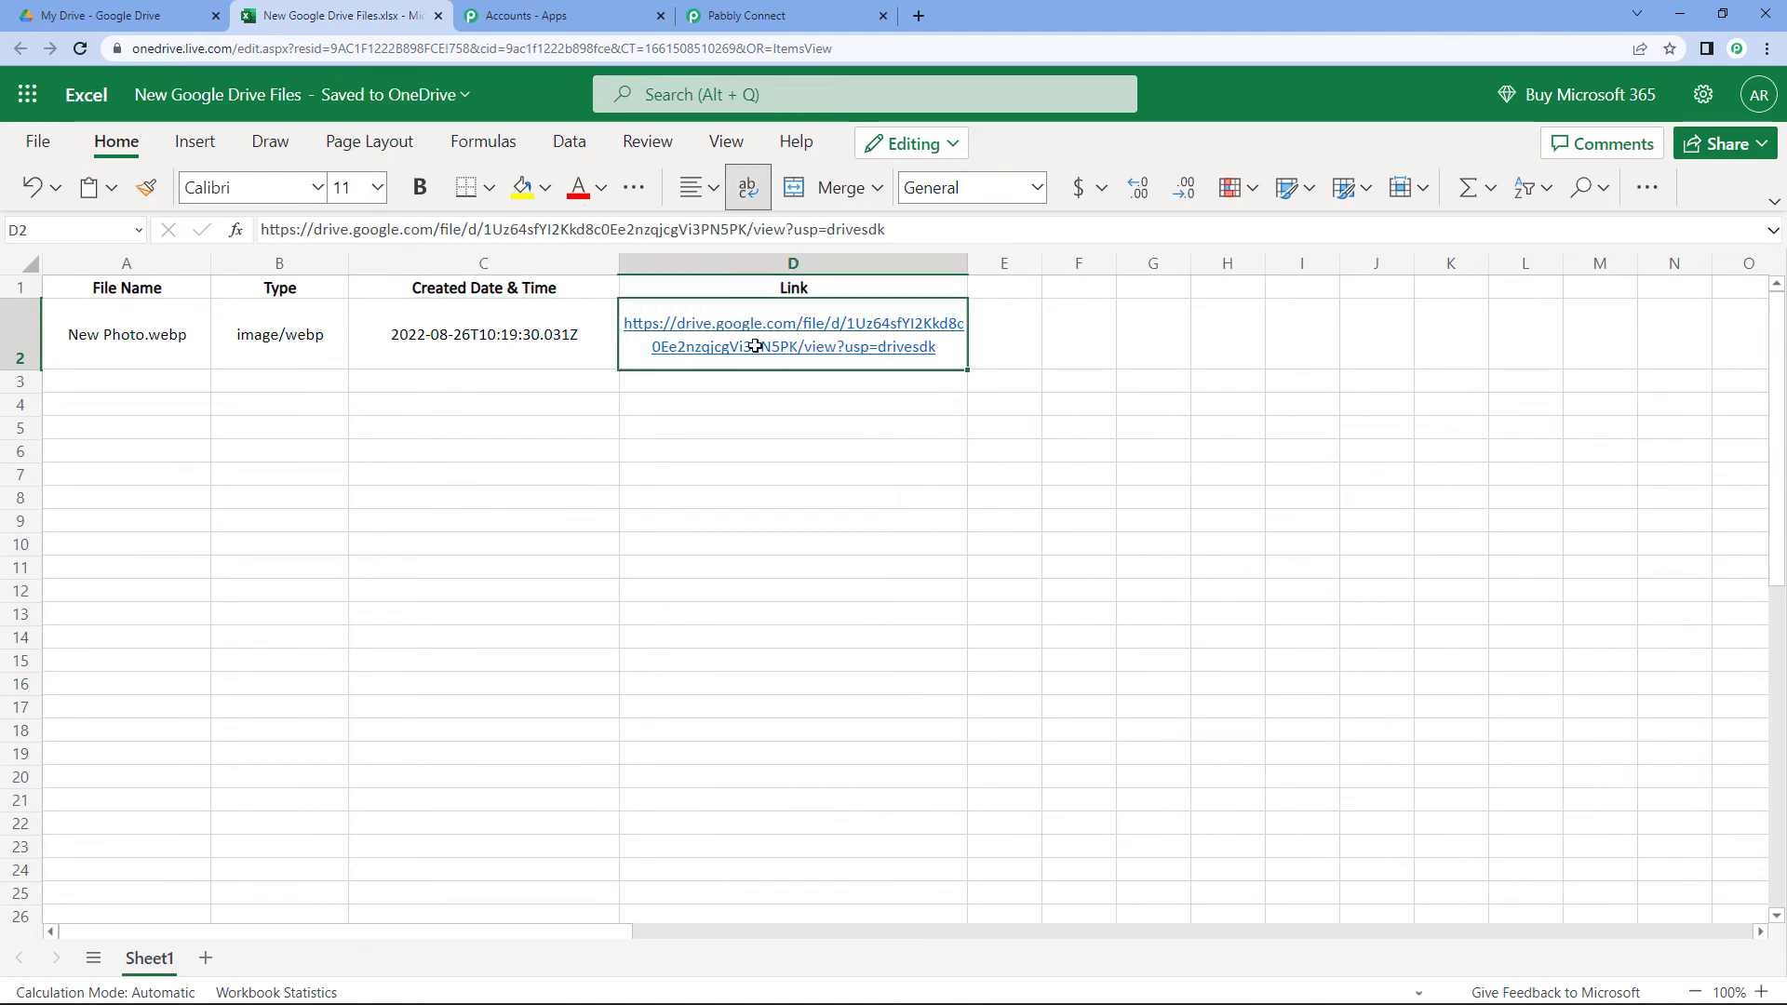
left_click(743, 409)
double_click(758, 337)
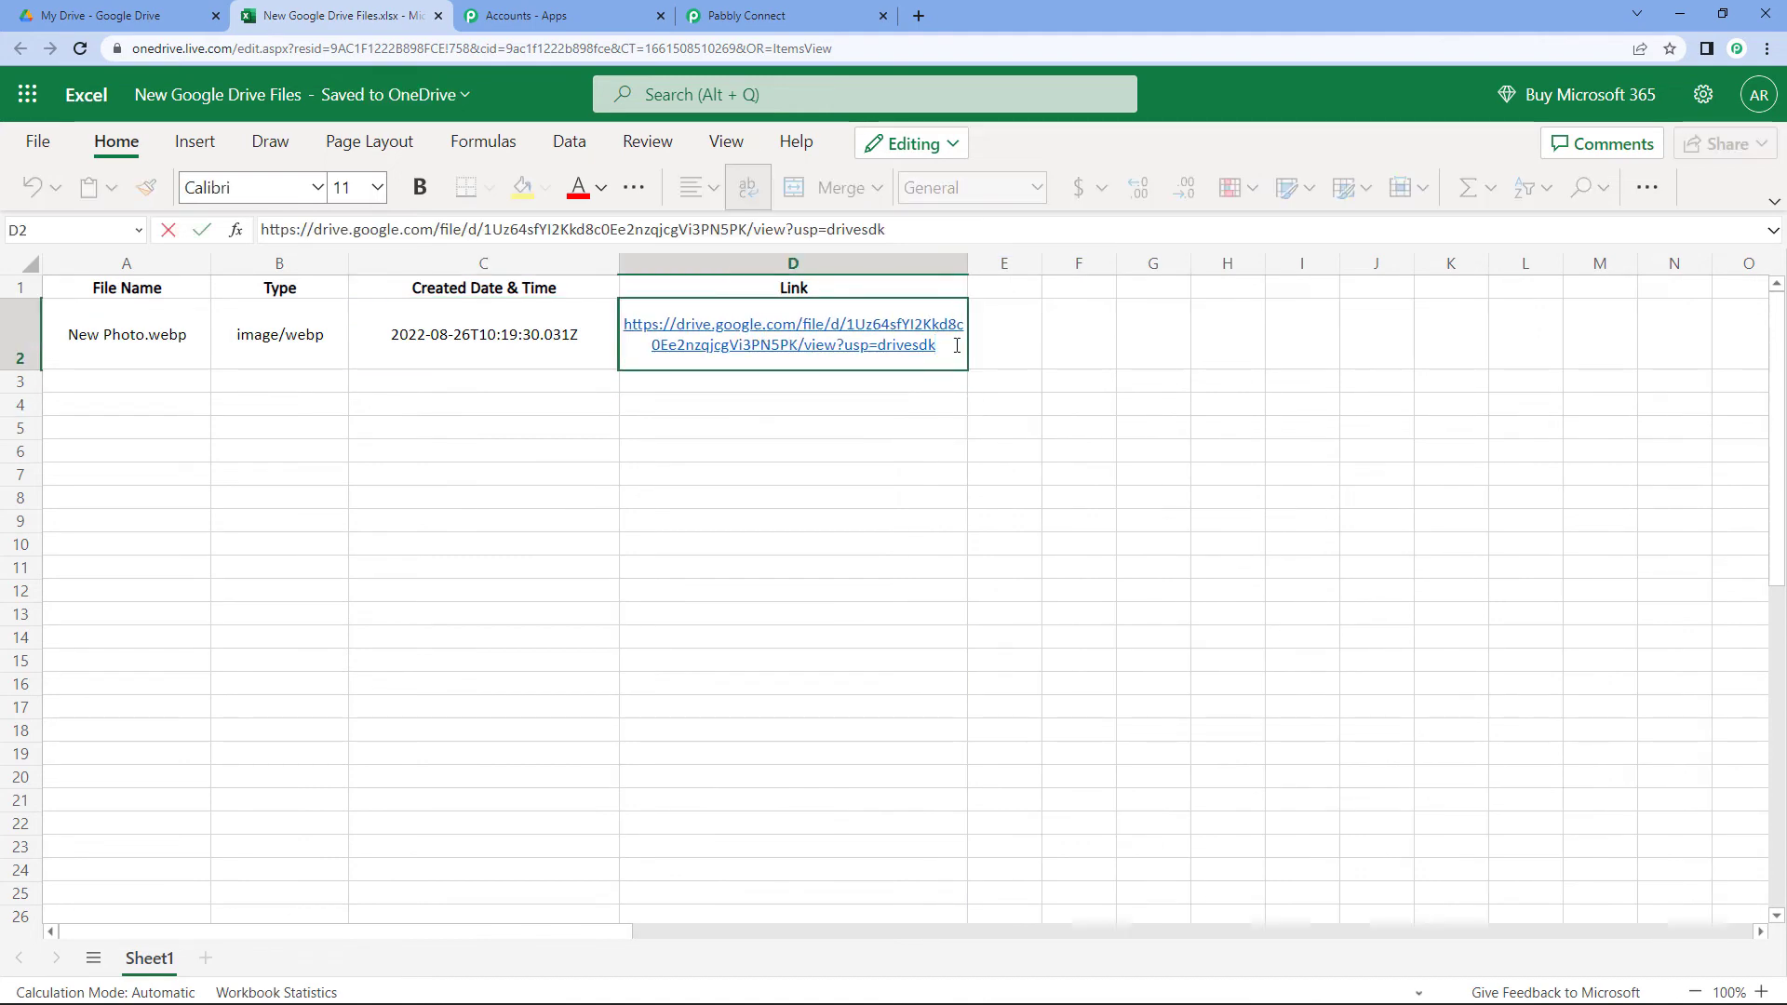
key("ctrl+a")
key("ctrl+c")
left_click(915, 15)
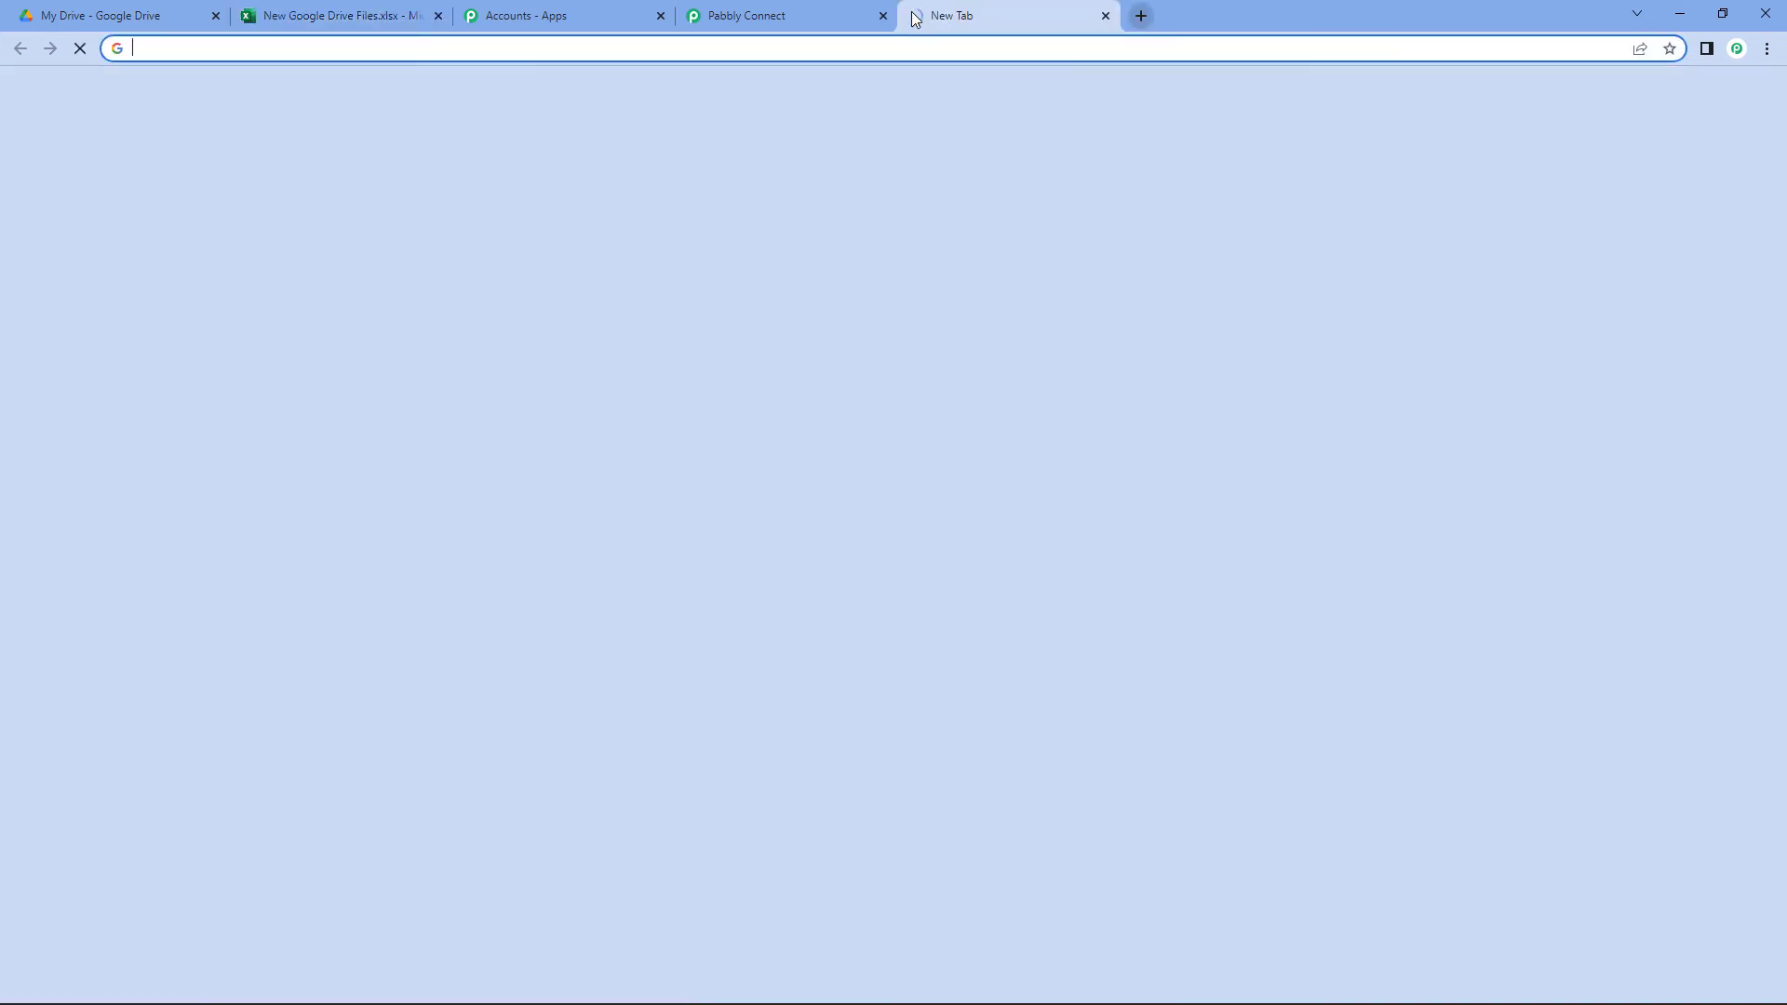
key("ctrl+v")
key("Return")
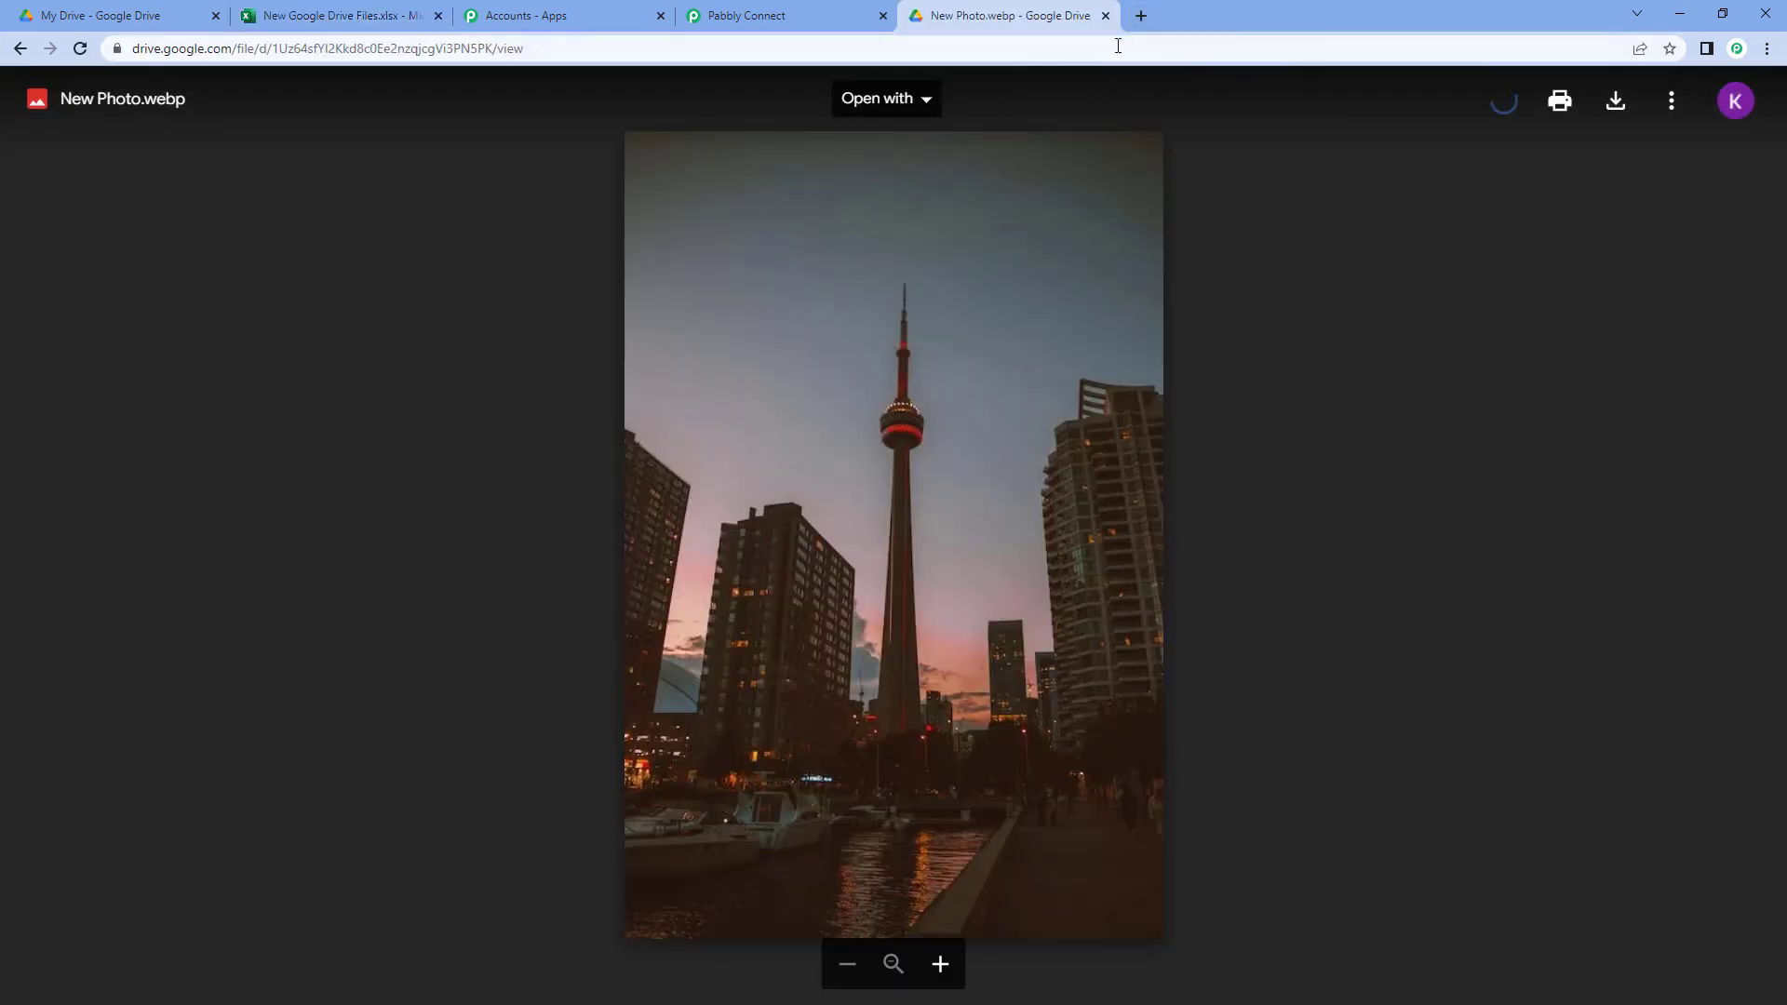
Close the photo preview and collapse the Microsoft Excel action and Google Drive trigger in the Pabbly Connect workflow.
left_click(1106, 15)
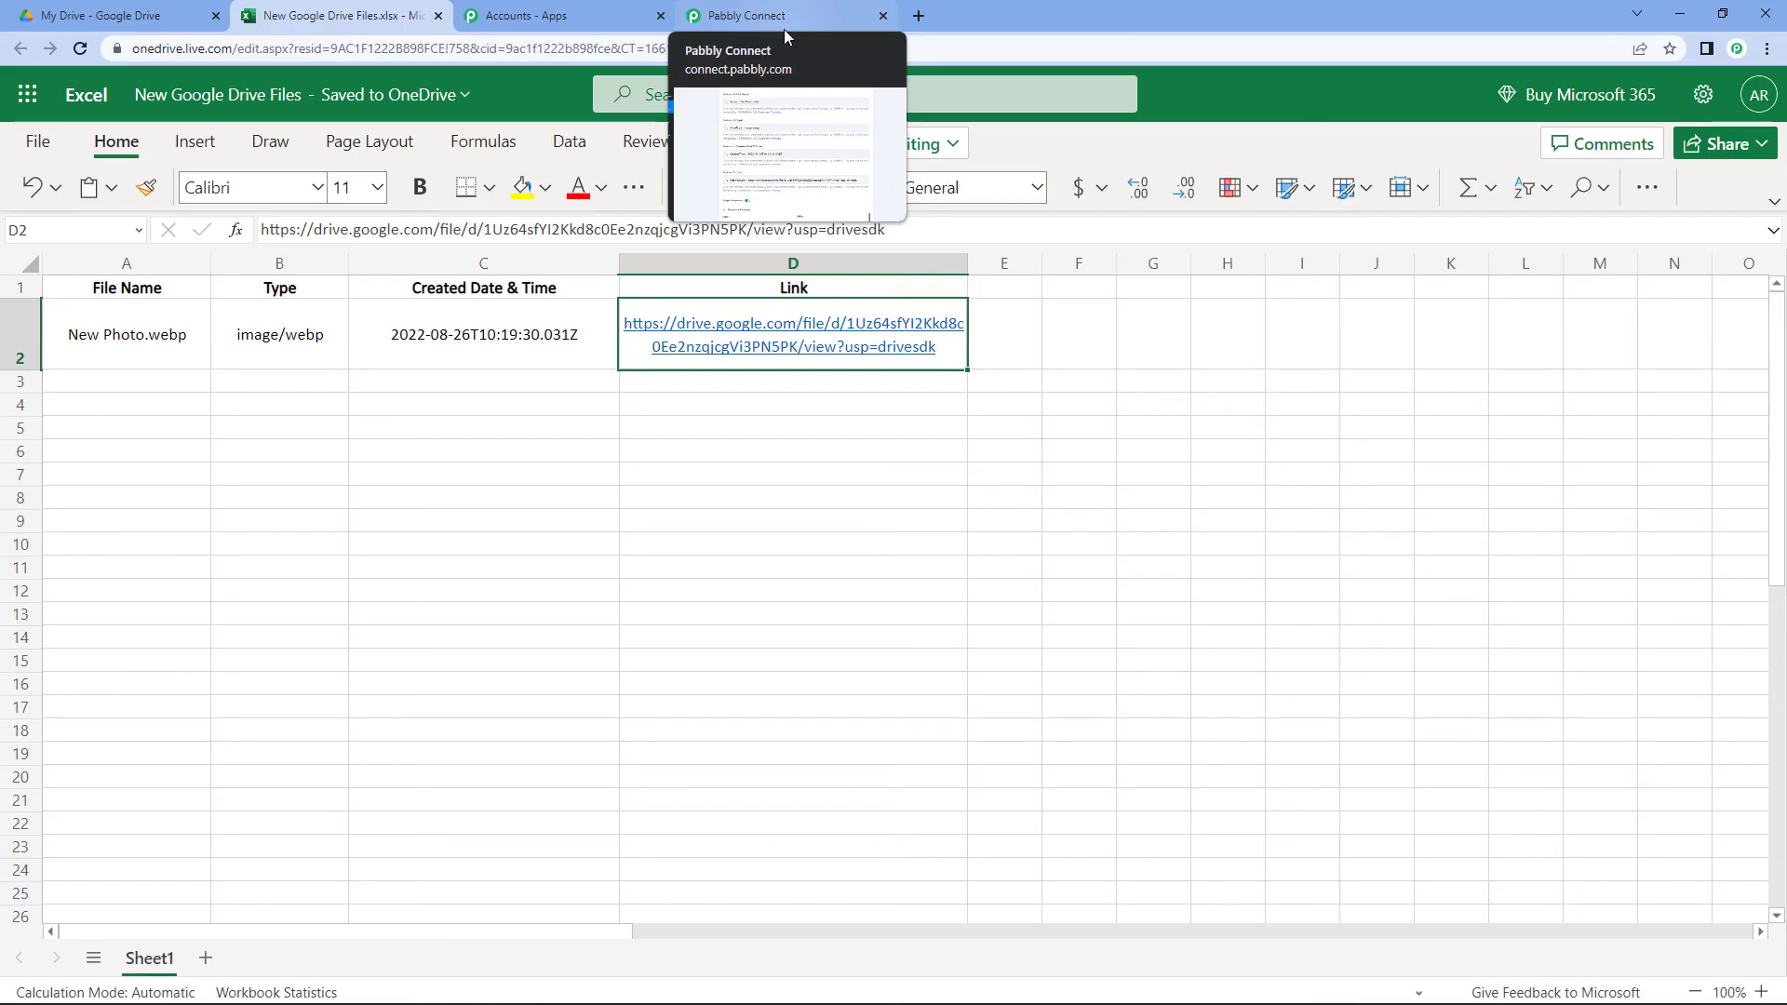
left_click(784, 30)
scroll(1495, 483, "up", 3)
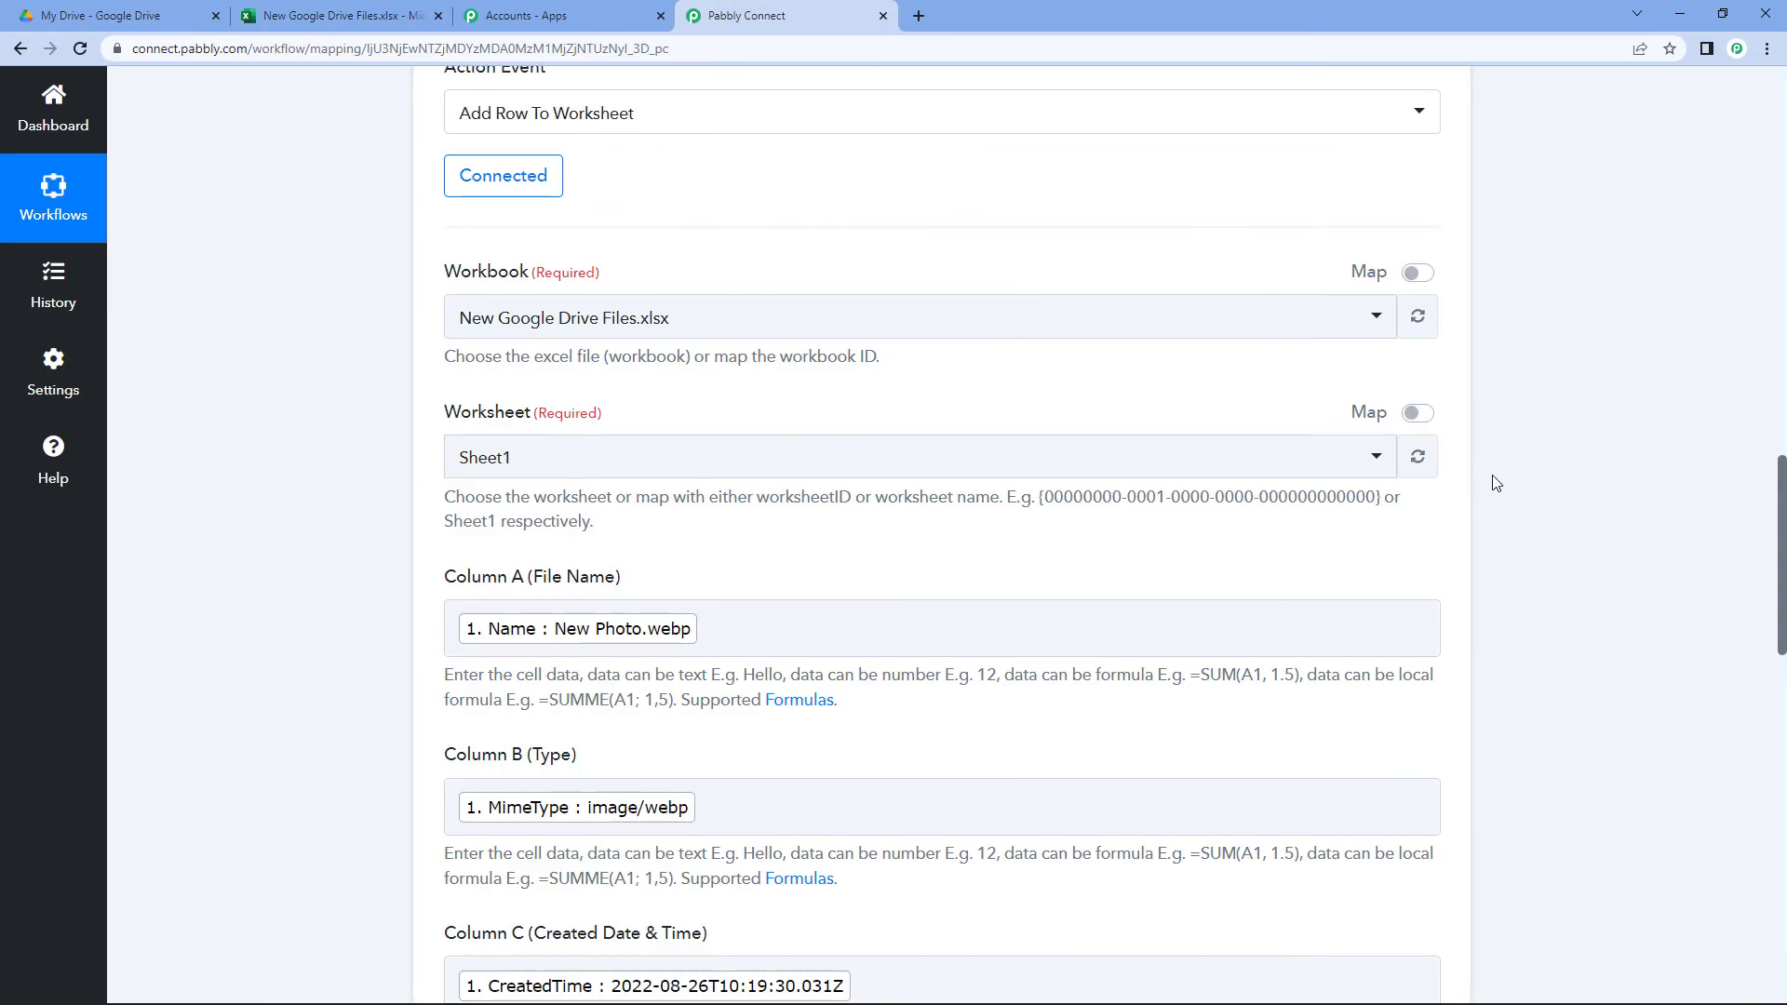
scroll(1493, 476, "up", 7)
left_click(1443, 518)
scroll(1581, 374, "up", 5)
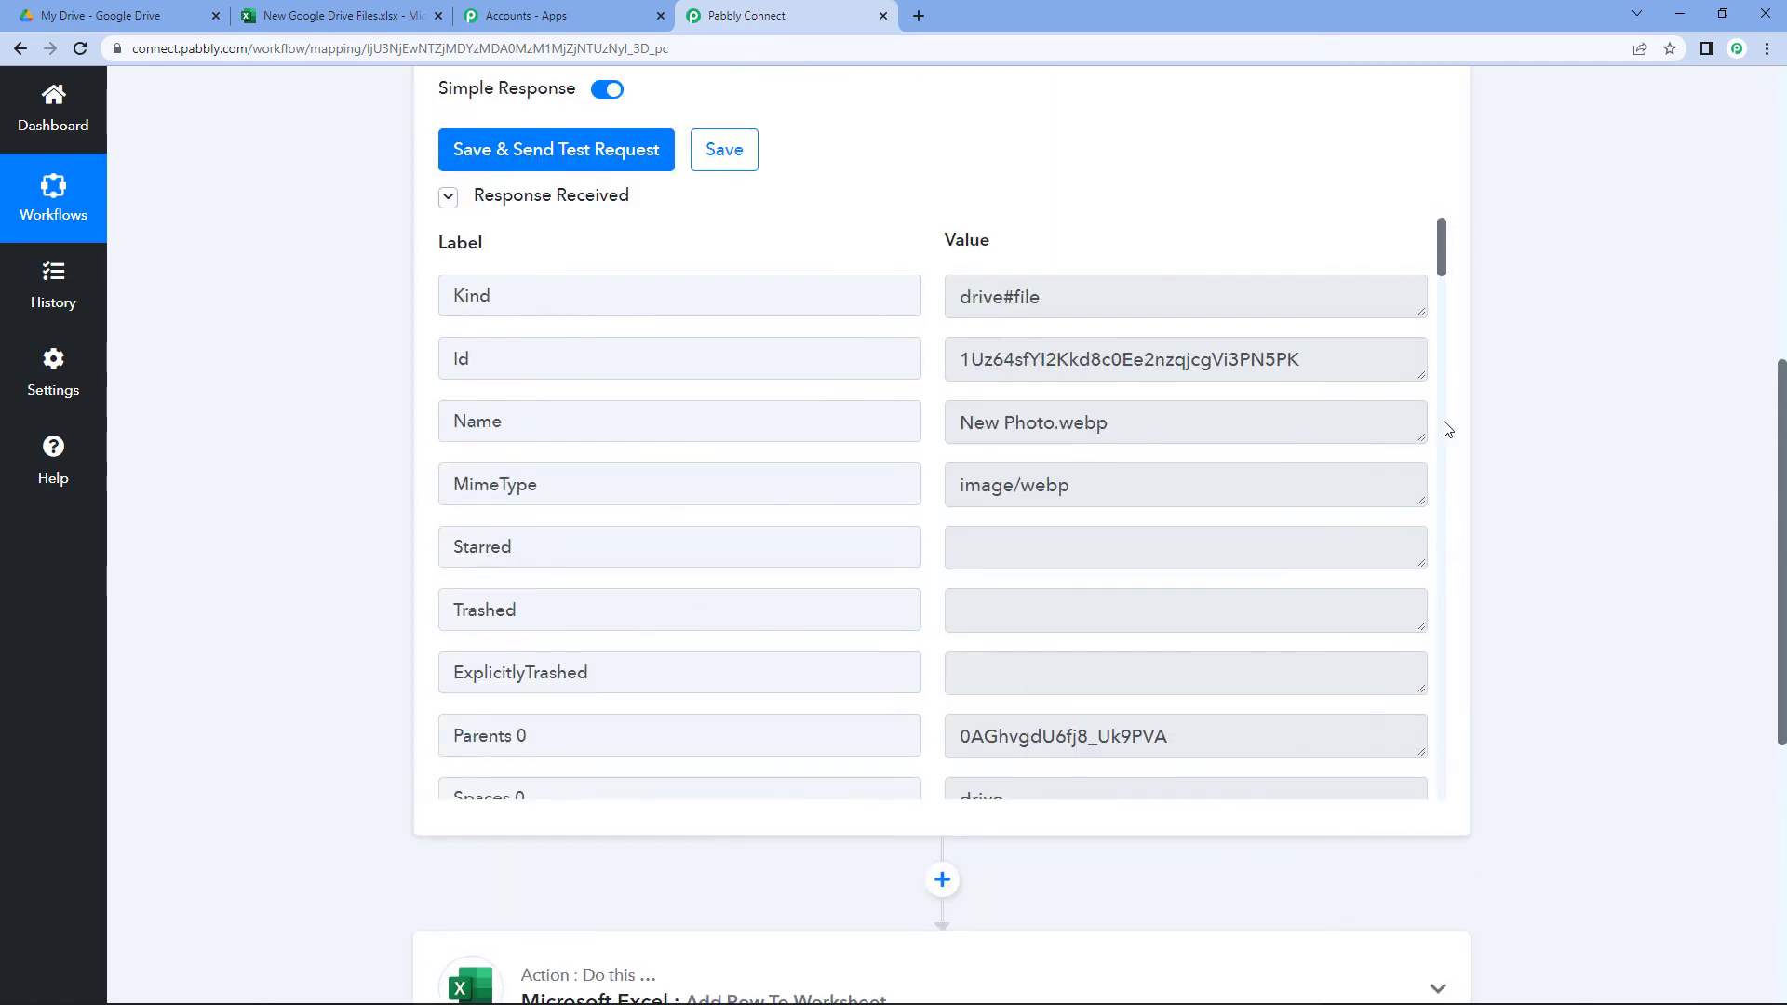
scroll(1446, 428, "up", 8)
left_click(1441, 398)
scroll(311, 429, "down", 1)
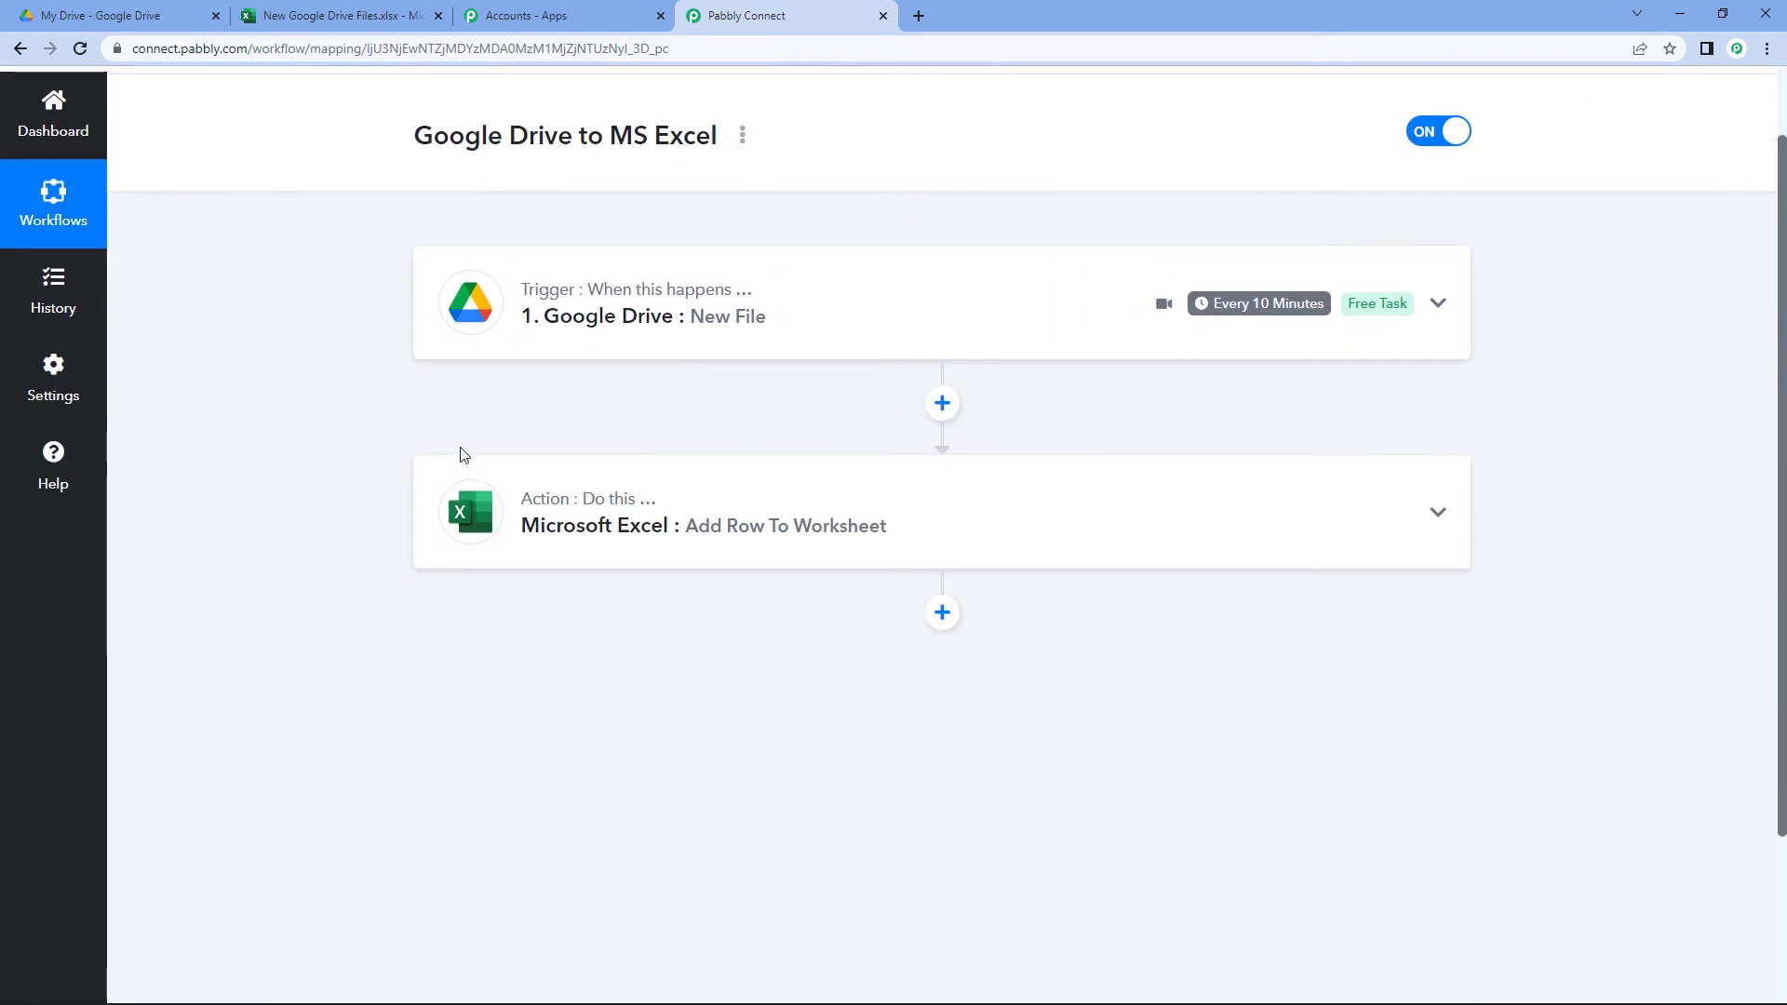
Review the added file row in the Excel worksheet, then the trigger and action overview of the Google Drive to MS Excel workflow in Pabbly Connect.
left_click(330, 15)
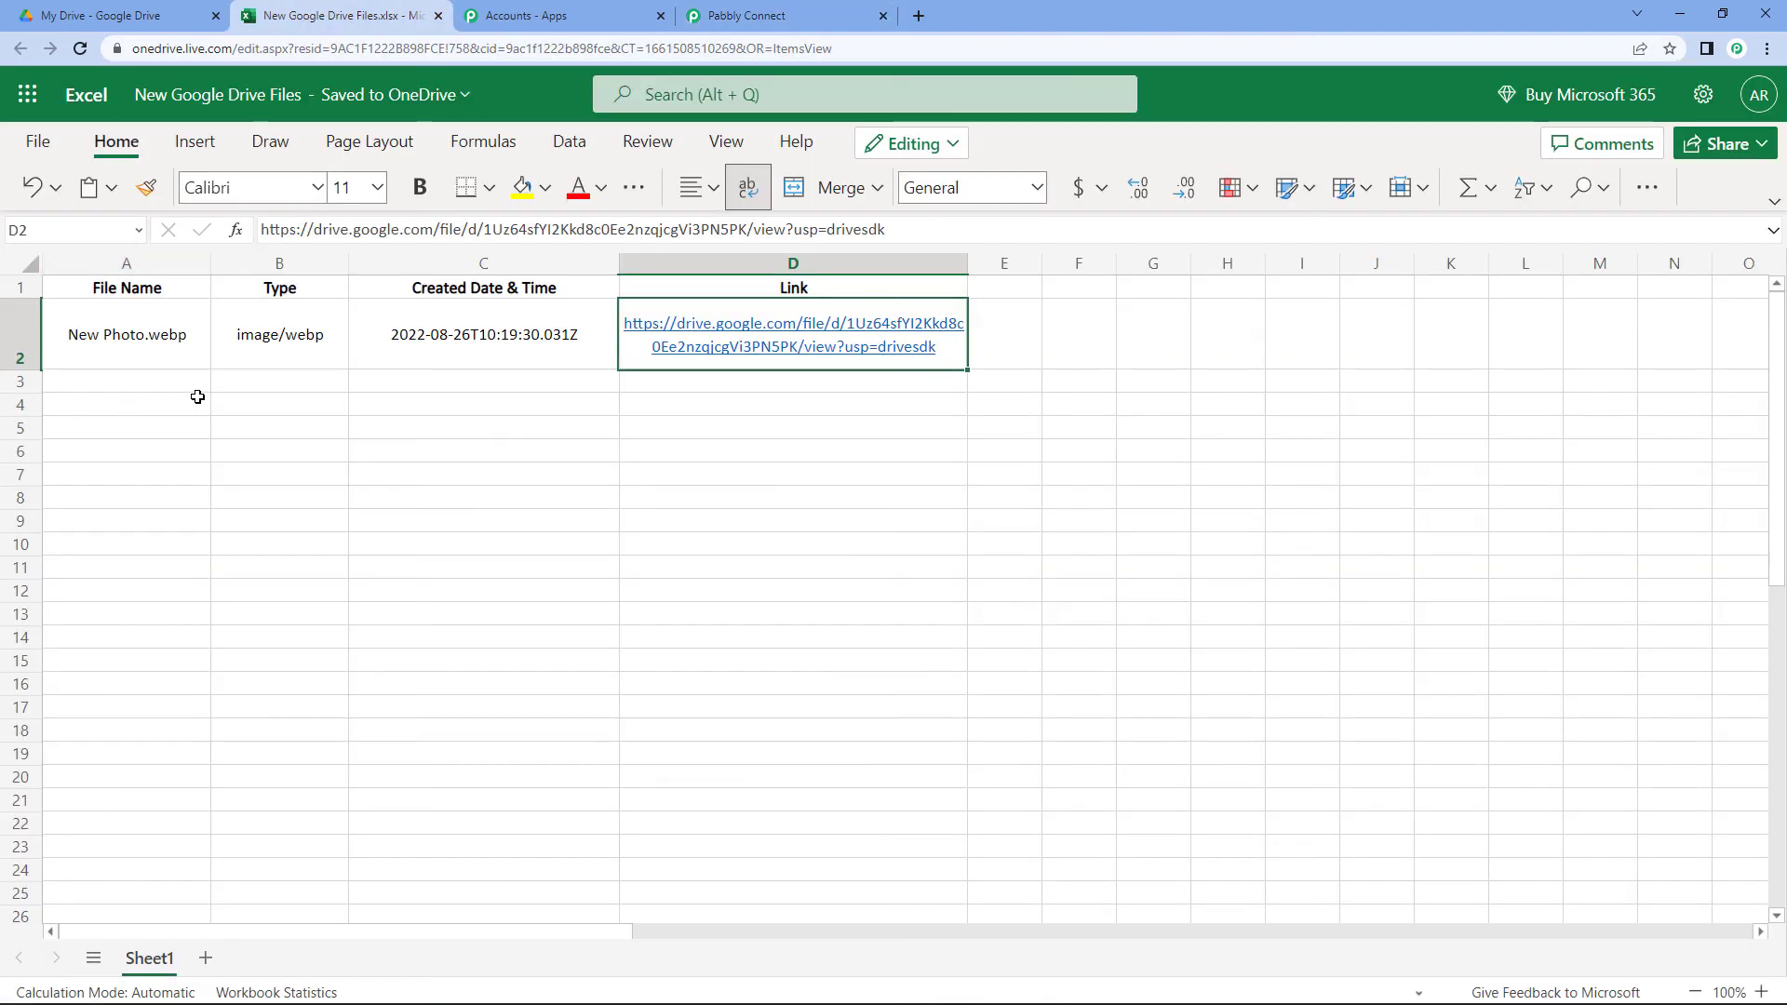
left_click(159, 384)
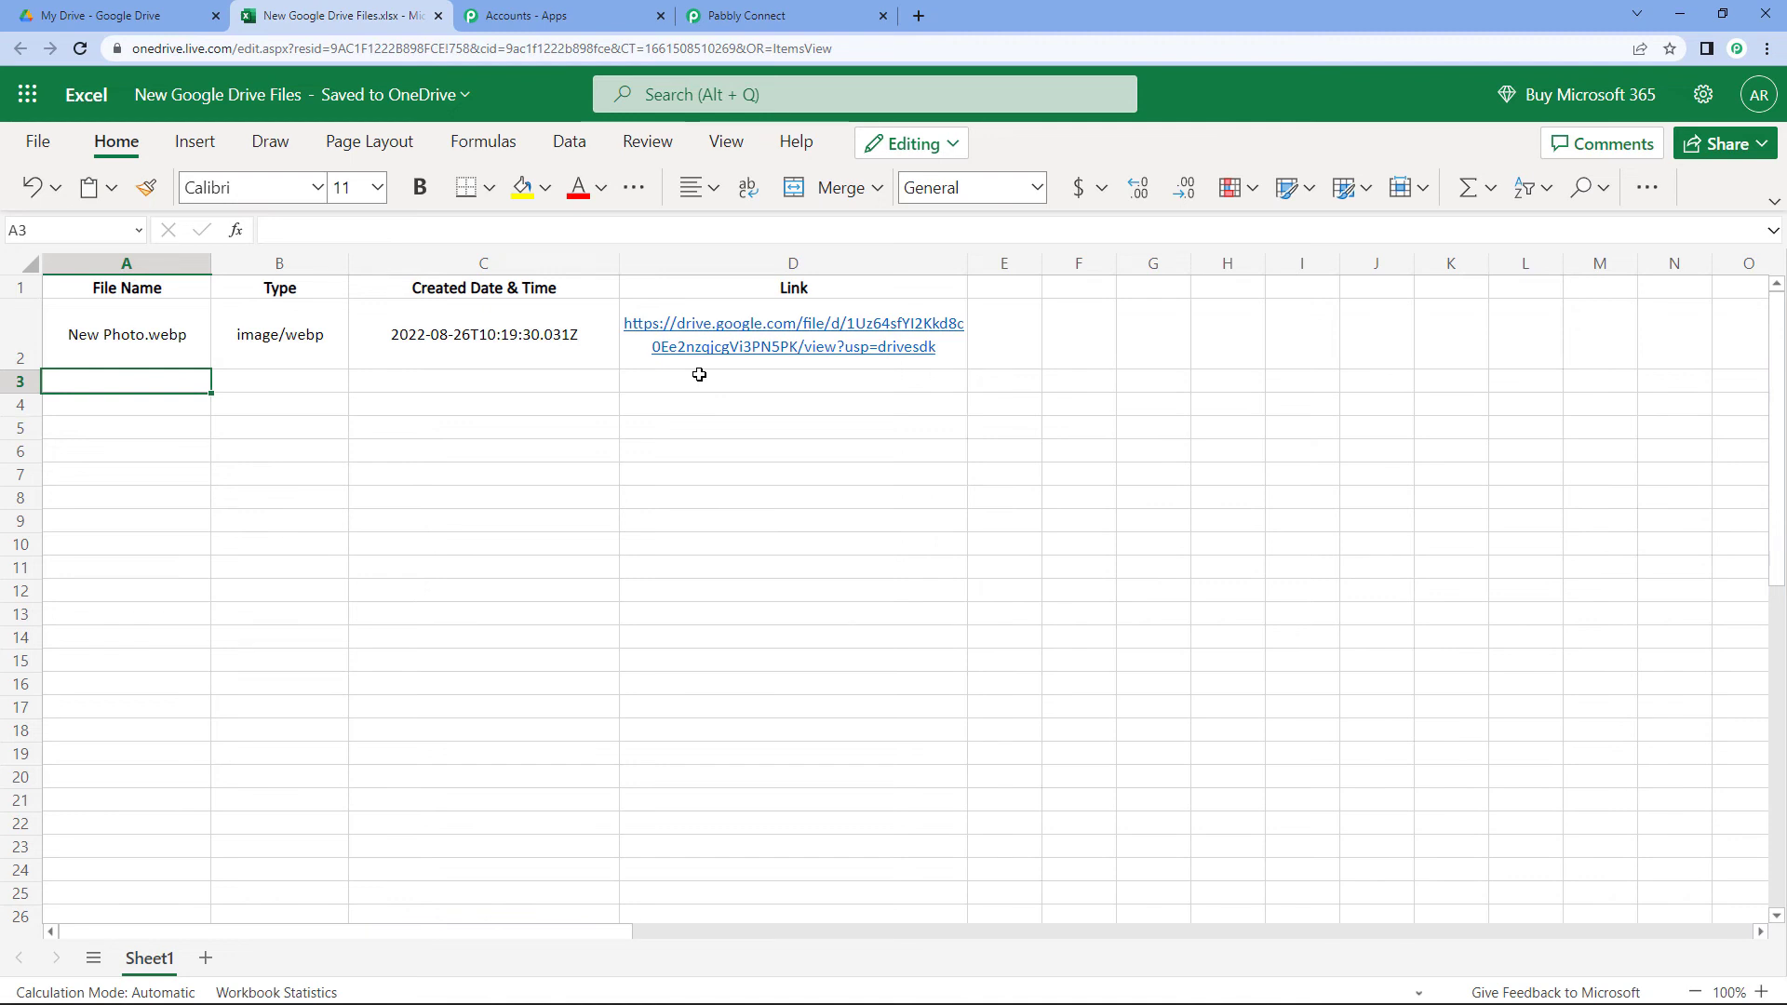
left_click(767, 10)
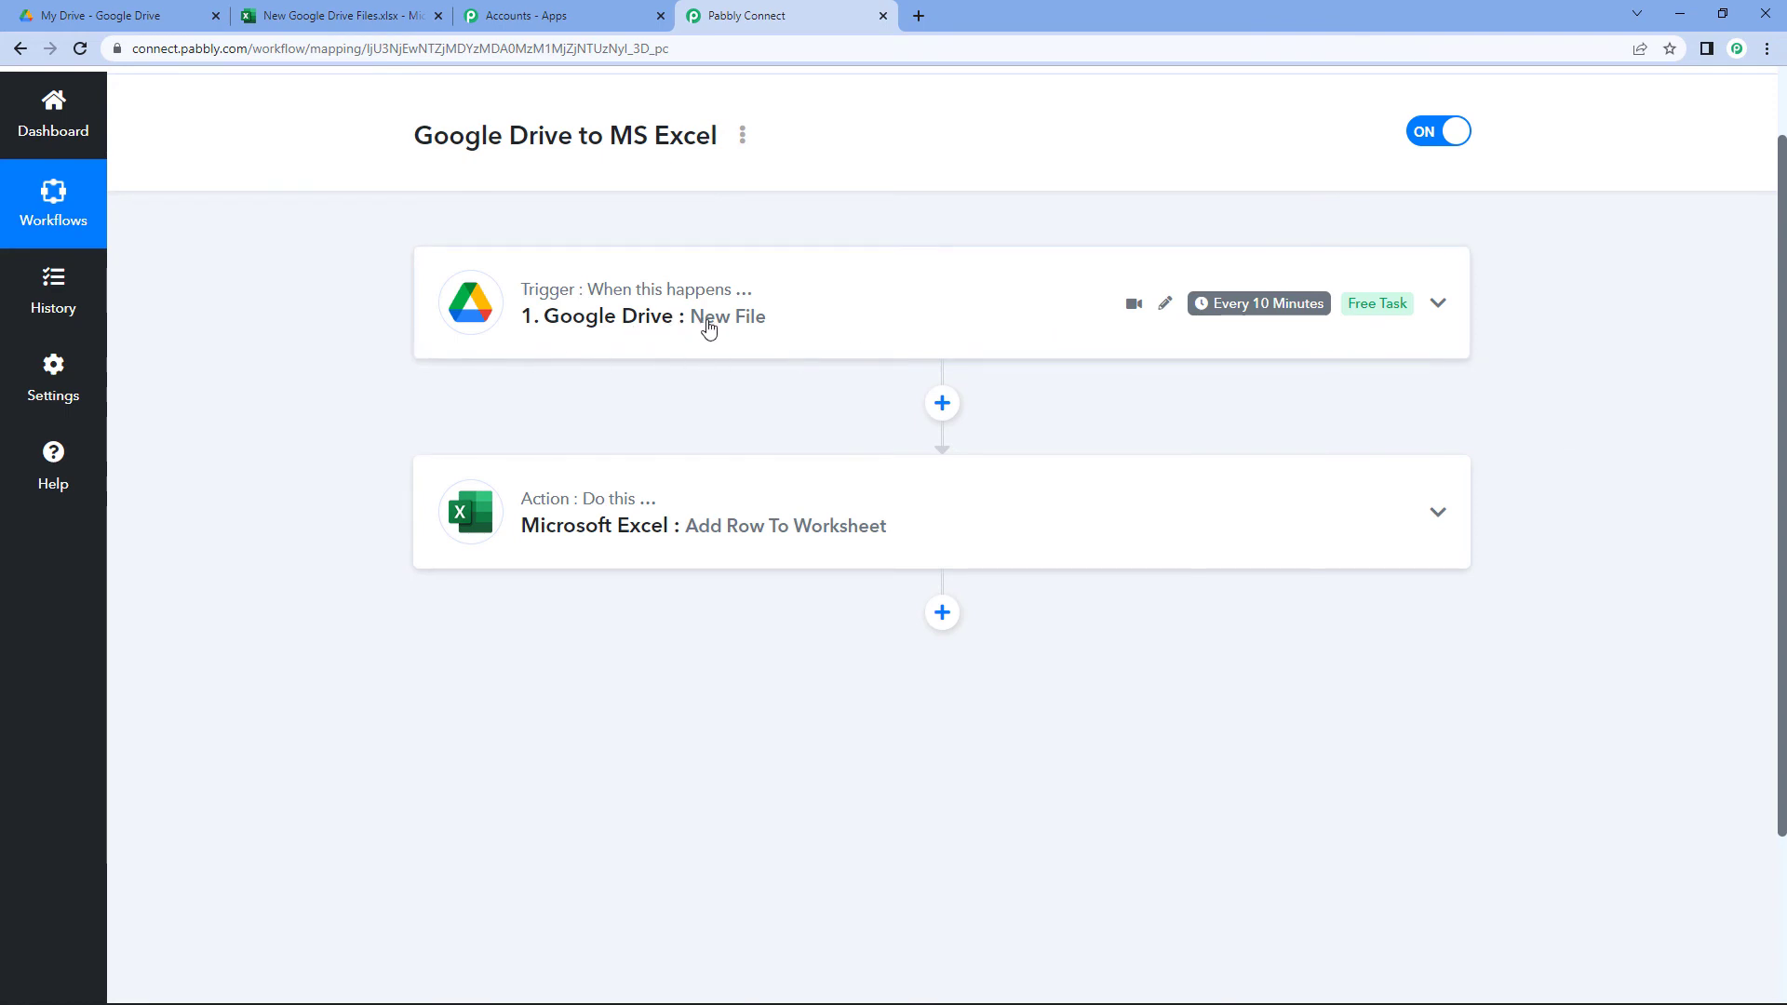
mouse_move(1225, 307)
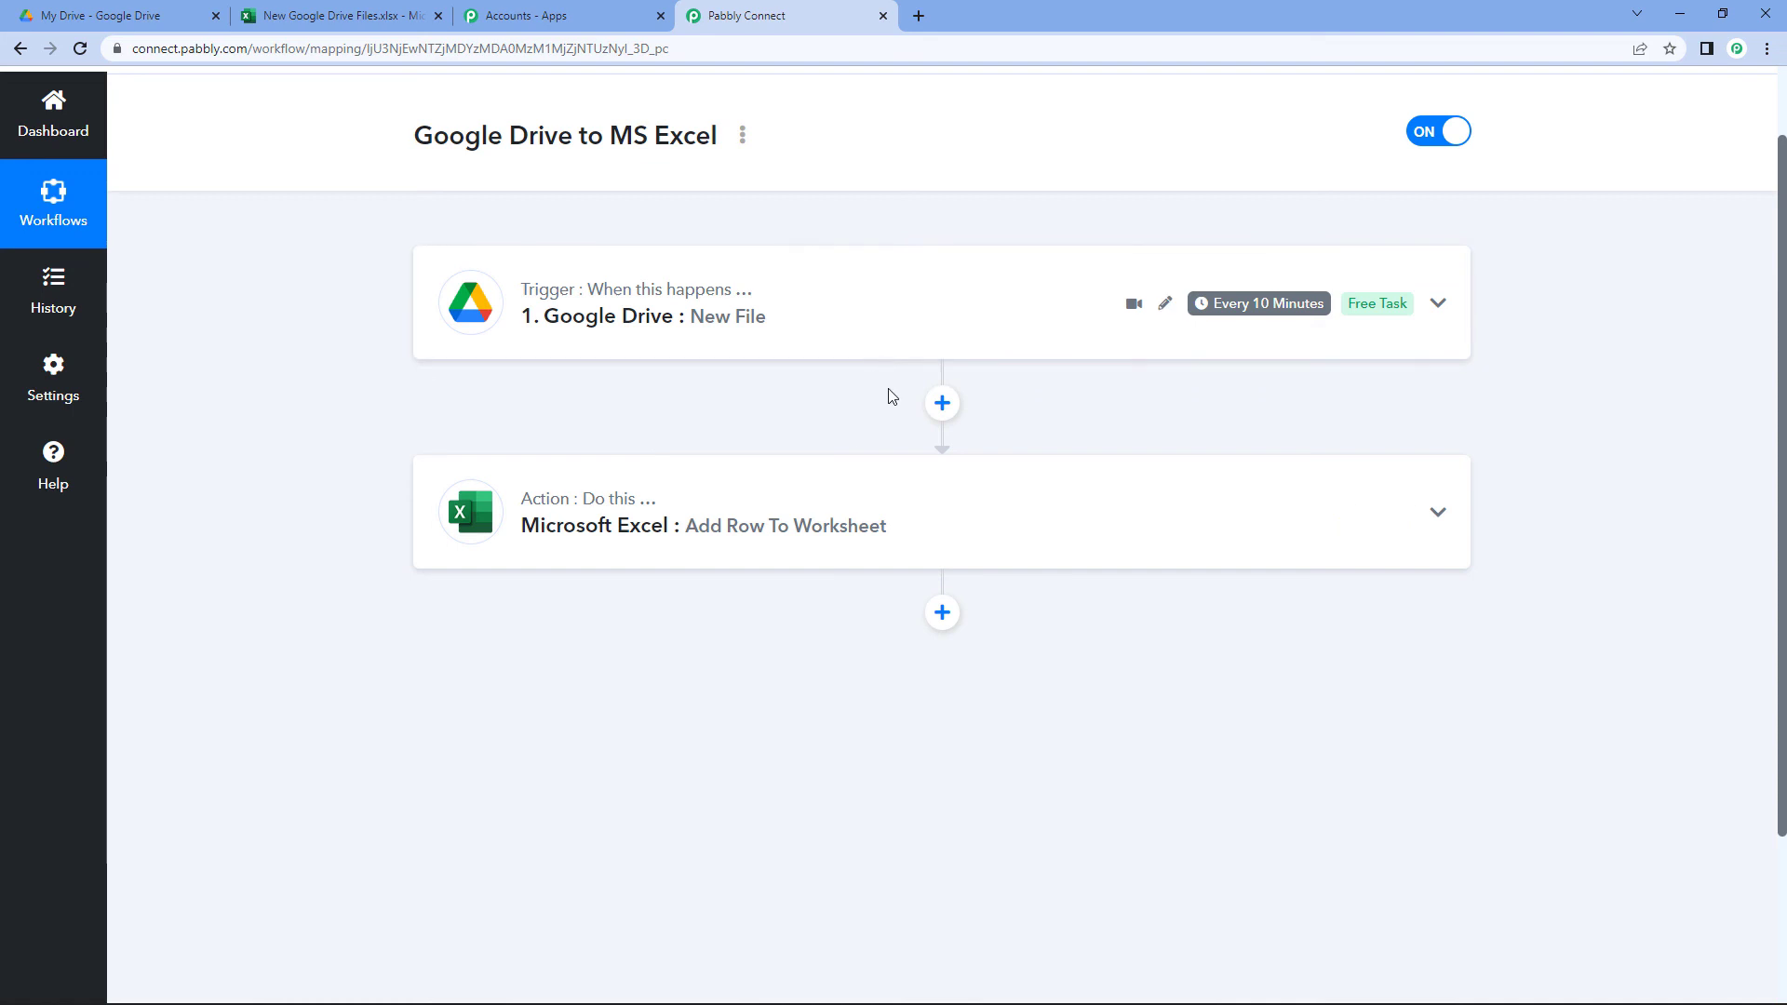
scroll(870, 398, "up", 1)
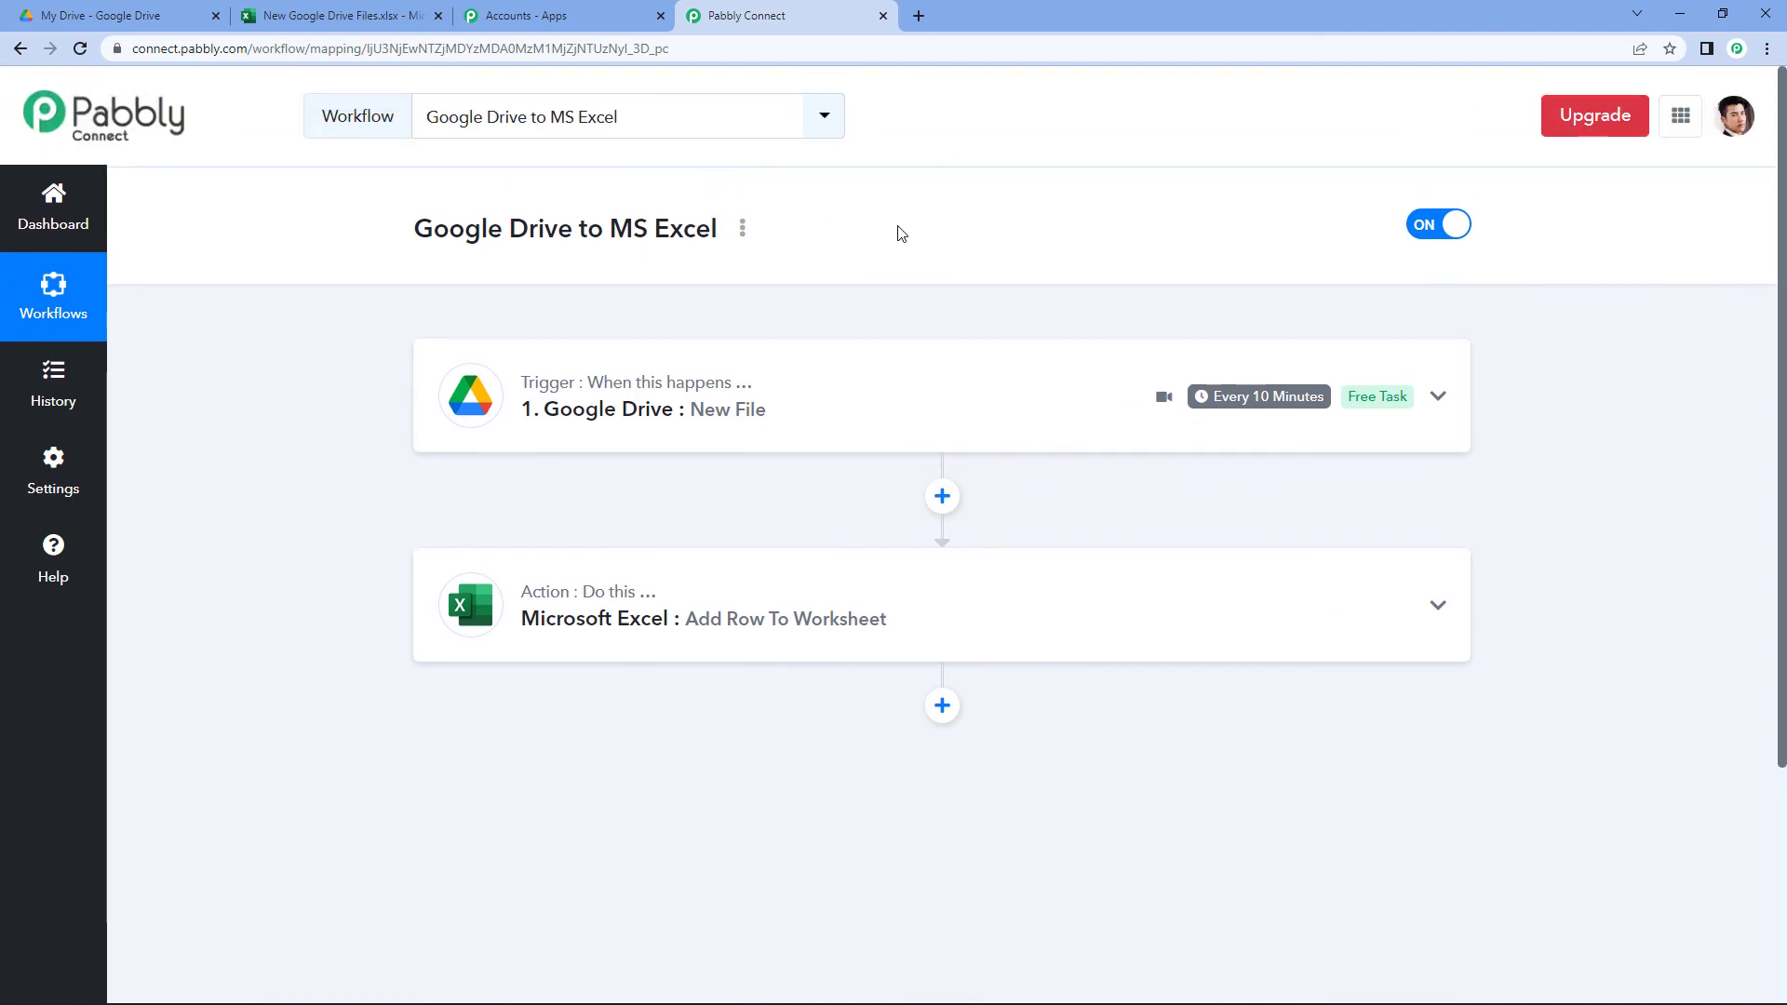